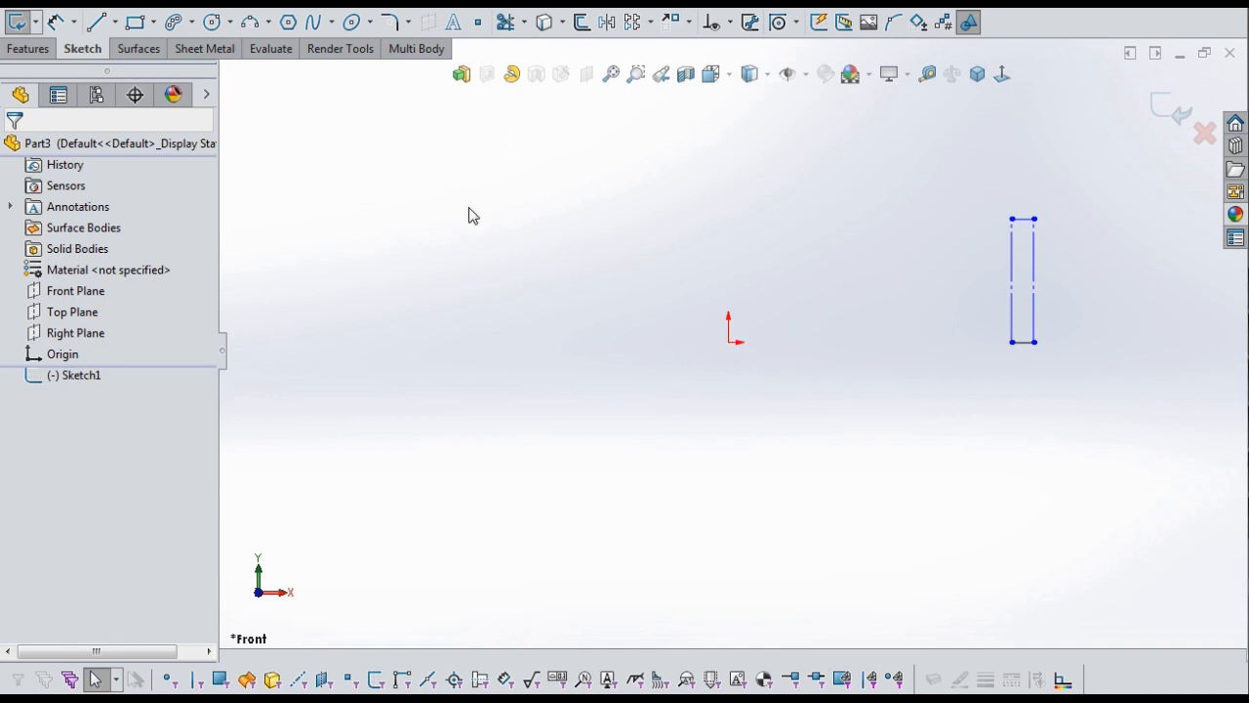
# Sketch a vertical centerline about 12.5 mm long straight down from the origin.
pyautogui.click(114, 22)
pyautogui.click(131, 68)
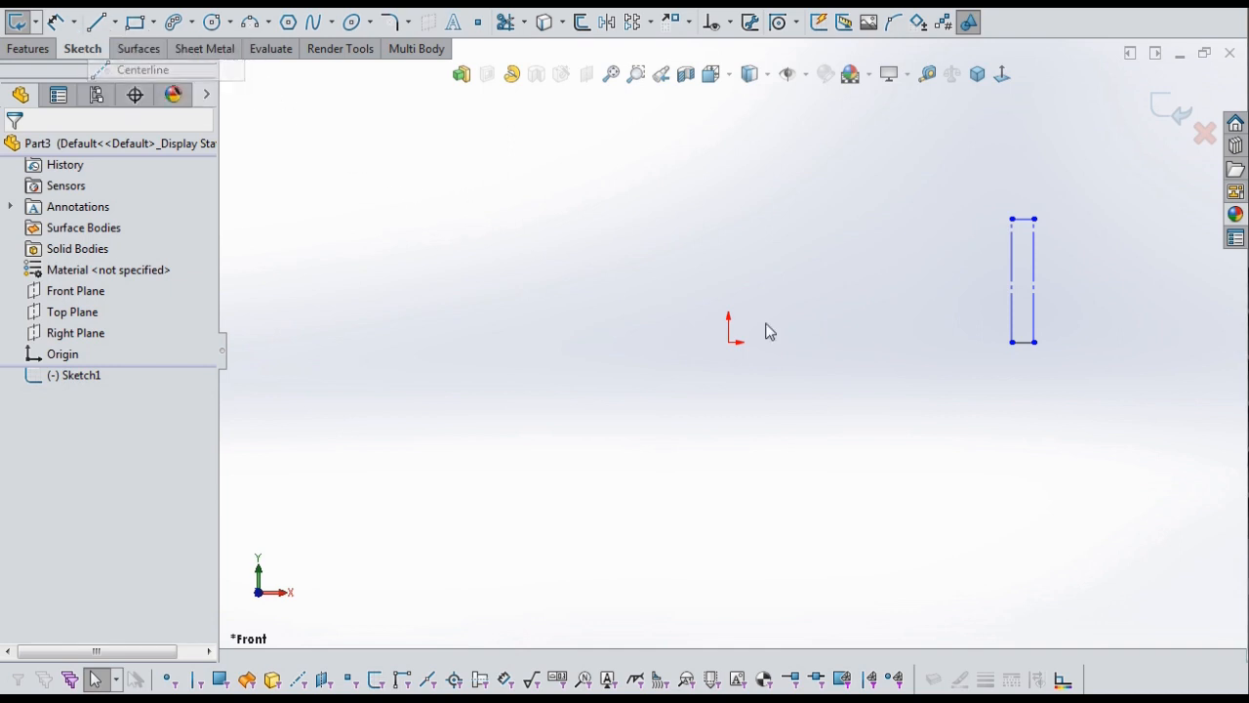
pyautogui.click(730, 343)
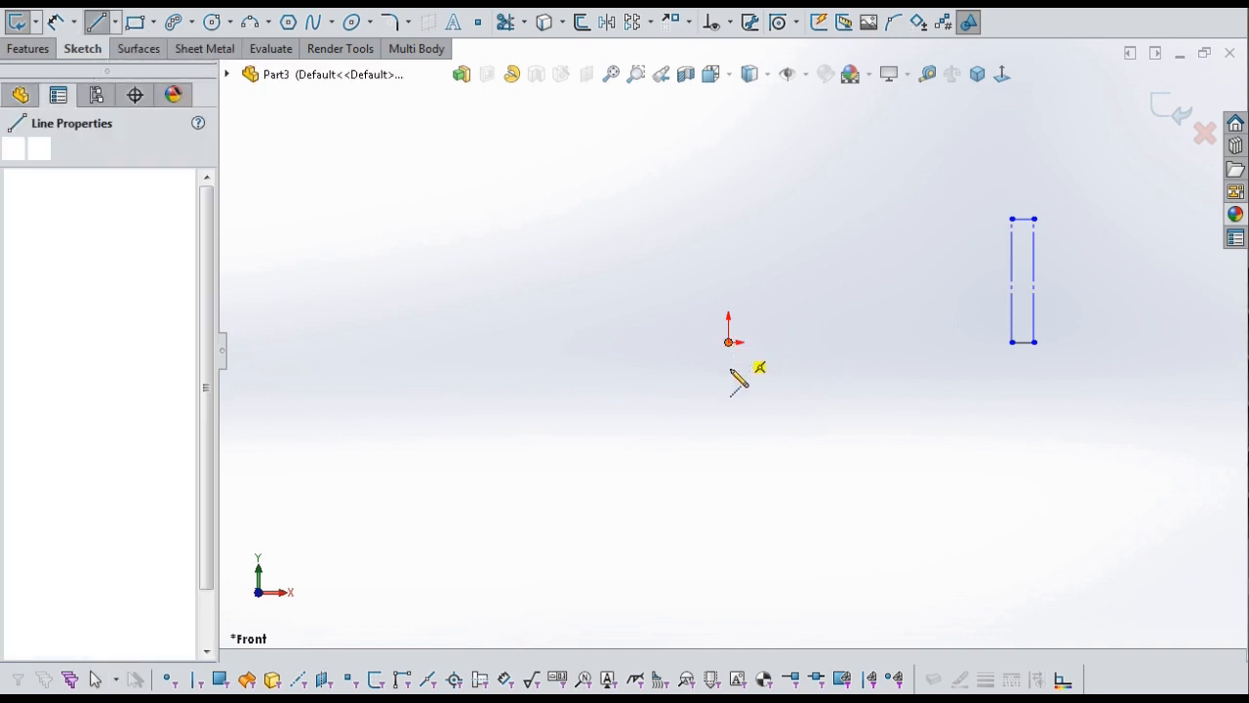
pyautogui.click(729, 378)
pyautogui.press('Escape')
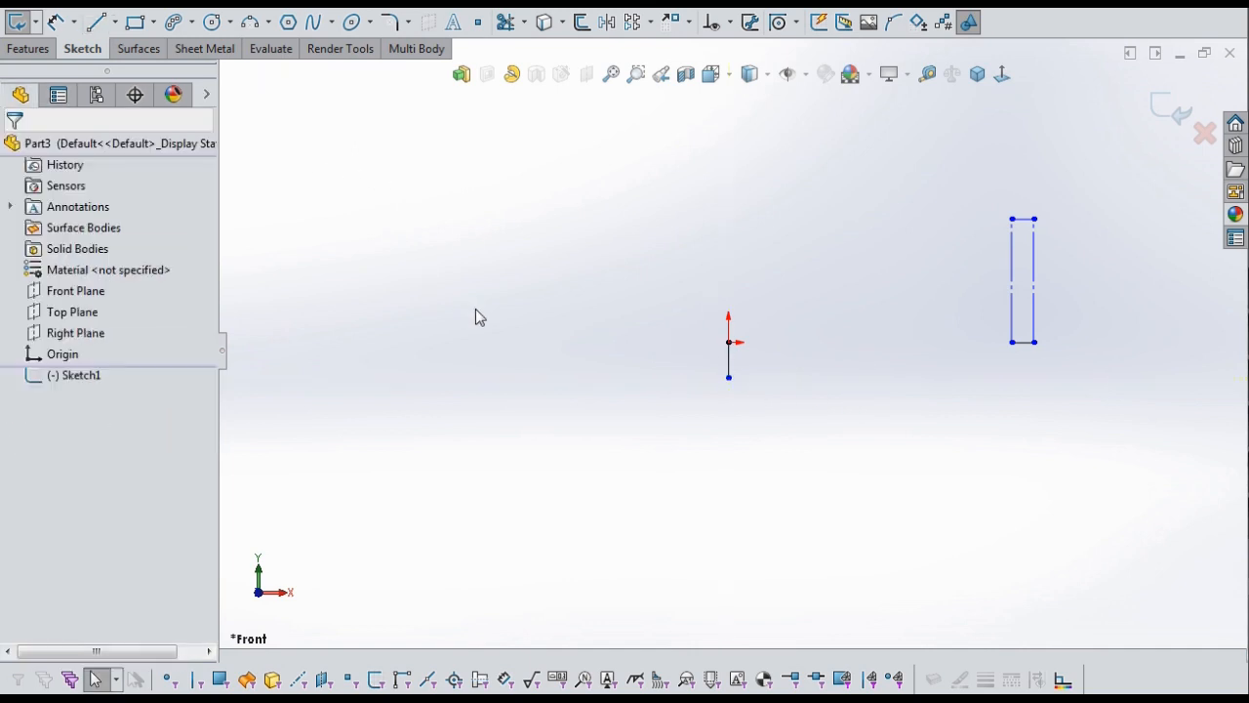
# Add a doubled dimension from the construction rectangle's lower inner corner across the centerline, set it to 190 mm and prefix it with a diameter symbol.
pyautogui.press('s')
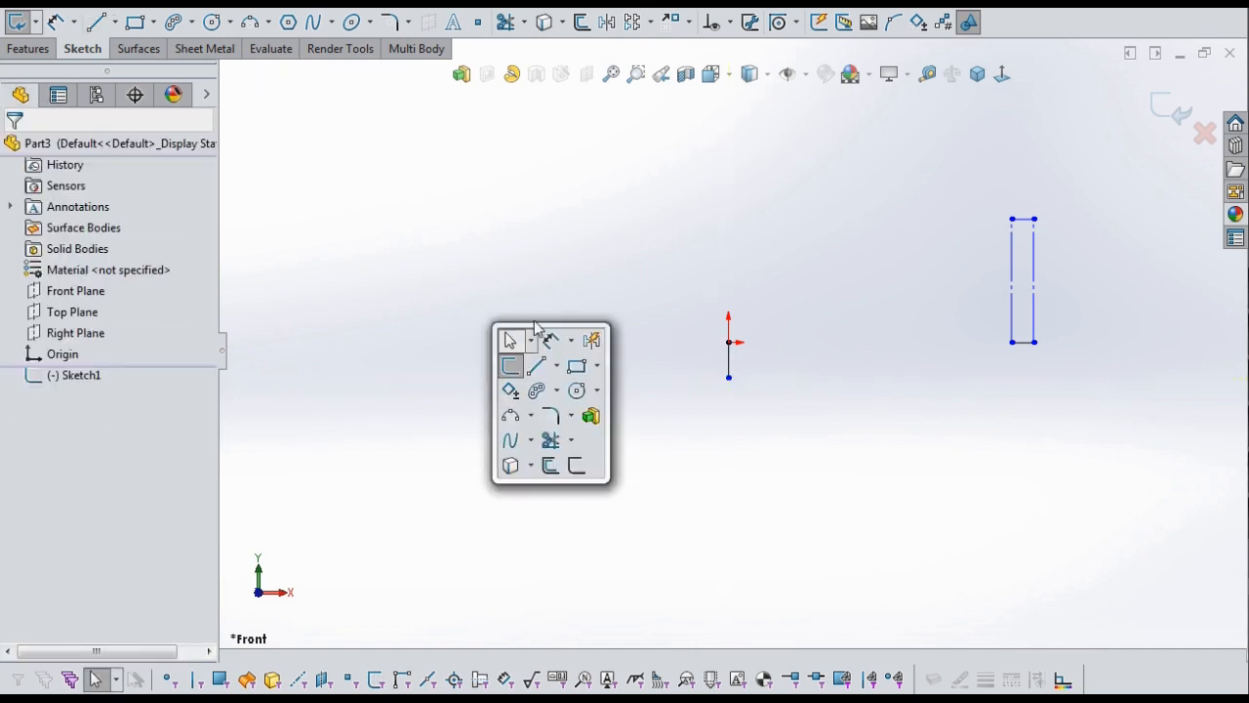
pyautogui.click(549, 338)
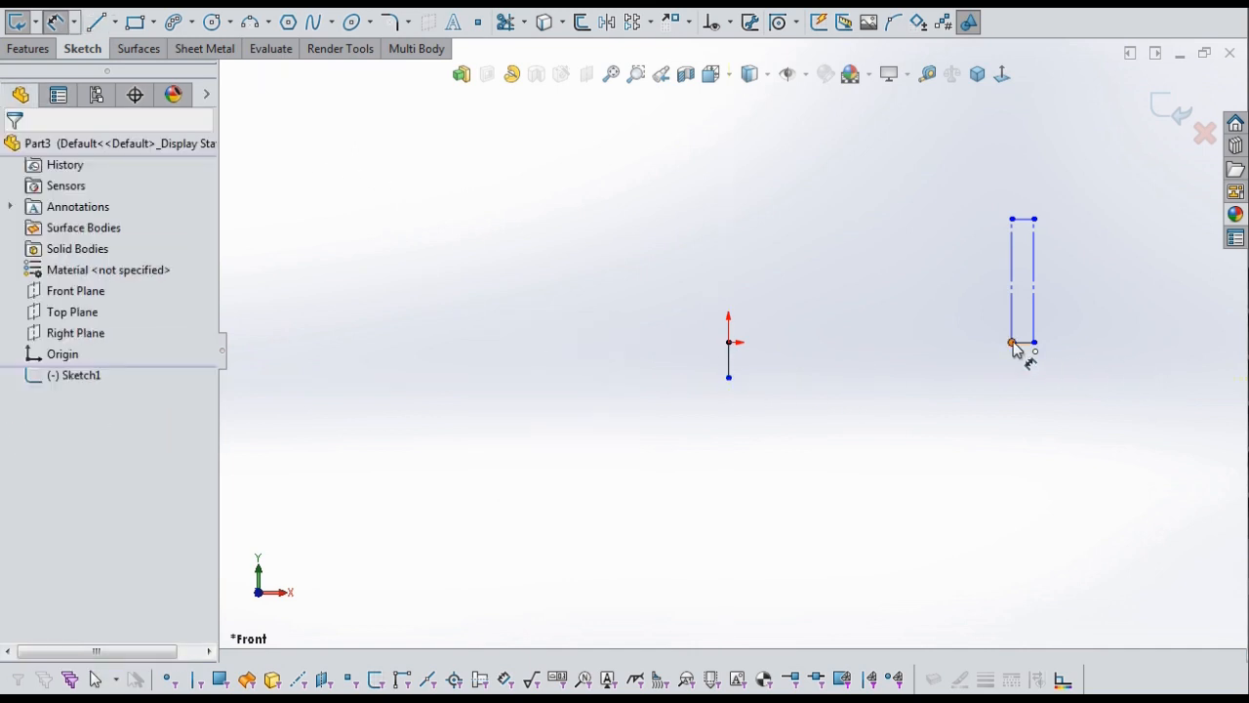
pyautogui.click(1013, 343)
pyautogui.click(729, 375)
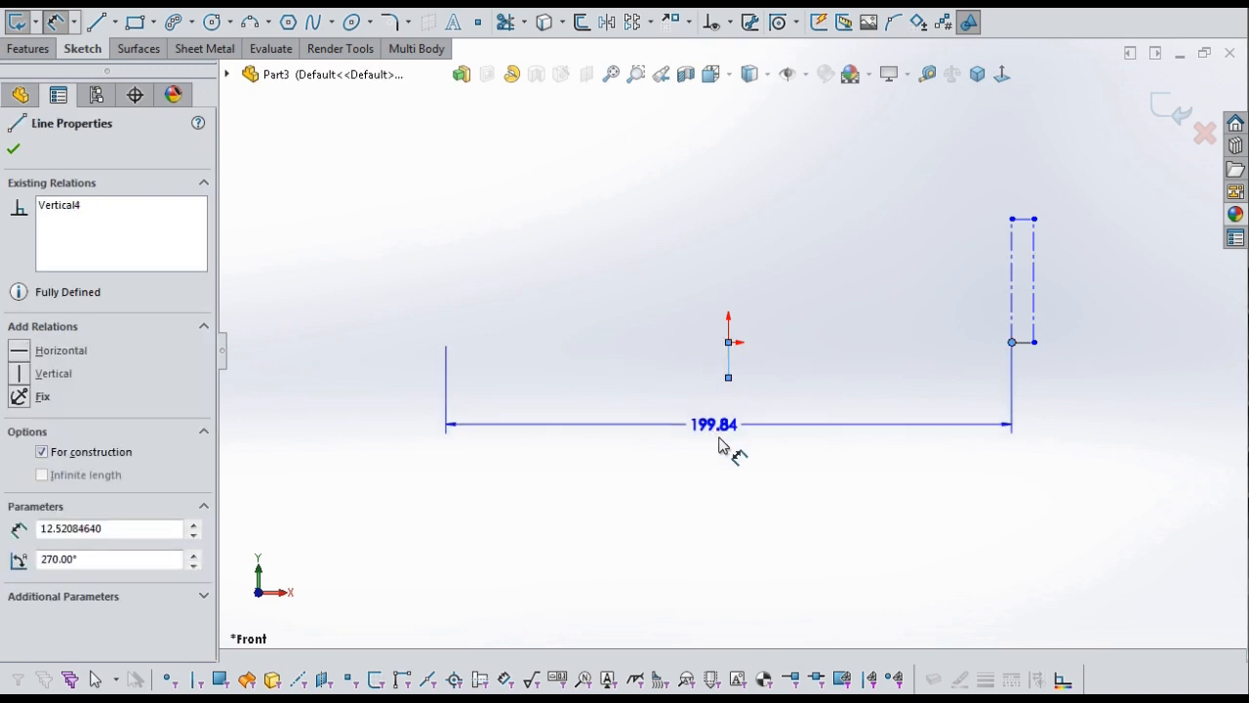
pyautogui.click(730, 447)
pyautogui.click(720, 439)
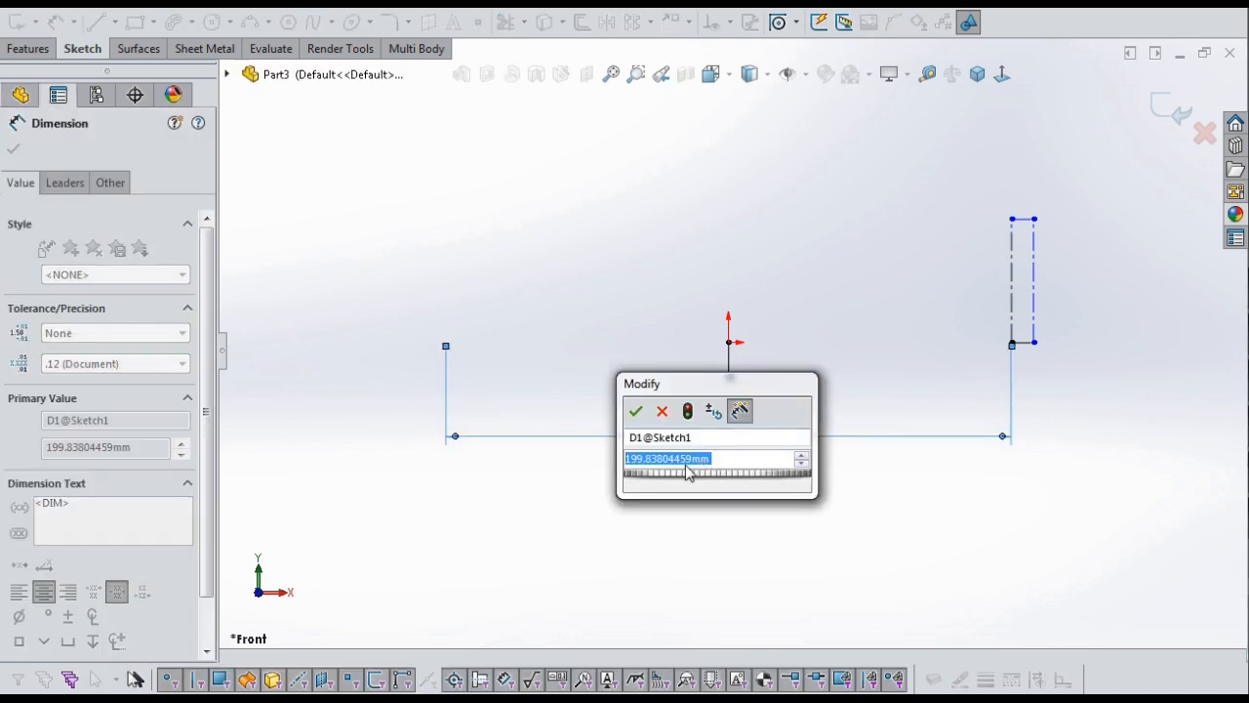
pyautogui.moveTo(692, 459); pyautogui.dragTo(664, 463)
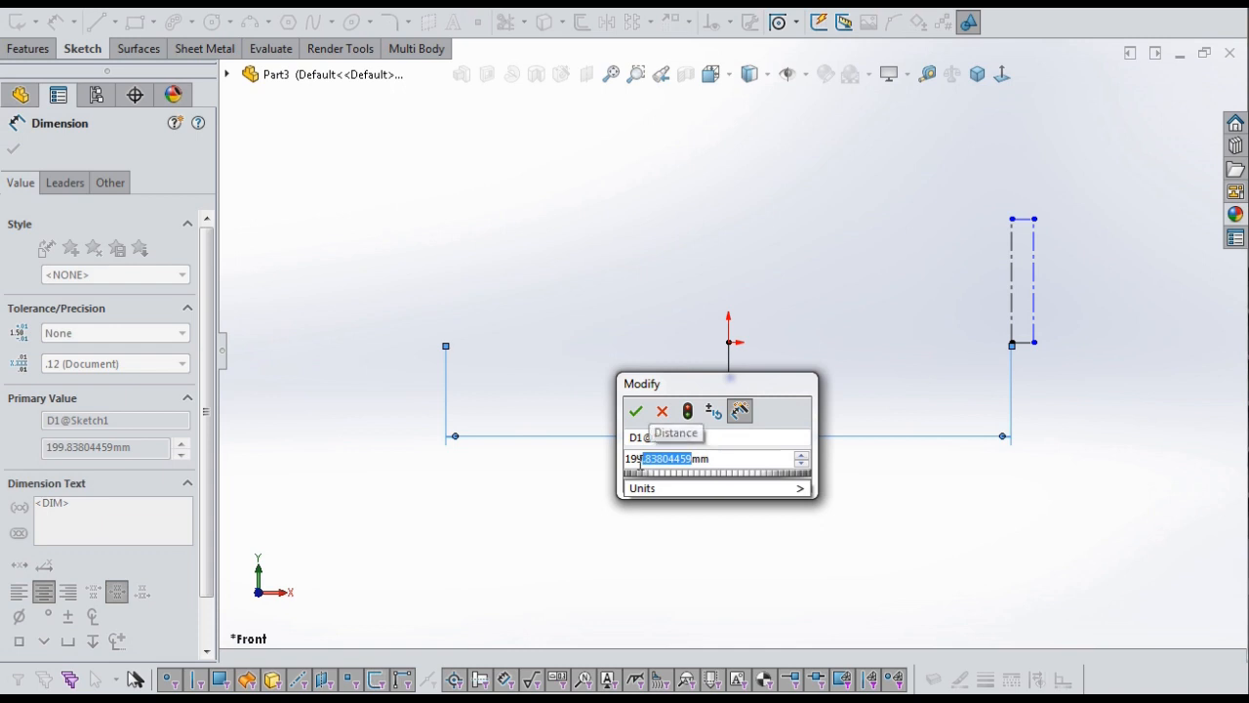
pyautogui.write('0')
pyautogui.click(636, 411)
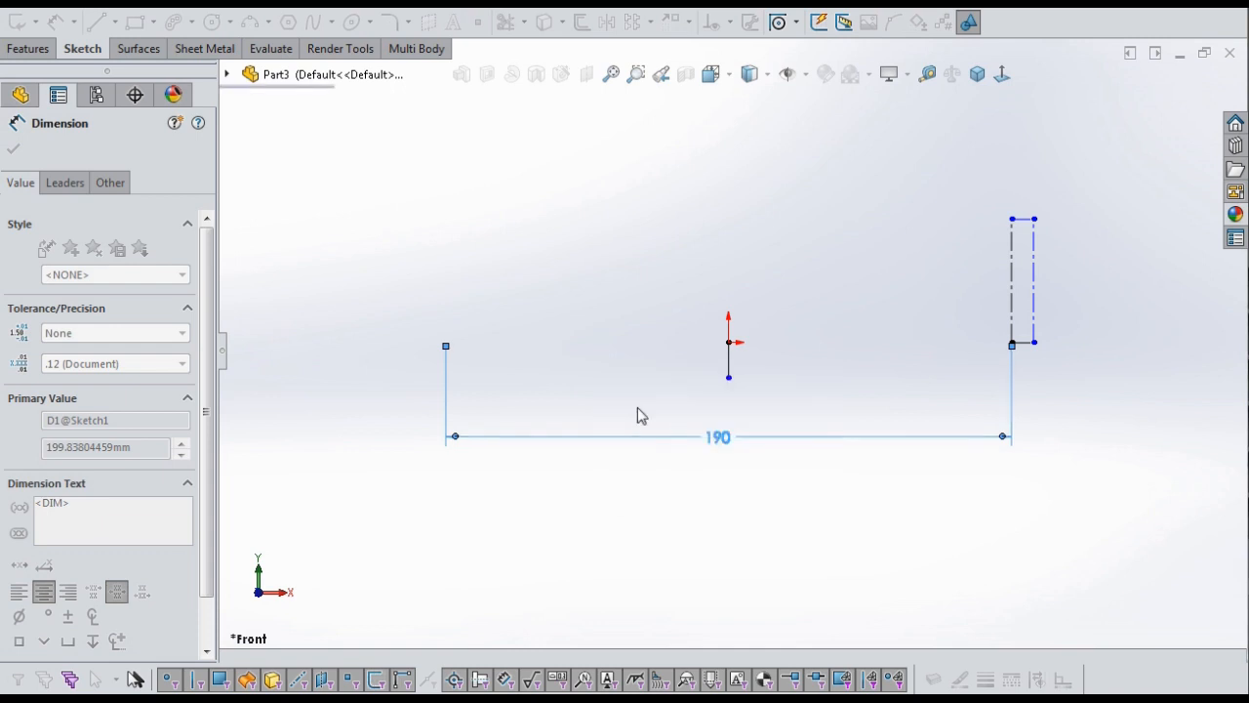
pyautogui.click(37, 503)
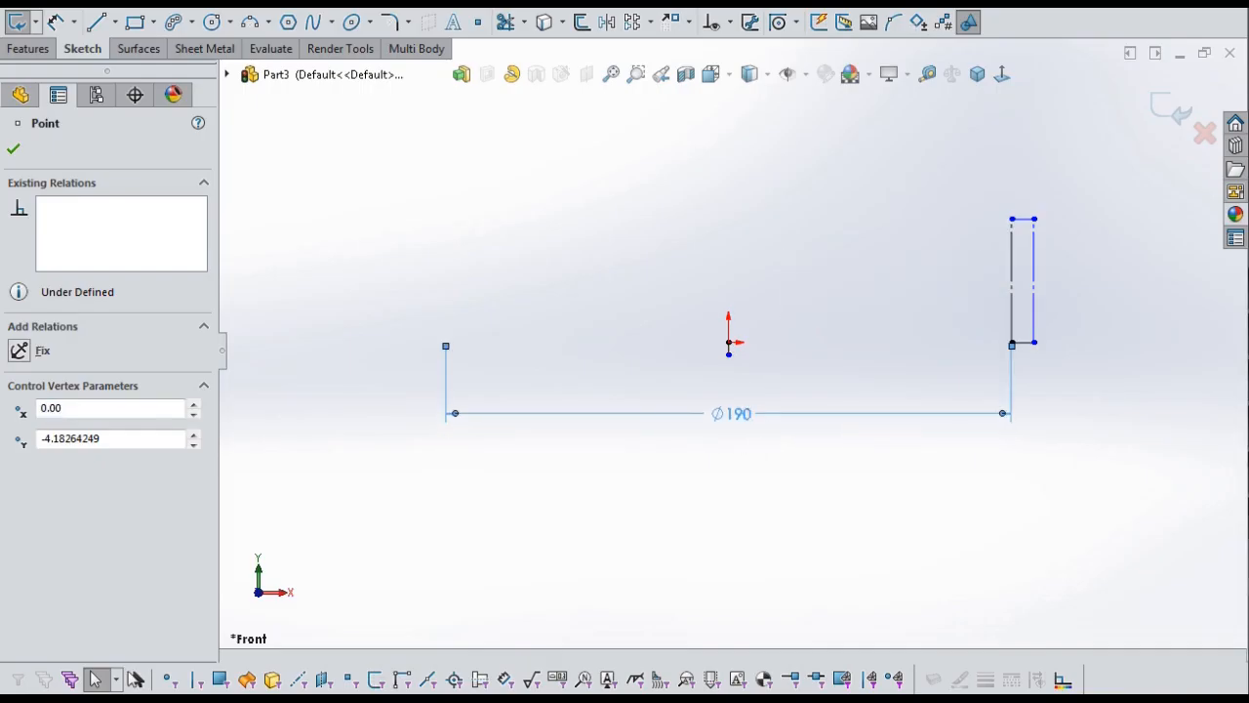
pyautogui.click(889, 349)
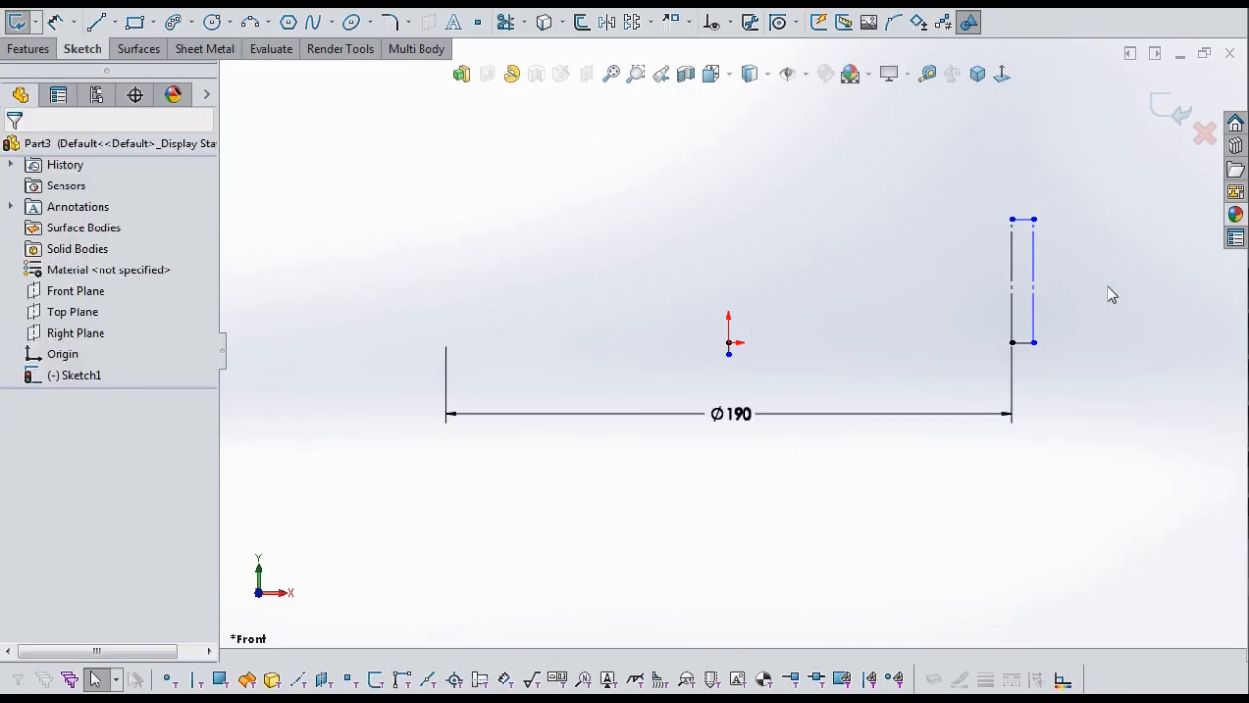
# Dimension the construction rectangle's outer vertical side and set its height to 50 mm.
pyautogui.press('s')
pyautogui.click(1159, 309)
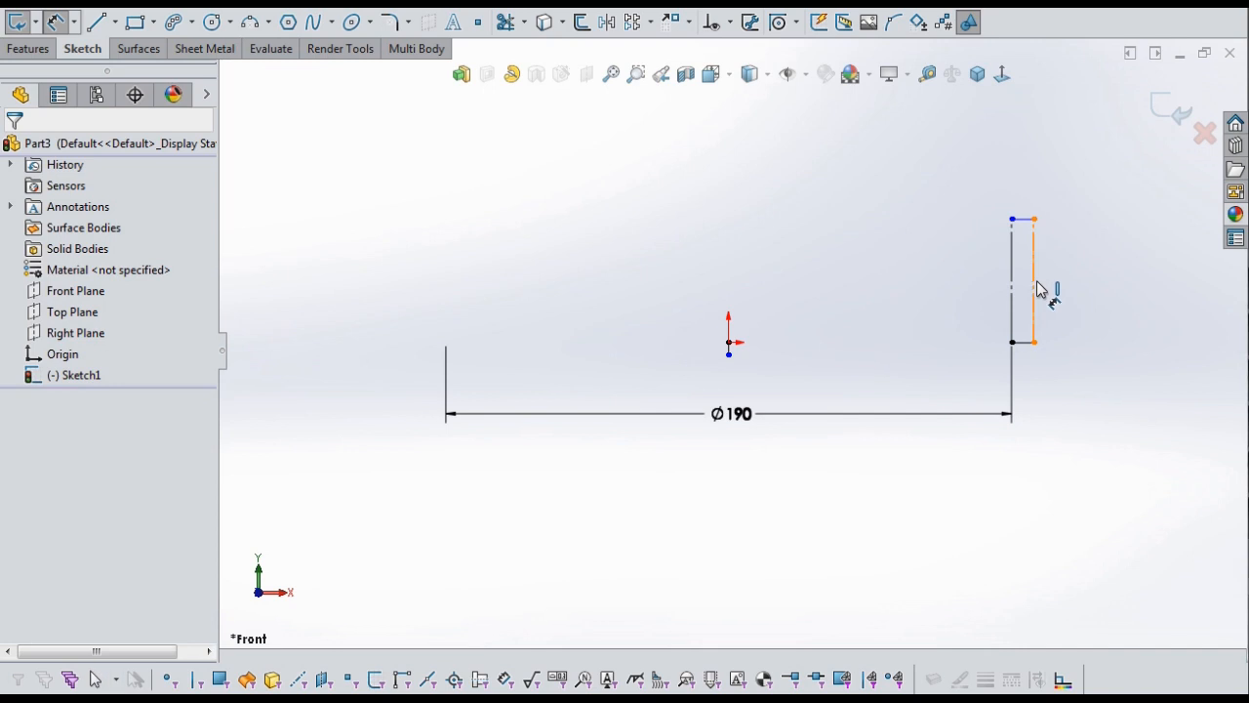
pyautogui.click(1093, 293)
pyautogui.click(1100, 295)
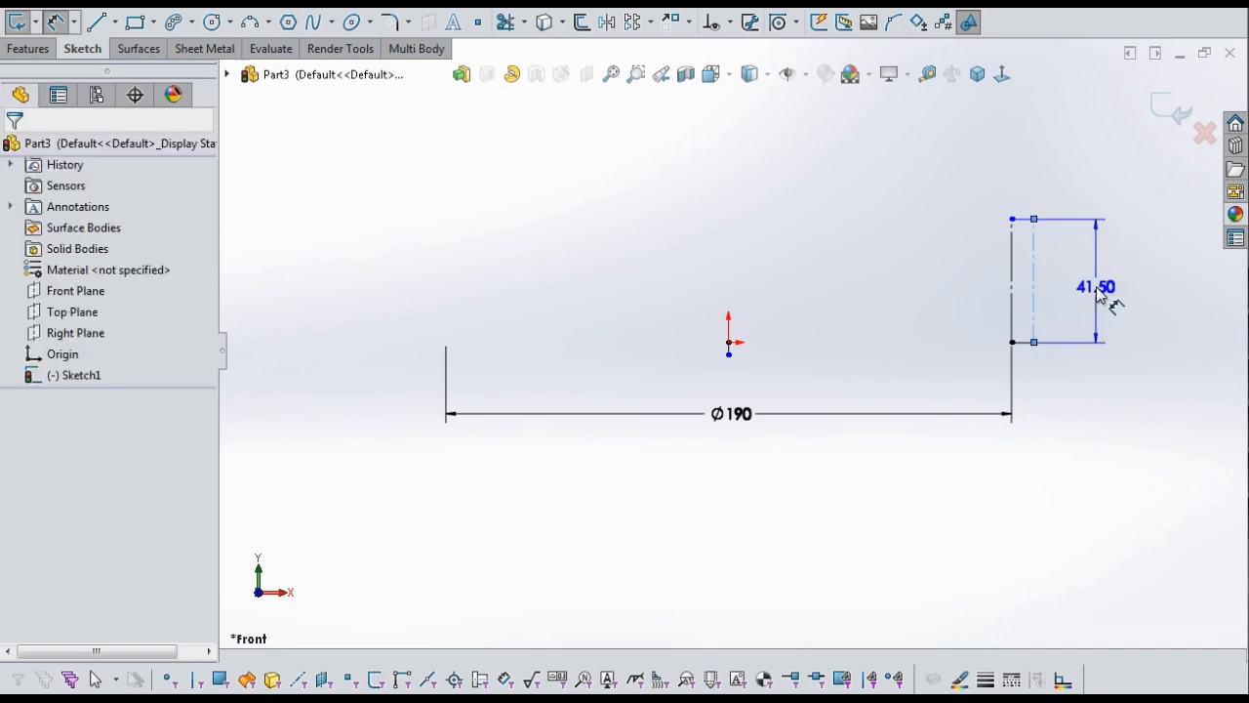
pyautogui.write('50')
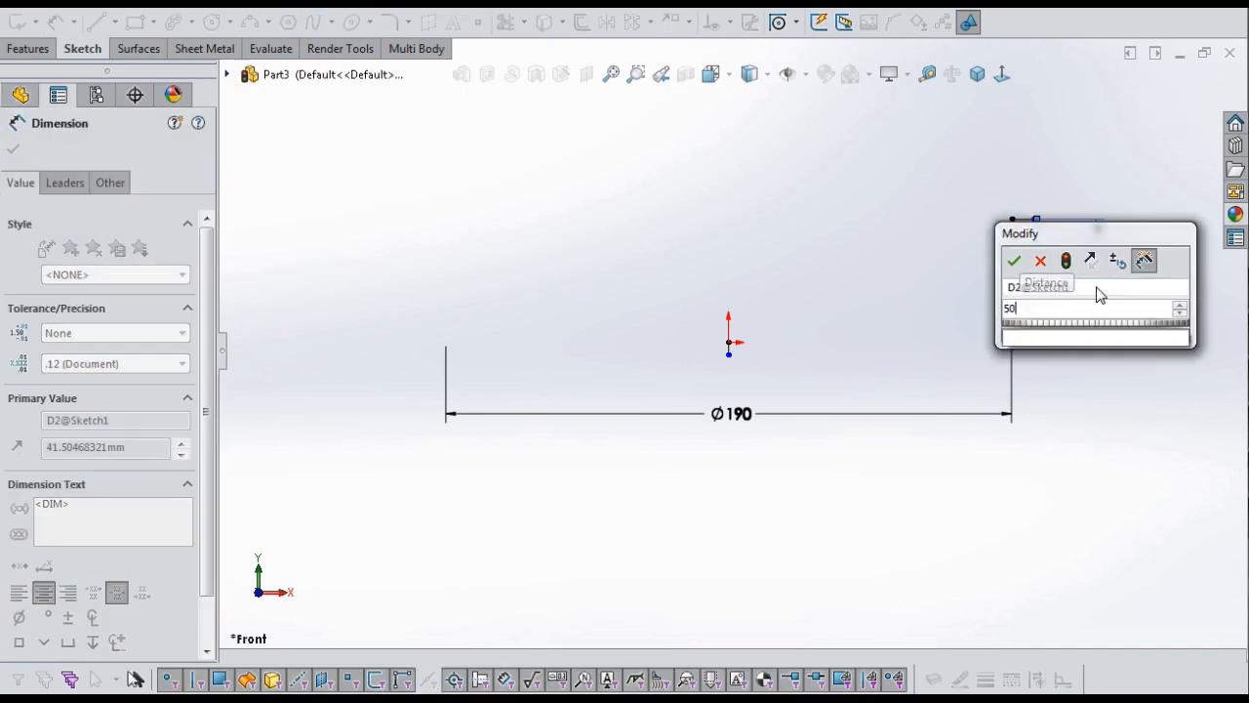
pyautogui.click(1014, 261)
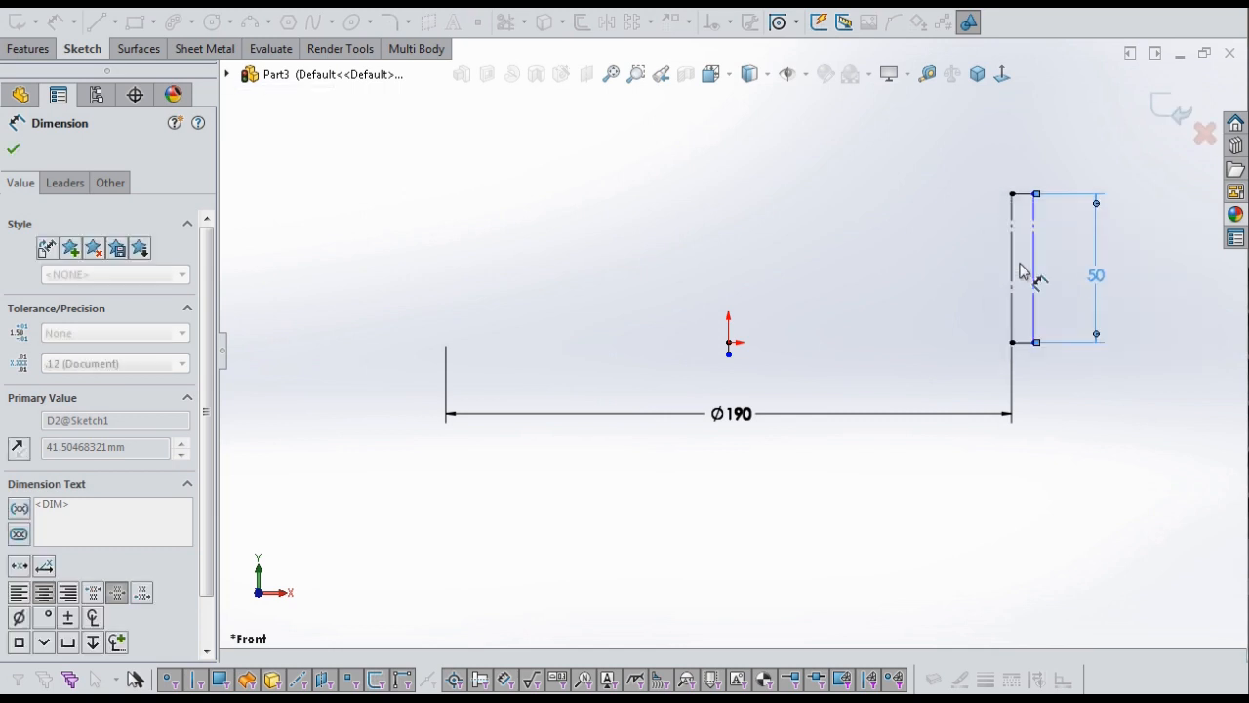
# Dimension the construction rectangle's lower edge and set its width to 12 mm.
pyautogui.click(1027, 344)
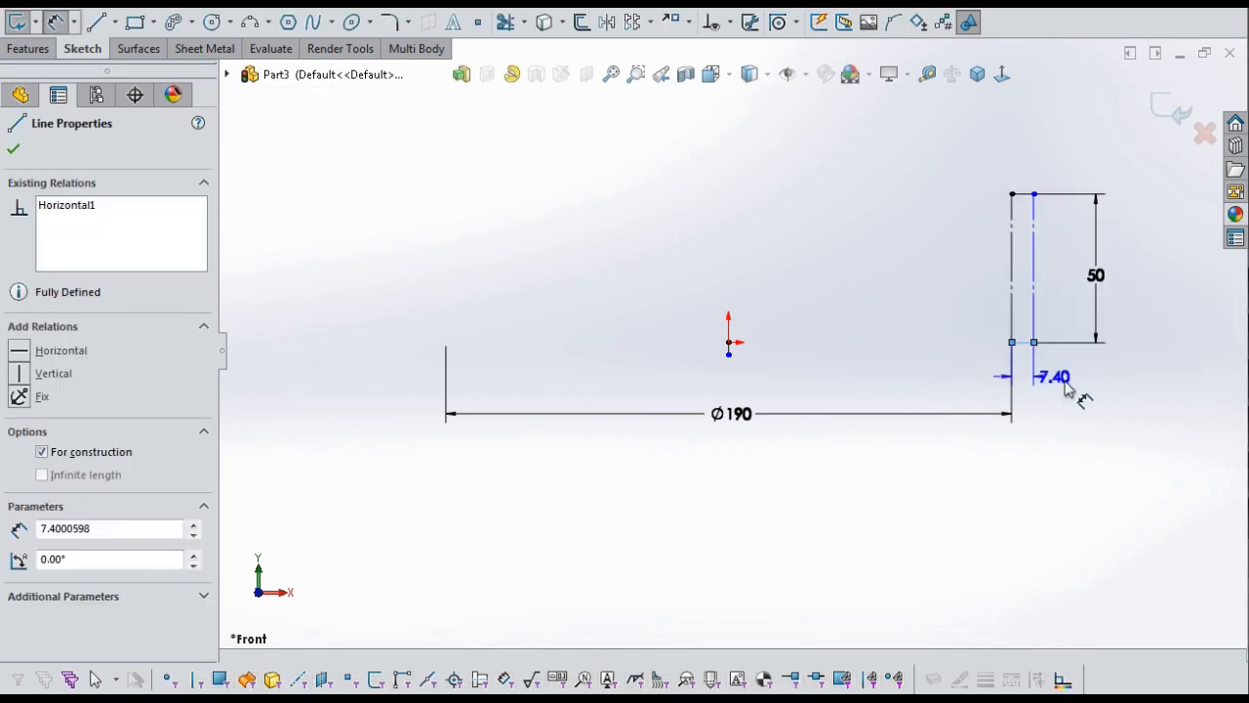
pyautogui.click(1081, 393)
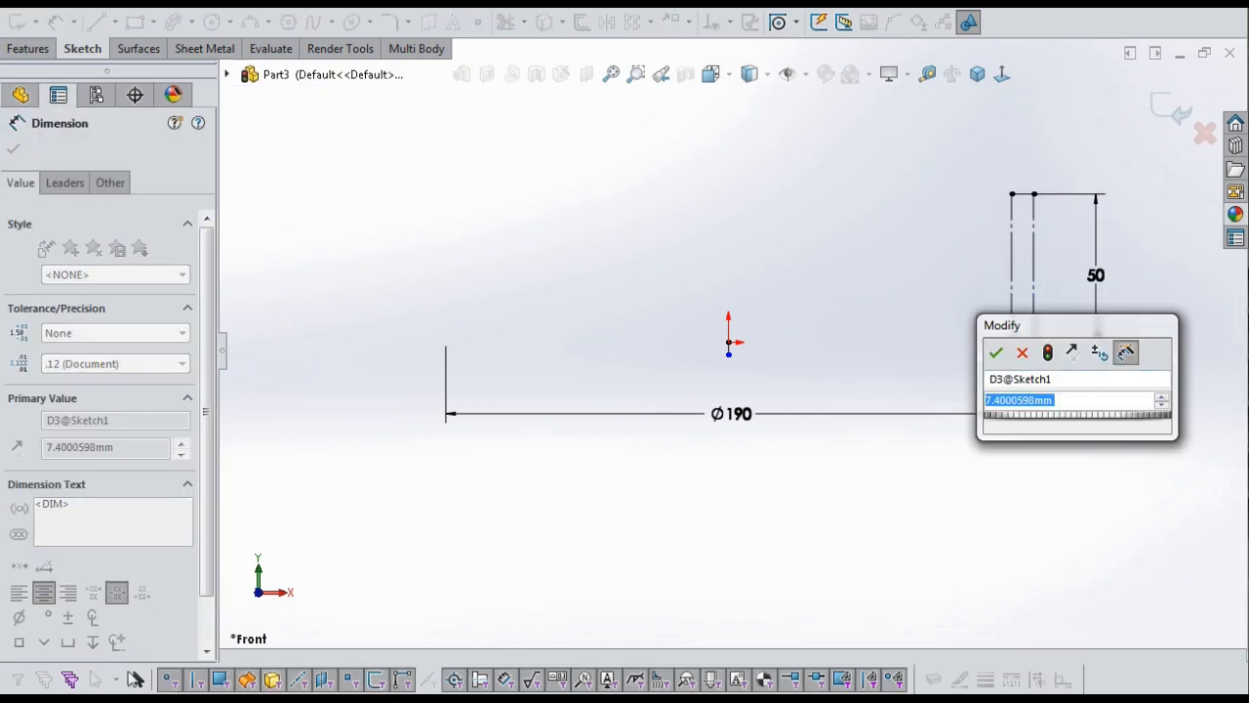
pyautogui.write('12')
pyautogui.click(996, 353)
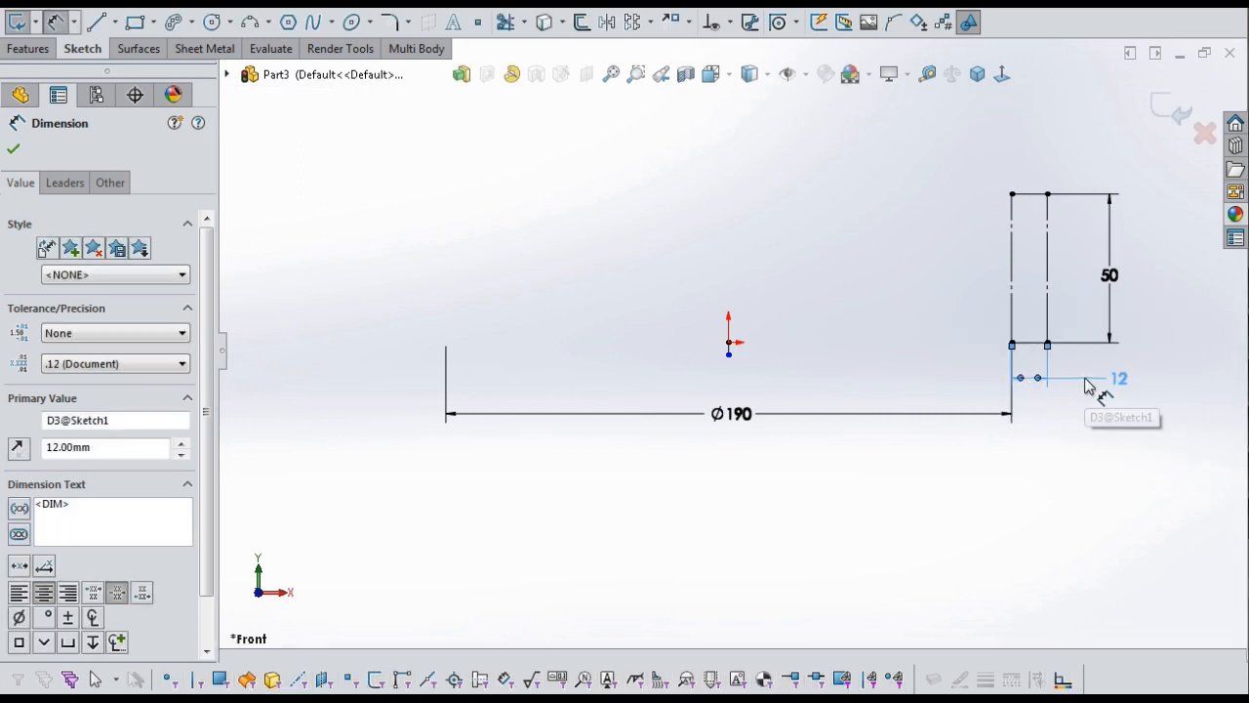
pyautogui.press('Escape')
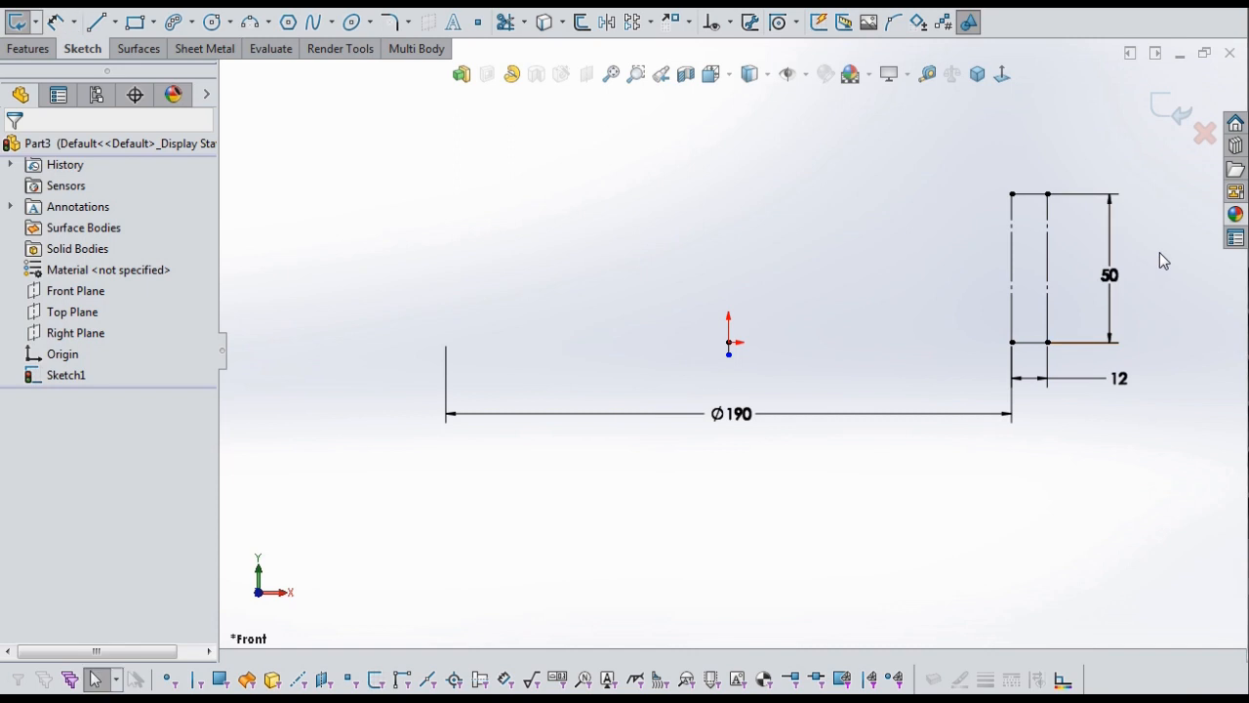
# Rearrange the 190, 50 and 12 mm dimensions so their text sits clear of the sketch geometry.
pyautogui.moveTo(733, 426); pyautogui.dragTo(725, 441)
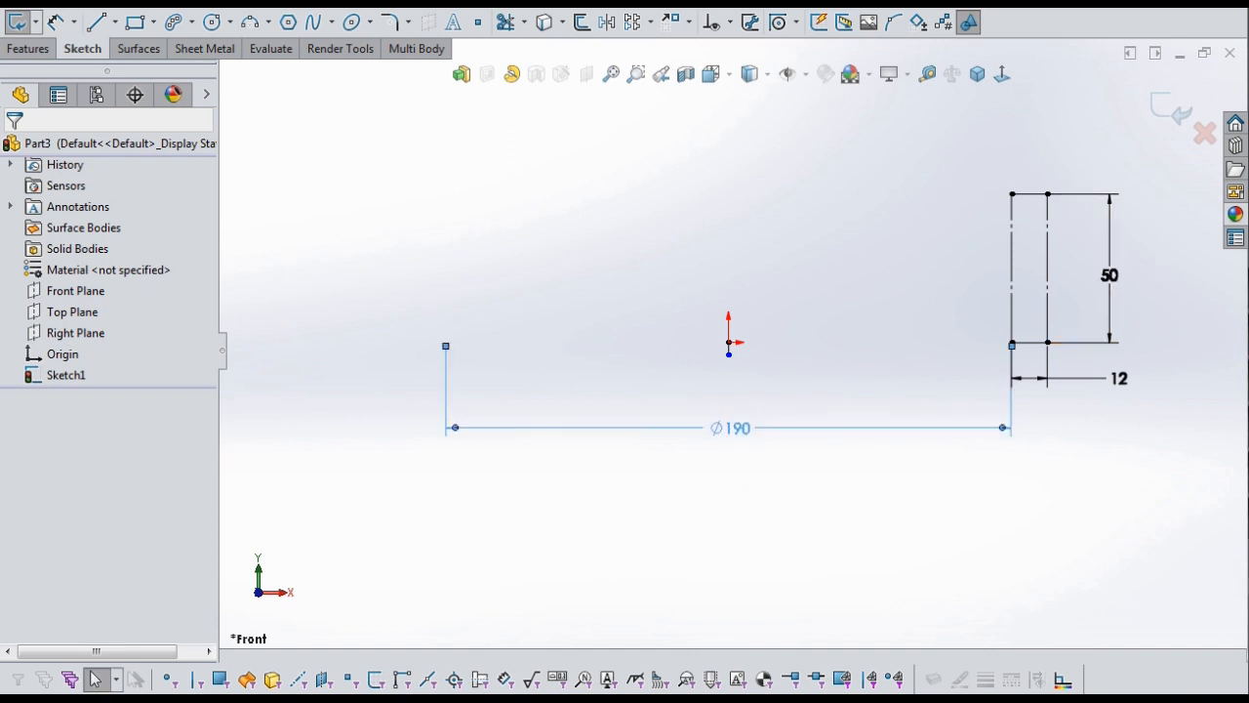
pyautogui.press('Escape')
pyautogui.press('Escape')
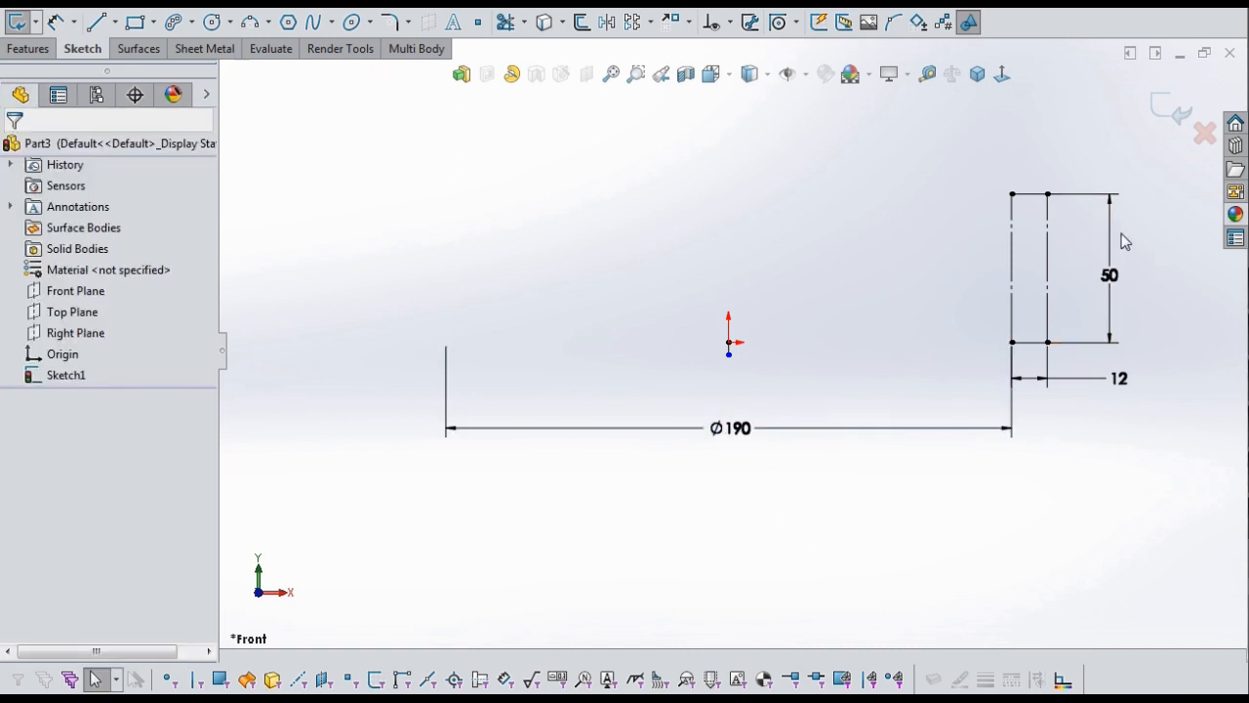
pyautogui.scroll(-1, 1123, 242)
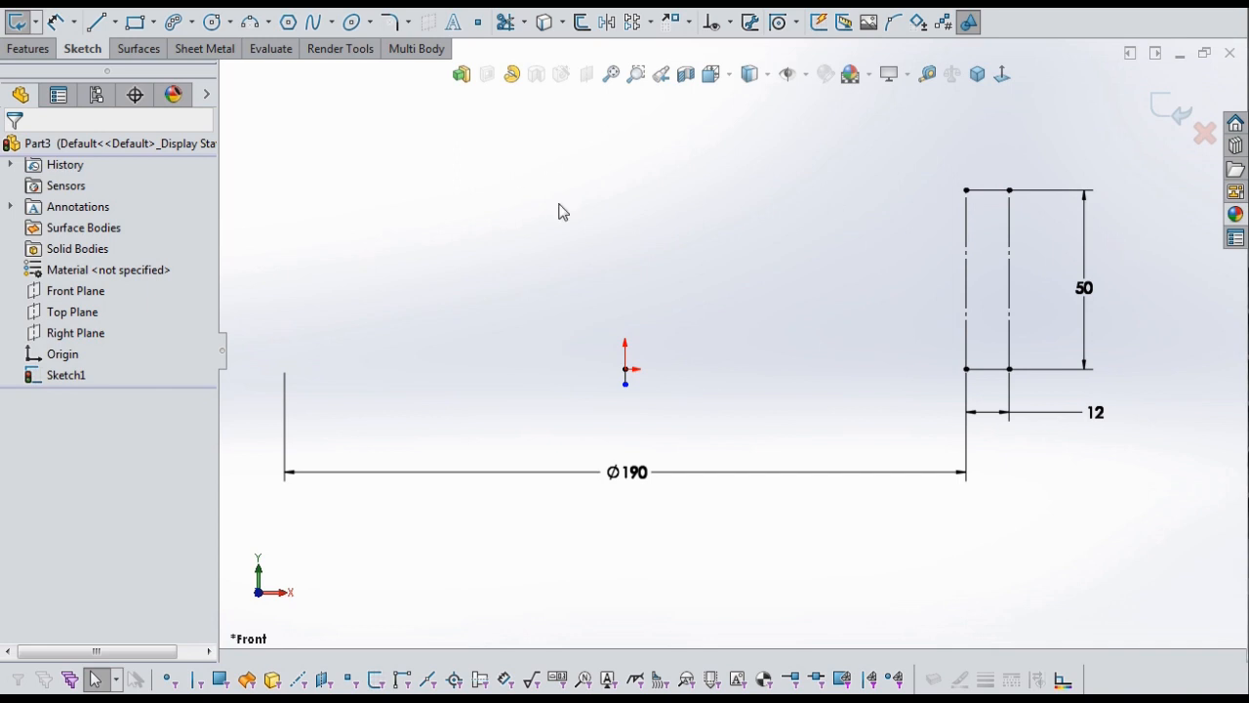
pyautogui.scroll(1, 733, 250)
pyautogui.scroll(1, 769, 307)
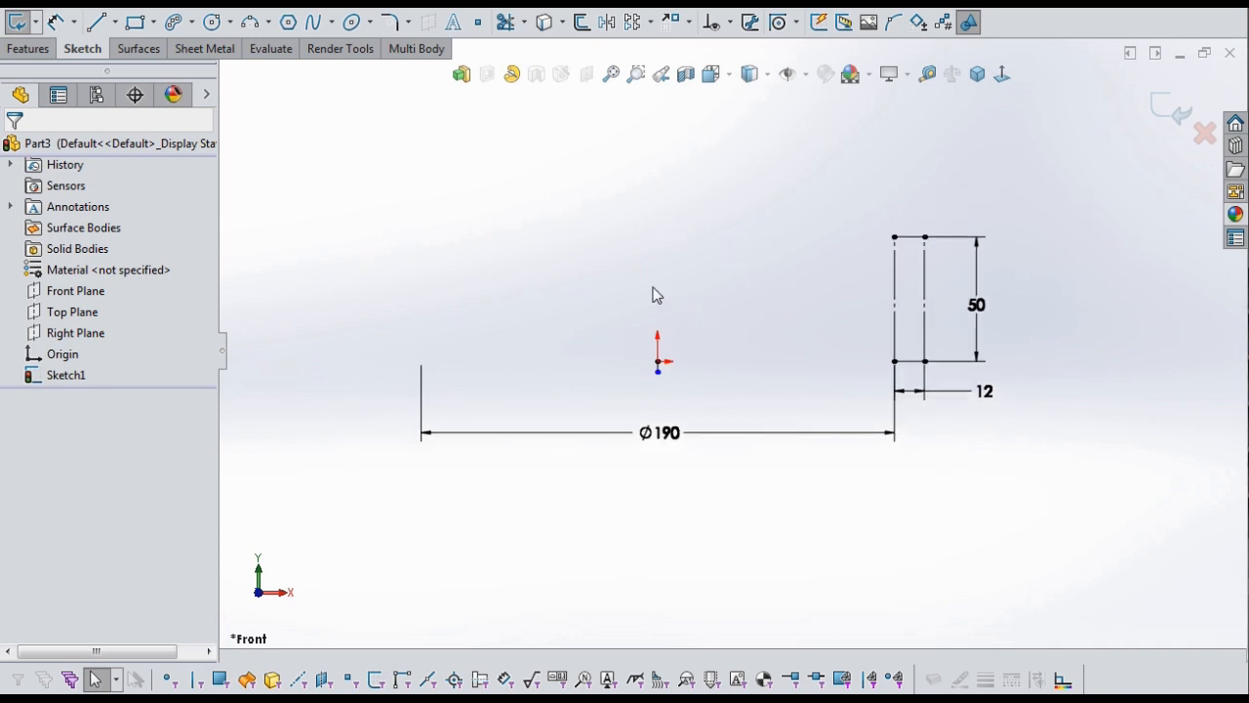
pyautogui.scroll(-1, 634, 284)
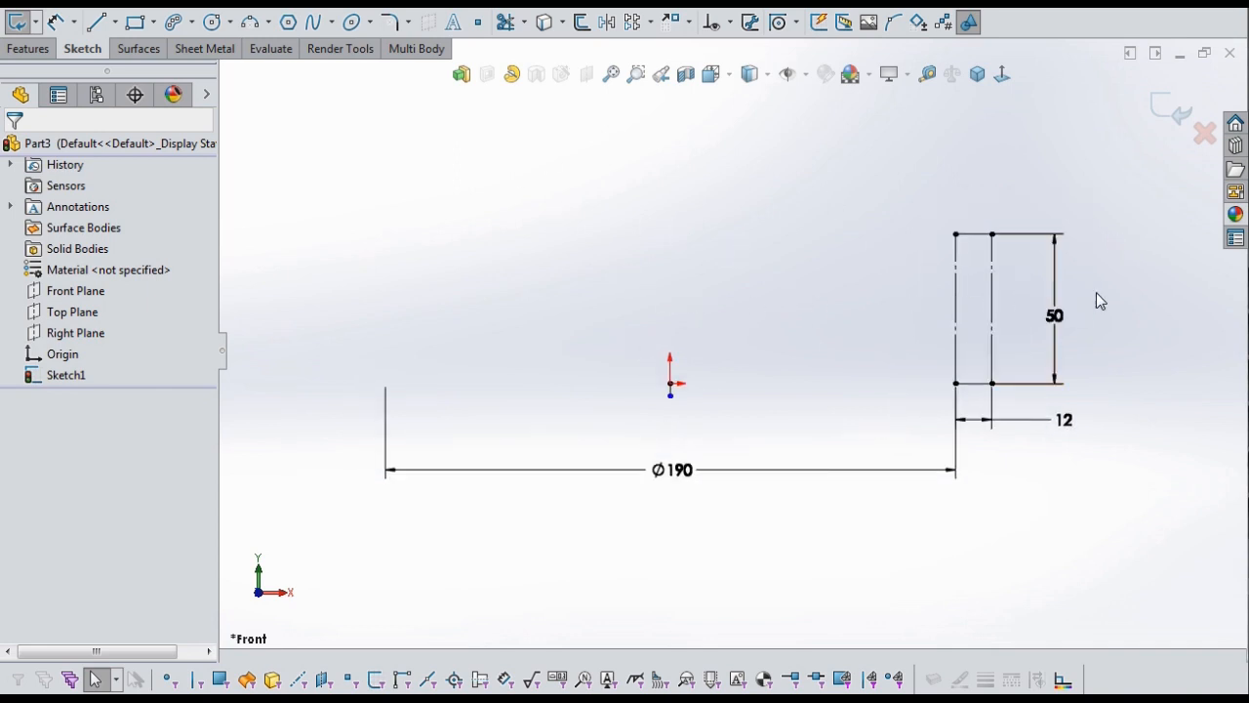
pyautogui.moveTo(1079, 317); pyautogui.dragTo(1050, 311)
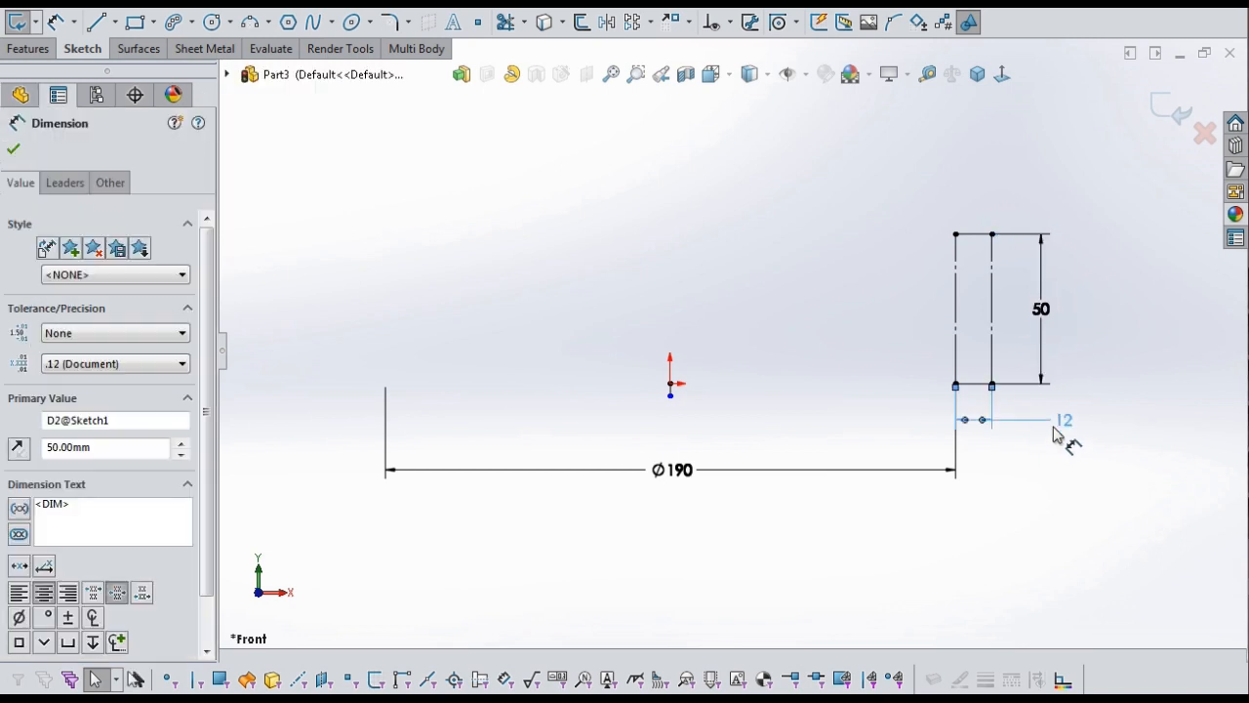
pyautogui.moveTo(1068, 433); pyautogui.dragTo(1062, 446)
pyautogui.moveTo(673, 471); pyautogui.dragTo(687, 513)
pyautogui.click(689, 574)
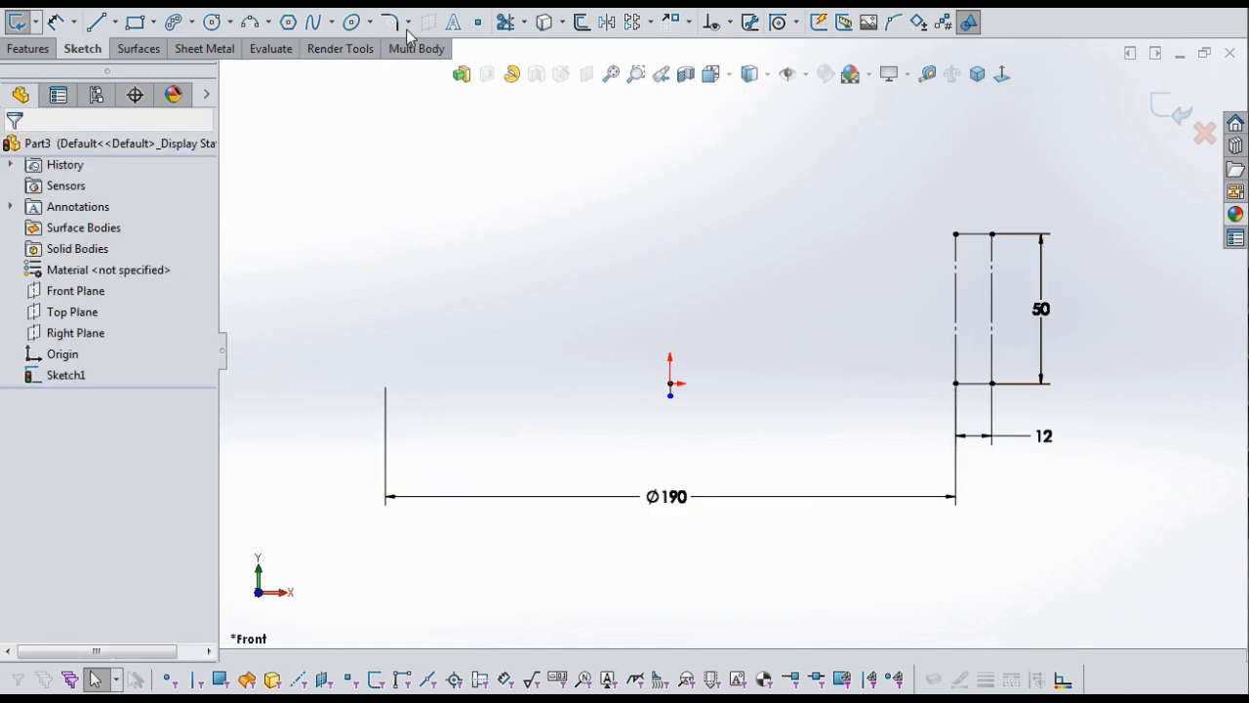
# Sketch an open five-point spline from the rectangle's upper inner side through its top, outer and bottom midpoints, ending on the lower inner side.
pyautogui.click(312, 23)
pyautogui.click(311, 22)
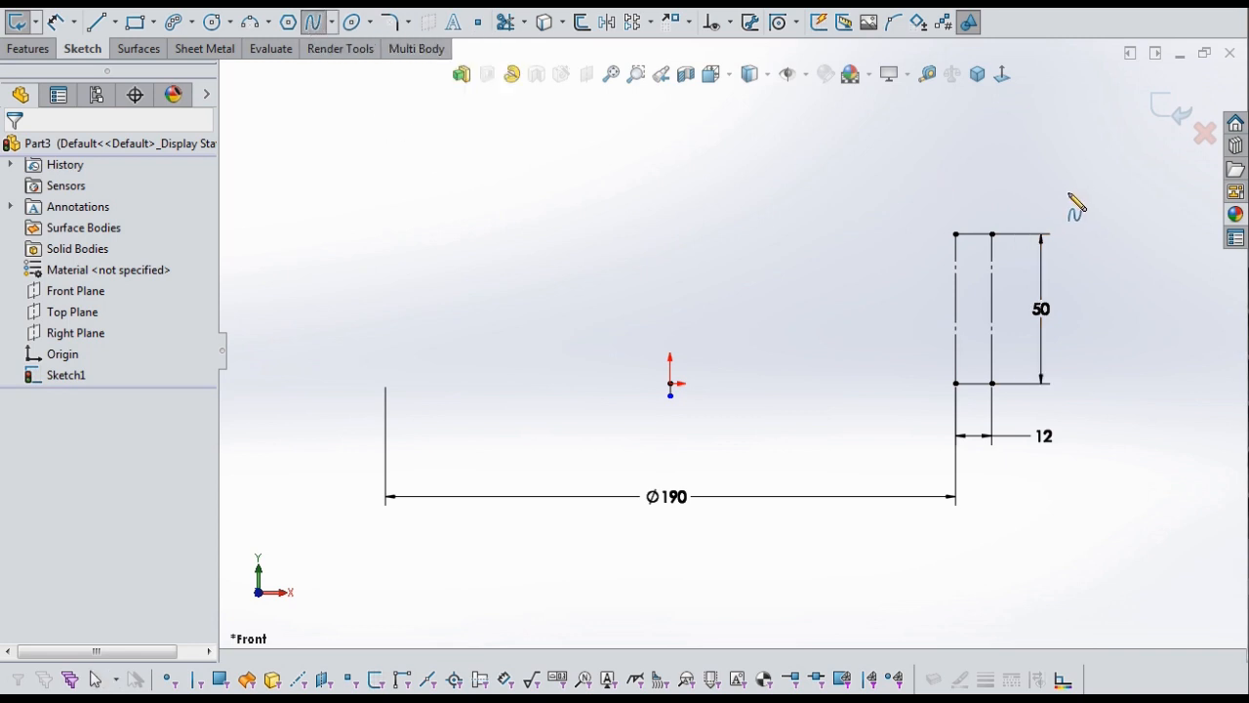
pyautogui.click(956, 262)
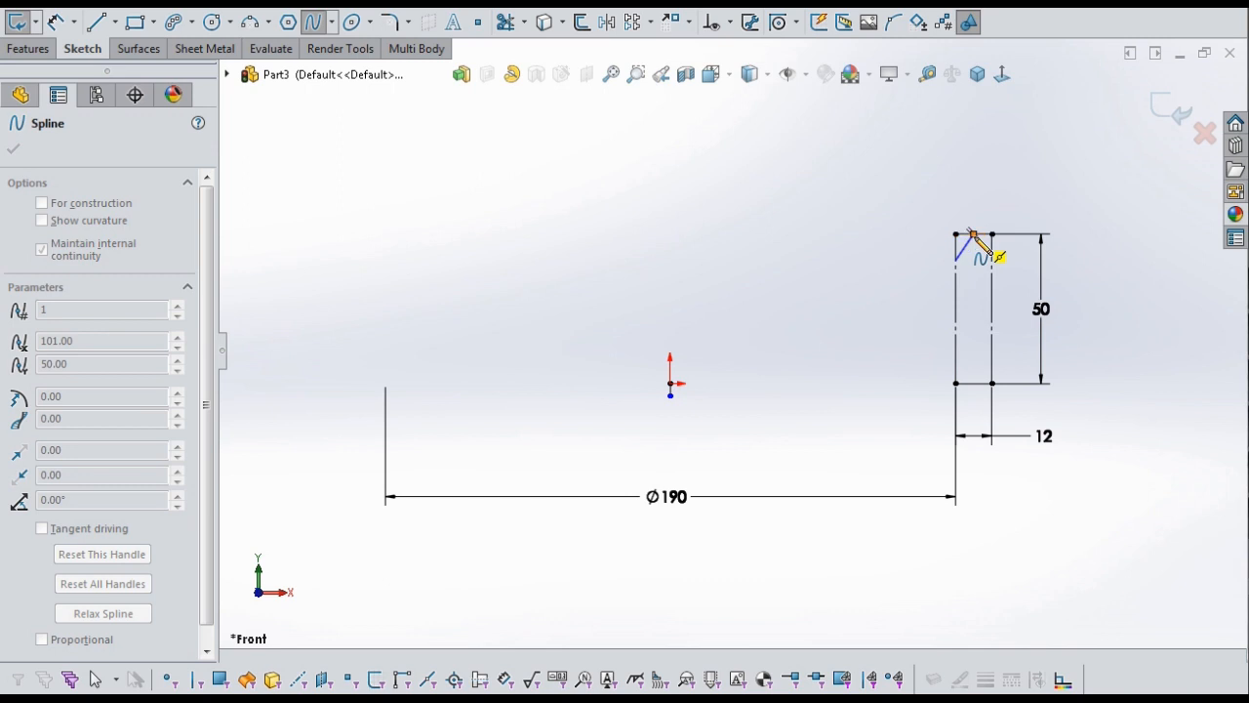
pyautogui.click(972, 234)
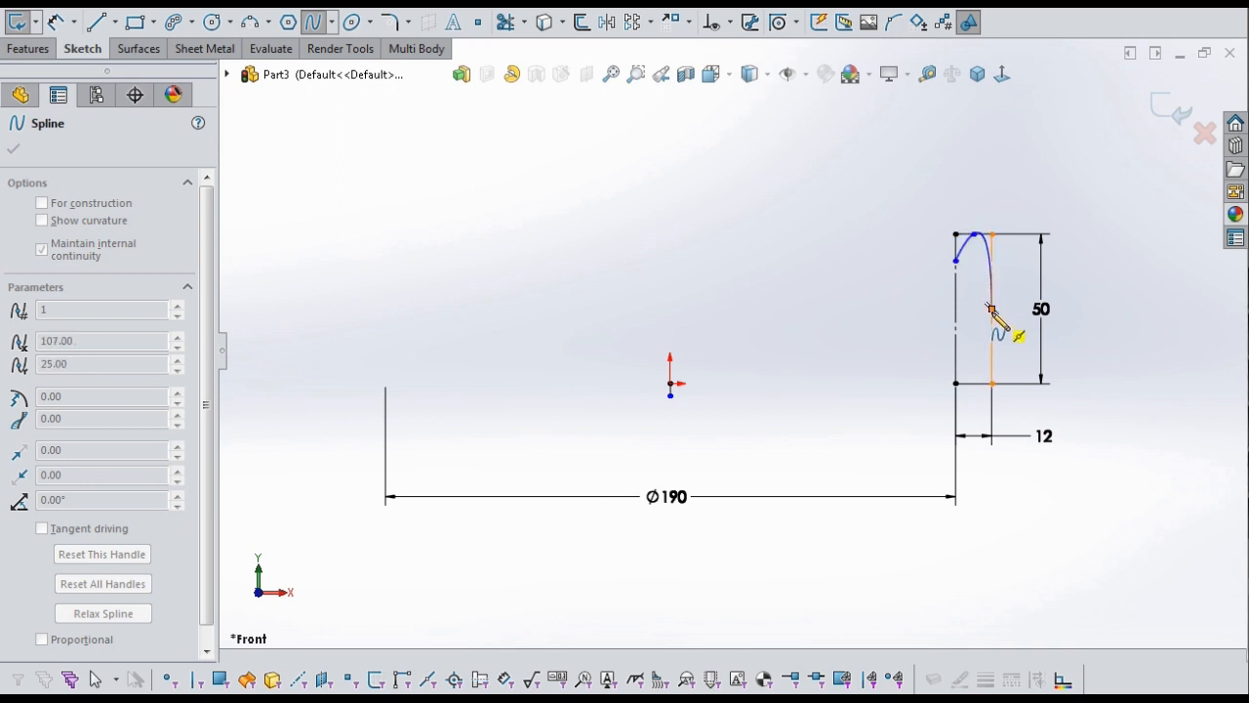
pyautogui.click(992, 309)
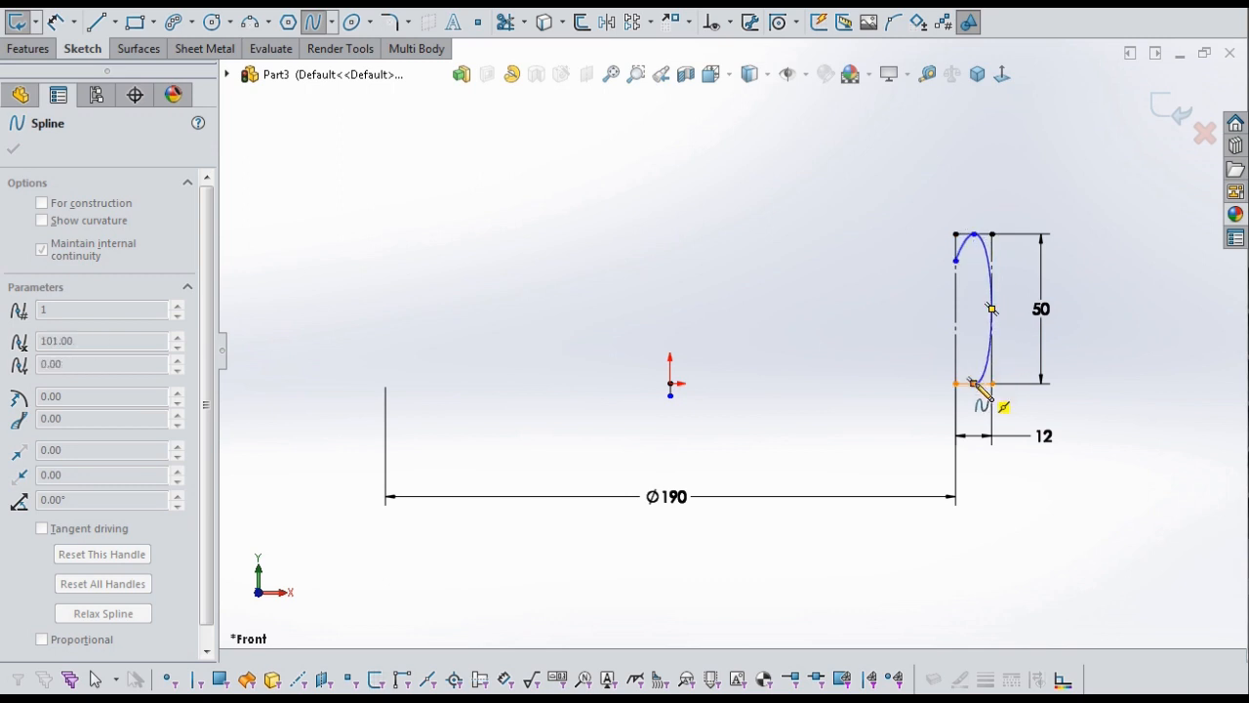
pyautogui.click(974, 384)
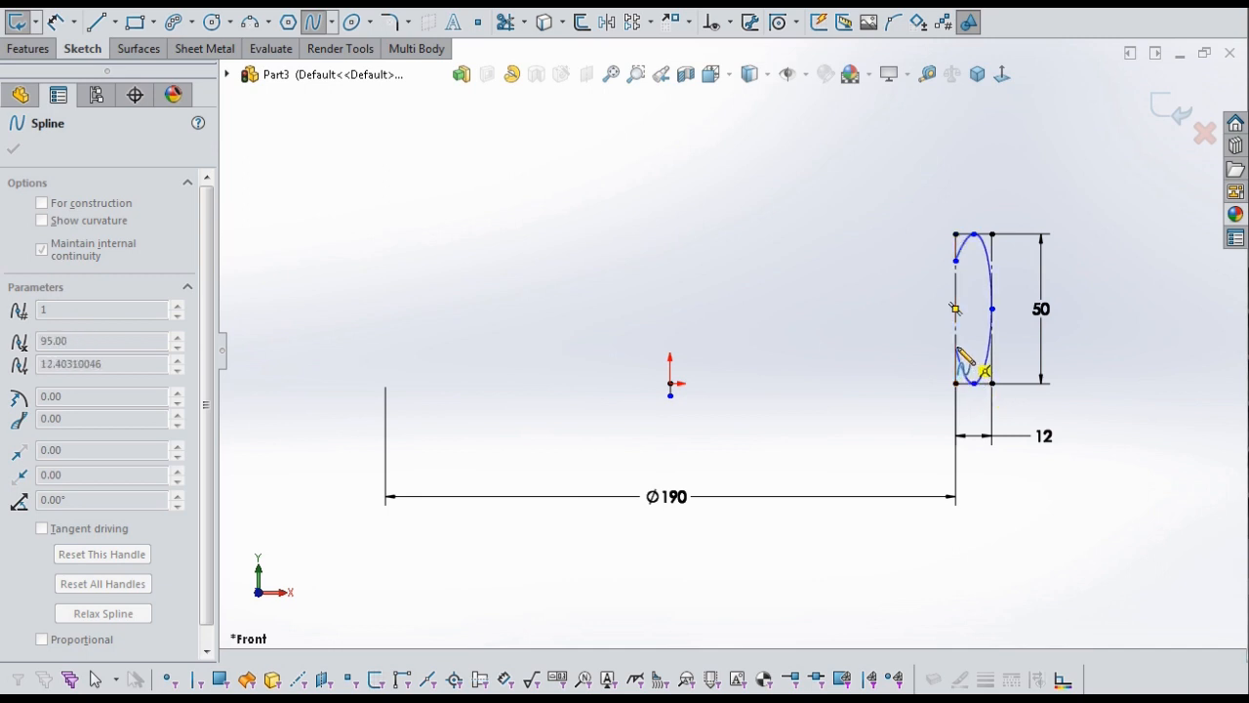
pyautogui.rightClick(960, 353)
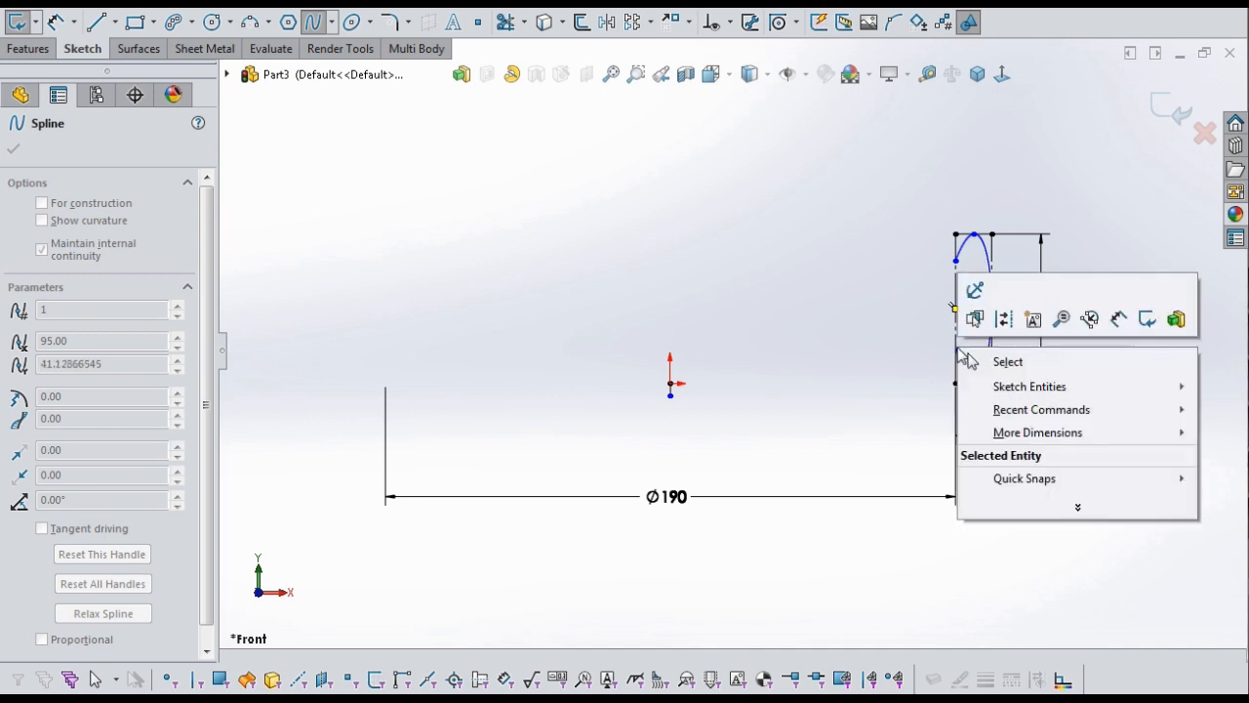
pyautogui.click(970, 360)
# Sketch a horizontal centerline about 6.4 mm long from the midpoint of the rectangle's inner side toward the origin side.
pyautogui.scroll(-2, 985, 297)
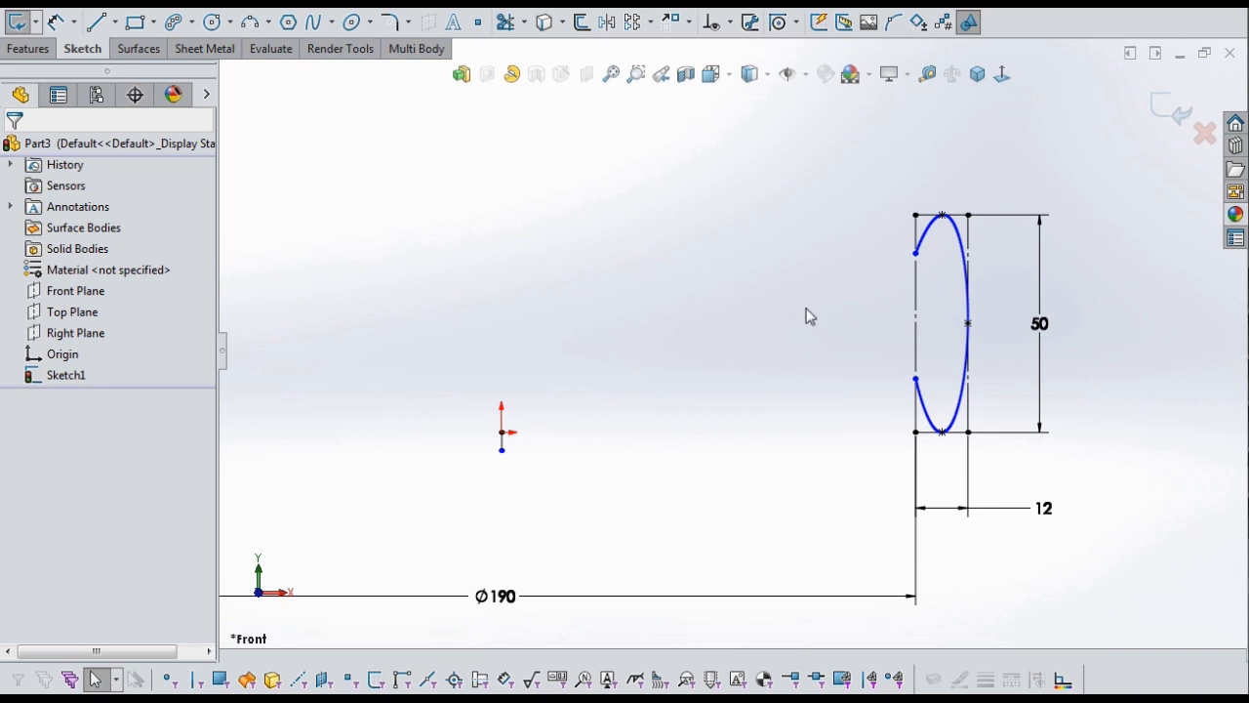
pyautogui.press('l')
pyautogui.click(915, 324)
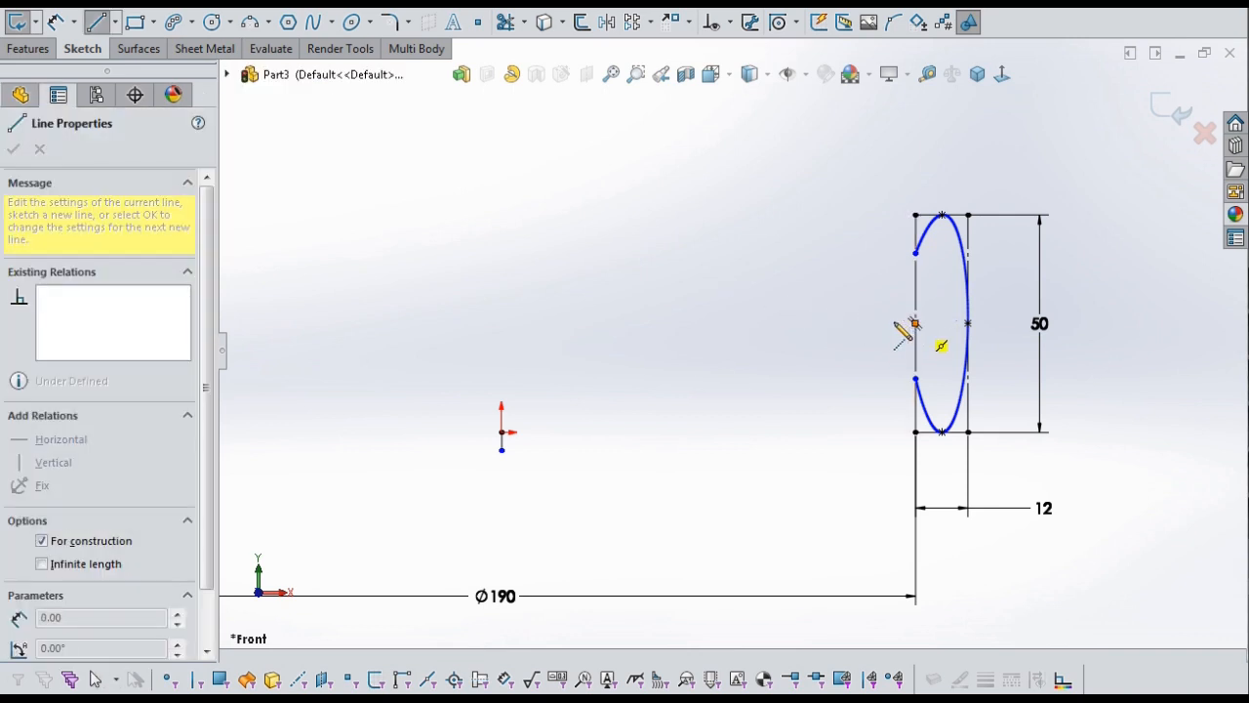
pyautogui.click(890, 324)
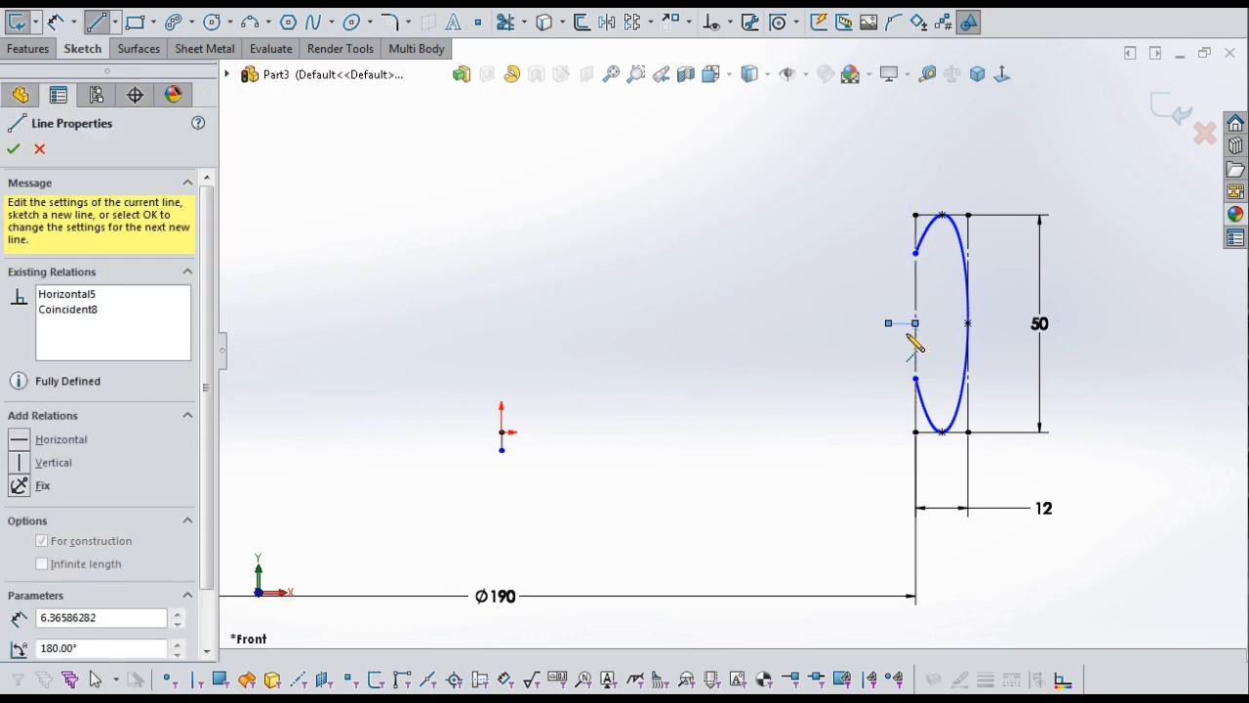
# Make the spline's upper and lower endpoints symmetric about the short horizontal centerline.
pyautogui.rightClick(898, 329)
pyautogui.click(907, 337)
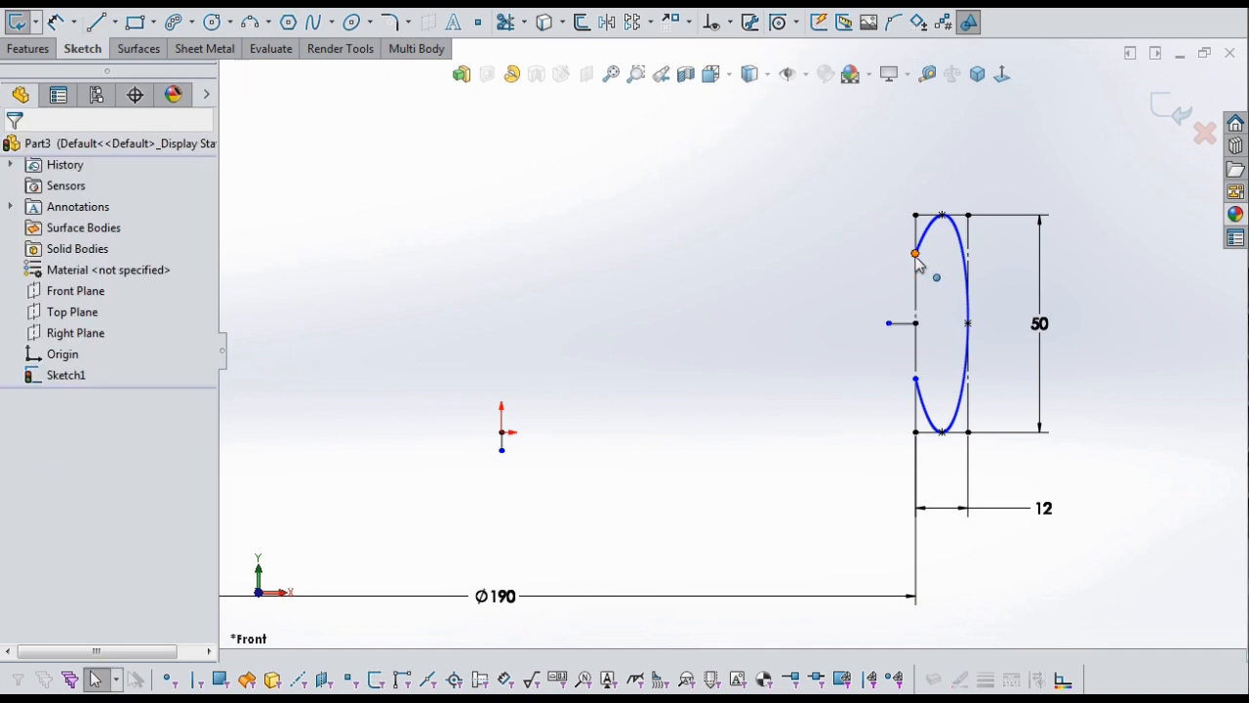
pyautogui.click(916, 254)
pyautogui.click(904, 323)
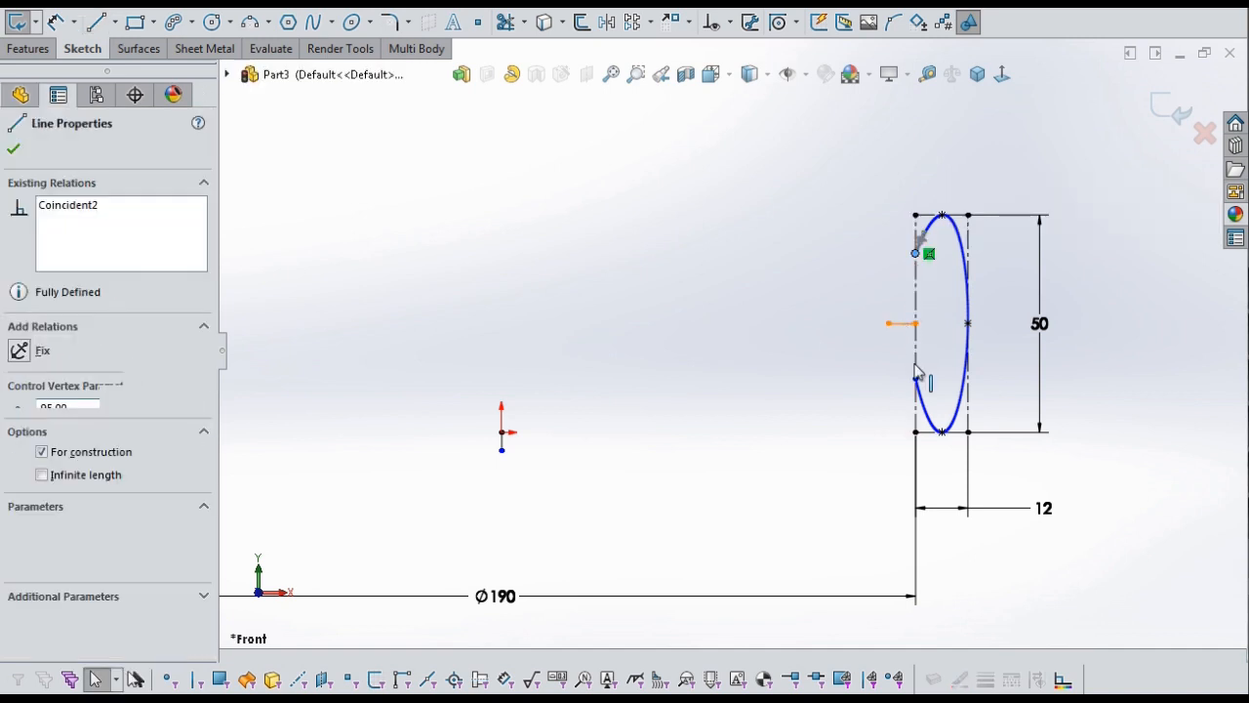
pyautogui.keyDown('ctrl'); pyautogui.click(916, 381); pyautogui.keyUp('ctrl')
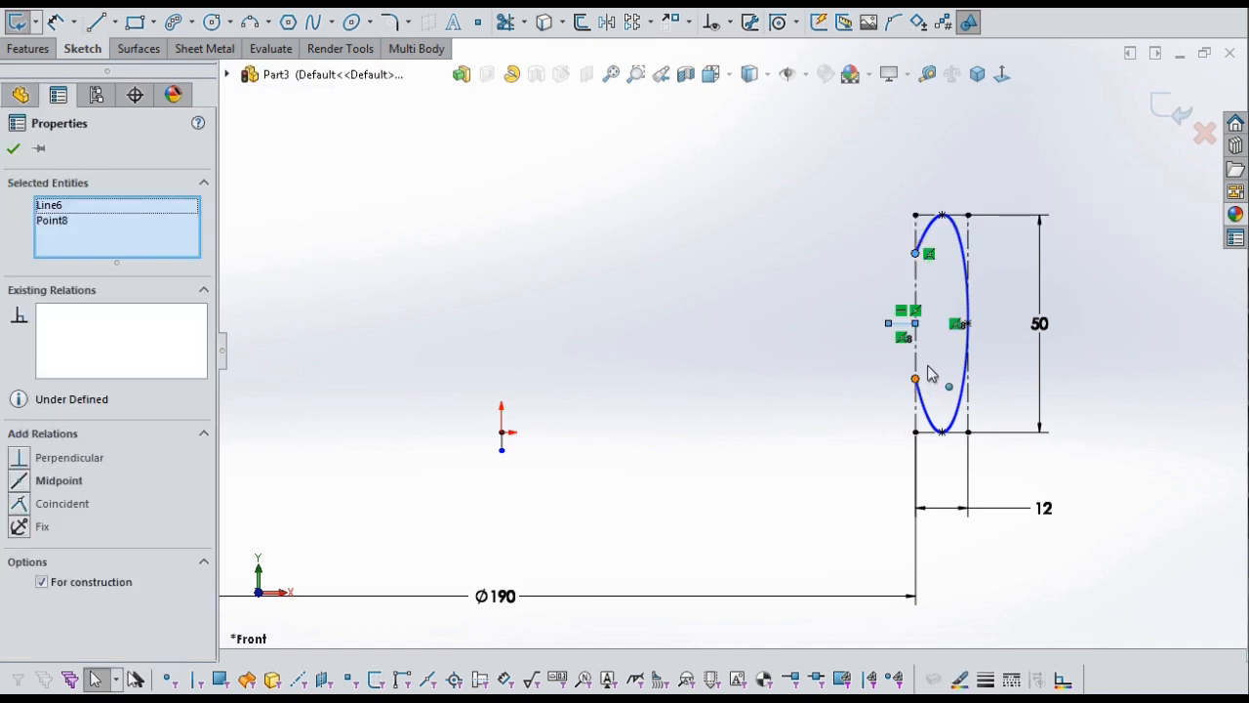
pyautogui.keyDown('ctrl'); pyautogui.click(929, 375); pyautogui.keyUp('ctrl')
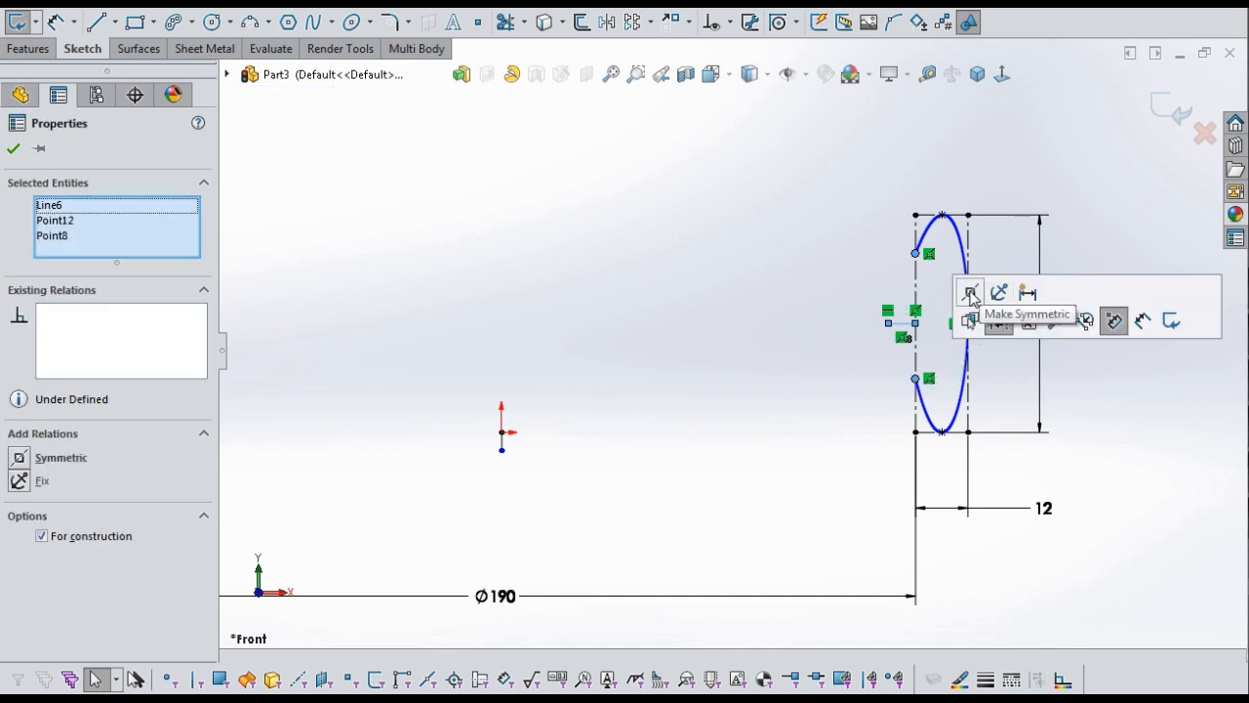
pyautogui.click(972, 295)
pyautogui.click(794, 282)
# Close the profile with a vertical line about 25.2 mm long joining the spline's upper and lower endpoints.
pyautogui.scroll(-2, 968, 296)
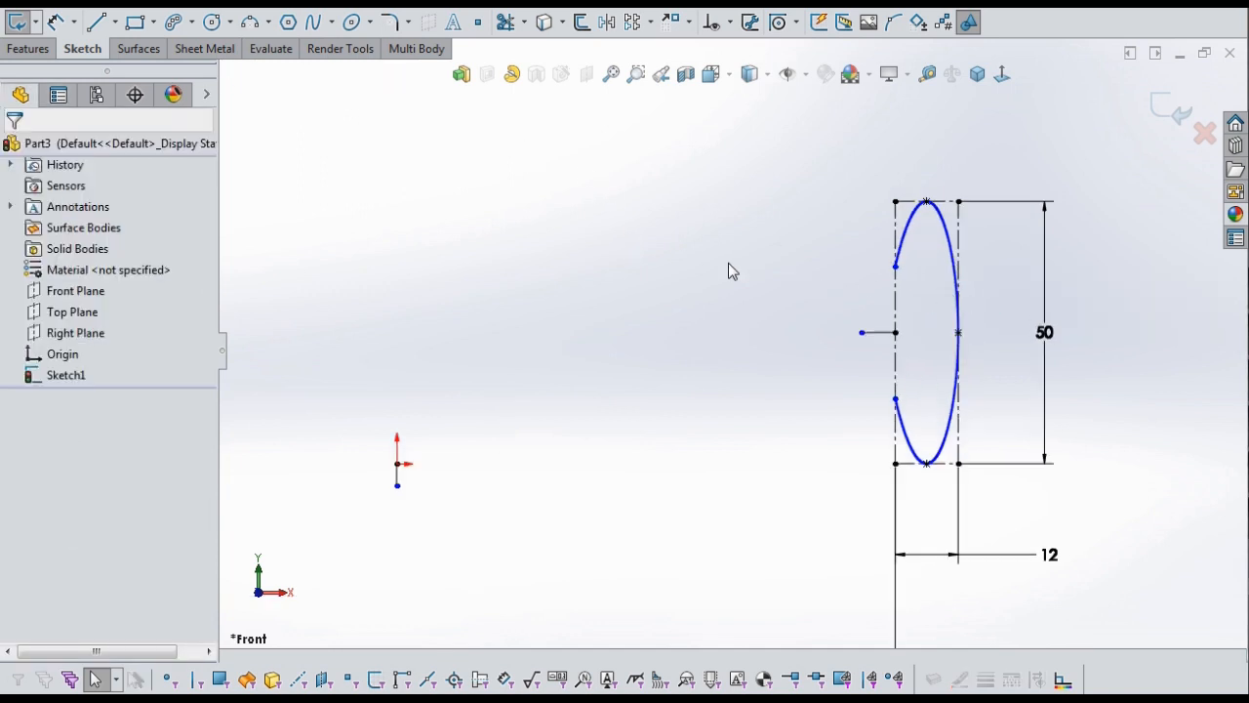
pyautogui.press('l')
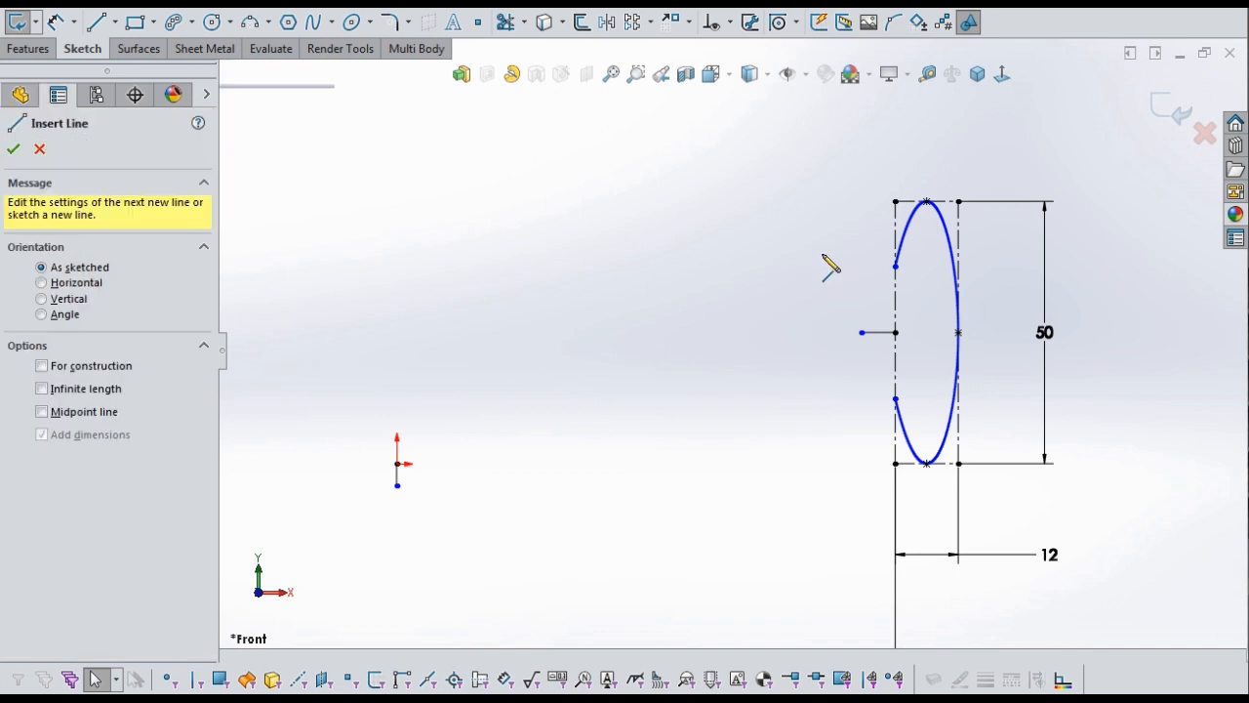
pyautogui.click(896, 266)
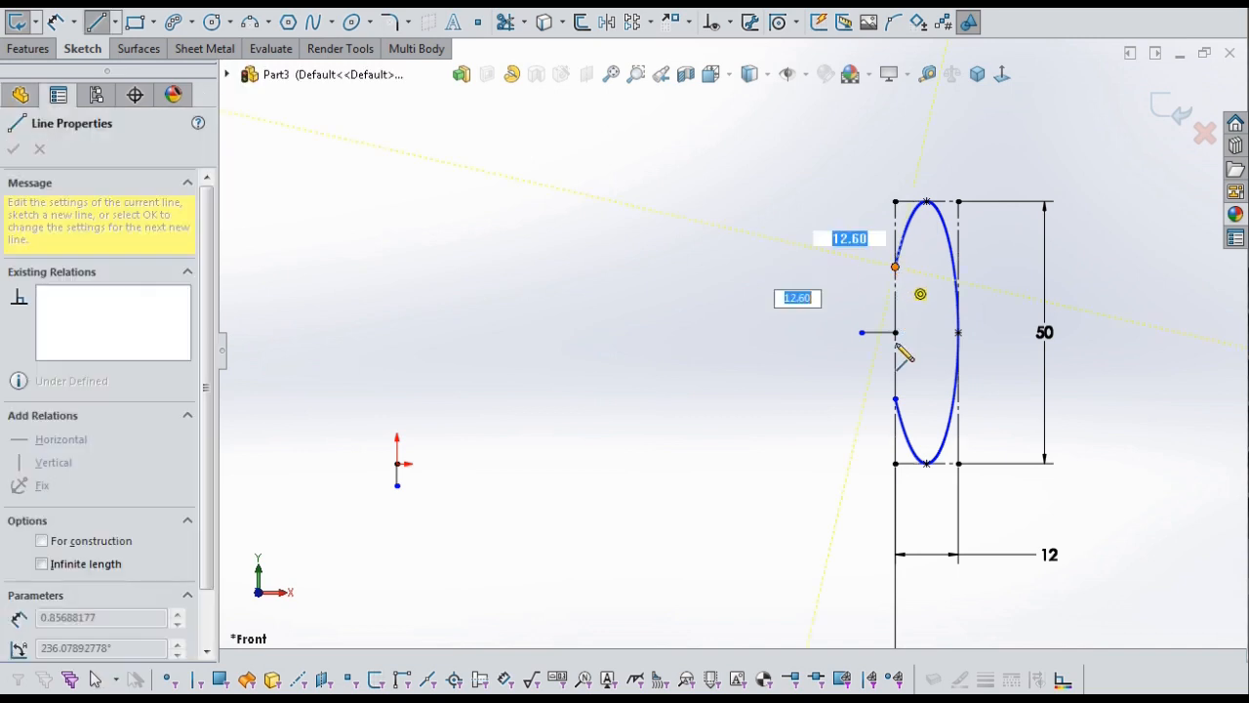
pyautogui.click(896, 398)
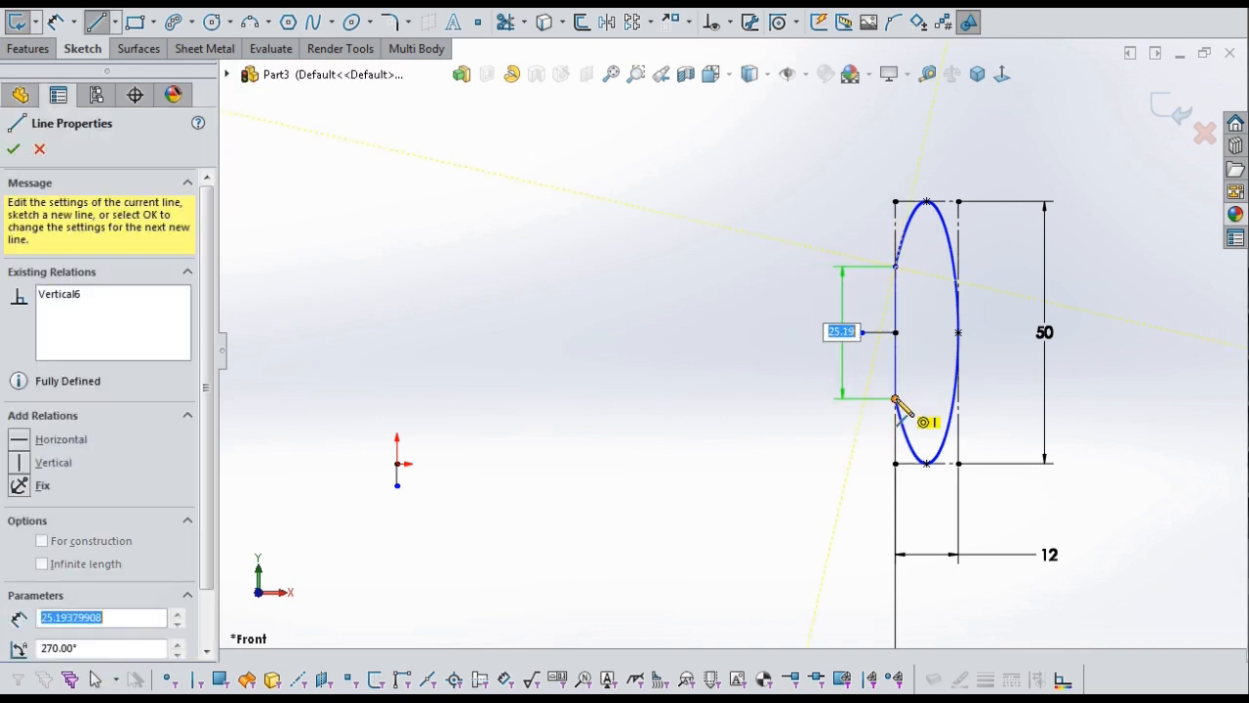
pyautogui.press('Escape')
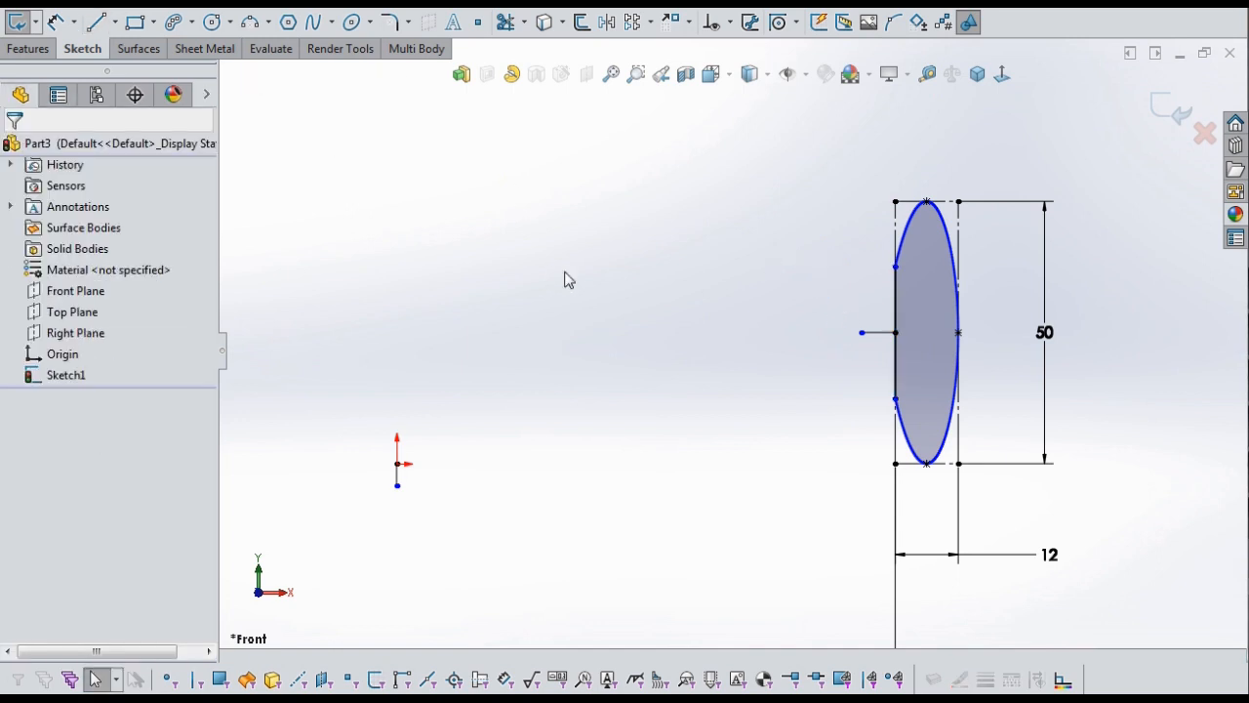
# Dimension the distance from the rectangle's upper inner corner to the spline's upper endpoint and set it to 10 mm.
pyautogui.press('s')
pyautogui.click(661, 282)
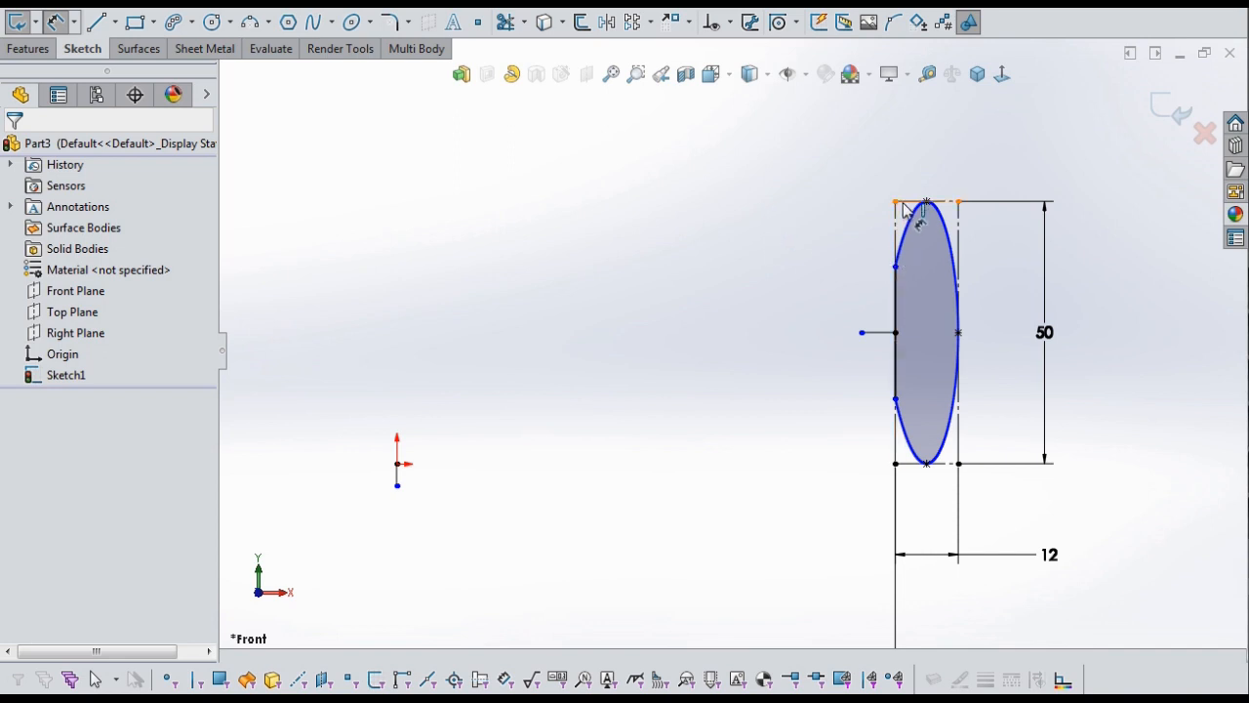
pyautogui.click(894, 232)
pyautogui.click(895, 265)
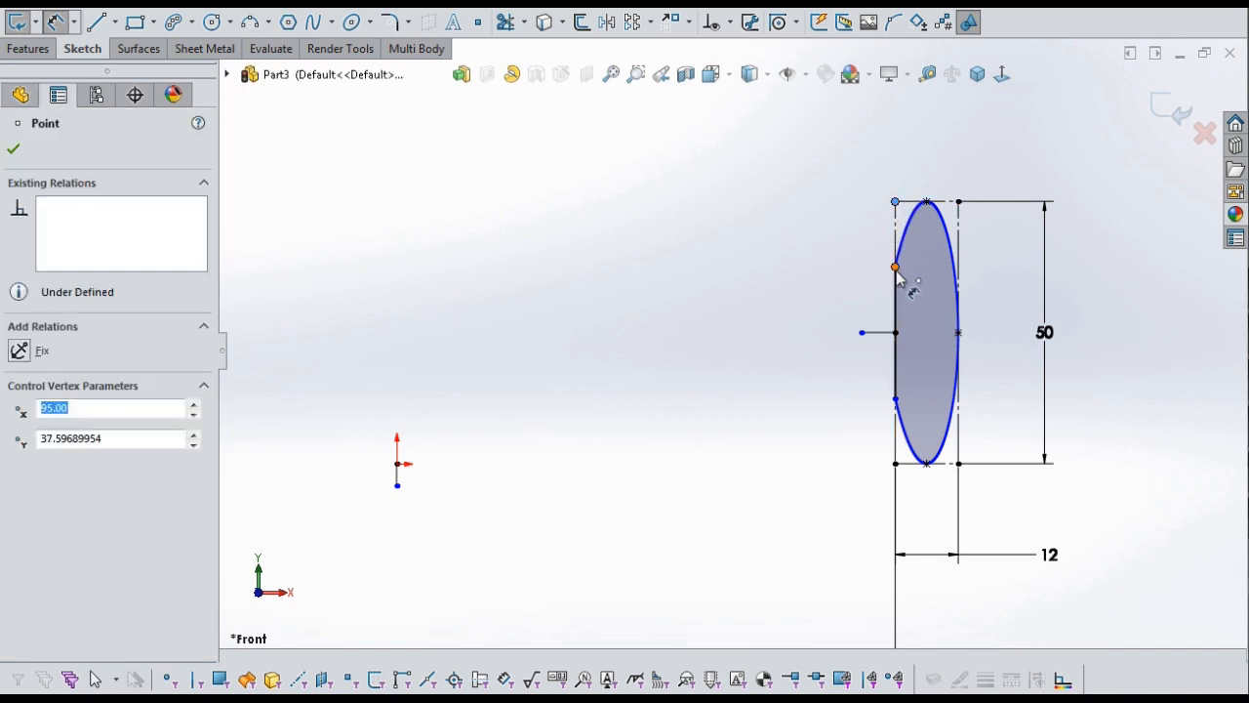
pyautogui.click(816, 245)
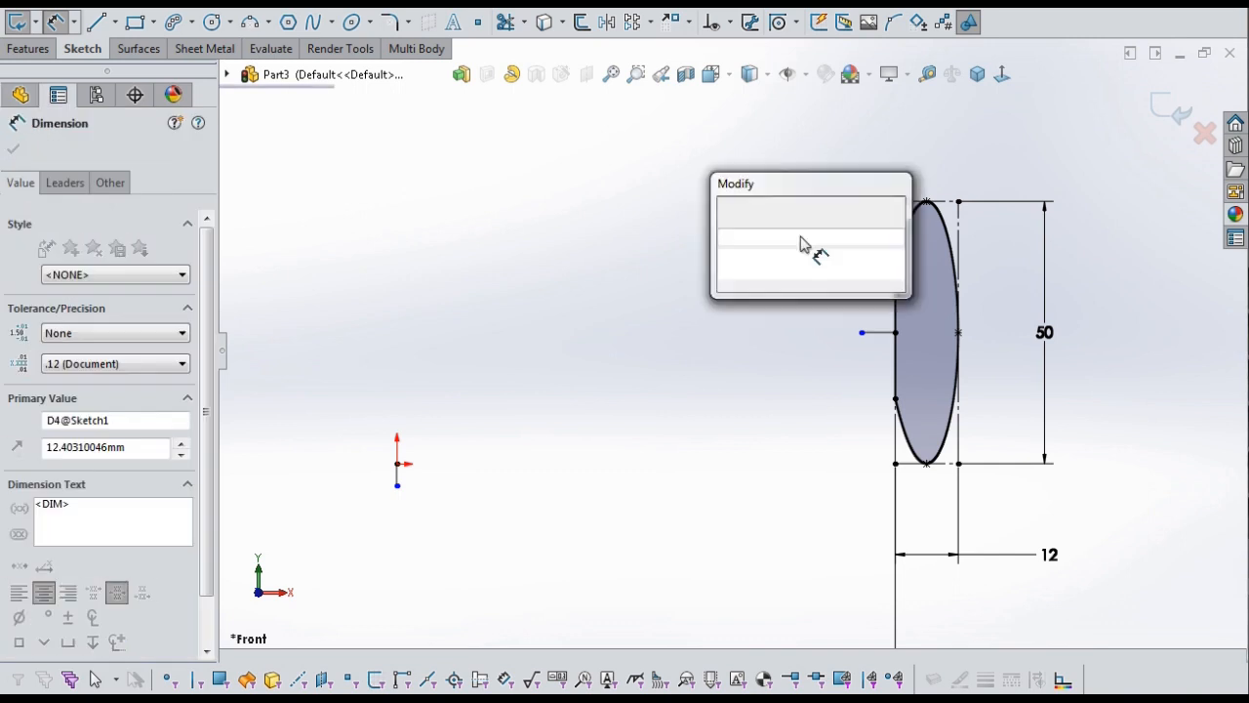
pyautogui.click(782, 259)
pyautogui.moveTo(781, 258); pyautogui.dragTo(774, 258)
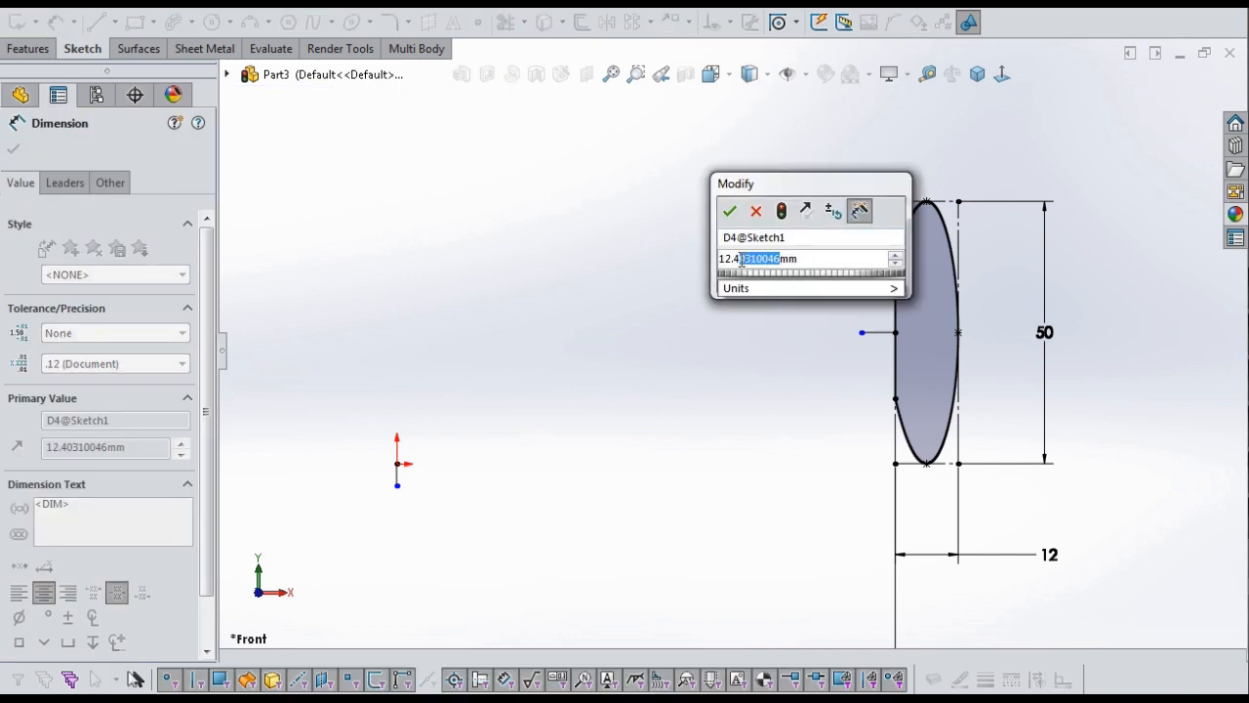
pyautogui.write('2')
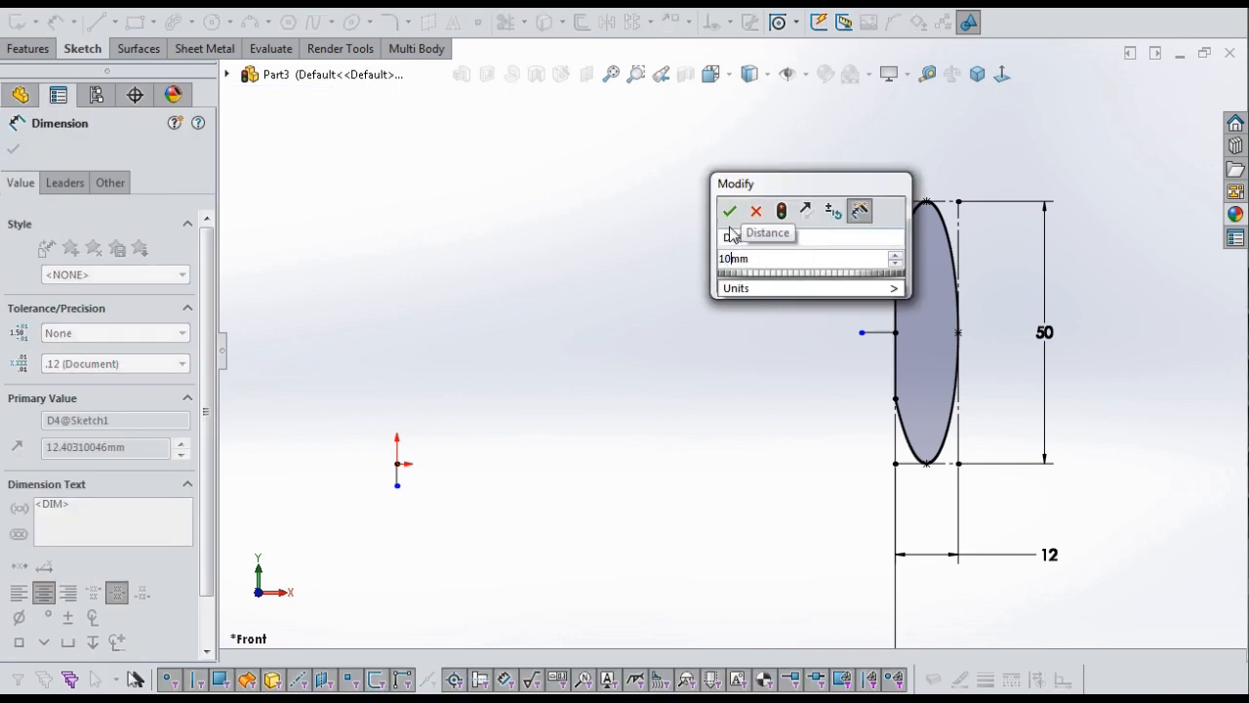
pyautogui.click(730, 214)
pyautogui.press('Escape')
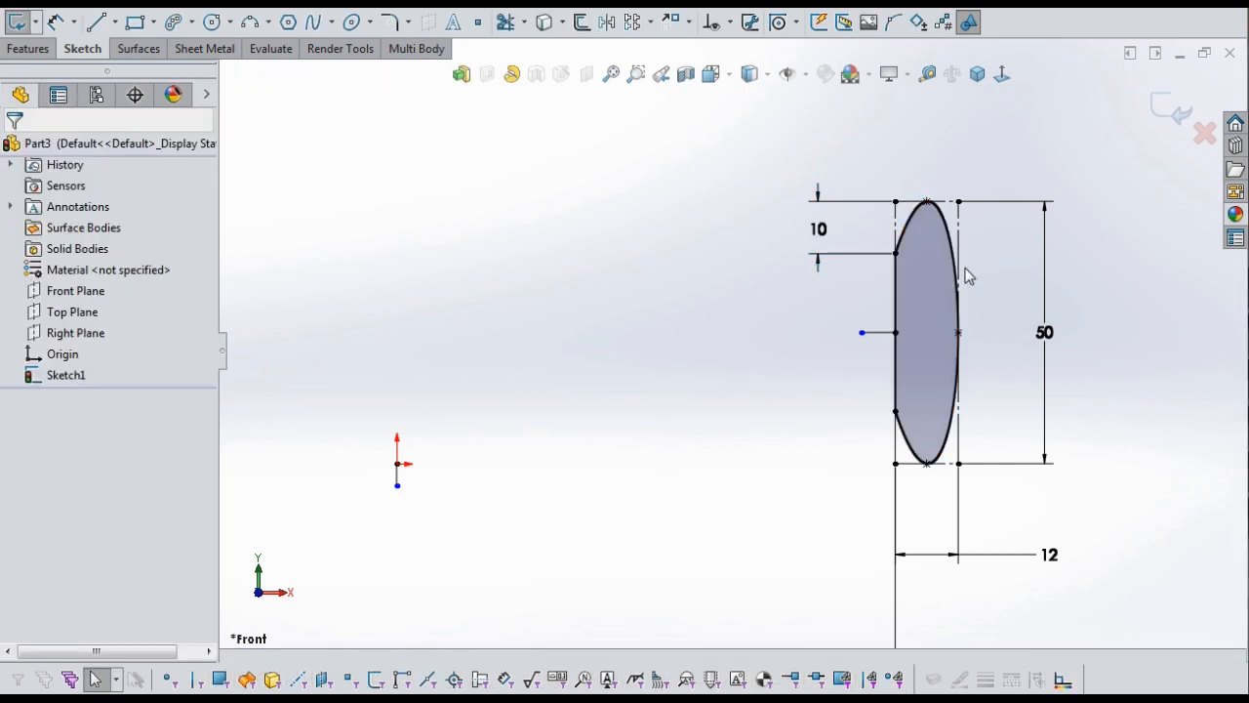
# Move the 12 mm width dimension's text closer to the profile.
pyautogui.click(1001, 545)
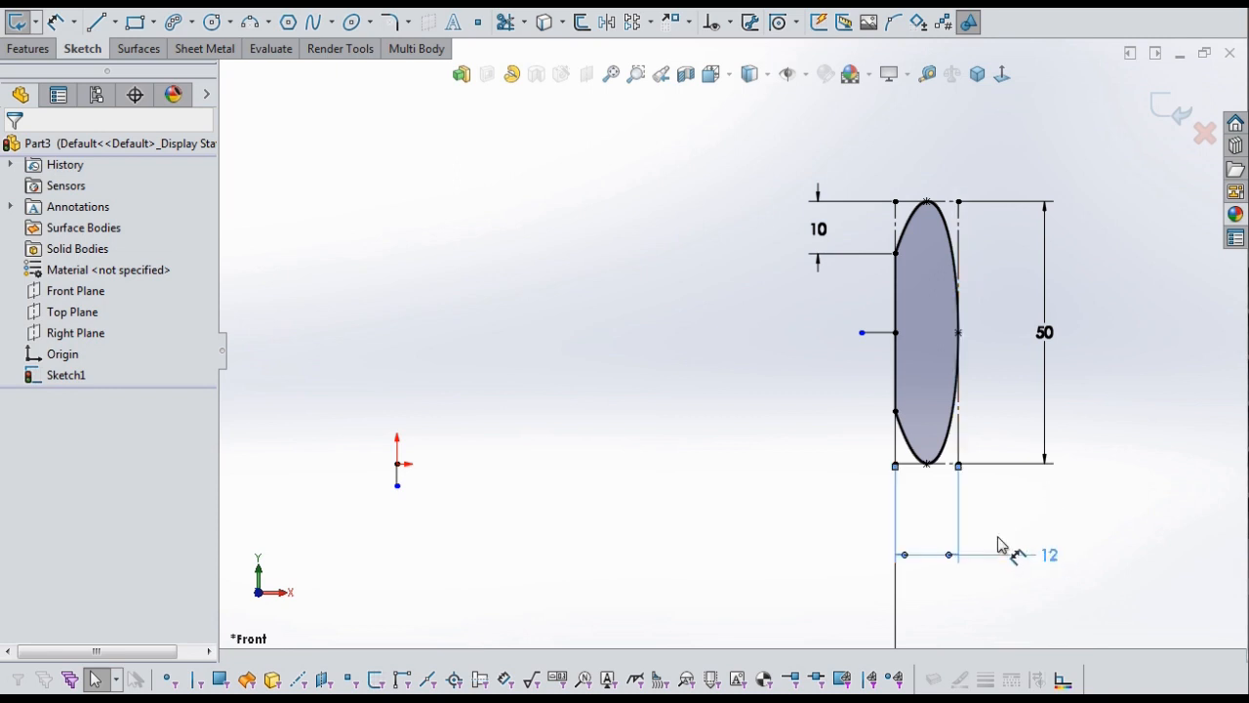
pyautogui.click(1001, 545)
pyautogui.press('Escape')
# Reshape the spline's upper end by pulling its tangency handle steeper, to an angle of about 82°.
pyautogui.scroll(-2, 963, 170)
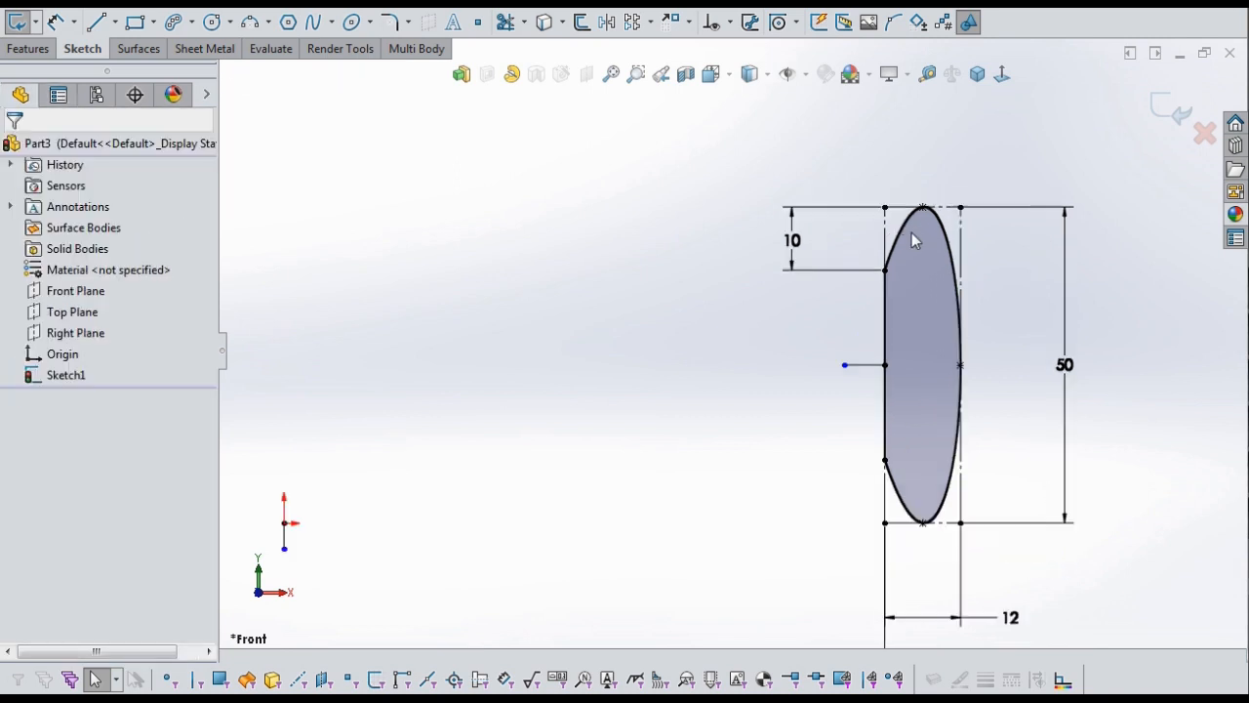
pyautogui.click(906, 240)
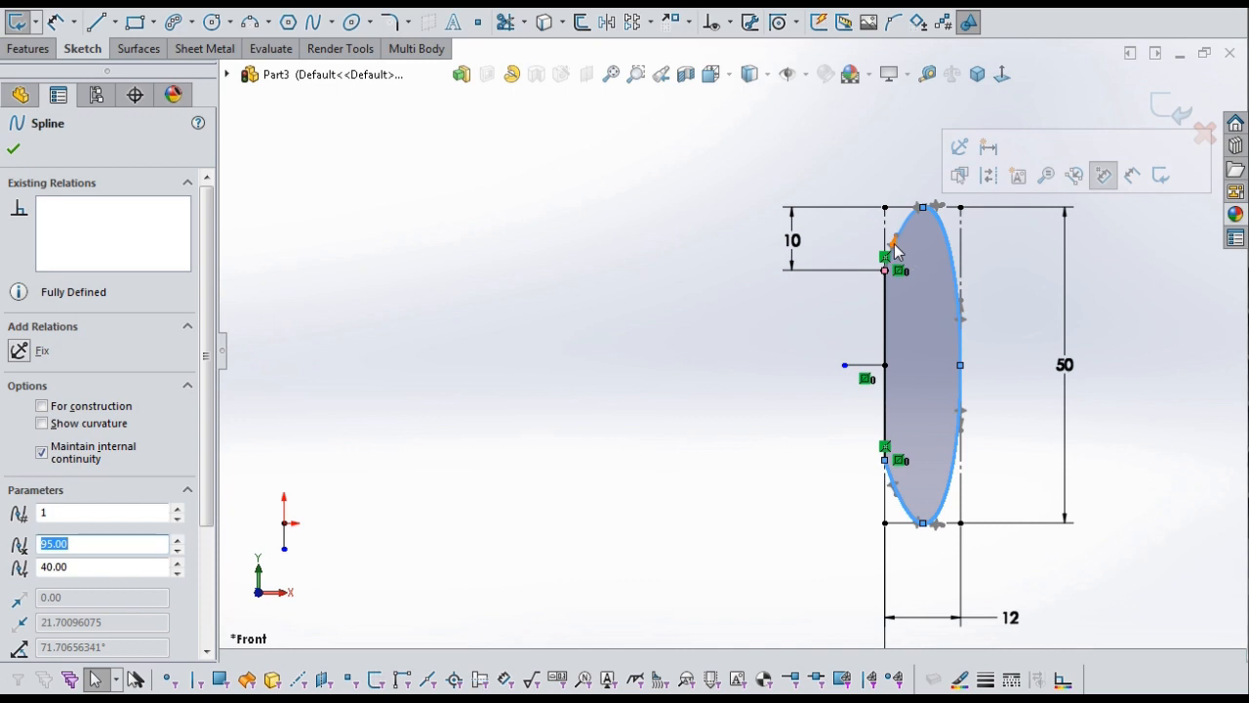
pyautogui.click(892, 236)
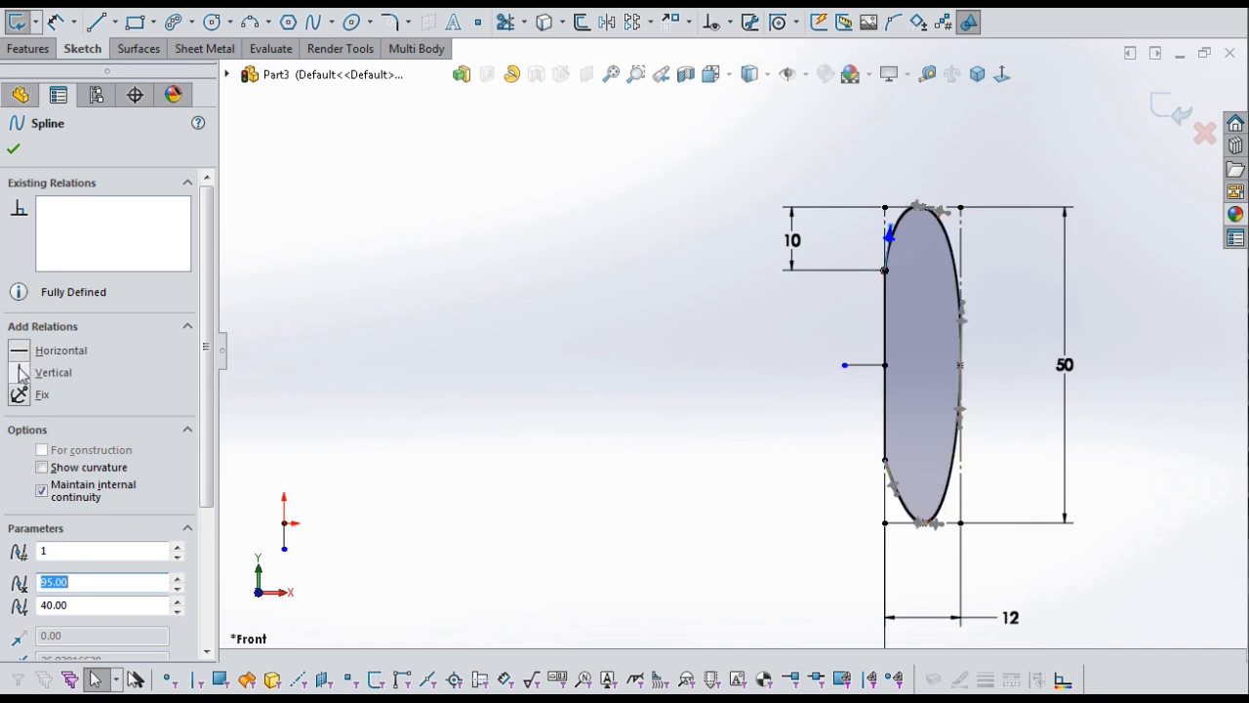
pyautogui.click(981, 247)
# Add a vertical relation to the tangency handle at the spline's upper inner endpoint.
pyautogui.scroll(-3, 981, 247)
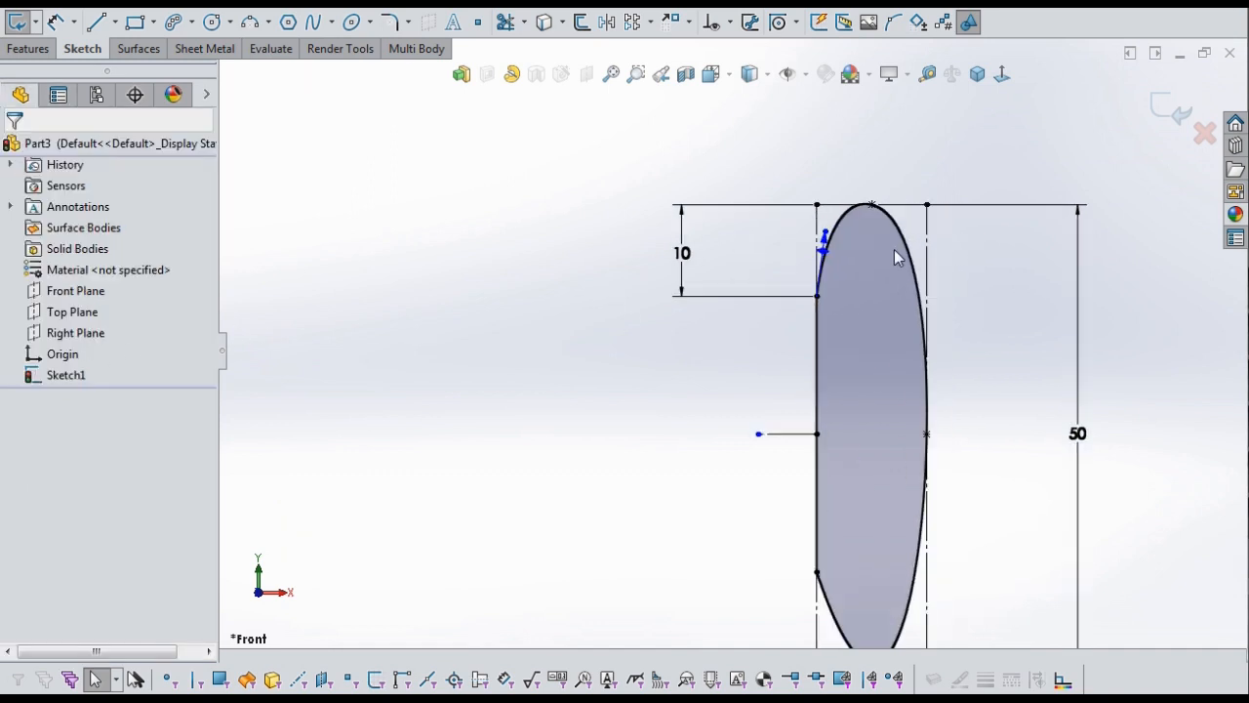
pyautogui.click(824, 252)
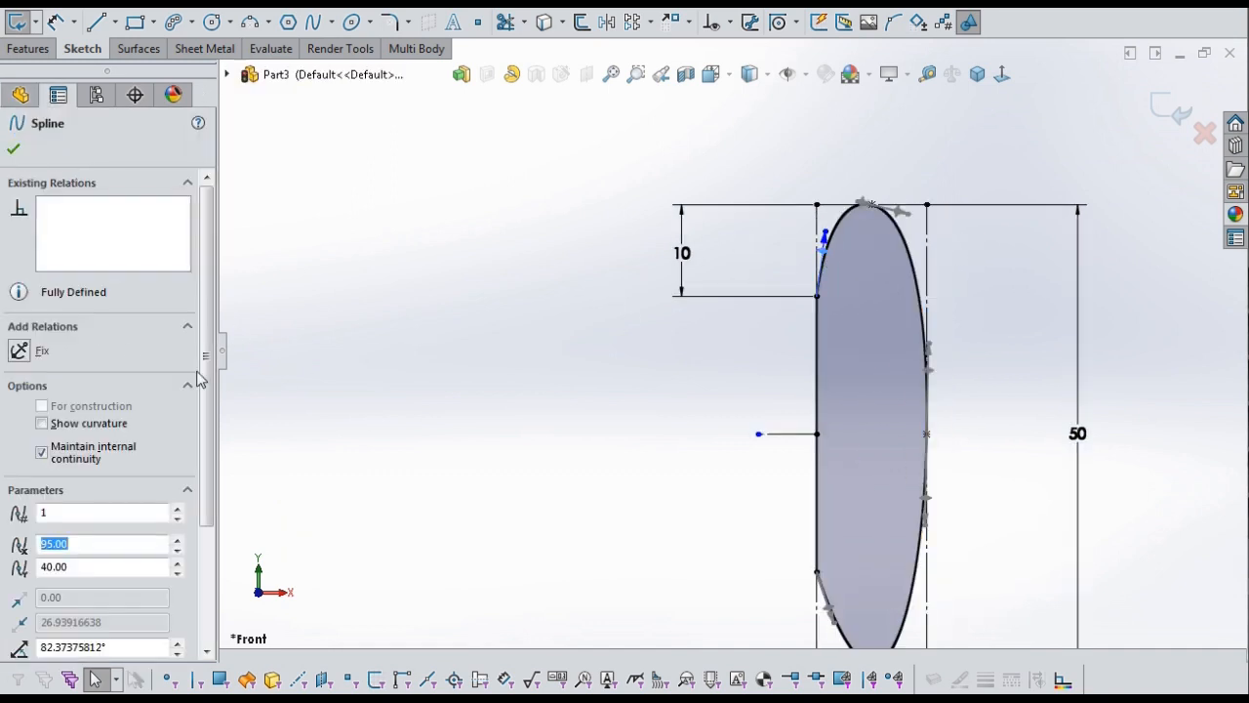
pyautogui.click(580, 425)
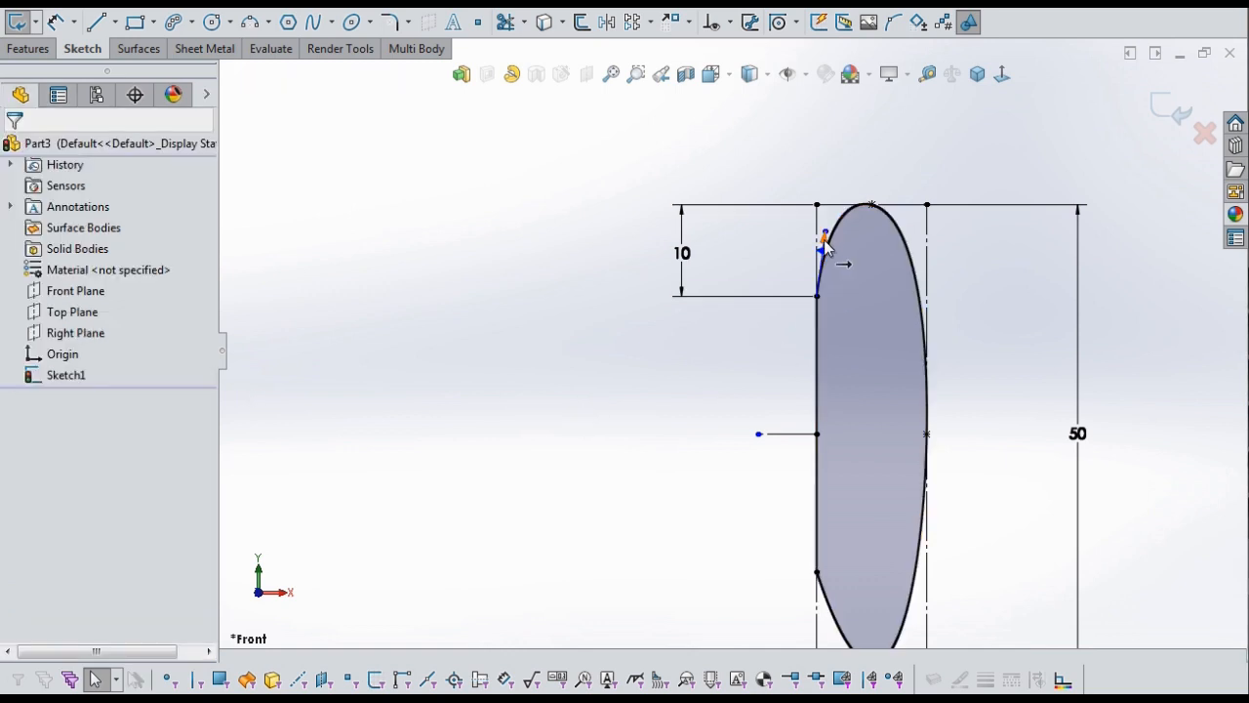
pyautogui.click(824, 244)
pyautogui.click(759, 362)
pyautogui.click(823, 249)
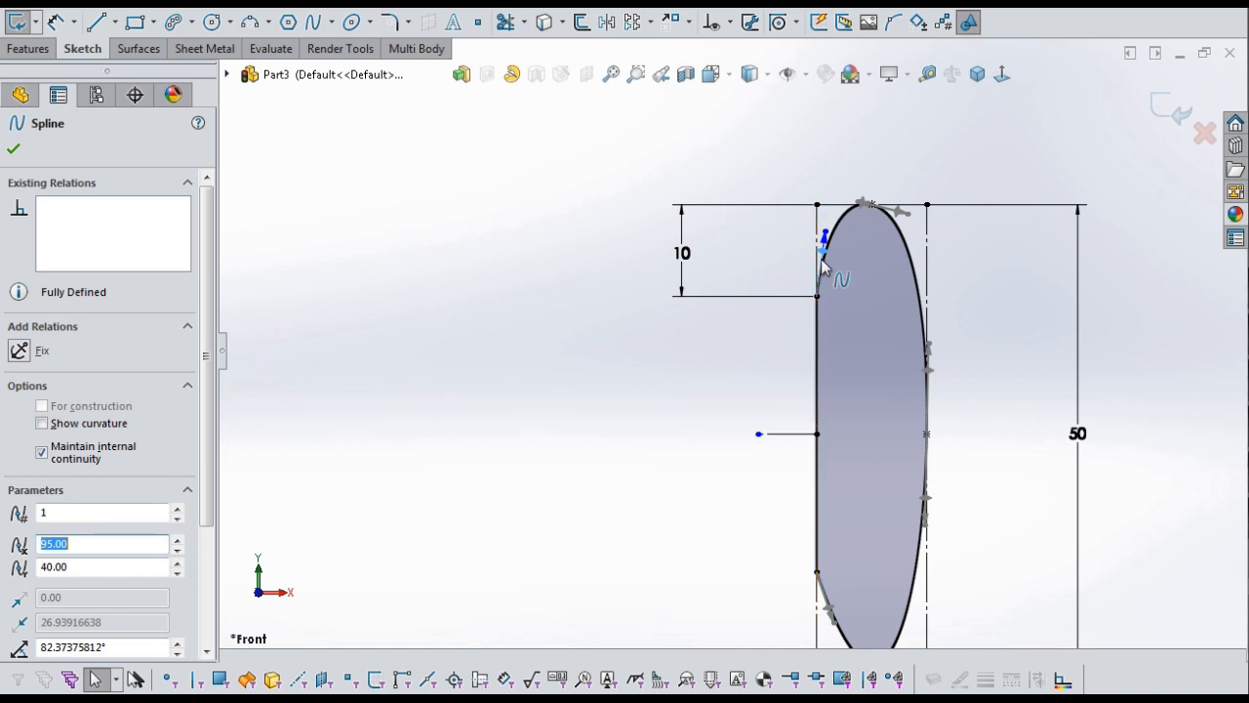
pyautogui.click(826, 240)
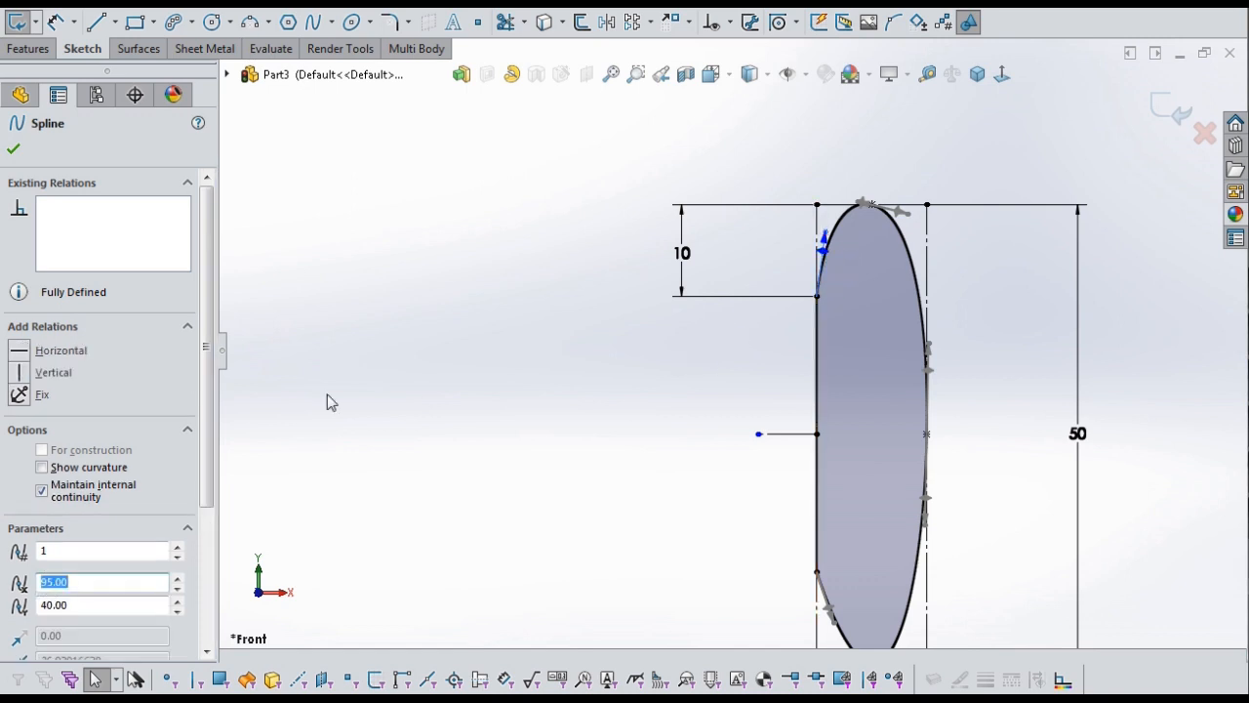
pyautogui.click(19, 371)
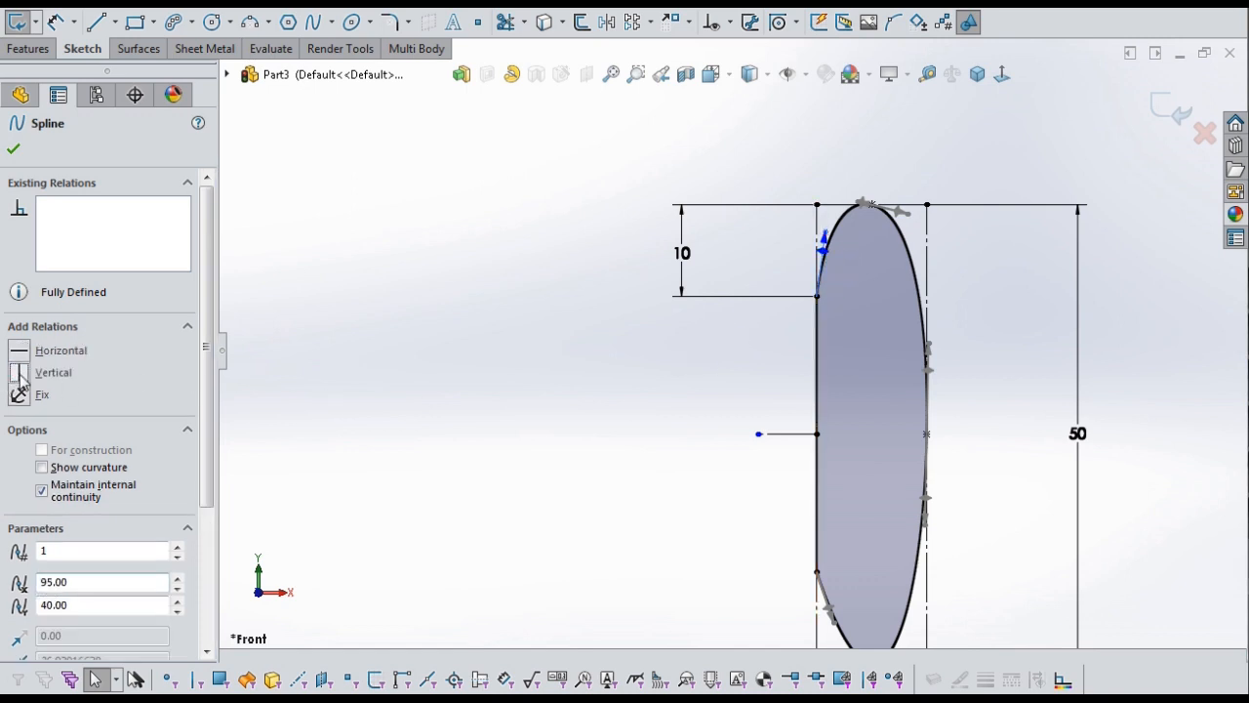
pyautogui.click(482, 376)
# Dimension the tangency handle at the spline's upper inner endpoint and set its value to 23.
pyautogui.press('f')
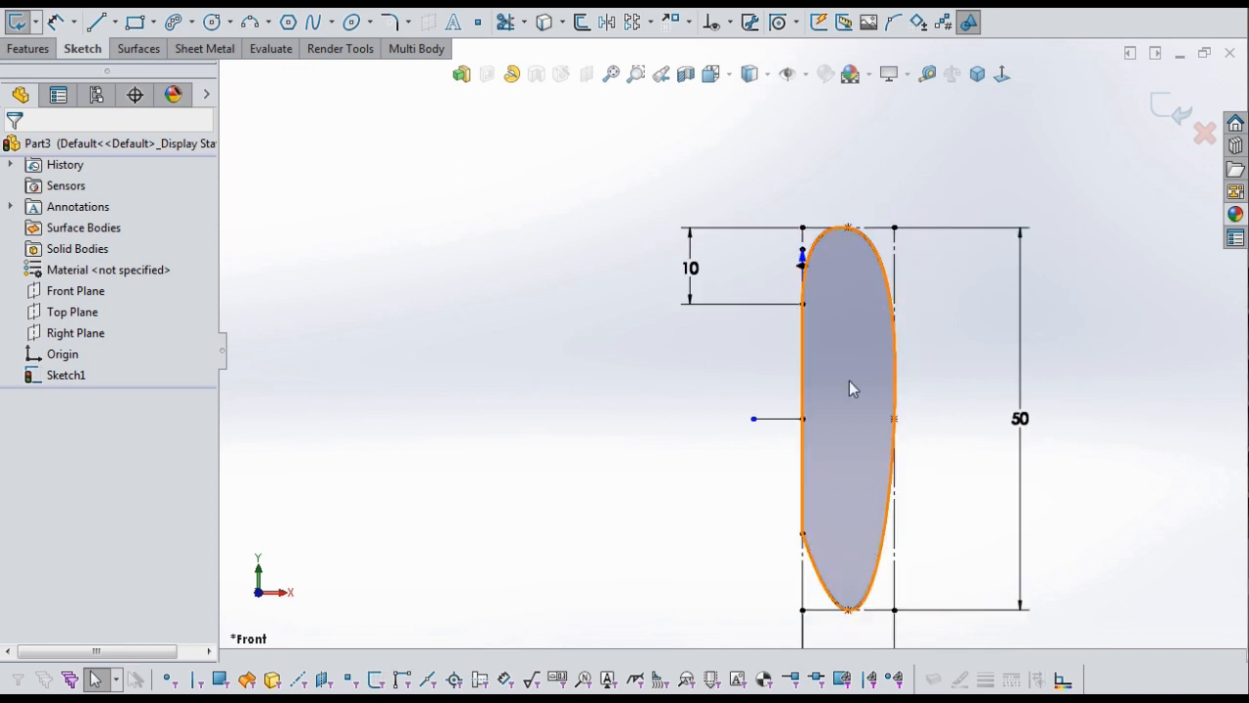
pyautogui.press('s')
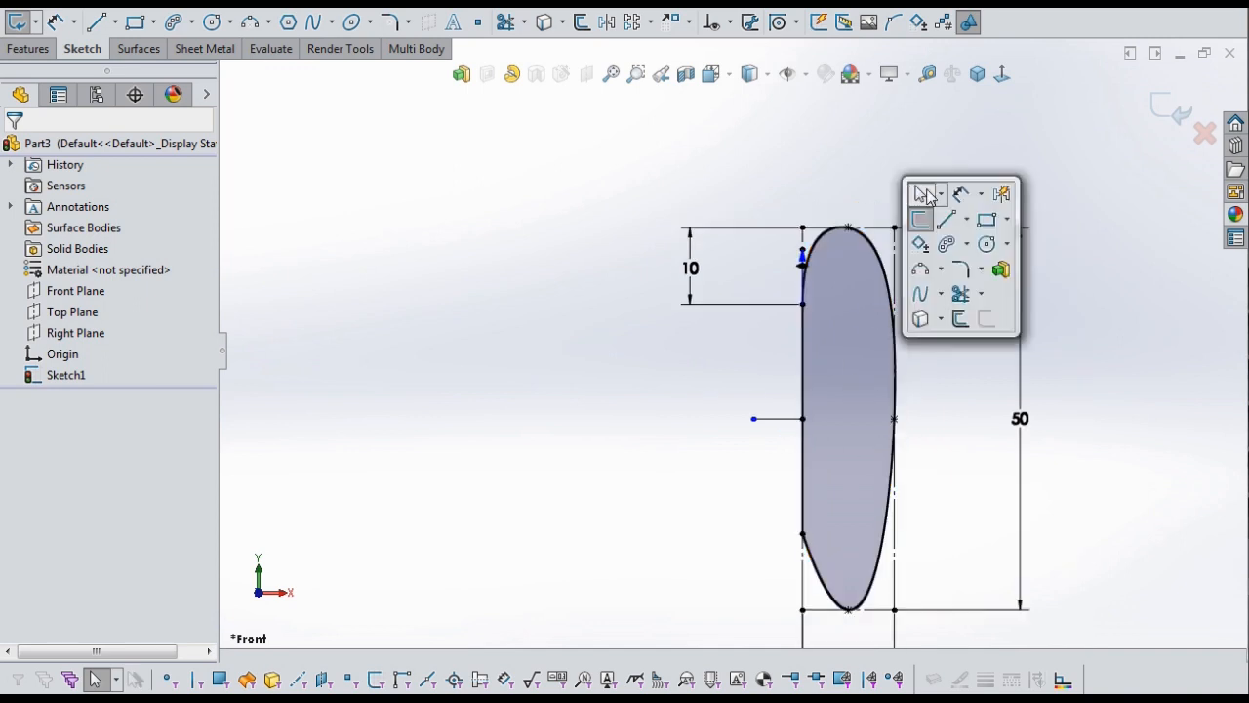
pyautogui.click(954, 193)
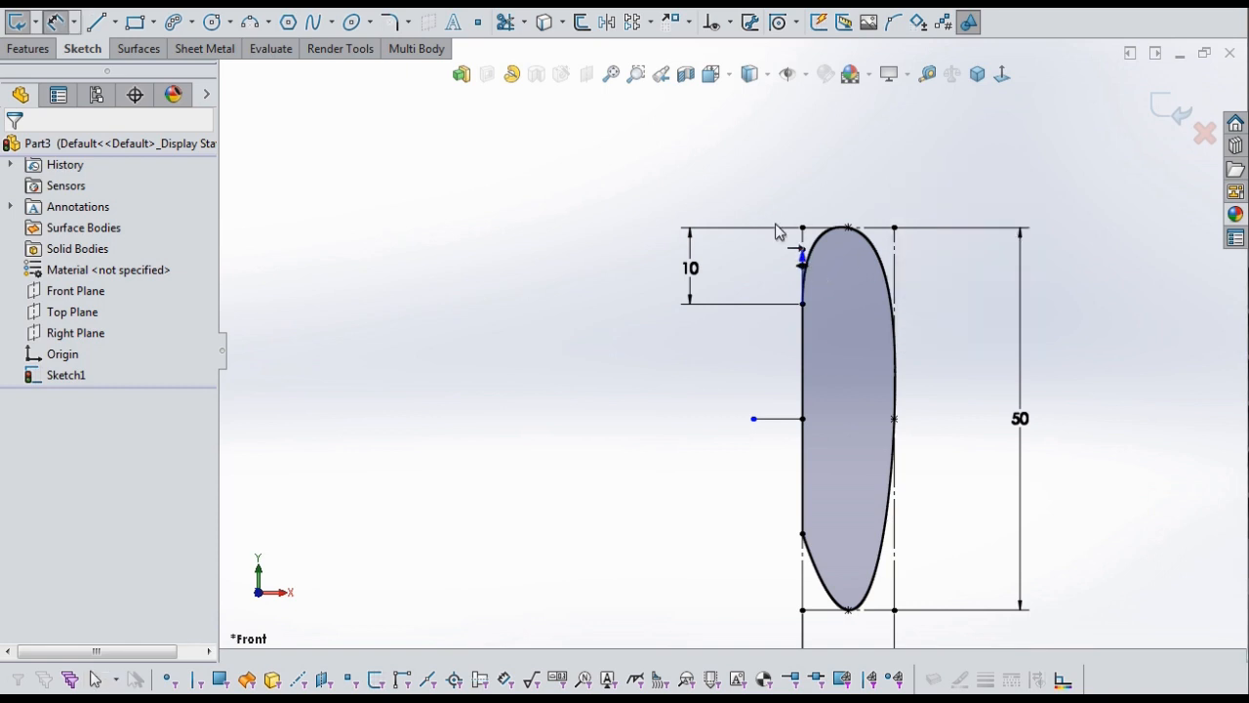
pyautogui.click(801, 256)
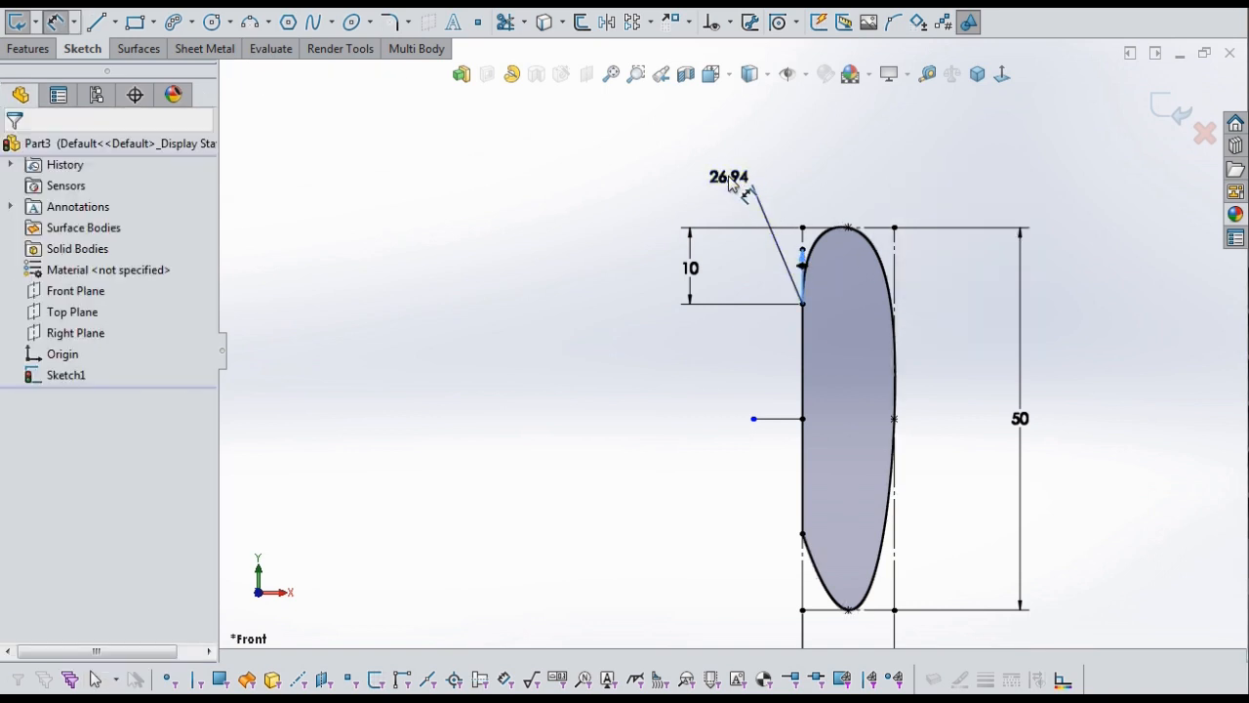
pyautogui.click(730, 183)
pyautogui.write('2')
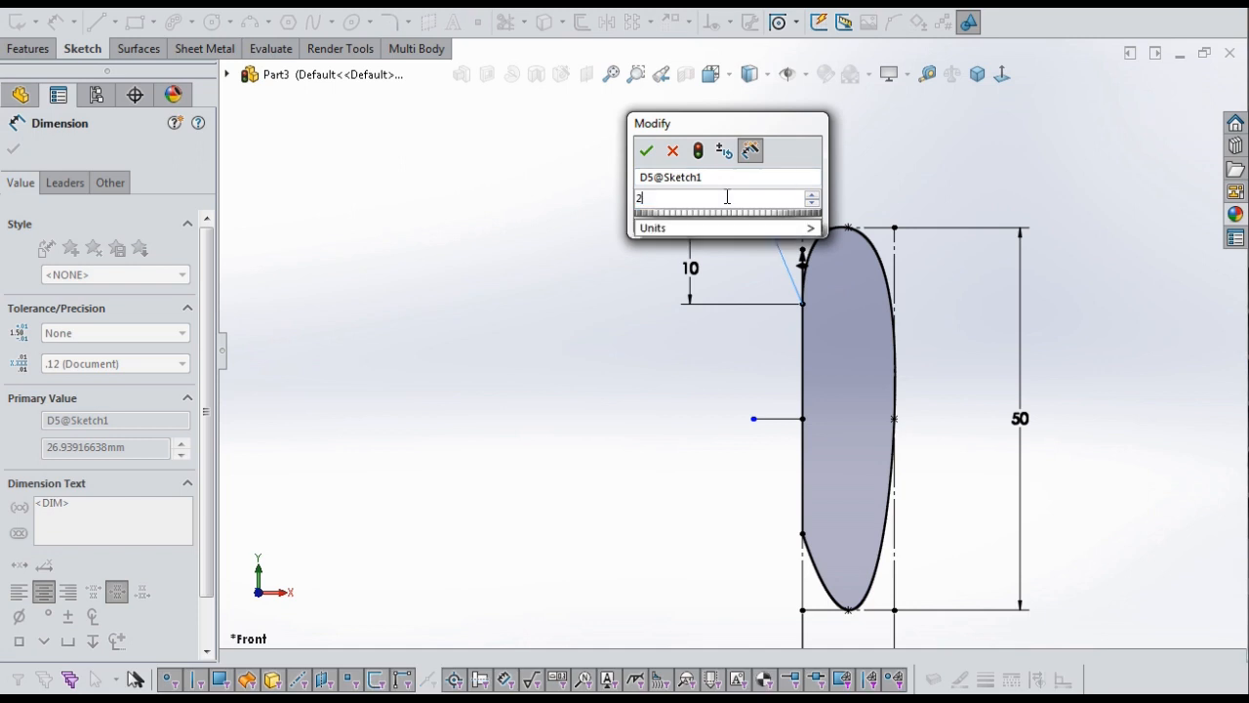
pyautogui.write('3')
pyautogui.click(646, 151)
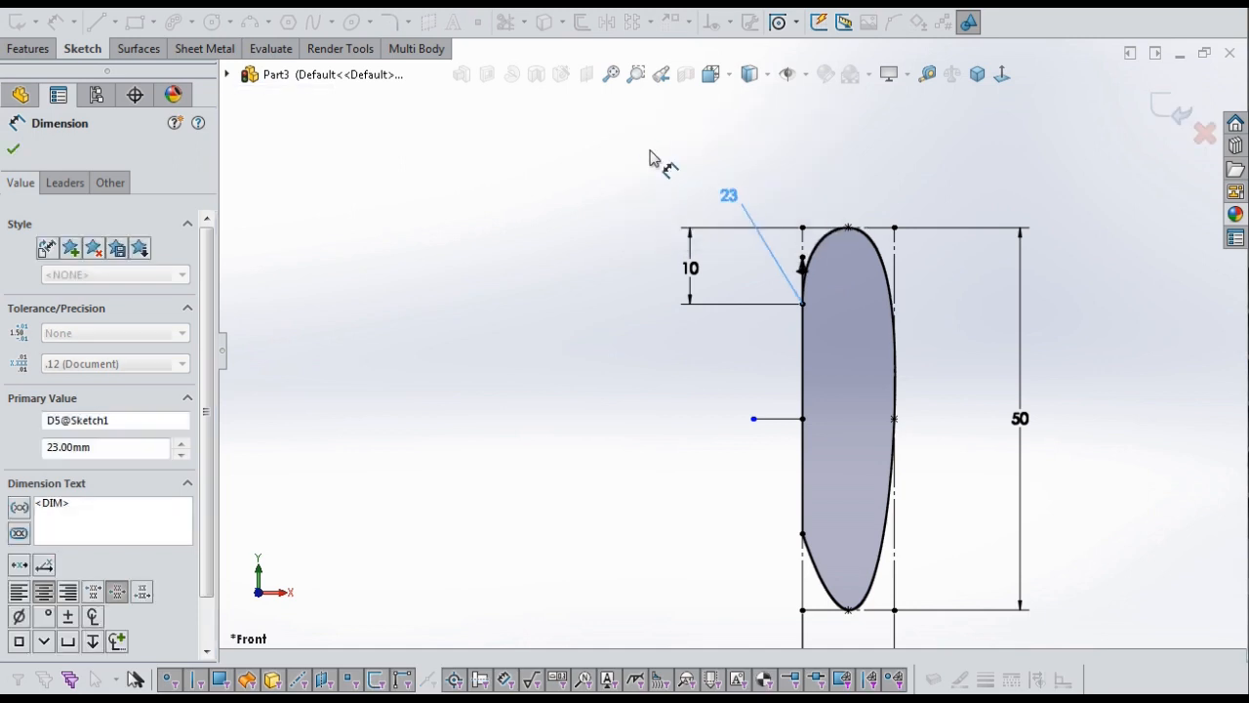
pyautogui.press('Escape')
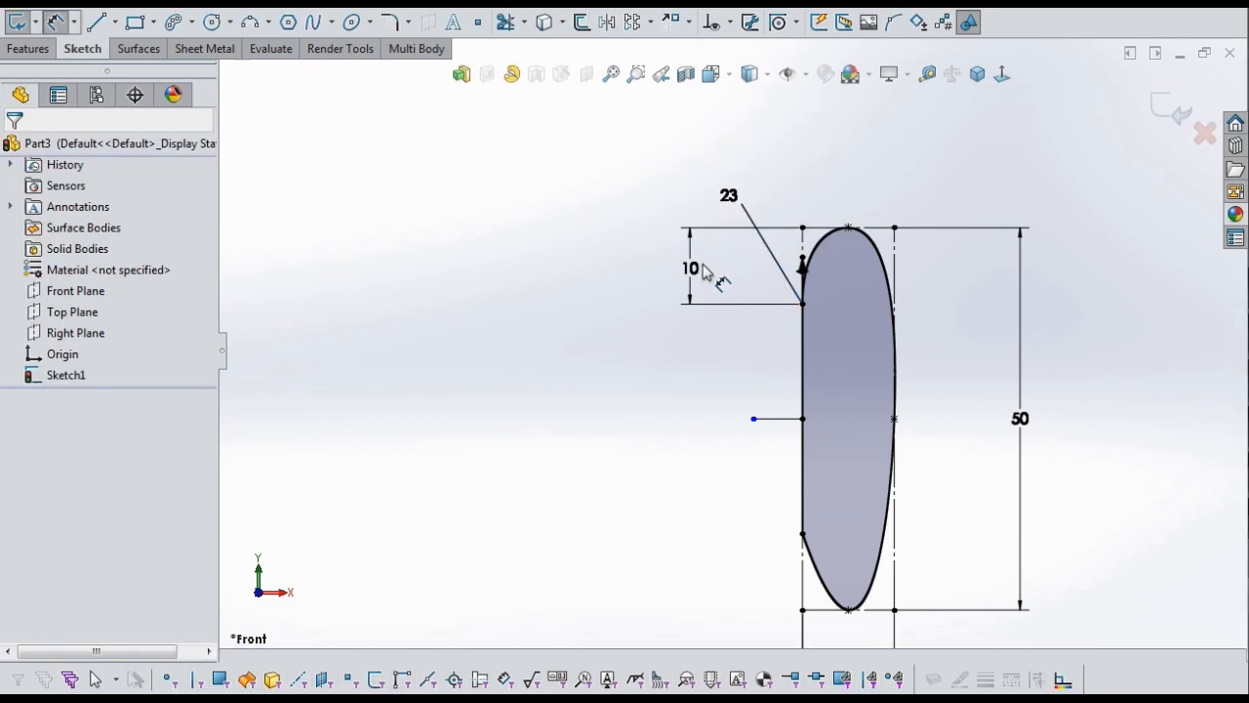
# Reposition the 10 mm and 23 mm dimensions so their text sits clear beside the profile's upper end.
pyautogui.moveTo(702, 265); pyautogui.dragTo(718, 264)
pyautogui.click(732, 189)
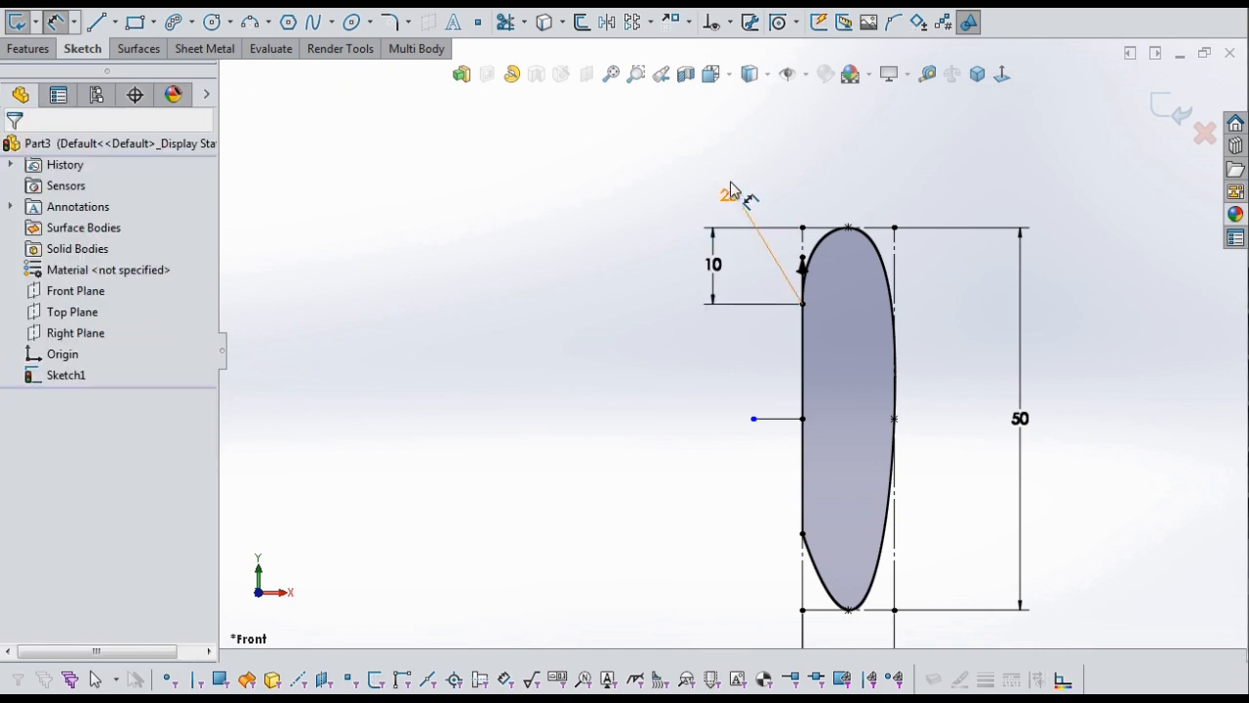
pyautogui.moveTo(732, 188); pyautogui.dragTo(742, 186)
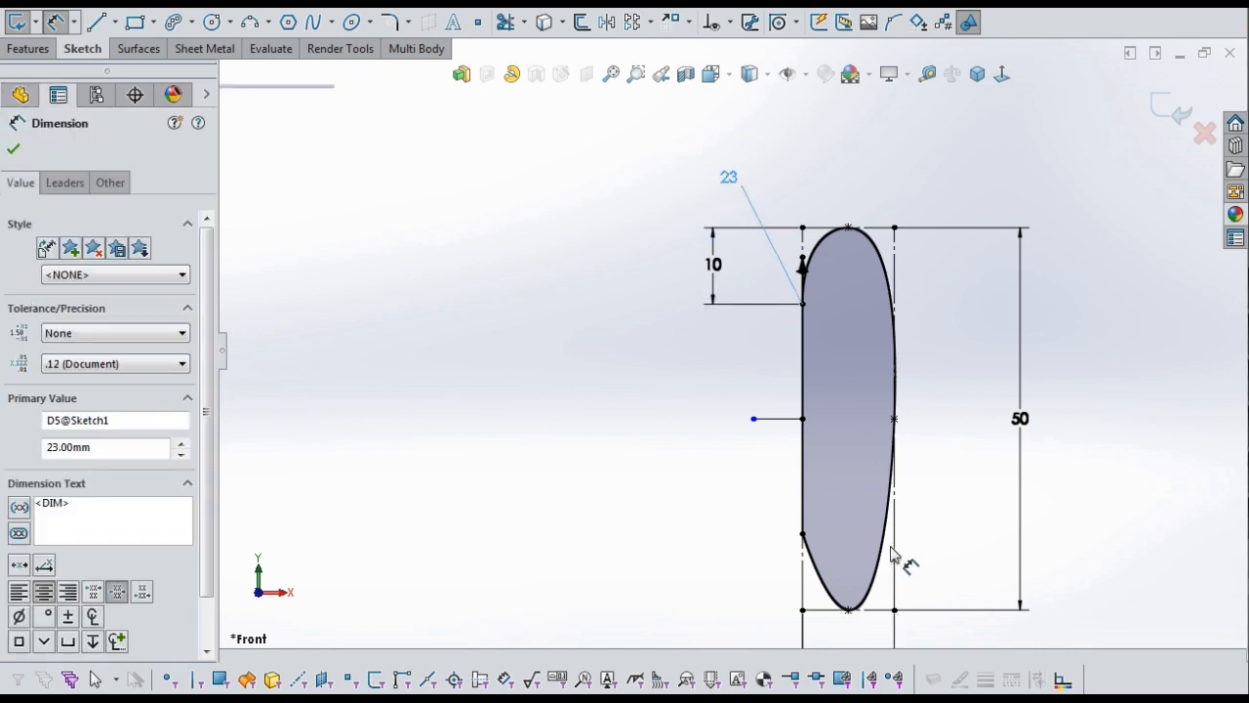
pyautogui.press('Escape')
pyautogui.scroll(1, 884, 548)
pyautogui.scroll(-1, 883, 548)
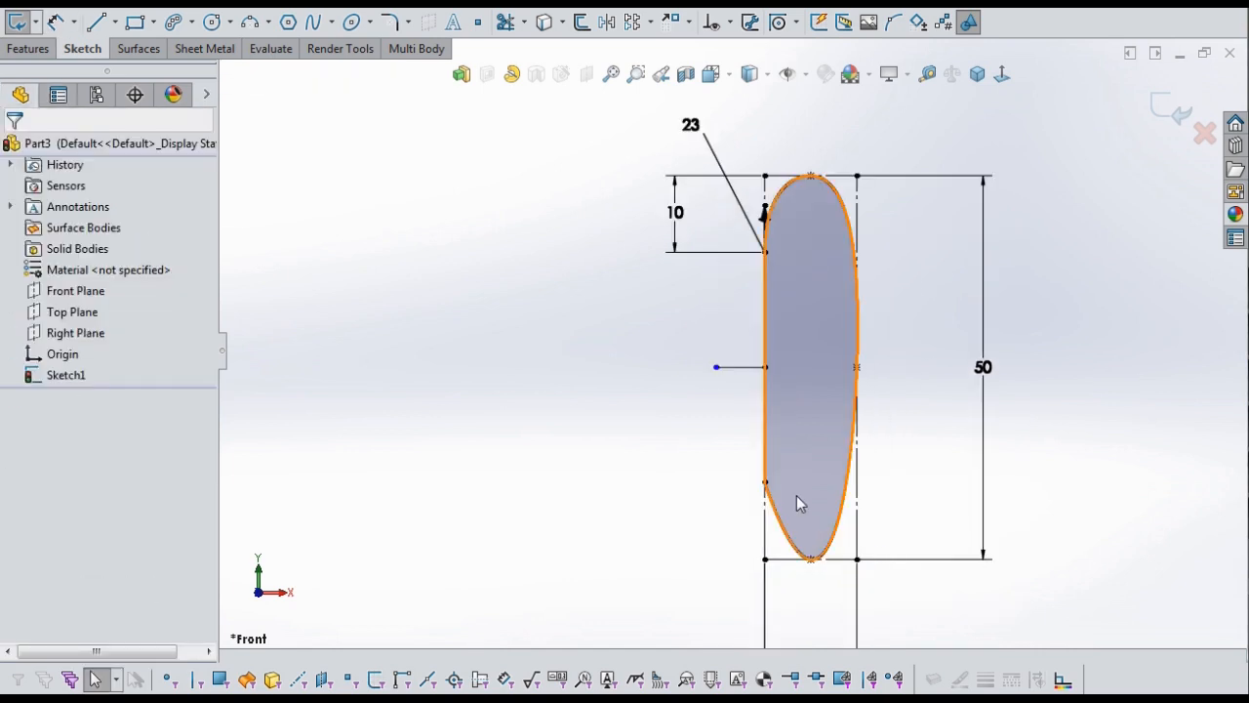
# Pull the tangency handle at the spline's lower inner endpoint almost upright and add a vertical relation to it.
pyautogui.scroll(-1, 796, 493)
pyautogui.click(776, 525)
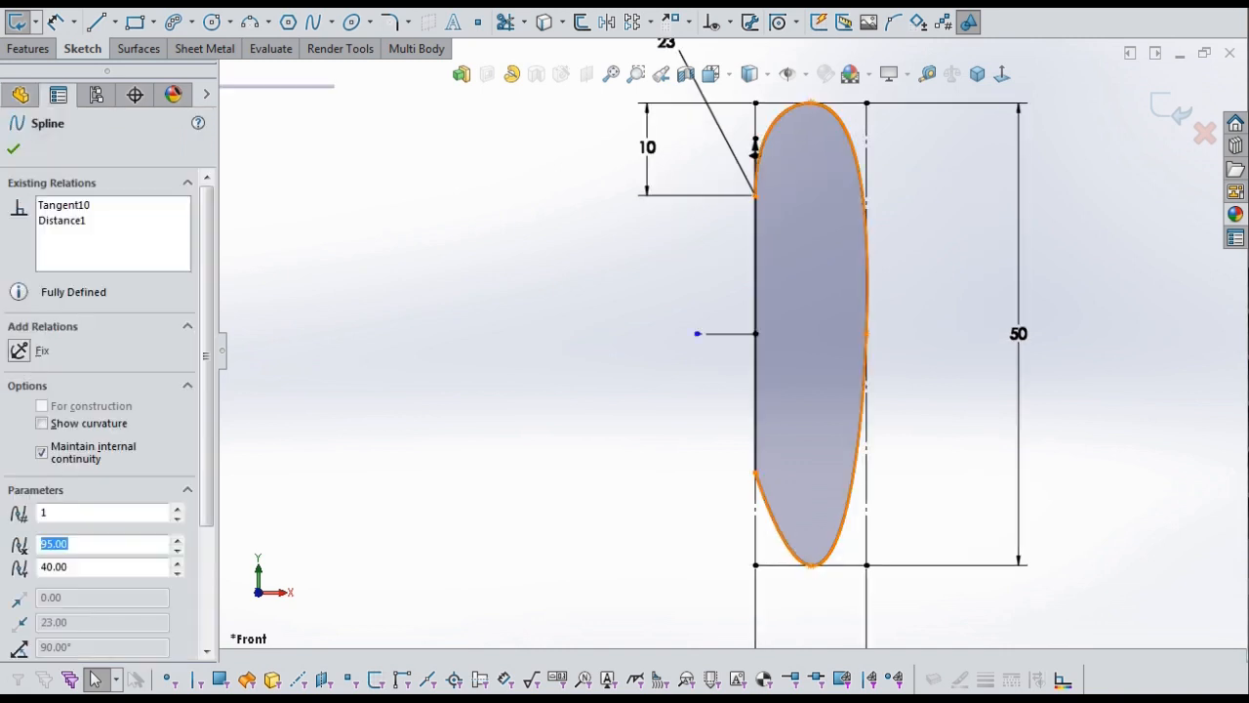
pyautogui.moveTo(773, 516); pyautogui.dragTo(757, 525)
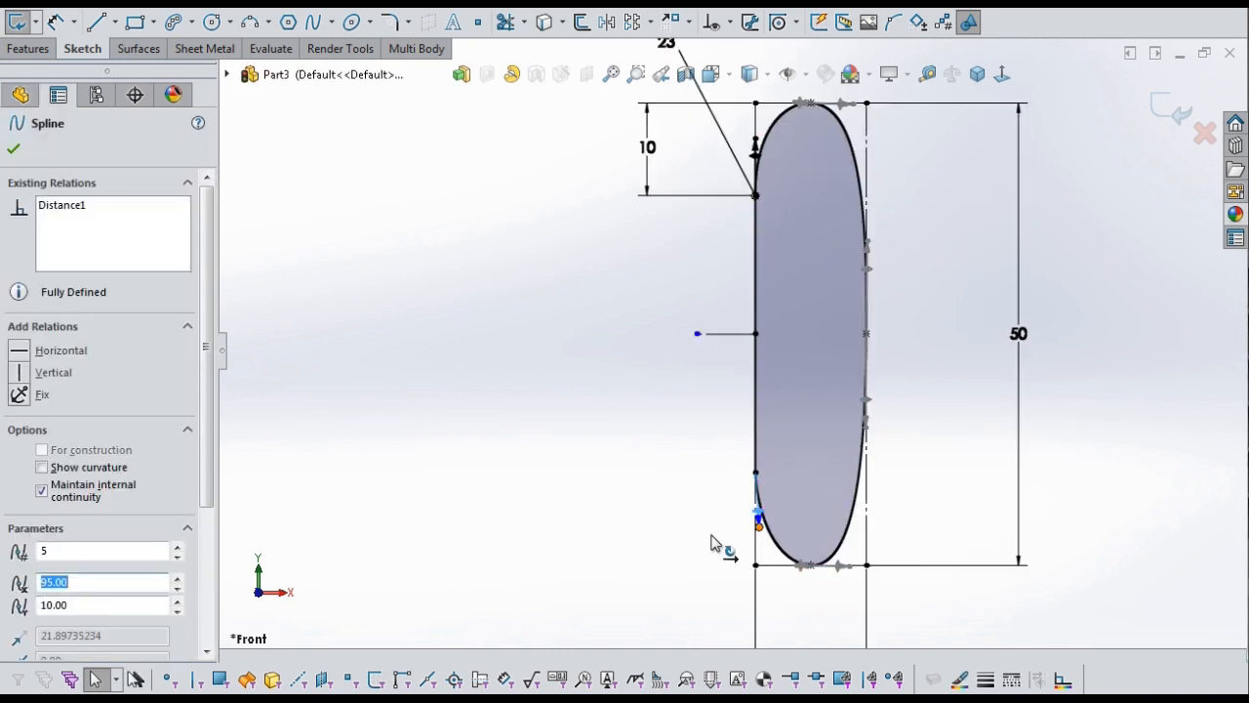
pyautogui.click(19, 372)
pyautogui.click(527, 423)
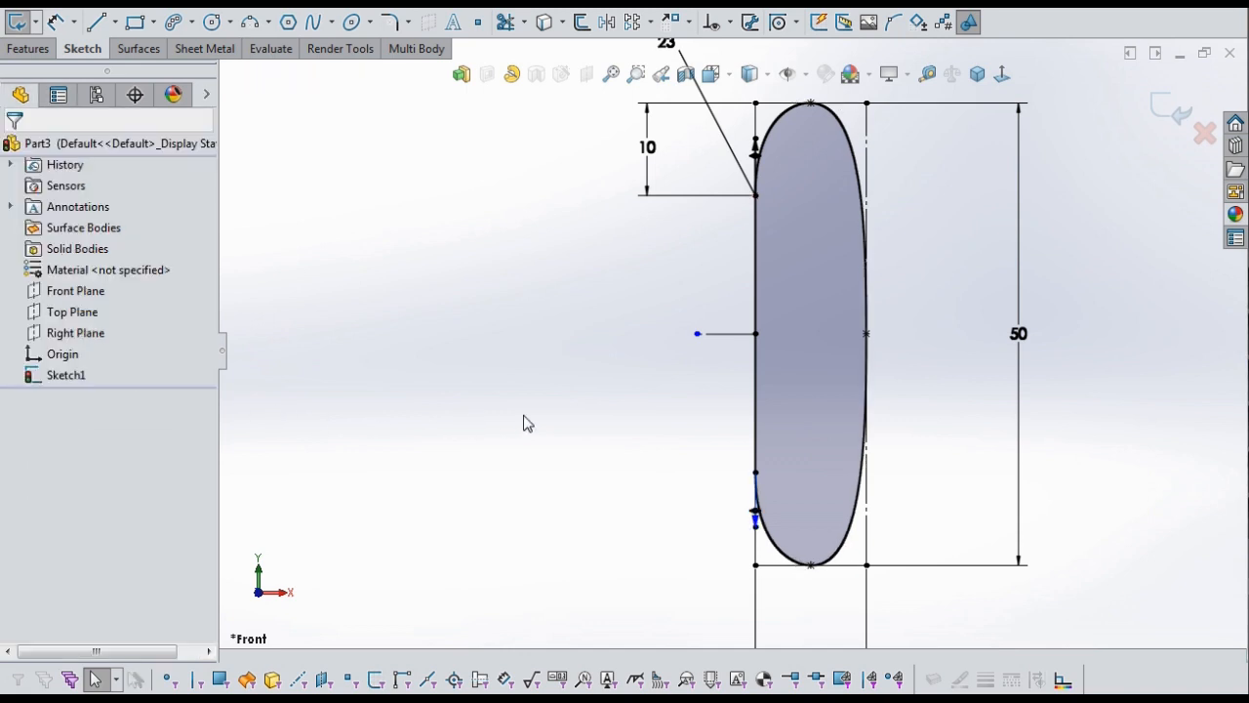
# Dimension the tangency handle at the spline's lower inner endpoint and set its value to 23.
pyautogui.press('s')
pyautogui.click(576, 435)
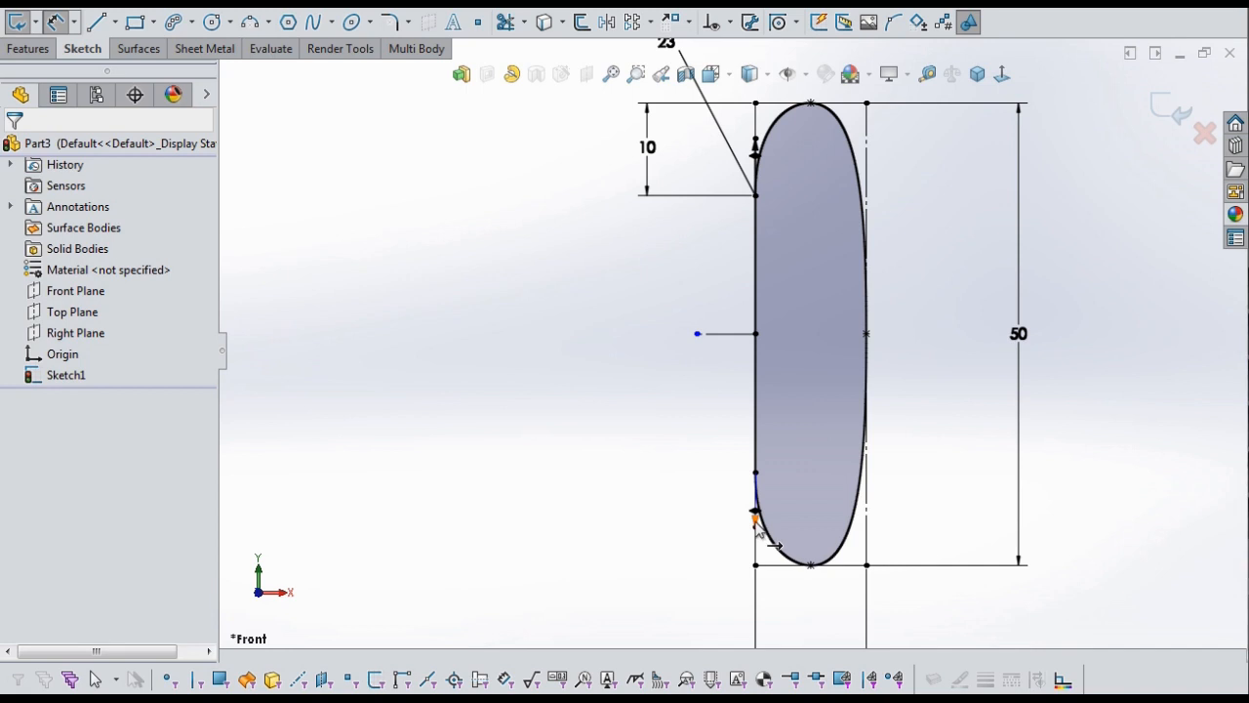
pyautogui.moveTo(757, 522); pyautogui.dragTo(644, 576)
pyautogui.press('Escape')
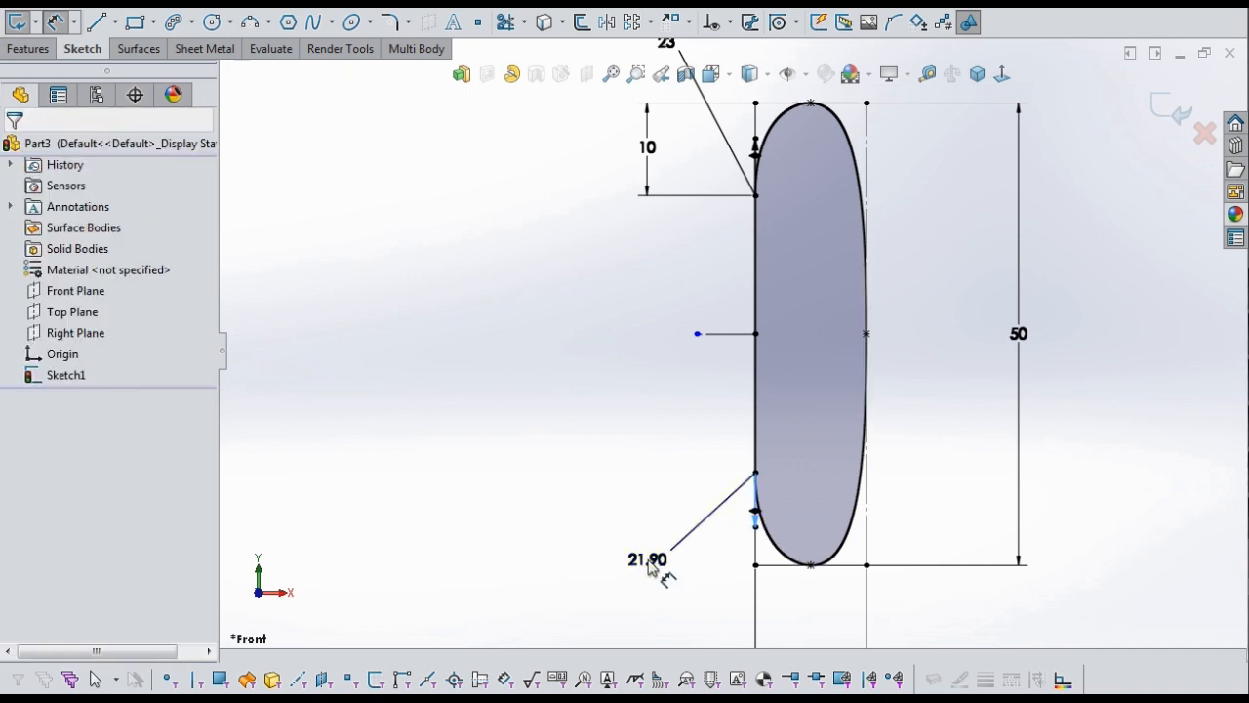
pyautogui.doubleClick(644, 570)
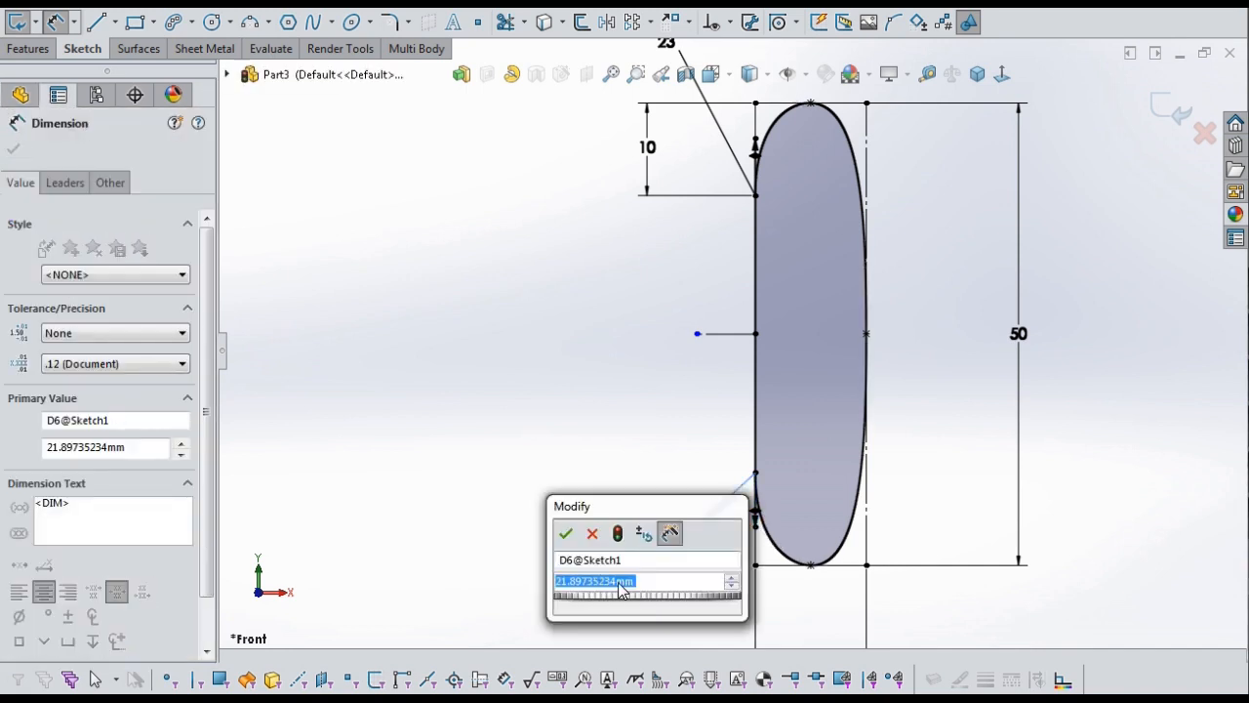
pyautogui.click(618, 583)
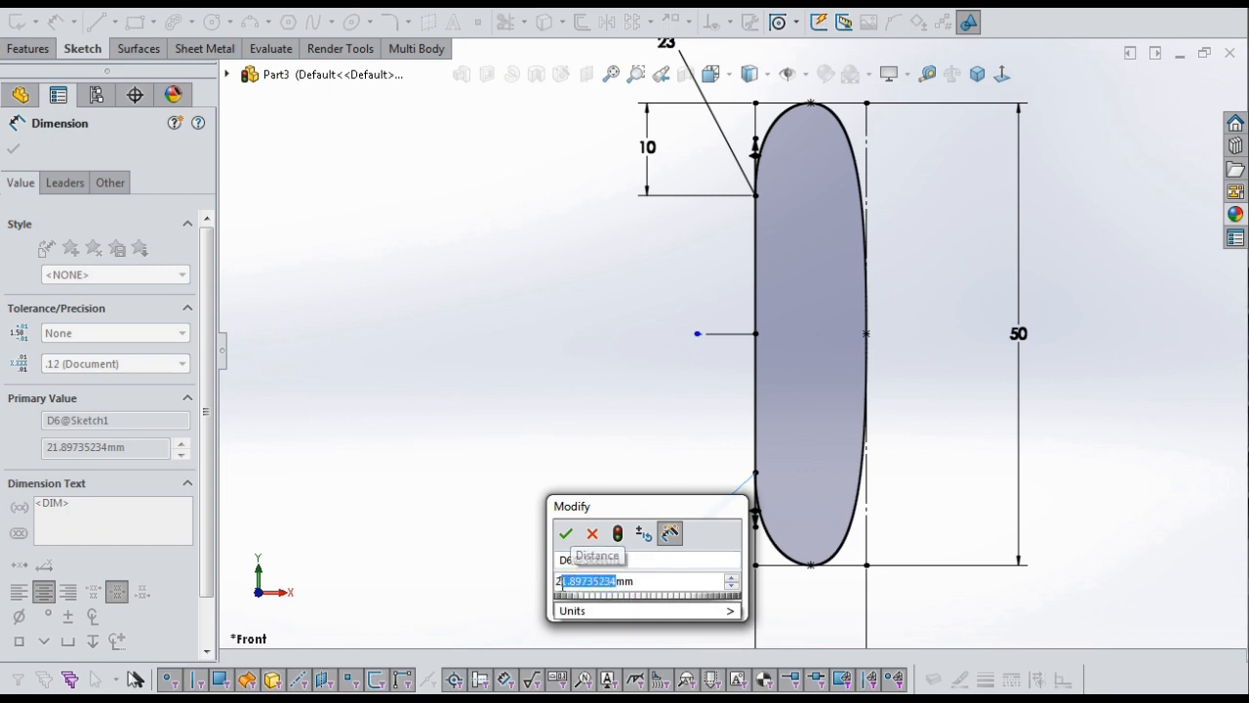
pyautogui.click(566, 533)
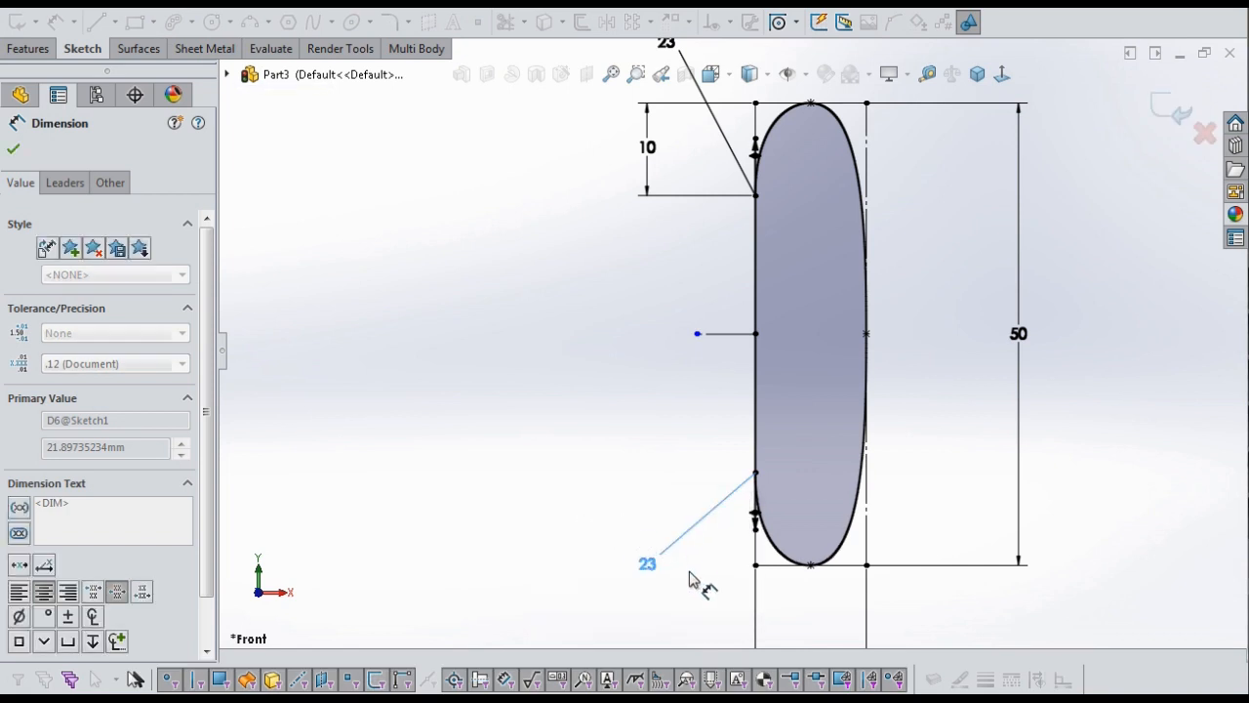
pyautogui.press('Escape')
# Offset the closed profile chain inward by 3 mm with the direction reversed and dimensions added.
pyautogui.press('f')
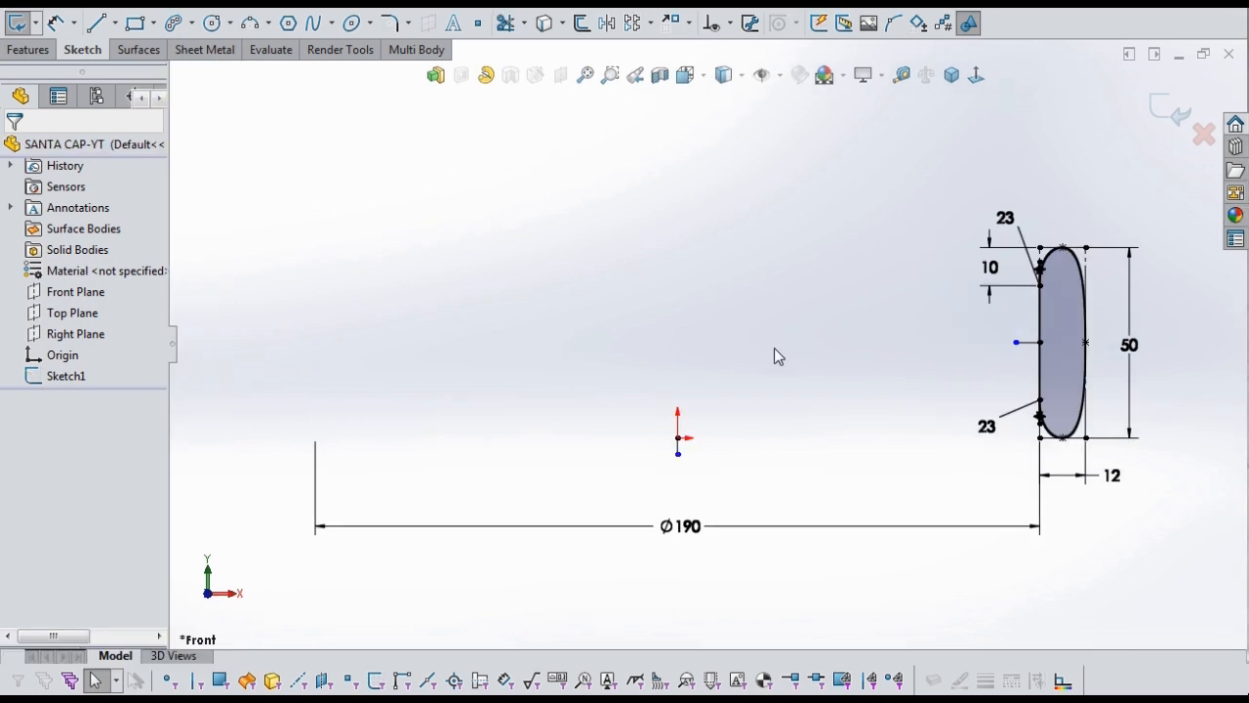
pyautogui.scroll(1, 774, 347)
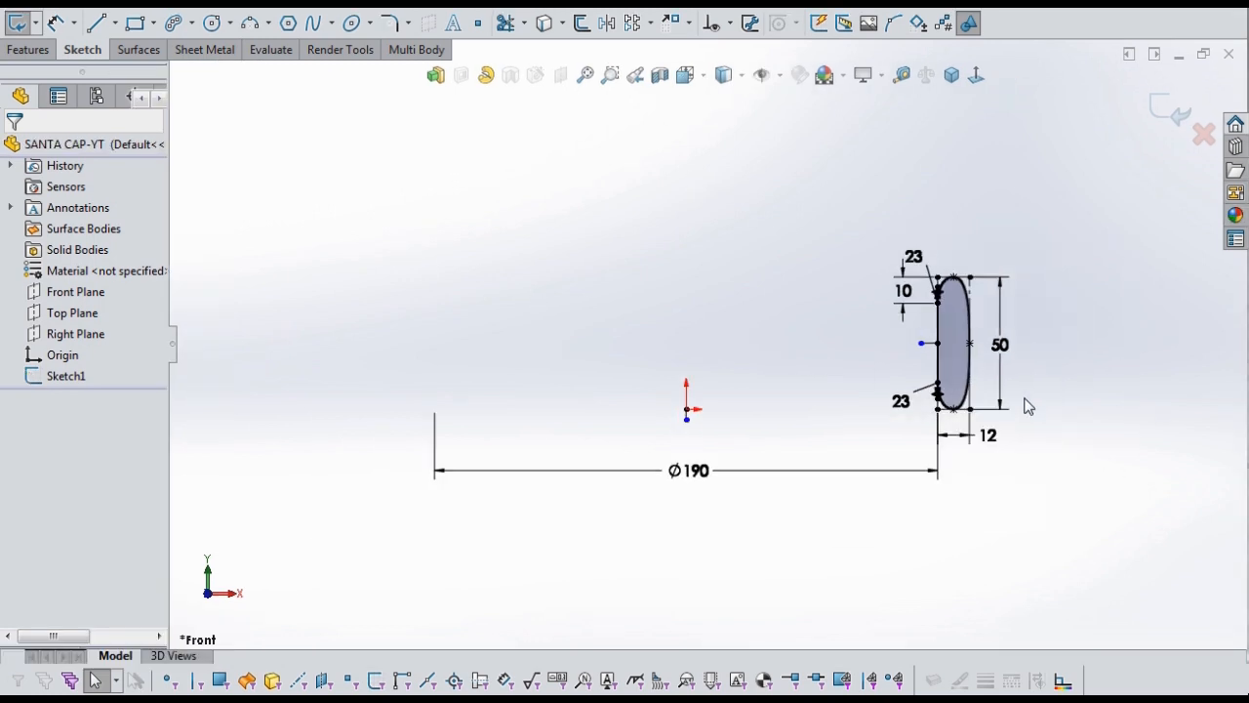
pyautogui.scroll(-1, 1015, 391)
pyautogui.scroll(-1, 908, 322)
pyautogui.scroll(1, 889, 275)
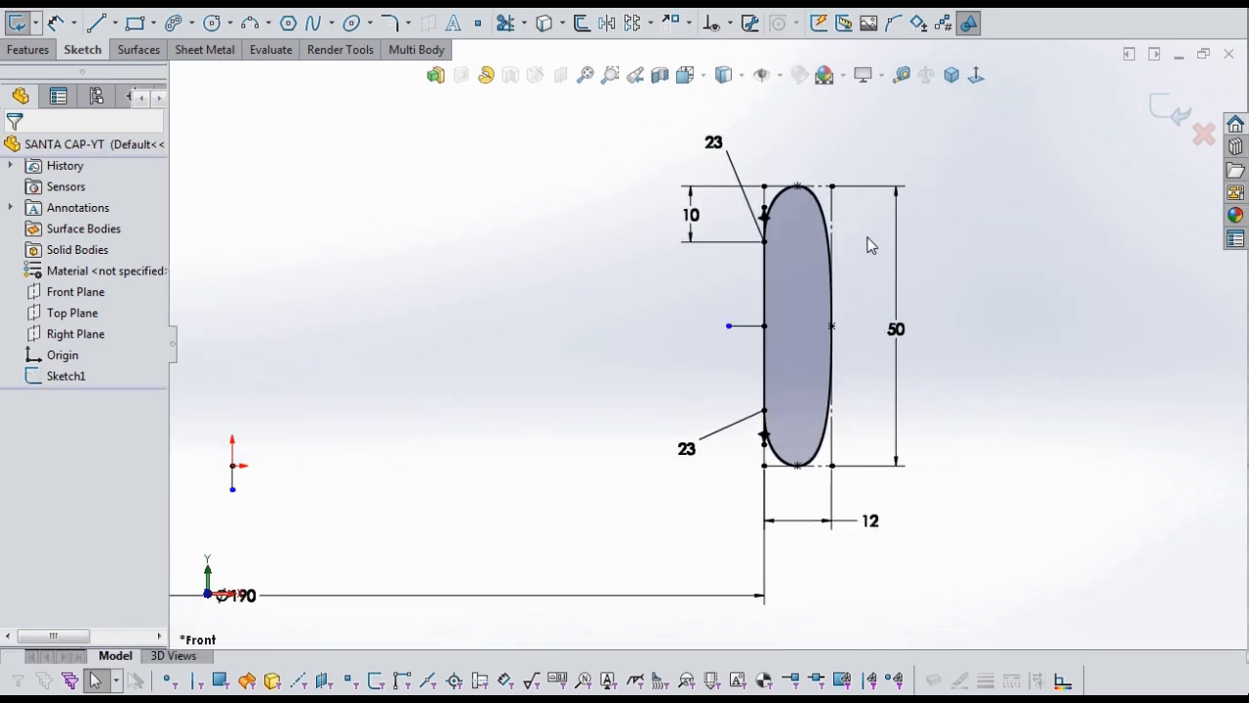
pyautogui.scroll(-1, 872, 246)
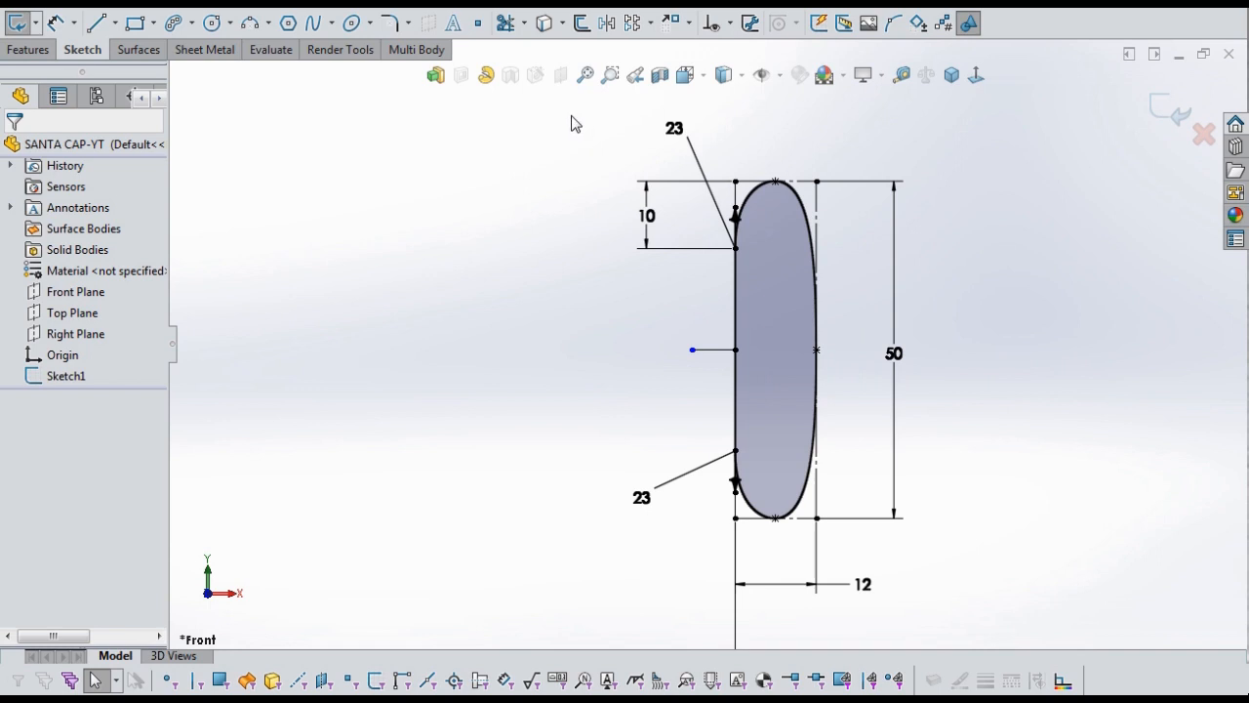
pyautogui.click(582, 24)
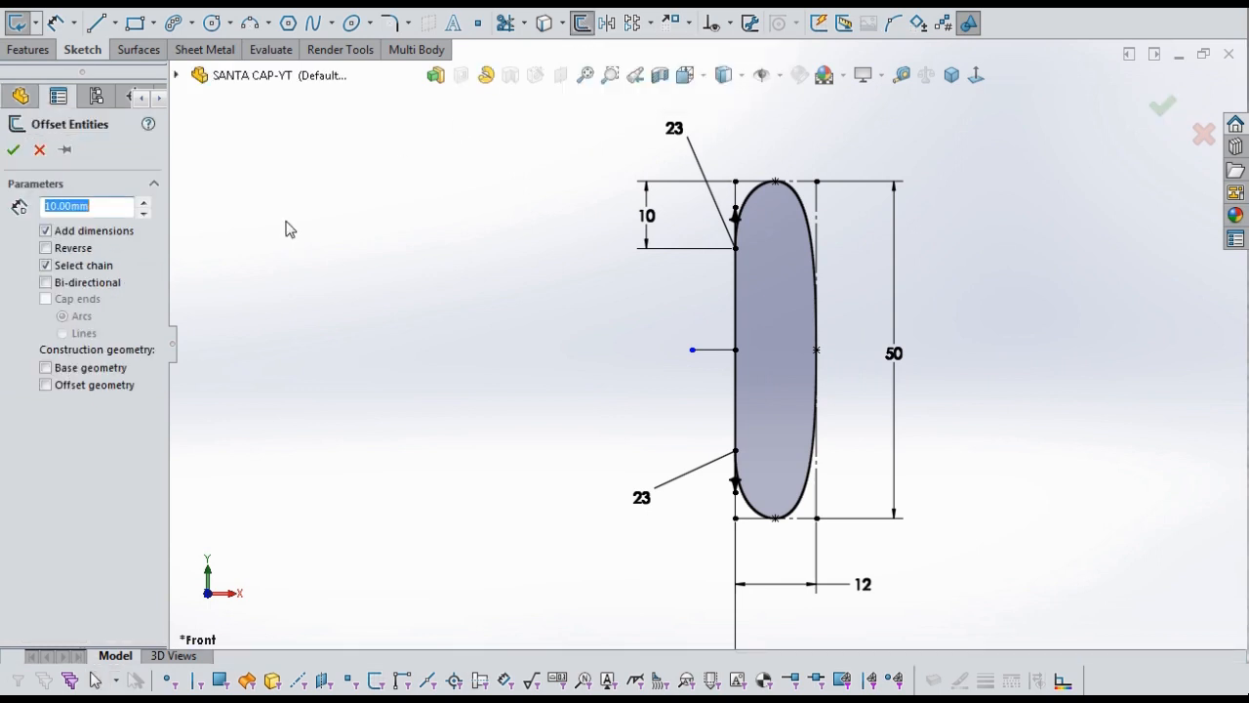
pyautogui.write('3')
pyautogui.press('Return')
pyautogui.click(796, 202)
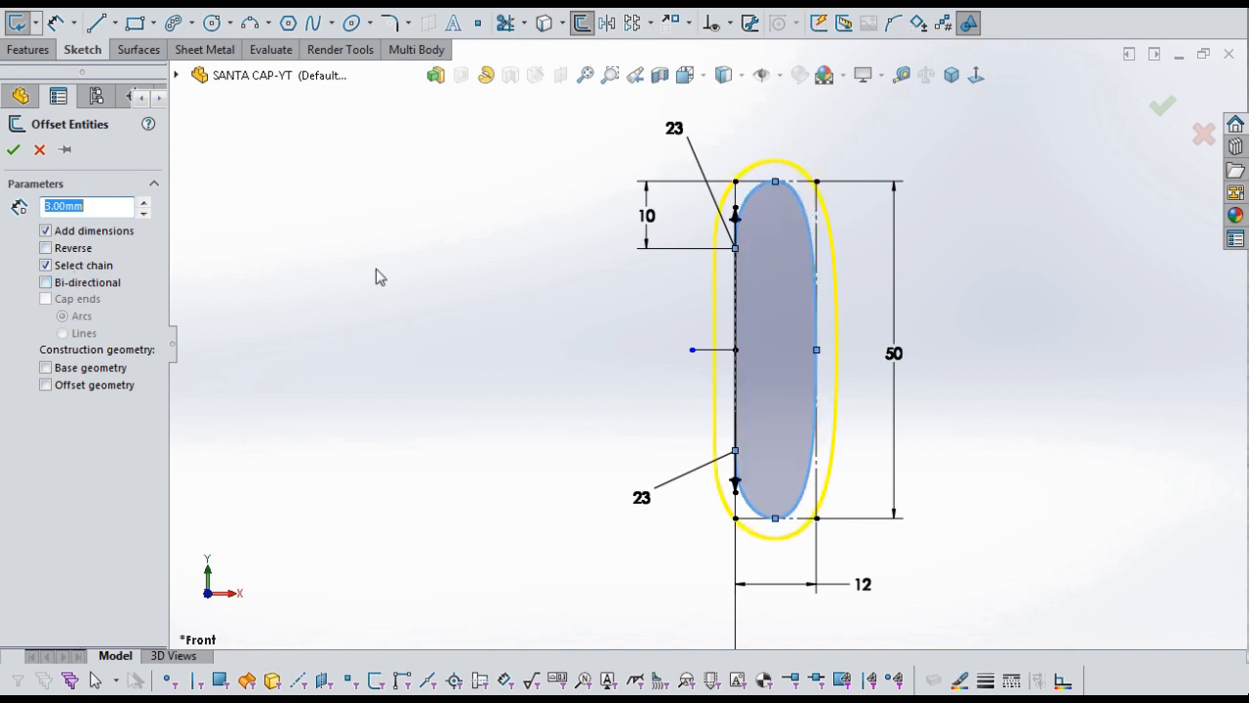
pyautogui.click(46, 248)
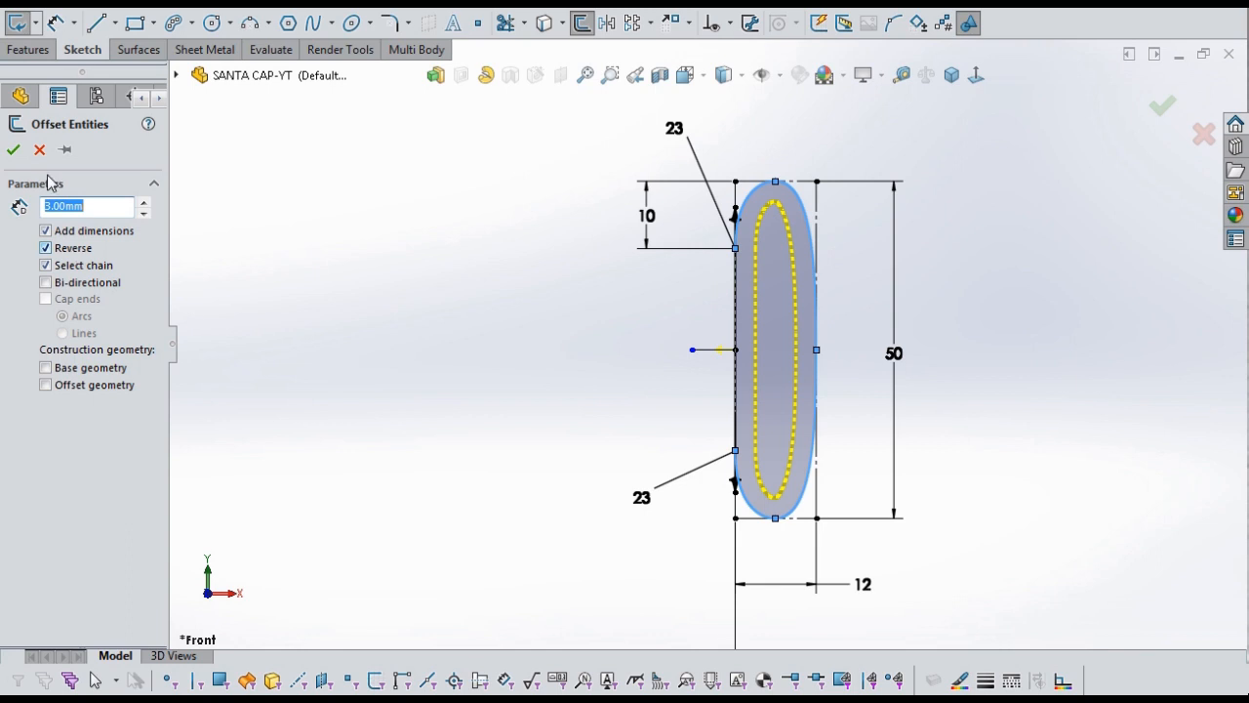
pyautogui.click(12, 151)
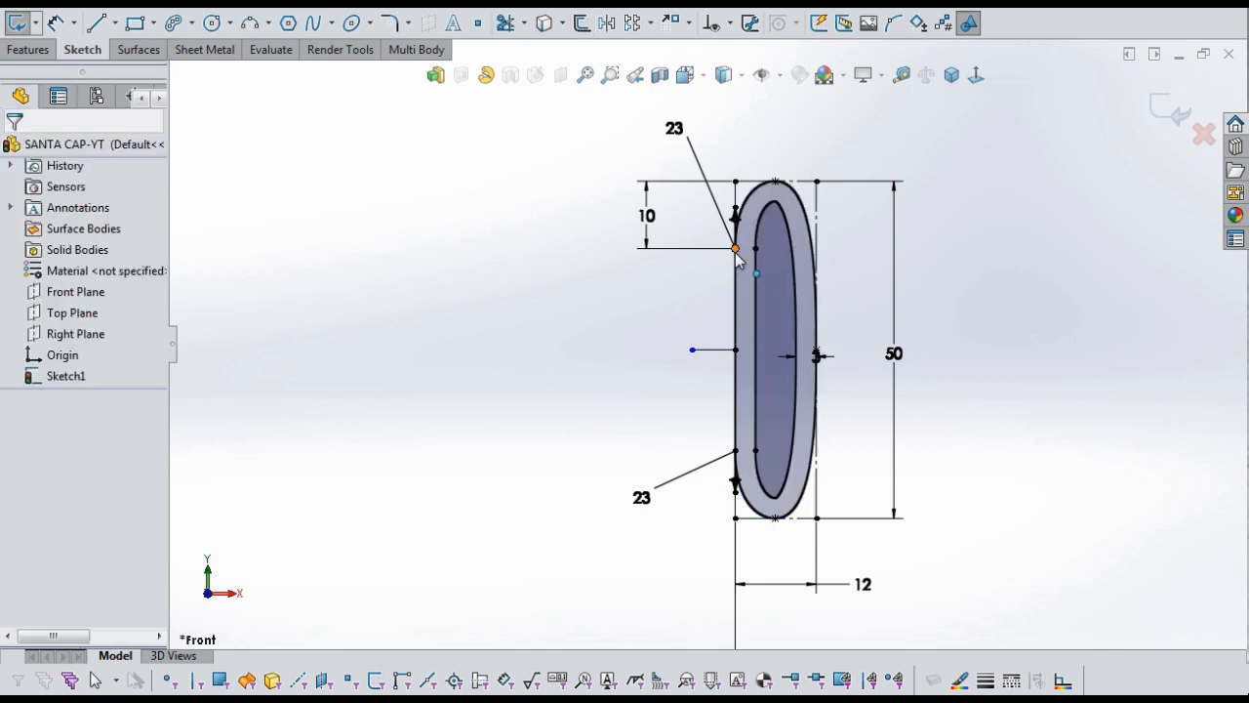
# Reposition the 3 mm offset dimension and the 50 mm height dimension so their text sits clear beside the profile's outer side.
pyautogui.moveTo(900, 361); pyautogui.dragTo(906, 355)
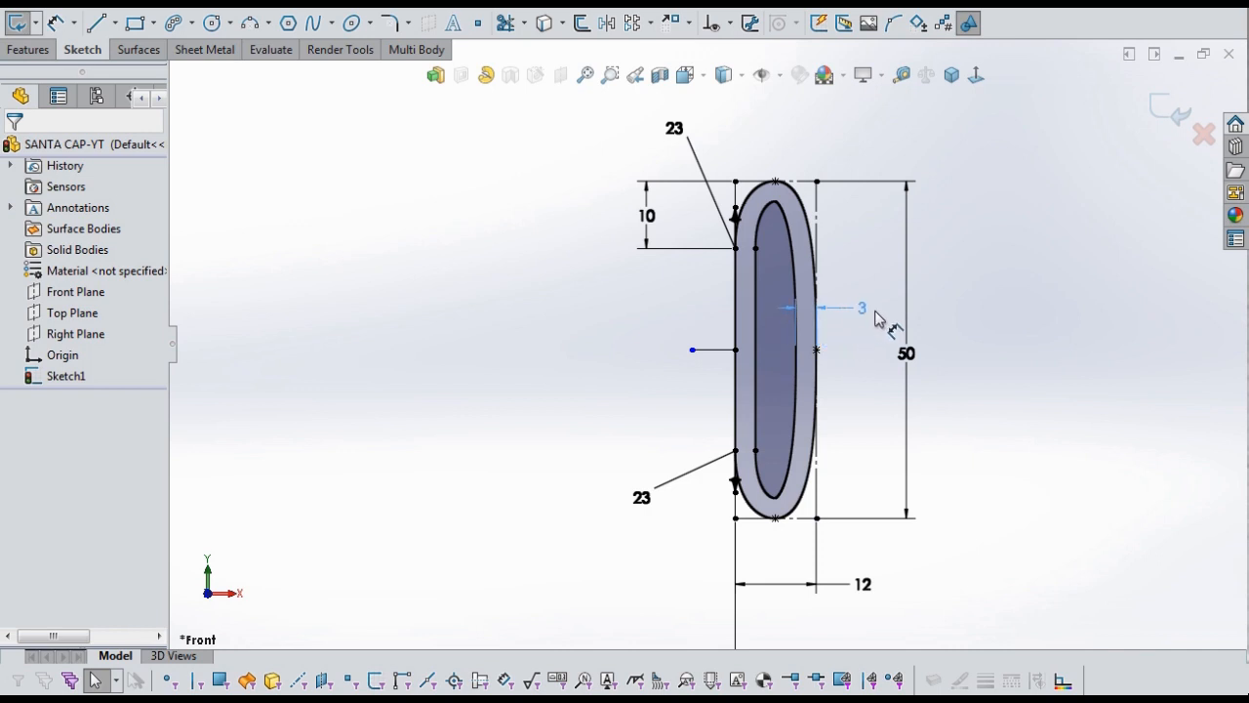
pyautogui.click(859, 307)
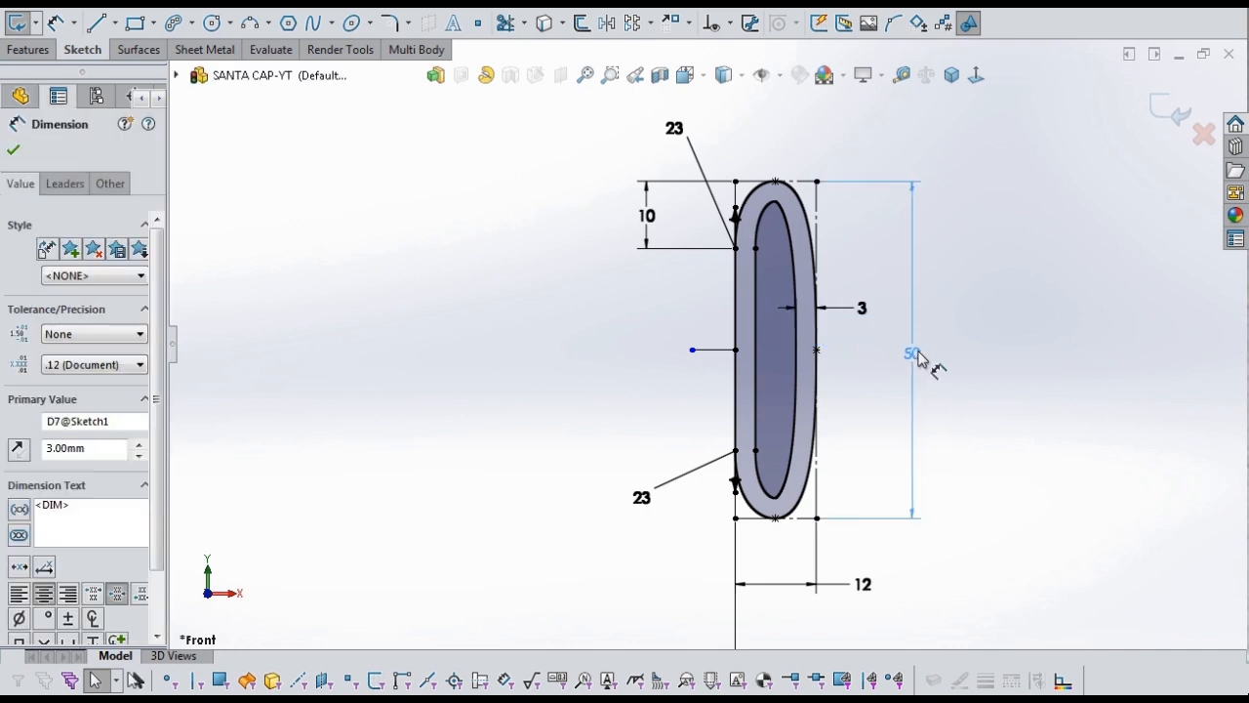
pyautogui.click(943, 382)
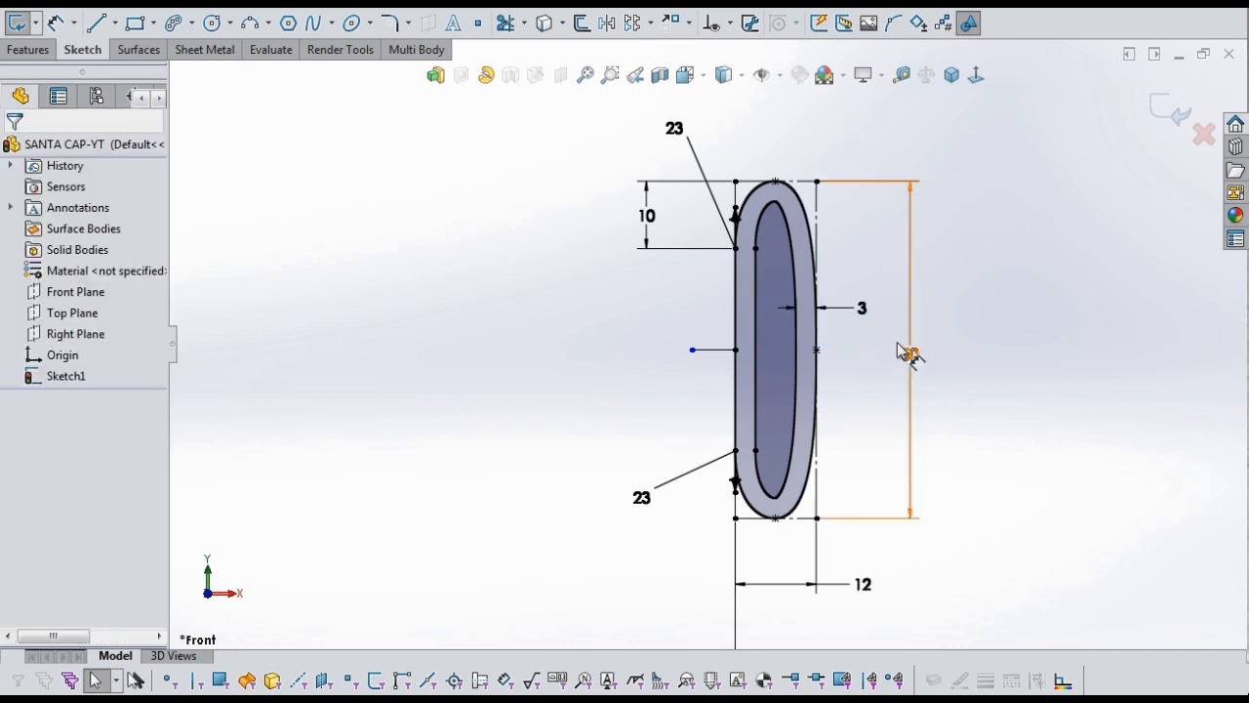
pyautogui.moveTo(866, 319); pyautogui.dragTo(871, 324)
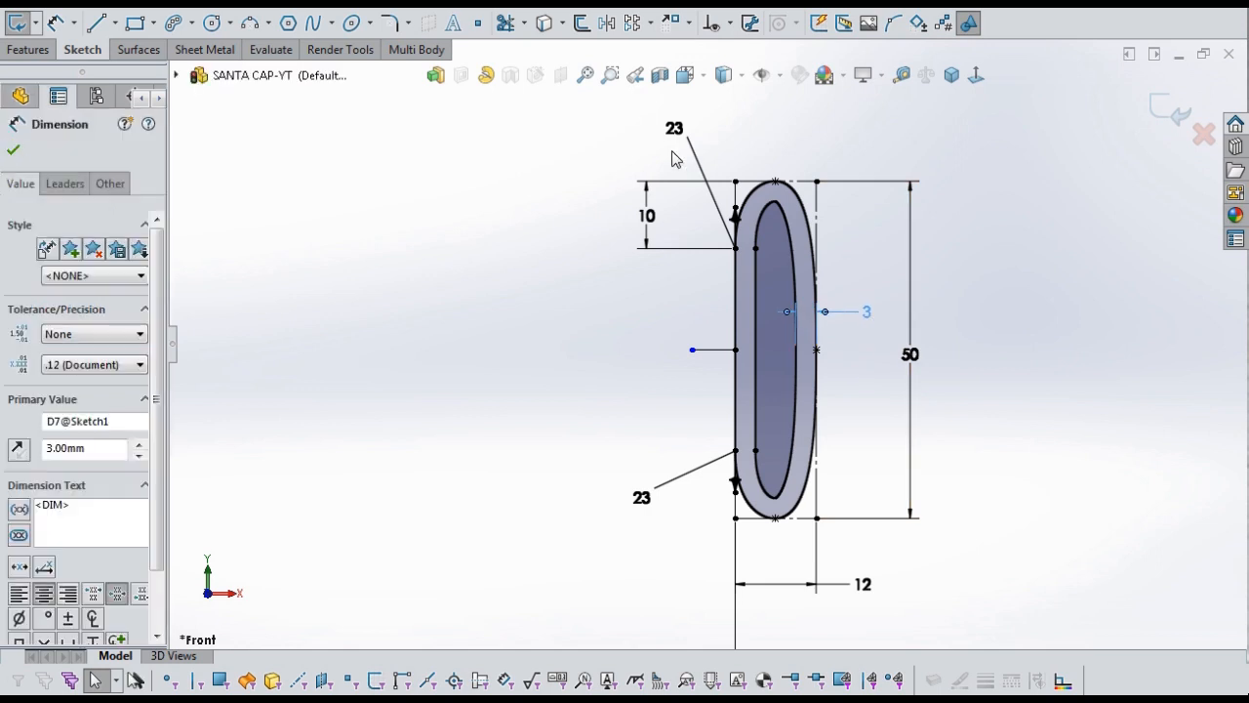
pyautogui.click(981, 344)
pyautogui.scroll(8, 967, 401)
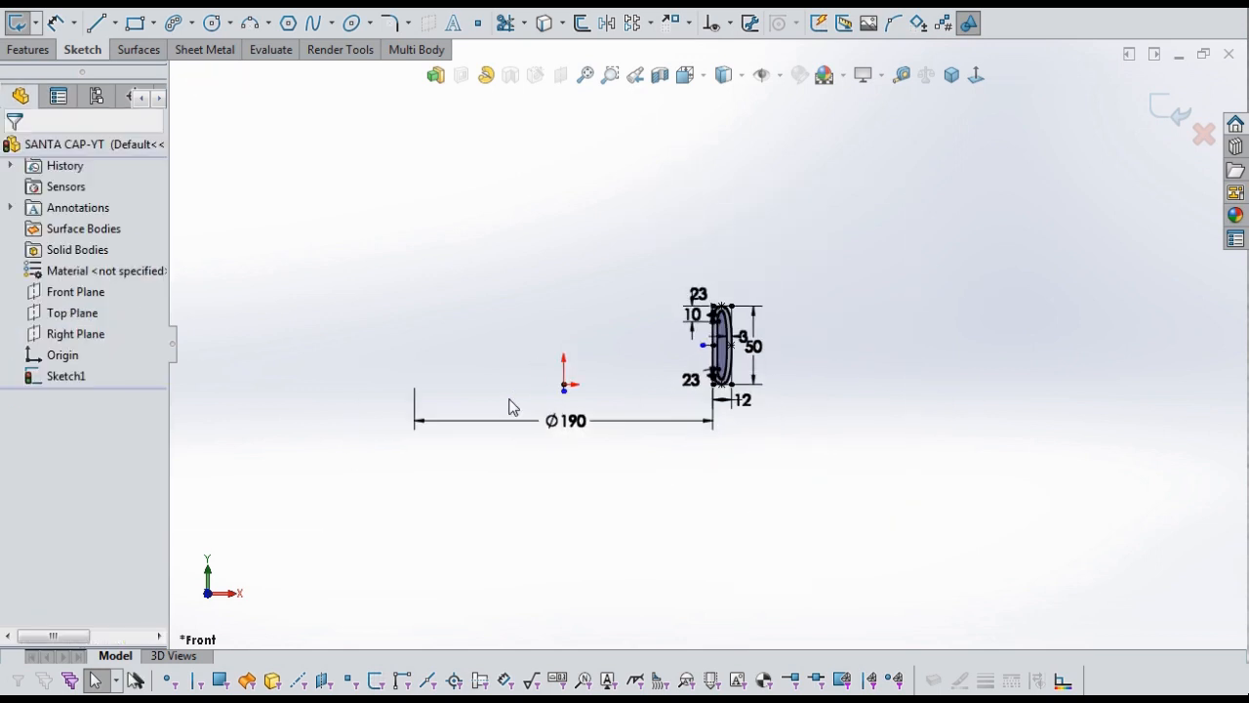
pyautogui.scroll(-3, 469, 392)
pyautogui.scroll(-2, 1012, 314)
pyautogui.moveTo(1018, 322); pyautogui.dragTo(1088, 430)
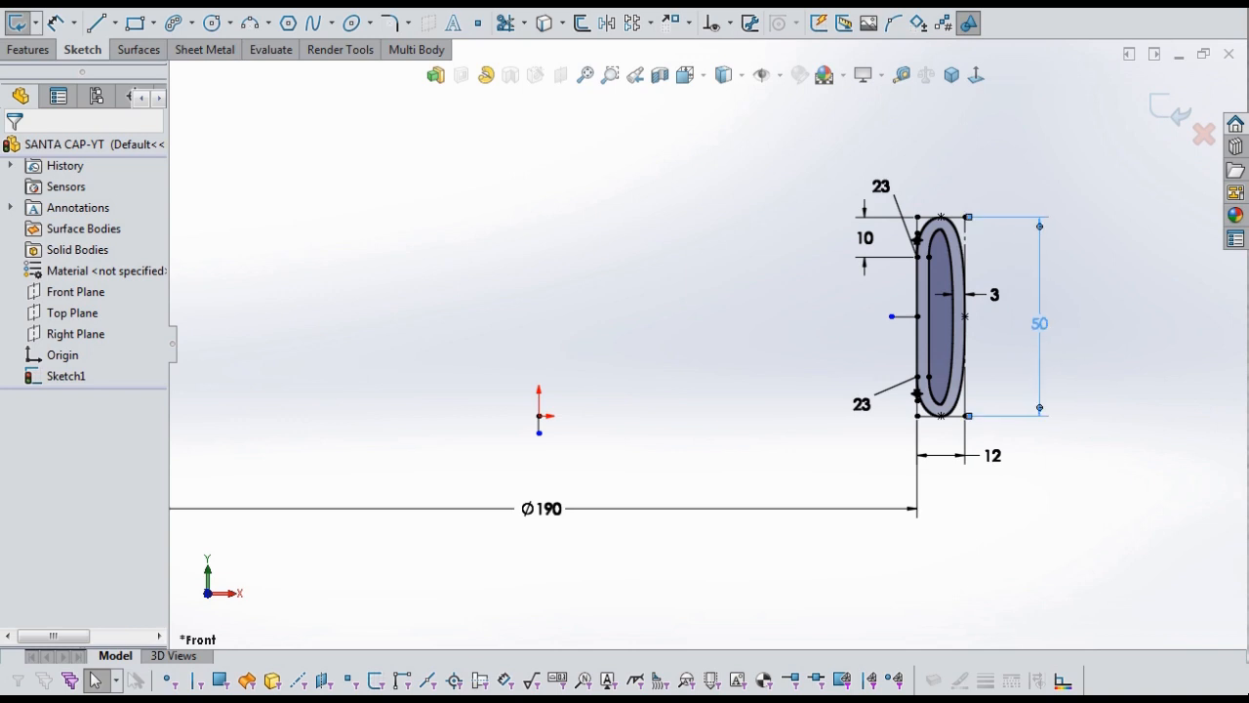
pyautogui.click(647, 446)
# Revolve the double-contour profile 360° about the short vertical line at the origin as a solid boss.
pyautogui.scroll(2, 684, 357)
pyautogui.scroll(-2, 606, 293)
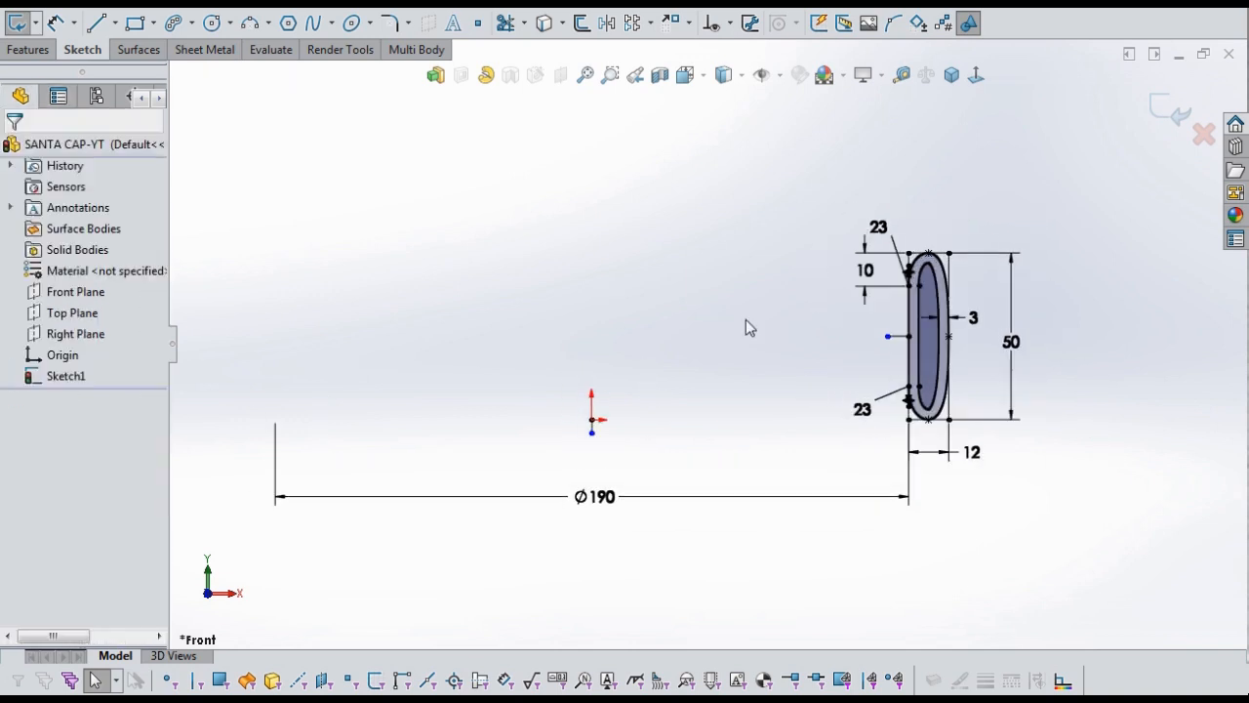
pyautogui.scroll(-1, 893, 353)
pyautogui.scroll(3, 619, 345)
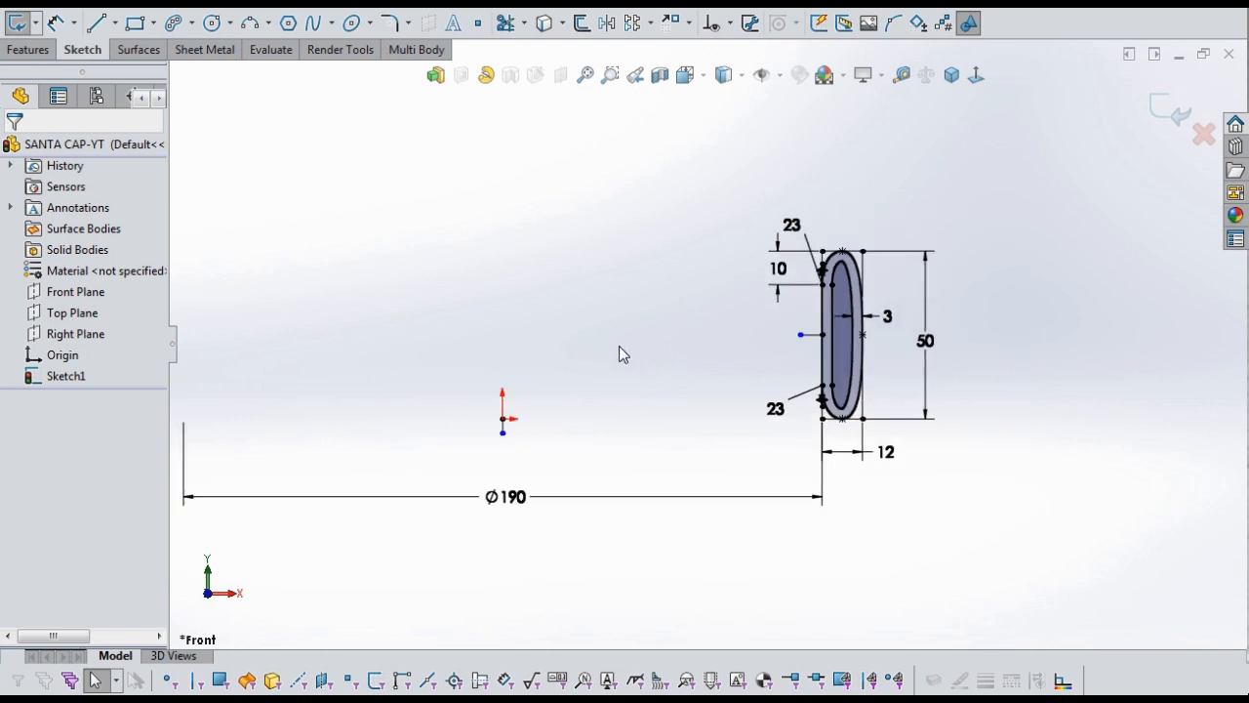
pyautogui.scroll(-4, 586, 346)
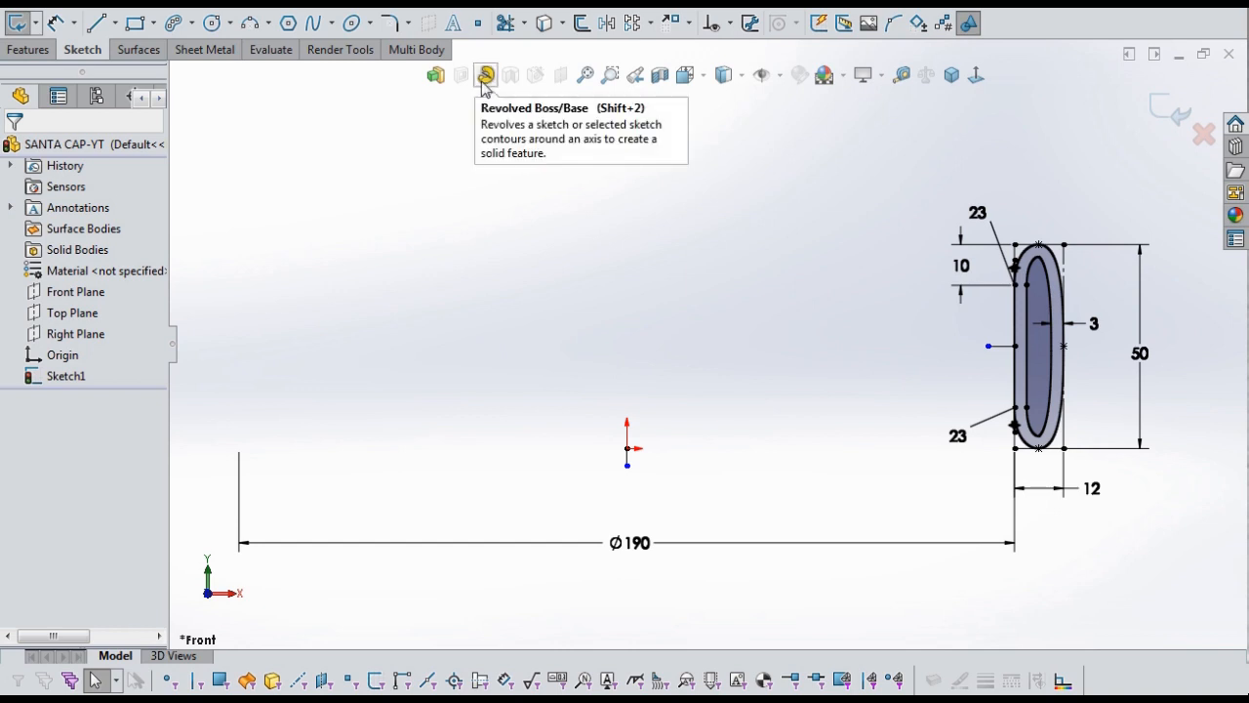
pyautogui.click(25, 49)
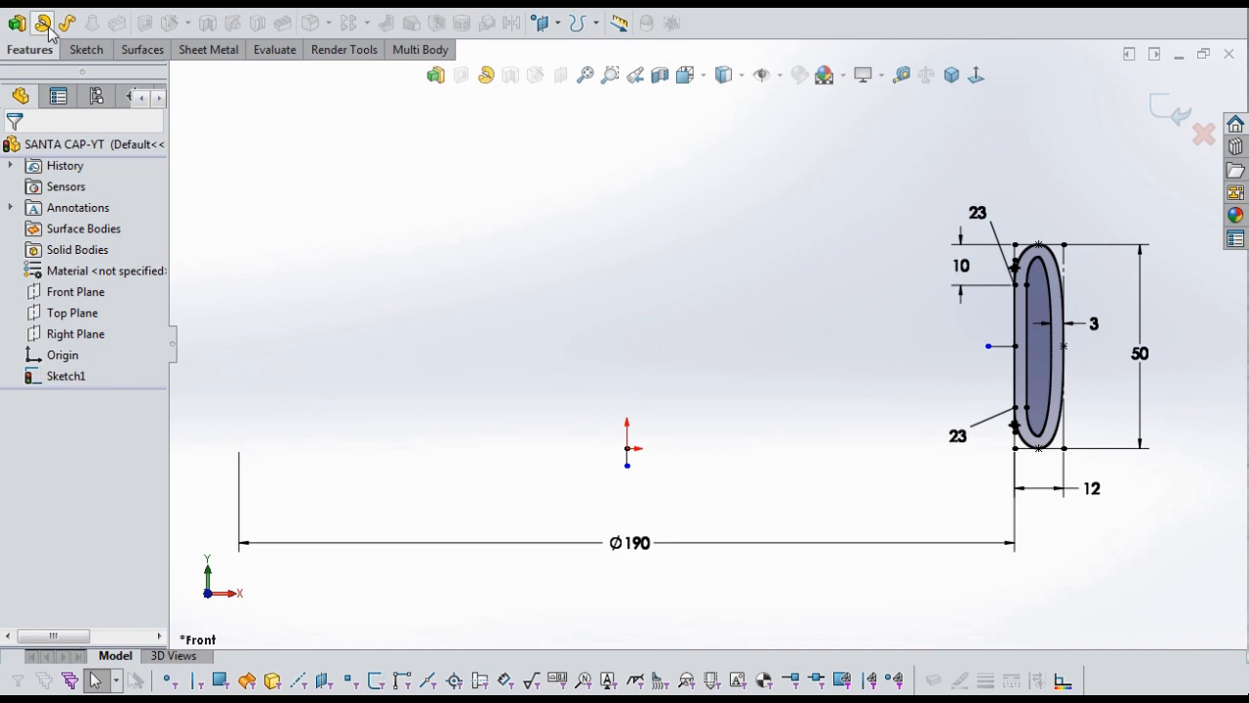
pyautogui.click(44, 24)
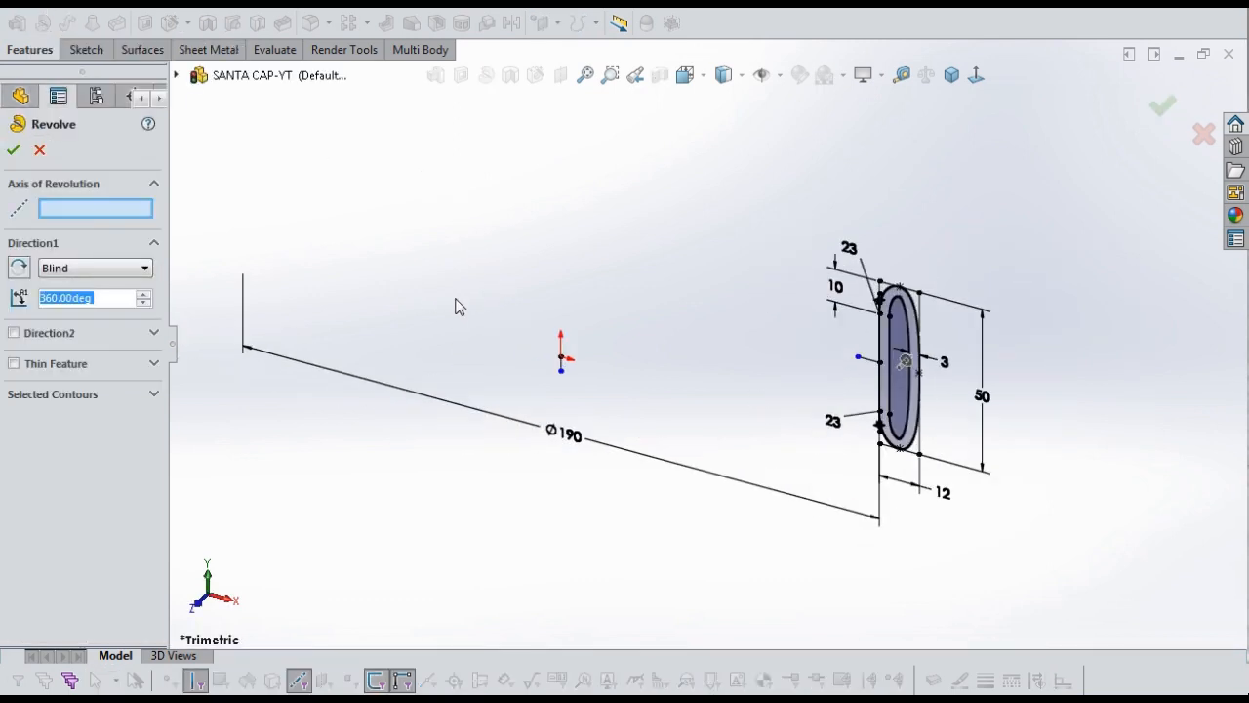
pyautogui.scroll(-3, 550, 403)
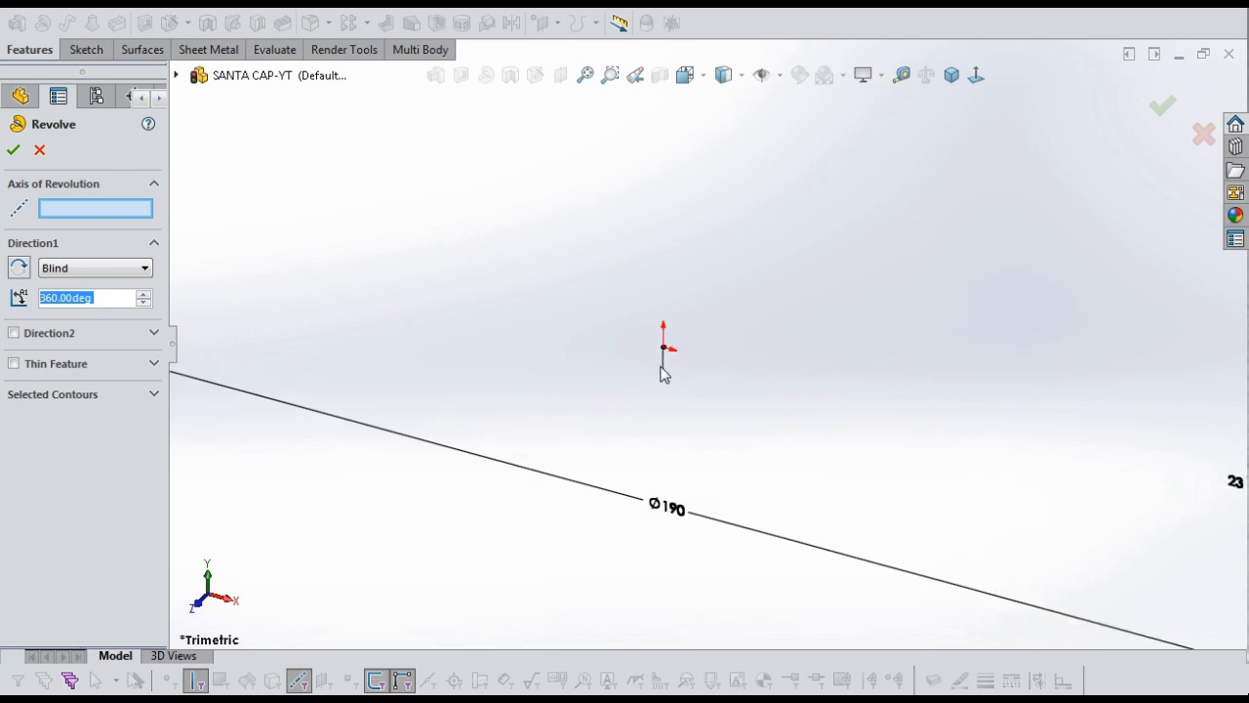
pyautogui.click(662, 370)
pyautogui.scroll(5, 617, 394)
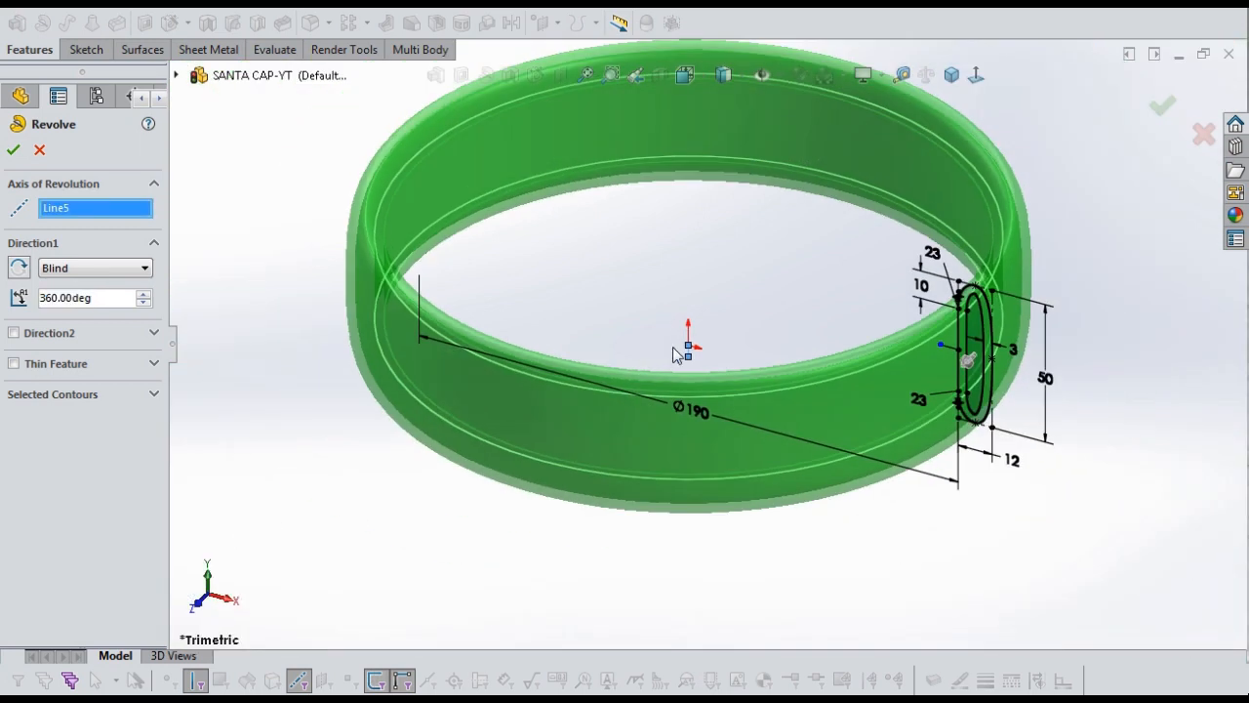
pyautogui.scroll(-2, 755, 204)
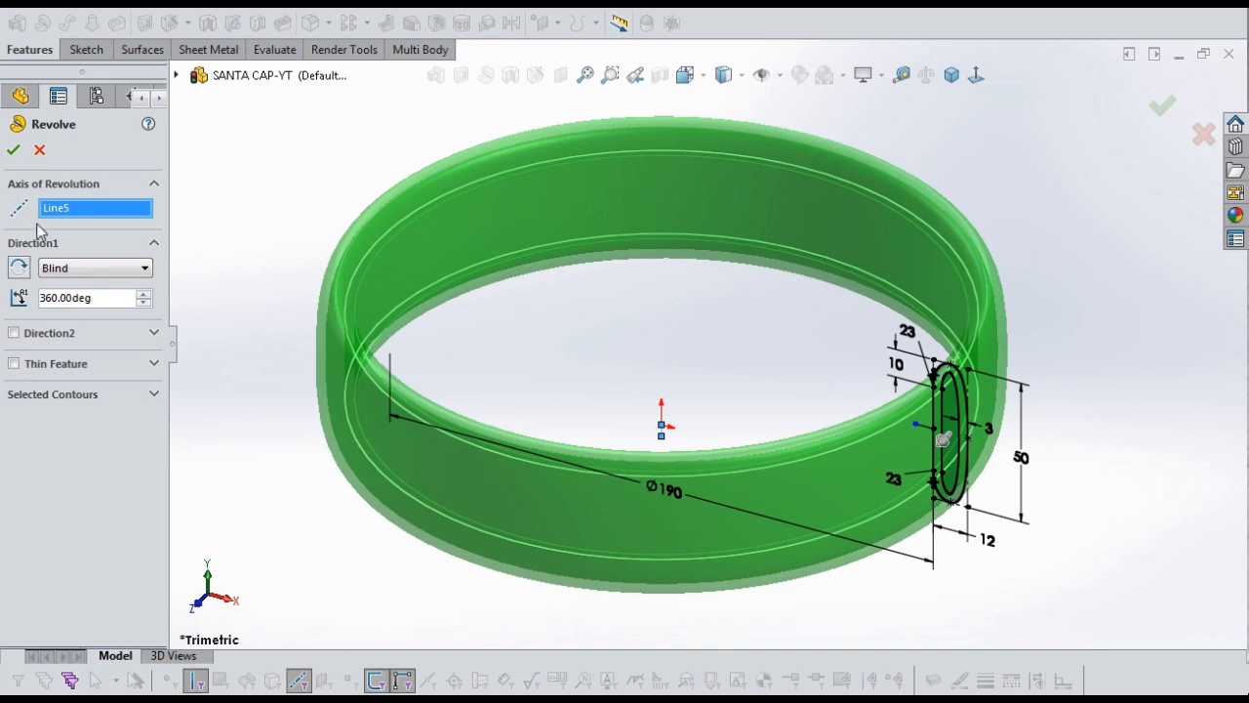
pyautogui.click(12, 150)
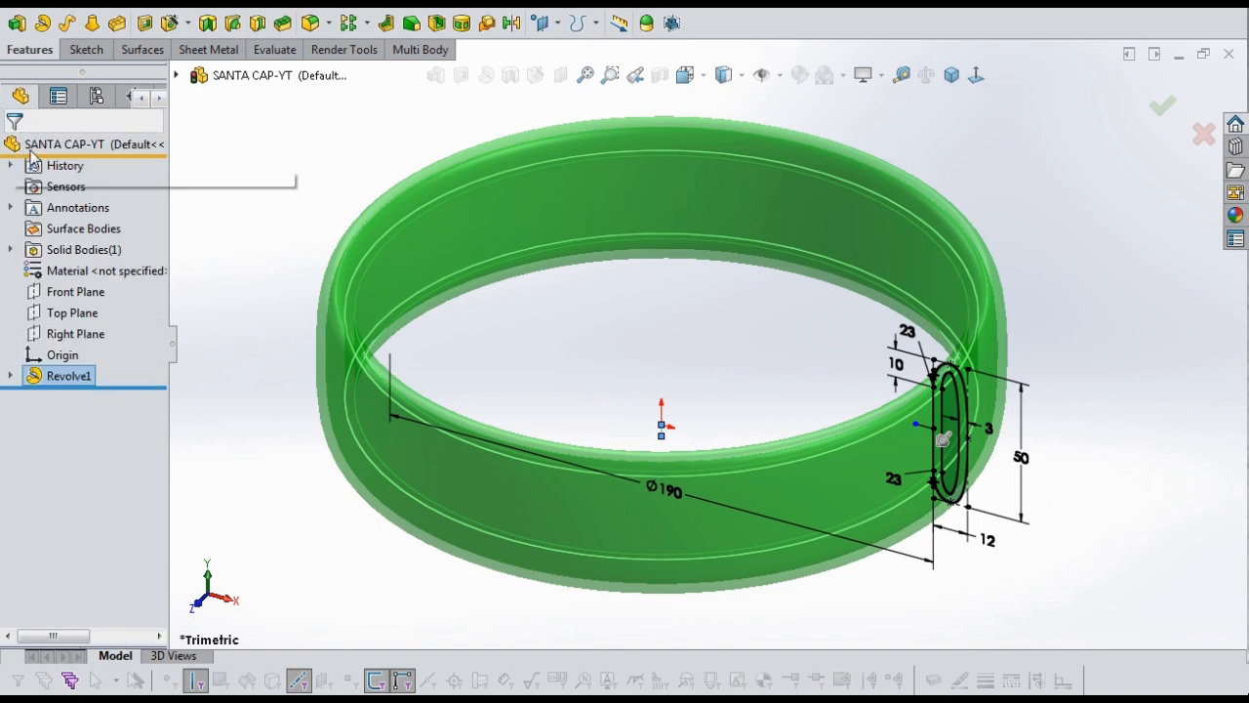
# Section the revolved ring along the Front Plane with 0 mm offset and examine its cut cross-section up close.
pyautogui.scroll(2, 654, 326)
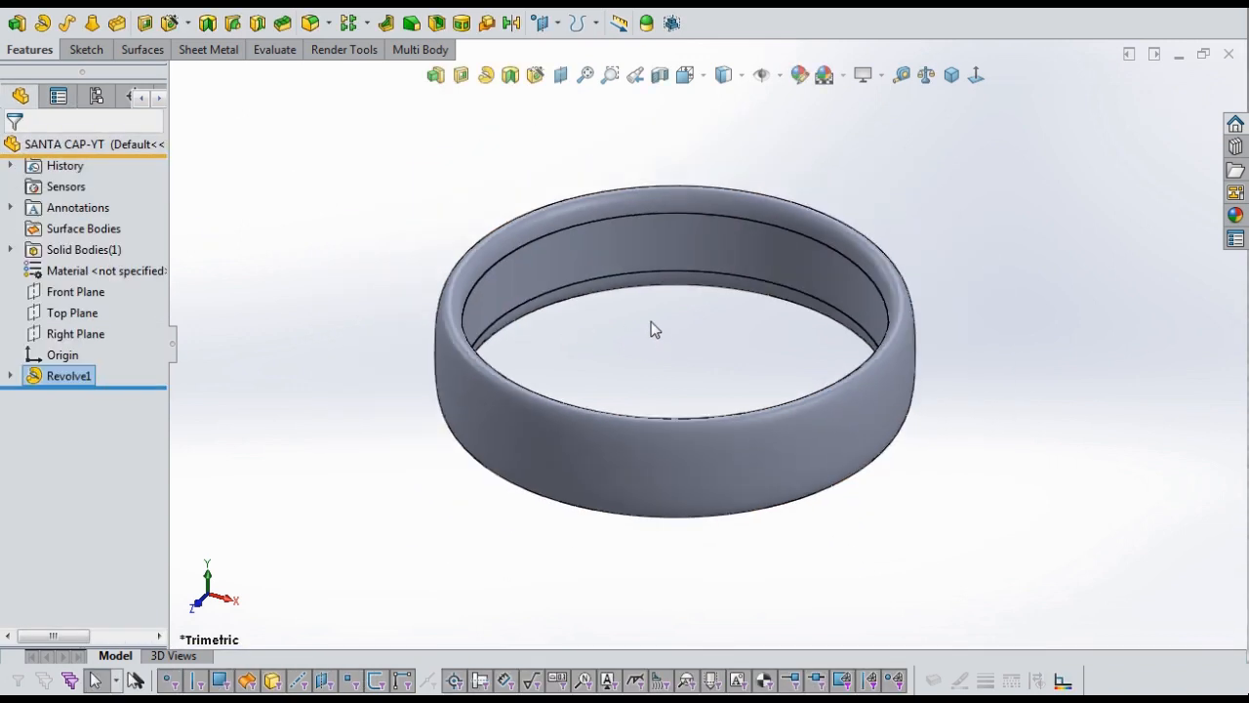
pyautogui.scroll(-1, 651, 322)
pyautogui.click(648, 341)
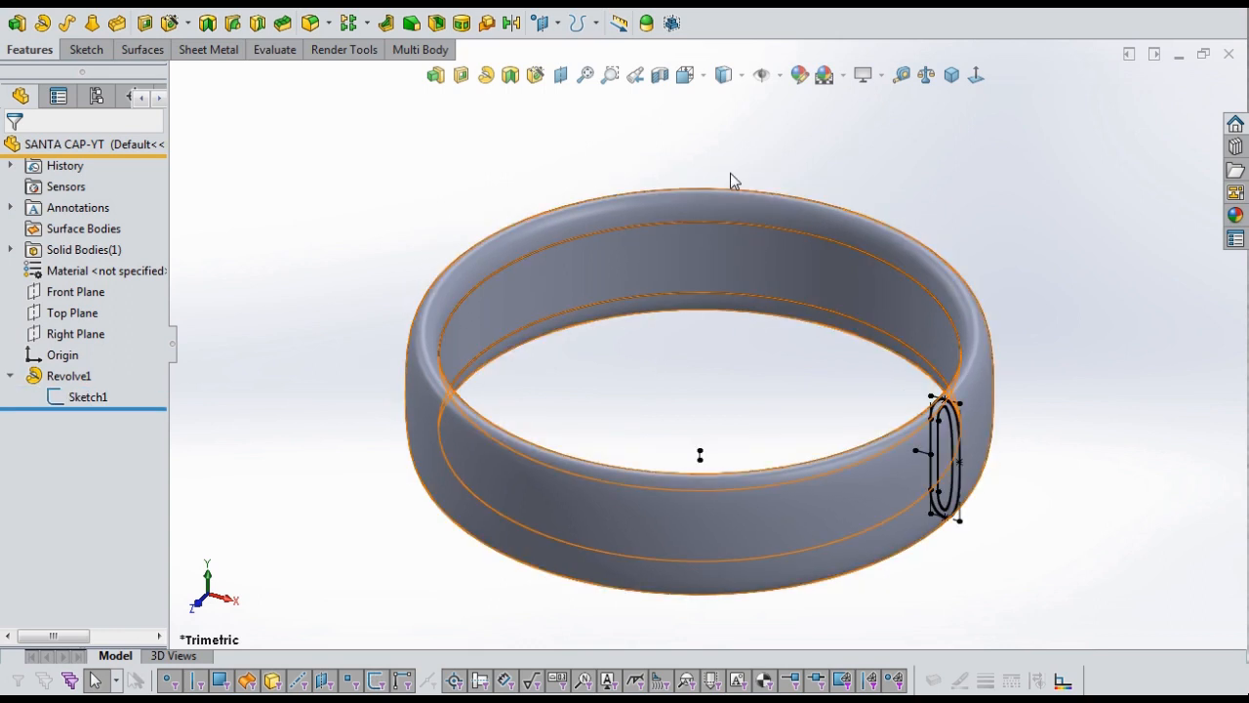
pyautogui.click(659, 76)
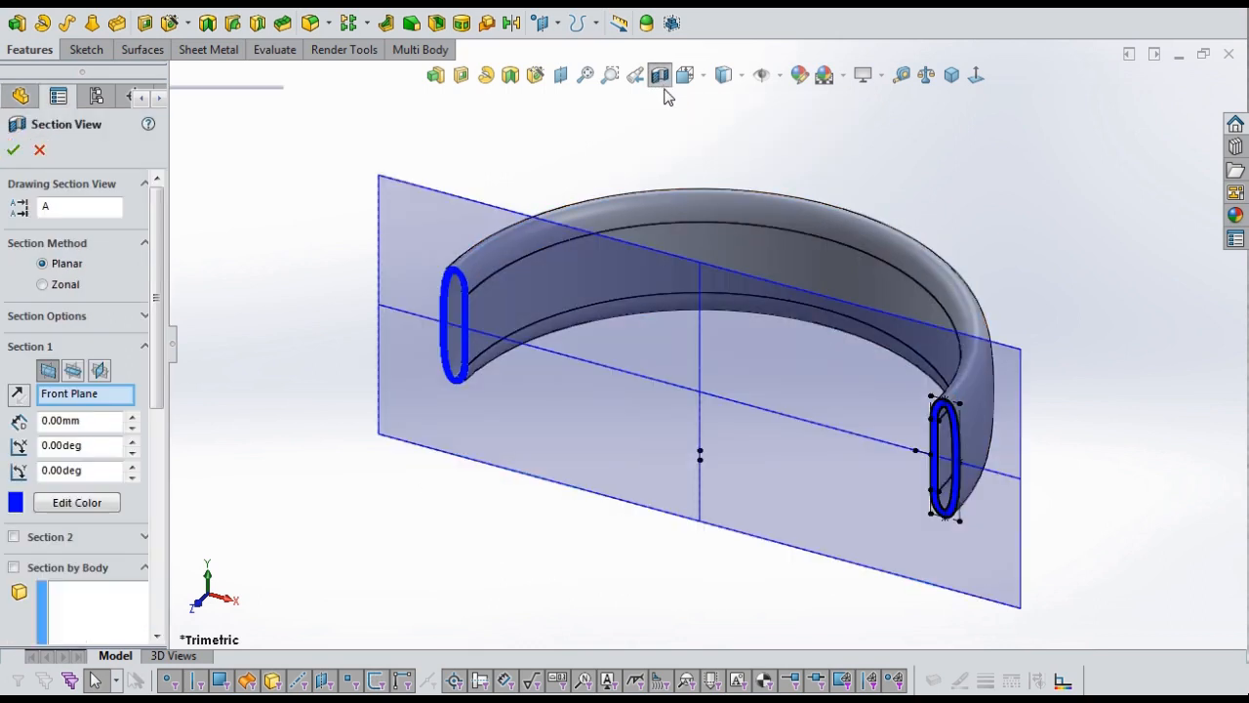
pyautogui.click(13, 153)
pyautogui.scroll(-5, 981, 441)
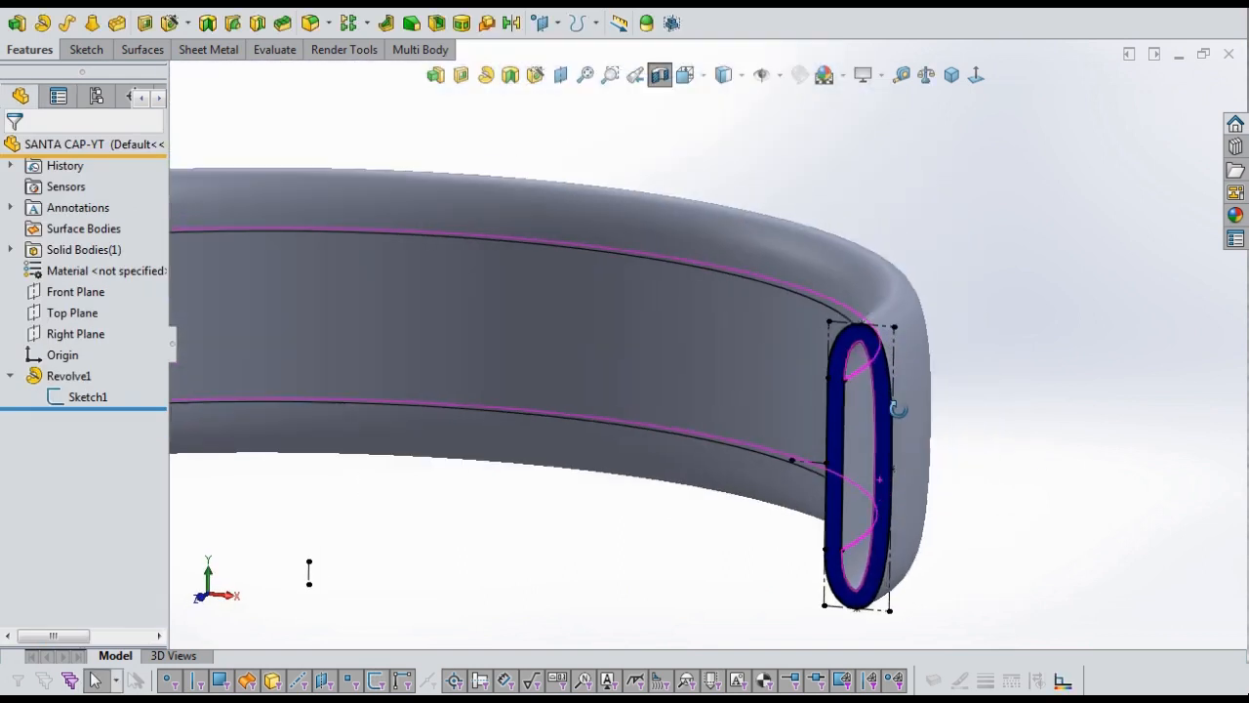
# Inspect the sectioned ring's hollow cross-section from several angles, restore the isometric view and switch off the section view.
pyautogui.moveTo(896, 408); pyautogui.dragTo(908, 477, button='middle')
pyautogui.scroll(-2, 738, 410)
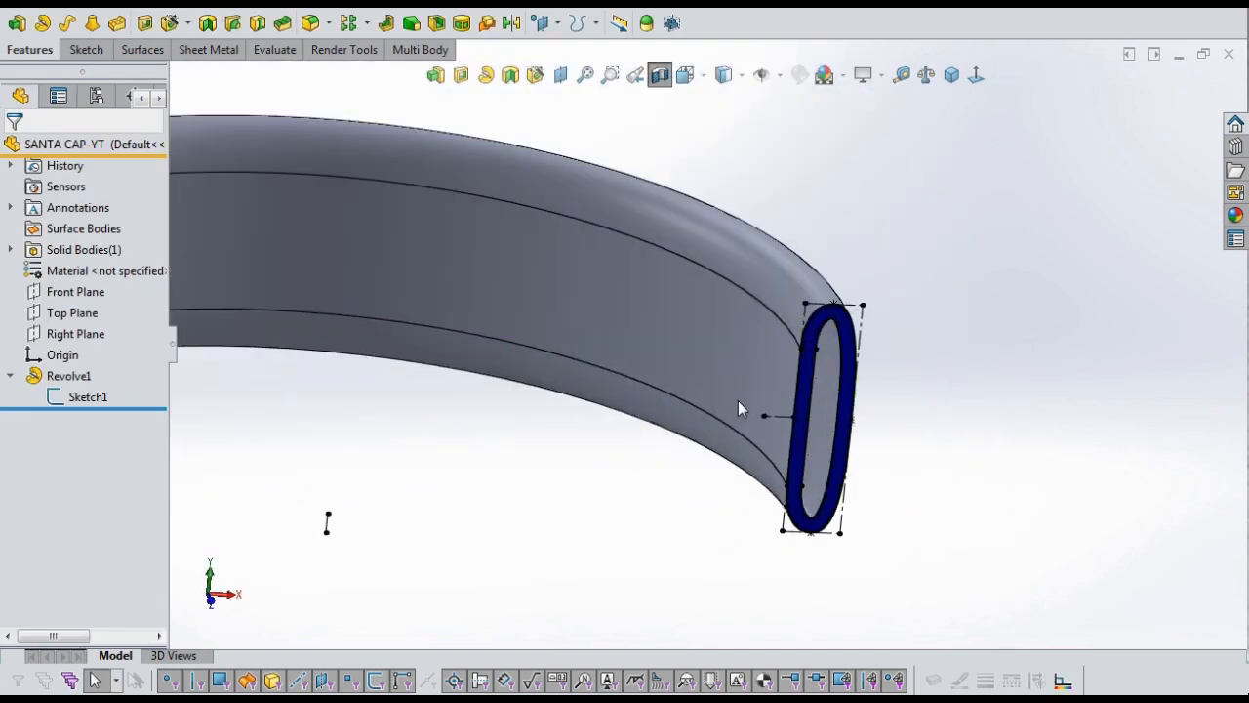
pyautogui.scroll(-1, 739, 402)
pyautogui.moveTo(739, 402); pyautogui.dragTo(812, 442, button='middle')
pyautogui.scroll(-3, 851, 465)
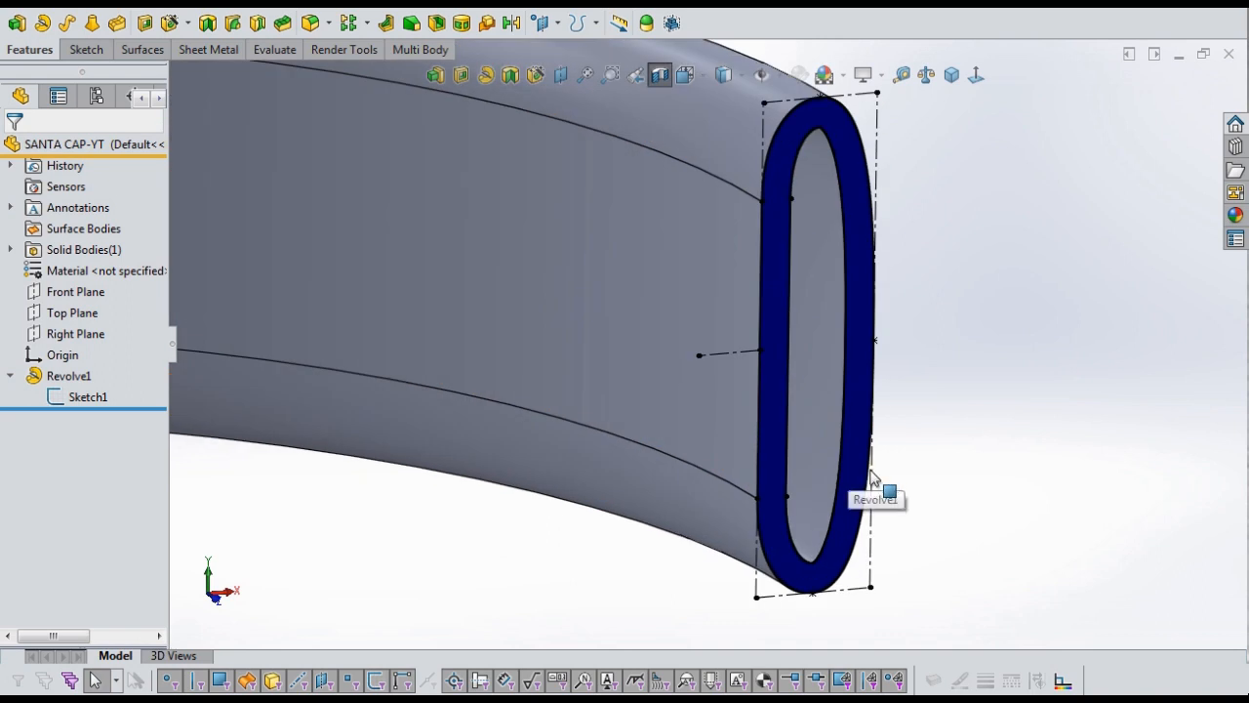
pyautogui.scroll(5, 874, 483)
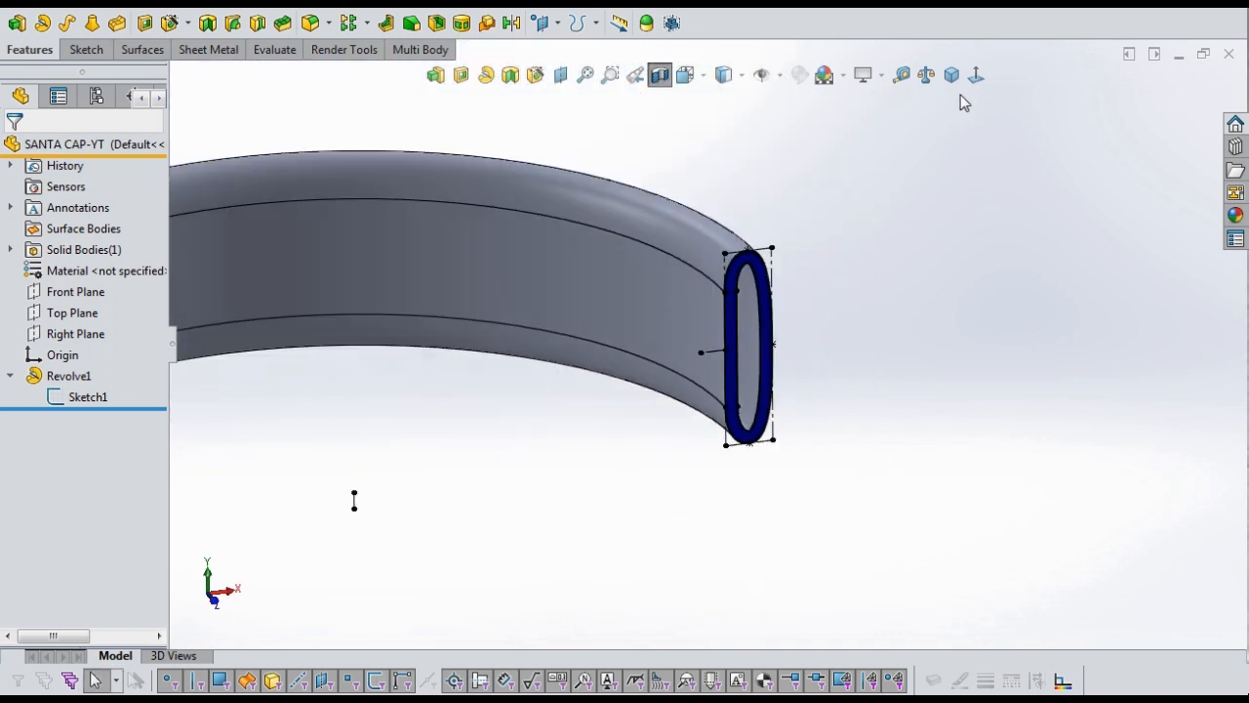
pyautogui.click(954, 82)
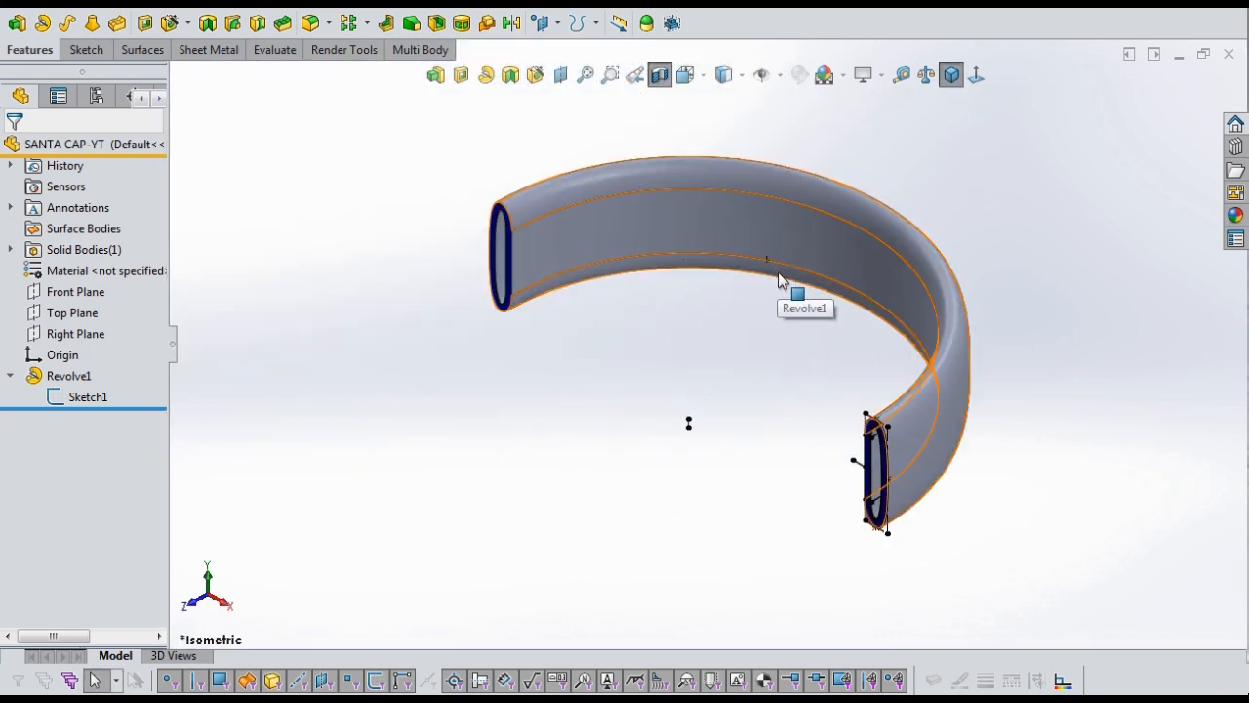
pyautogui.scroll(-1, 809, 290)
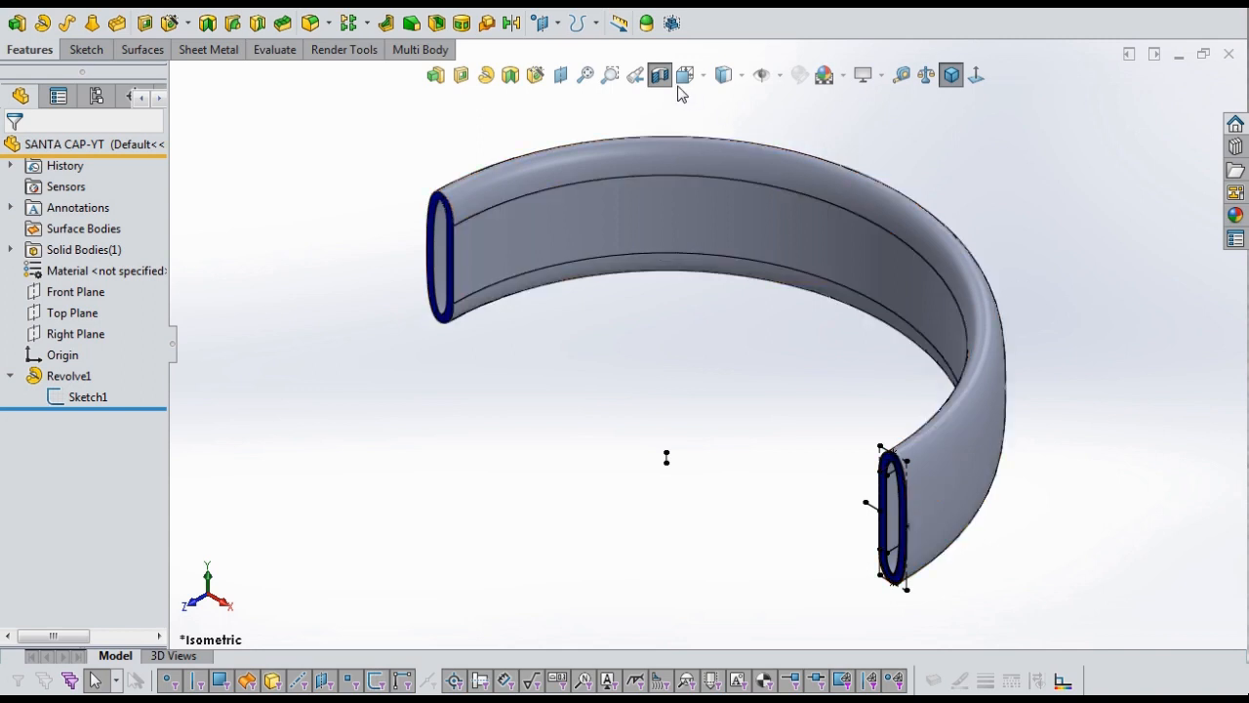
pyautogui.click(659, 78)
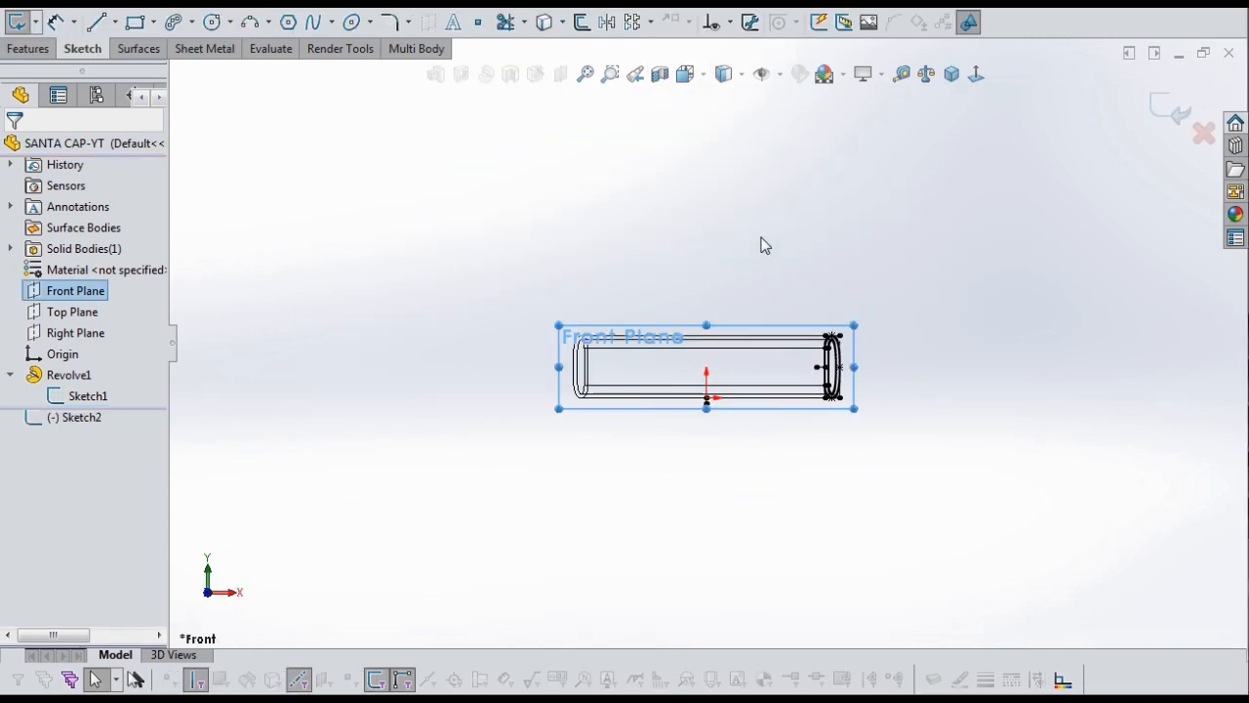
# In the Front Plane sketch, draw a 15 mm vertical line along the ring's inner edge from its midpoint to its upper end.
pyautogui.scroll(-2, 763, 232)
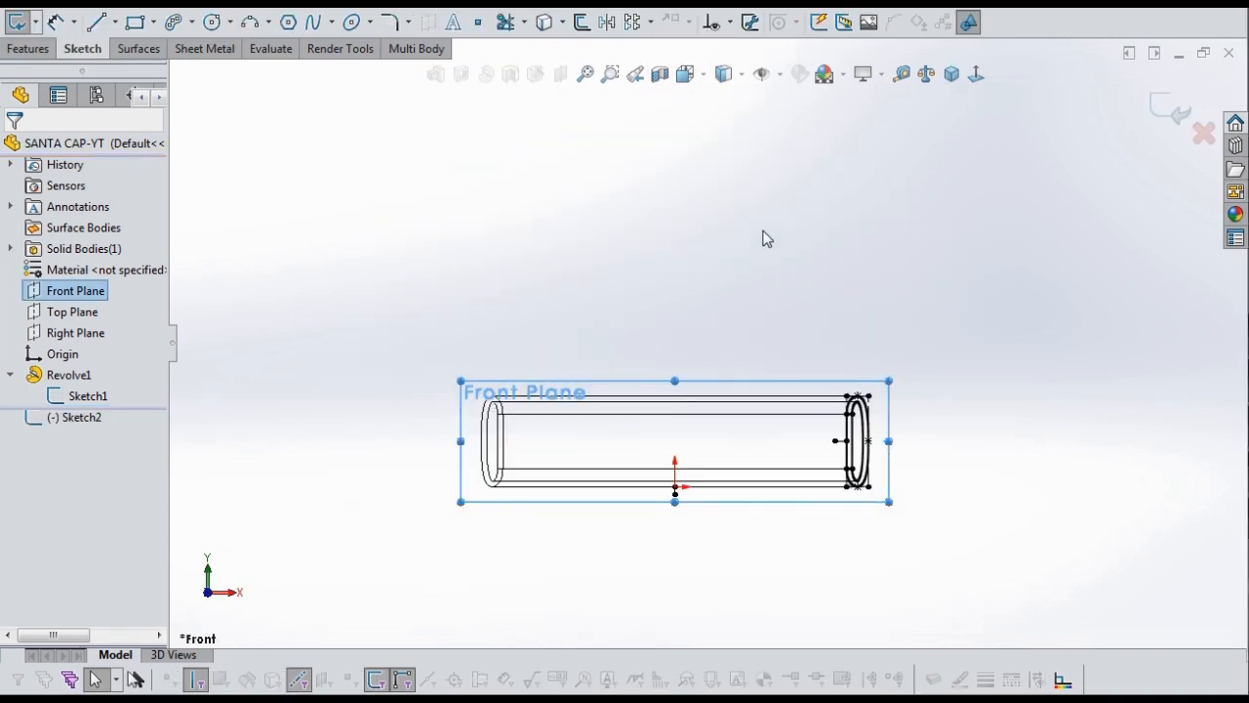
pyautogui.click(97, 22)
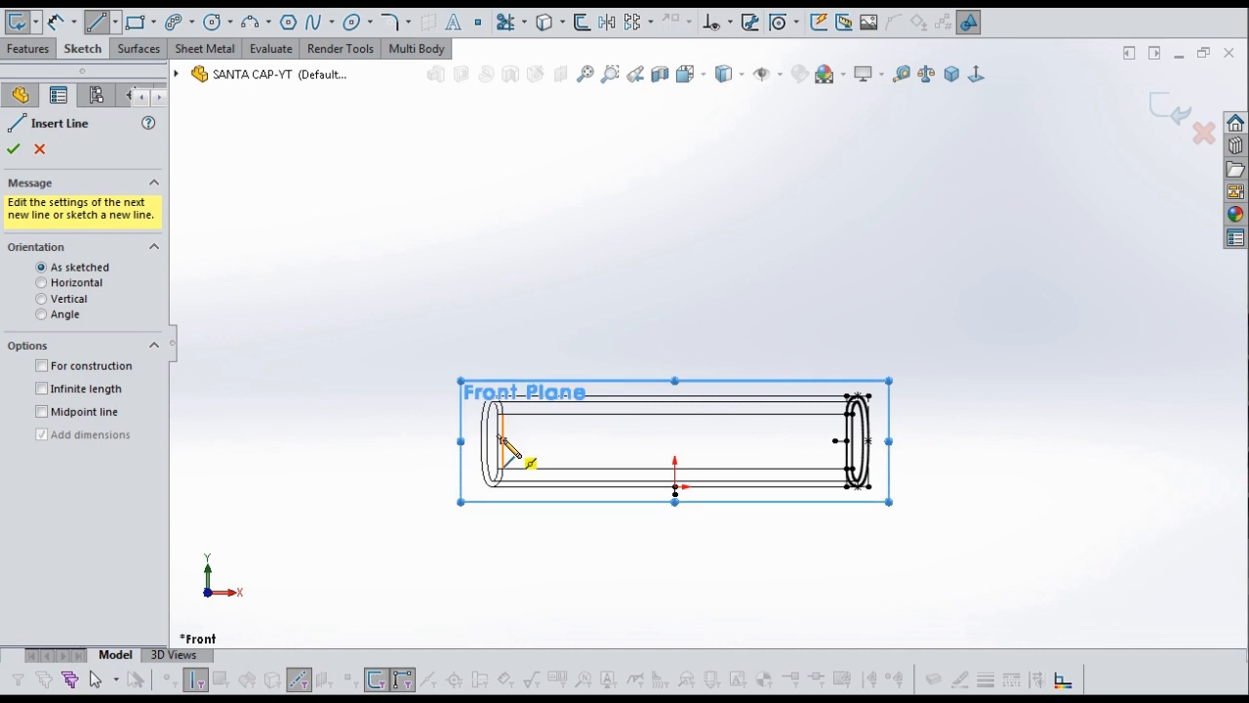
pyautogui.click(503, 439)
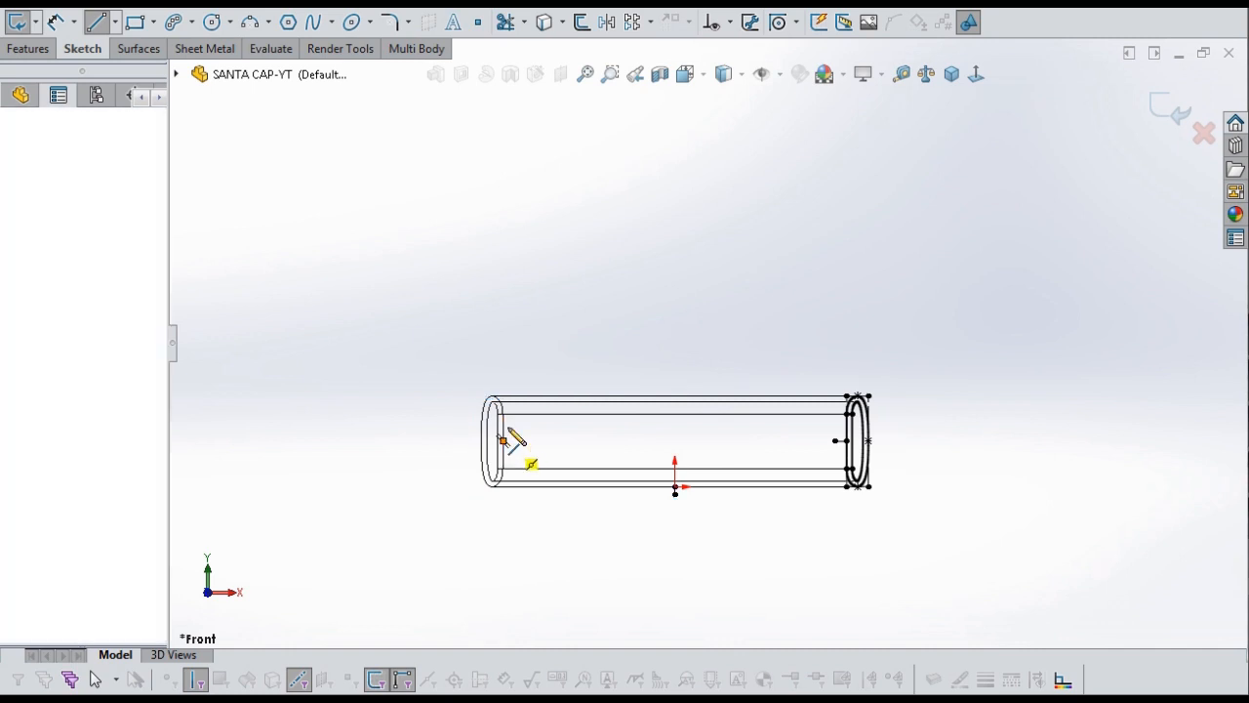
pyautogui.scroll(-4, 509, 435)
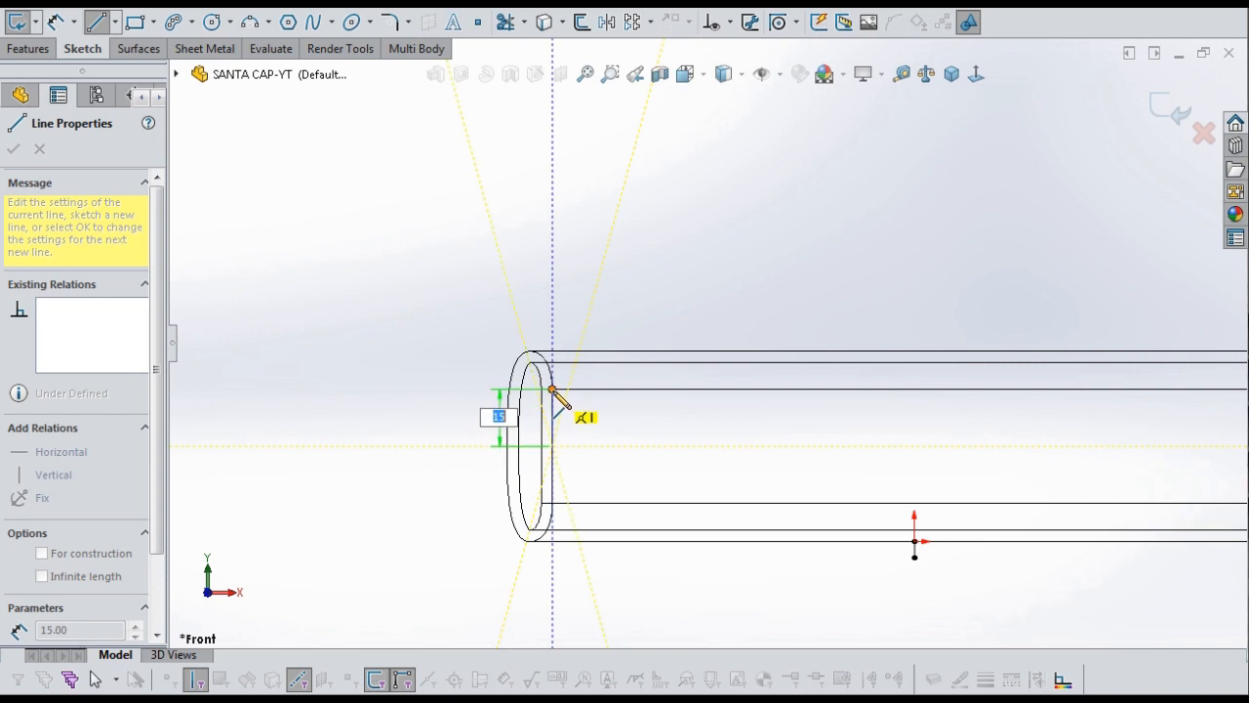
pyautogui.click(553, 390)
pyautogui.press('Escape')
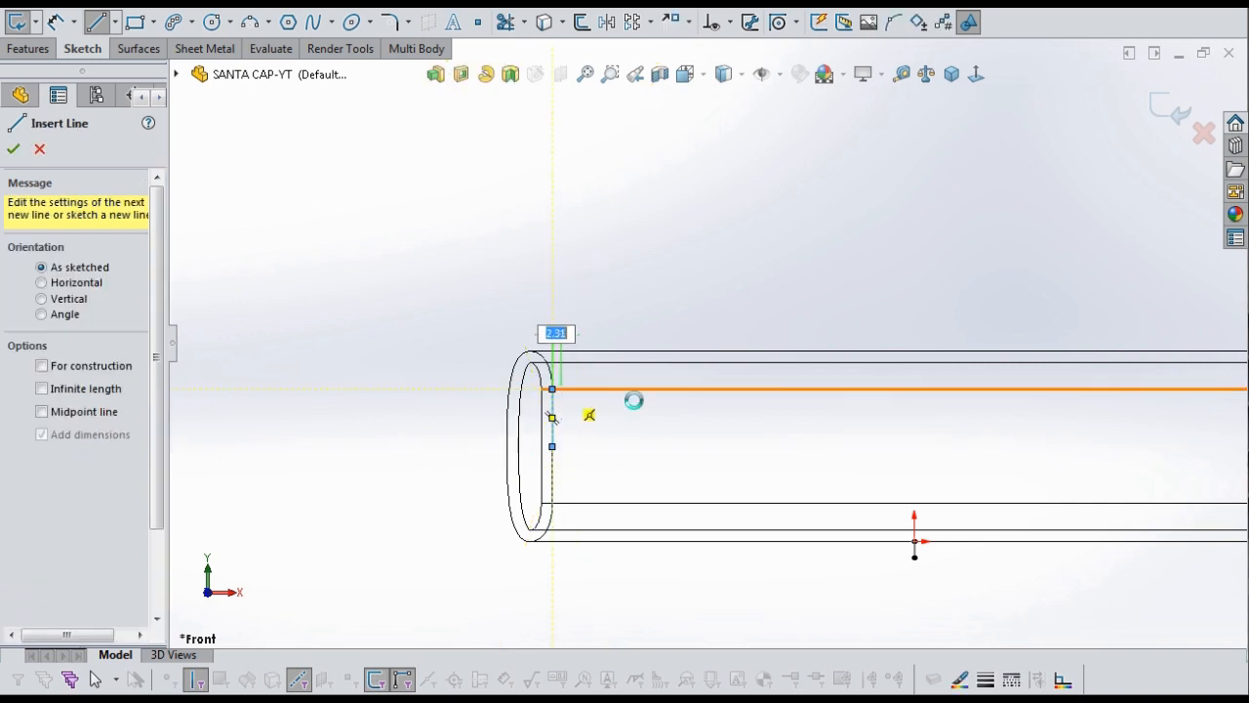
# Sketch a nine-point spline from the short line's upper end, bulging outward, through the top of the 250 mm centerline and down the opposite side.
pyautogui.scroll(2, 638, 401)
pyautogui.scroll(4, 645, 399)
pyautogui.scroll(-2, 767, 306)
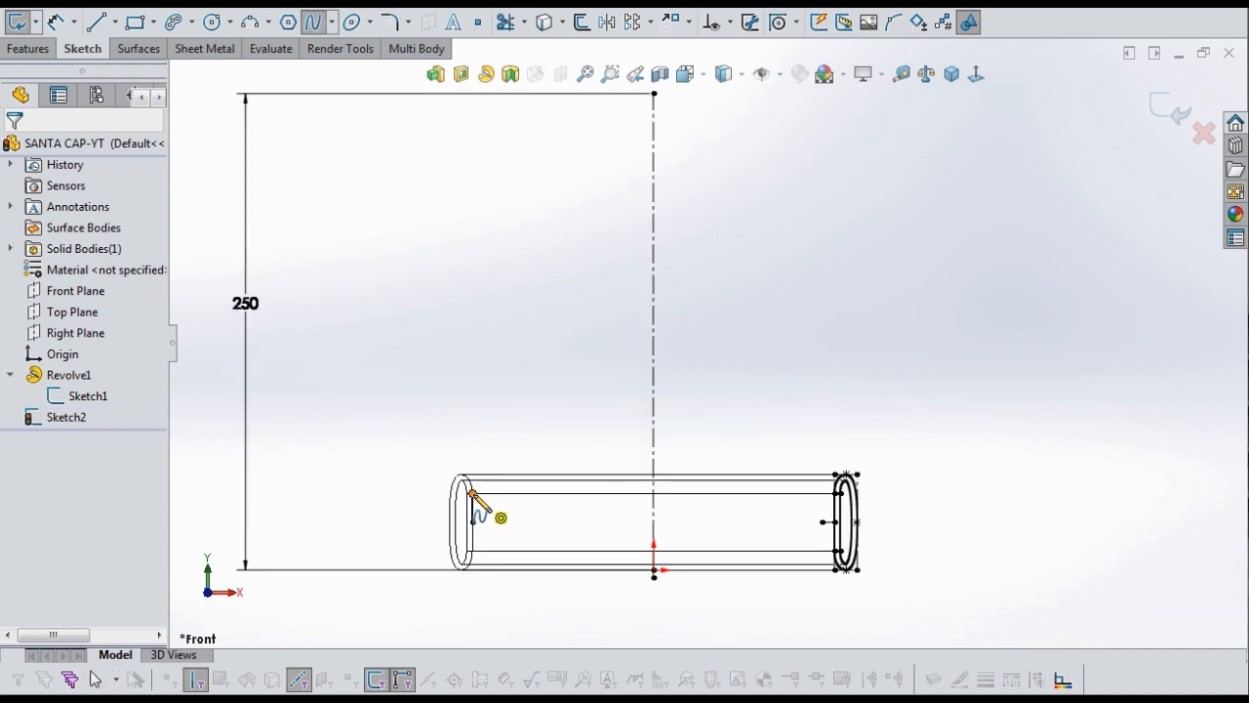
pyautogui.click(473, 492)
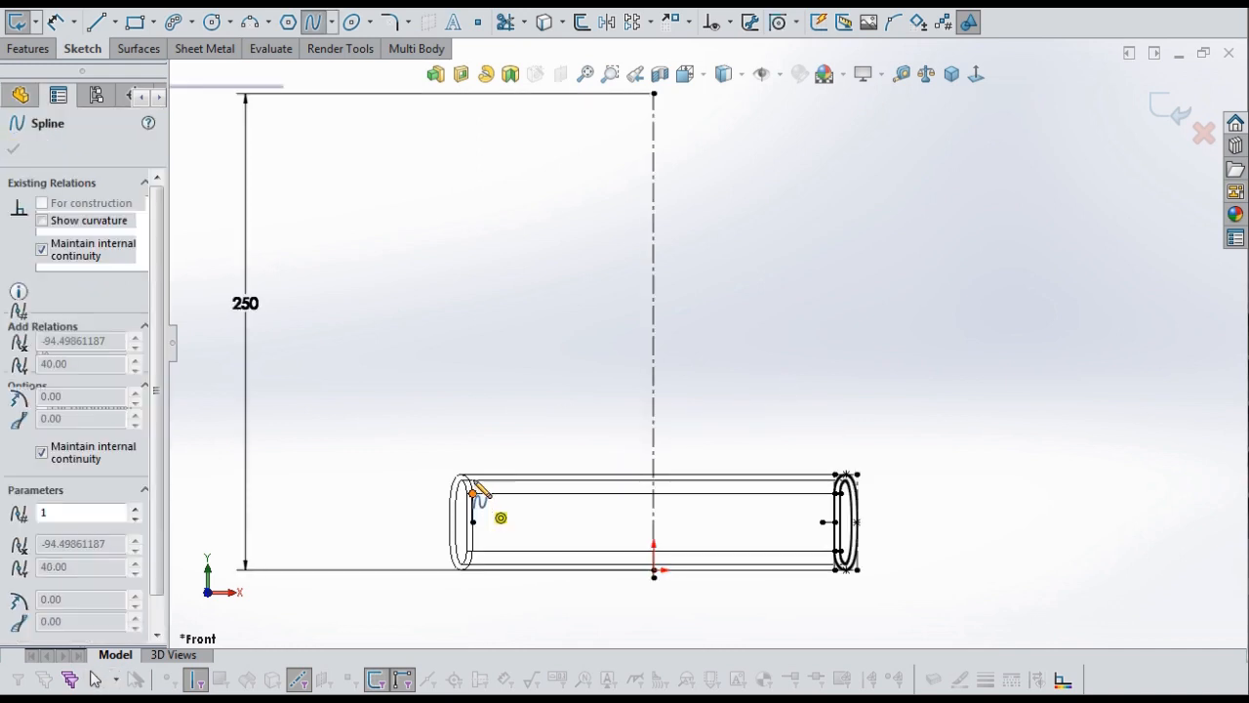
pyautogui.doubleClick(459, 437)
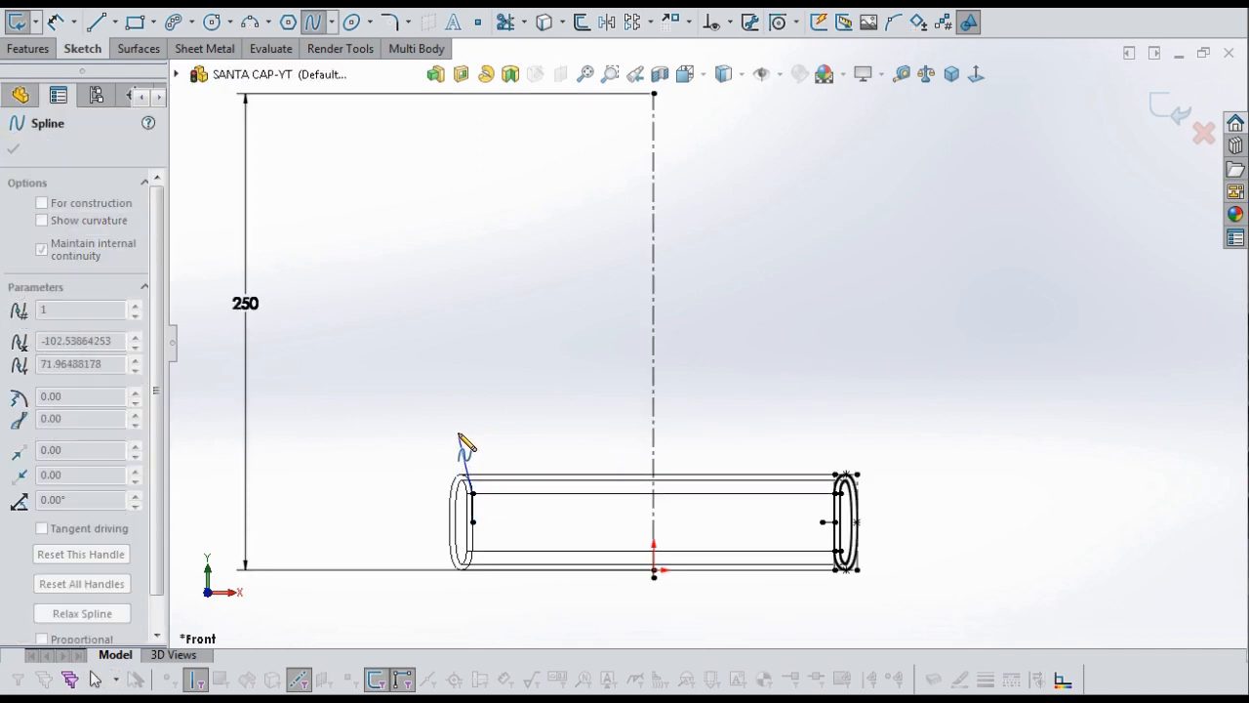
pyautogui.click(441, 359)
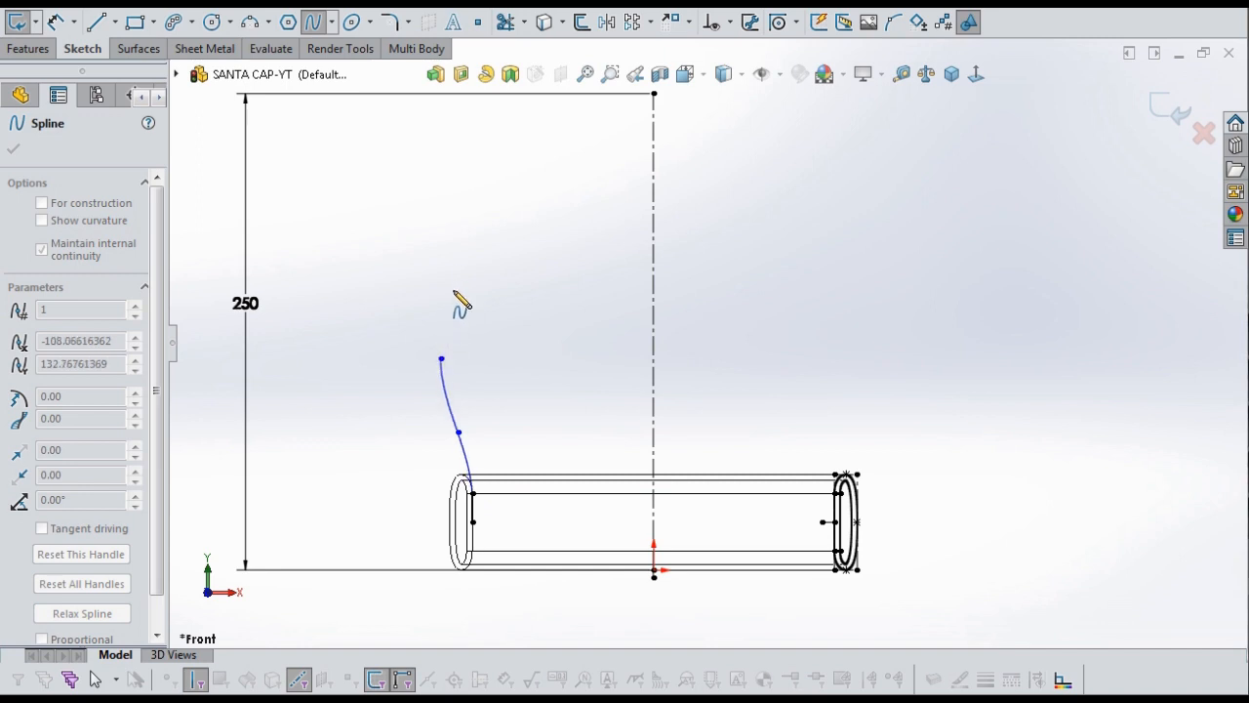
pyautogui.click(466, 205)
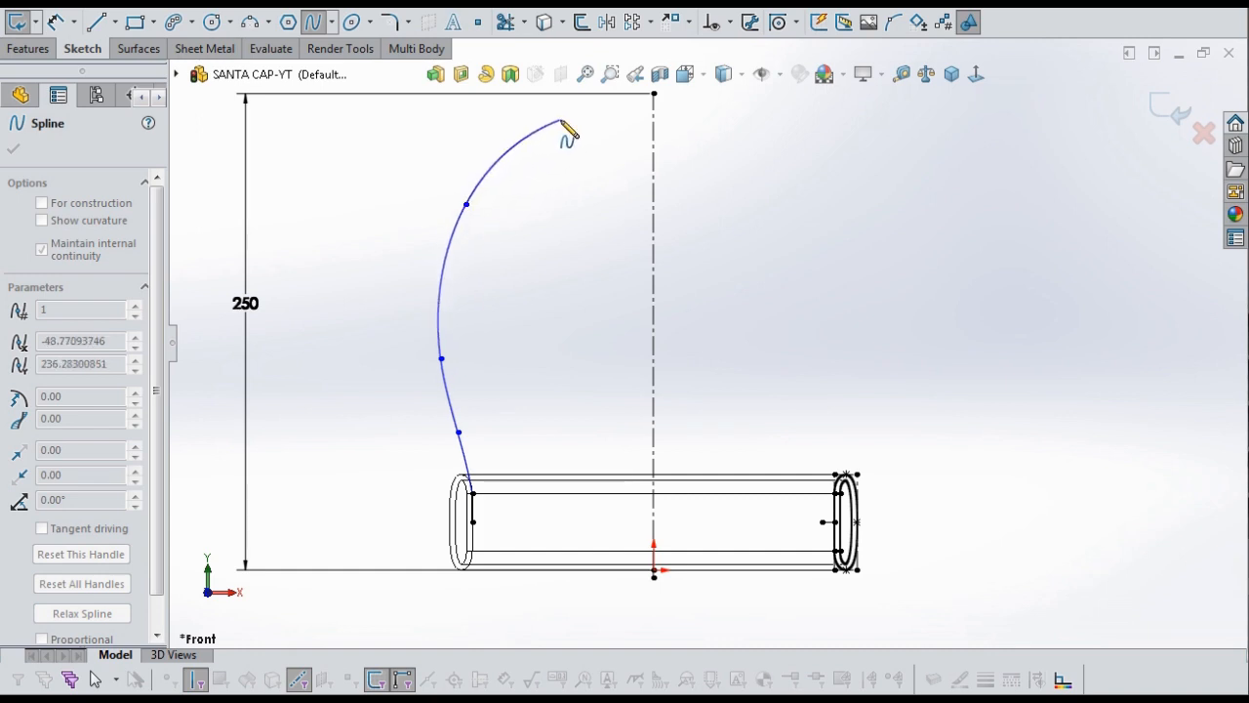
pyautogui.click(561, 120)
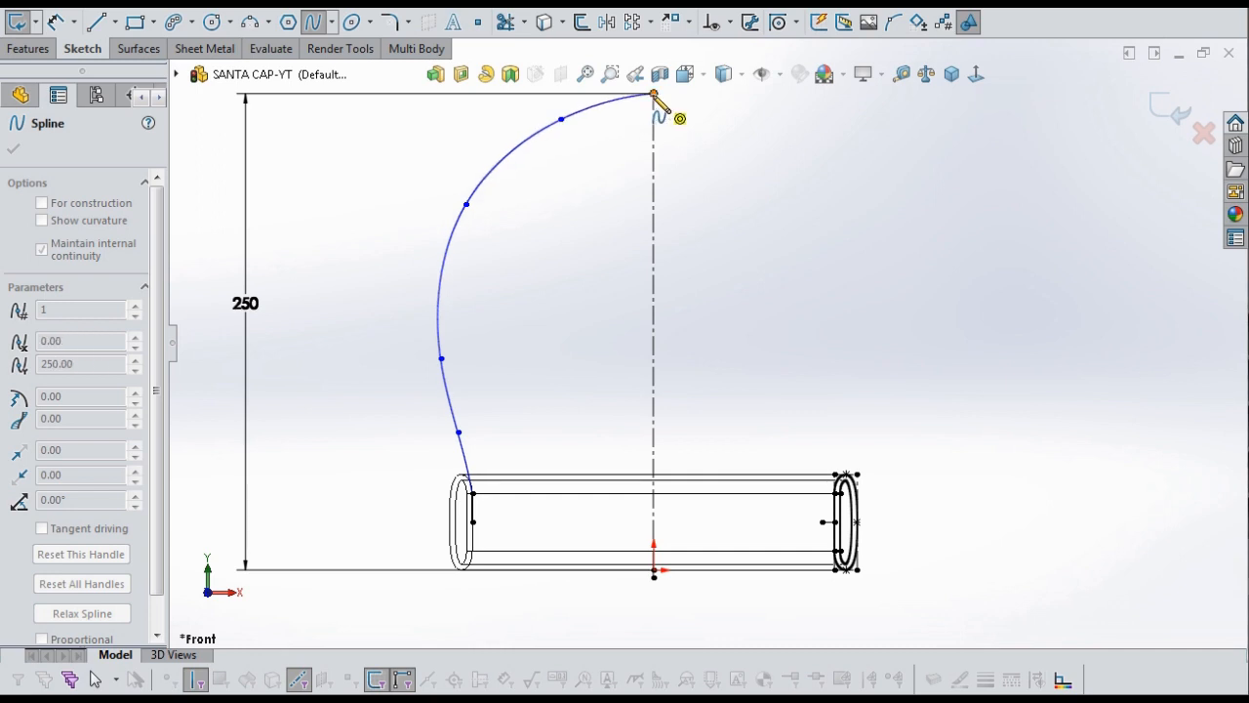
pyautogui.click(654, 95)
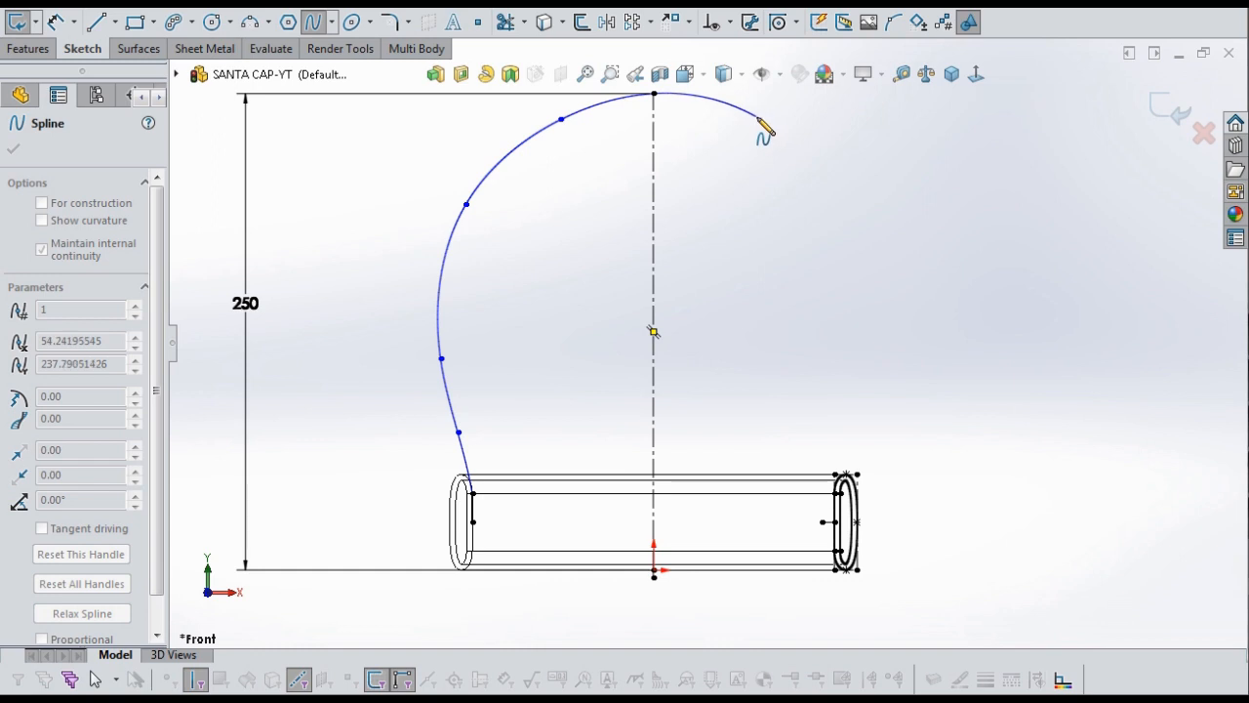
pyautogui.click(758, 117)
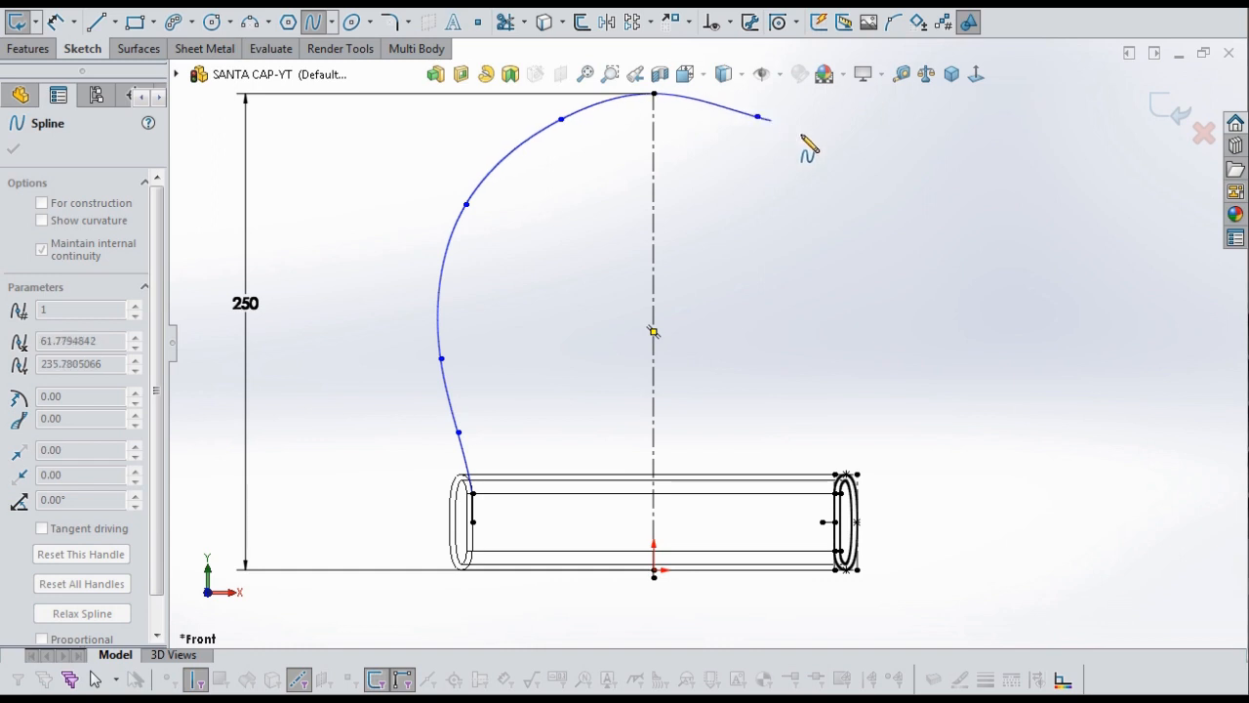
pyautogui.click(856, 160)
pyautogui.rightClick(966, 245)
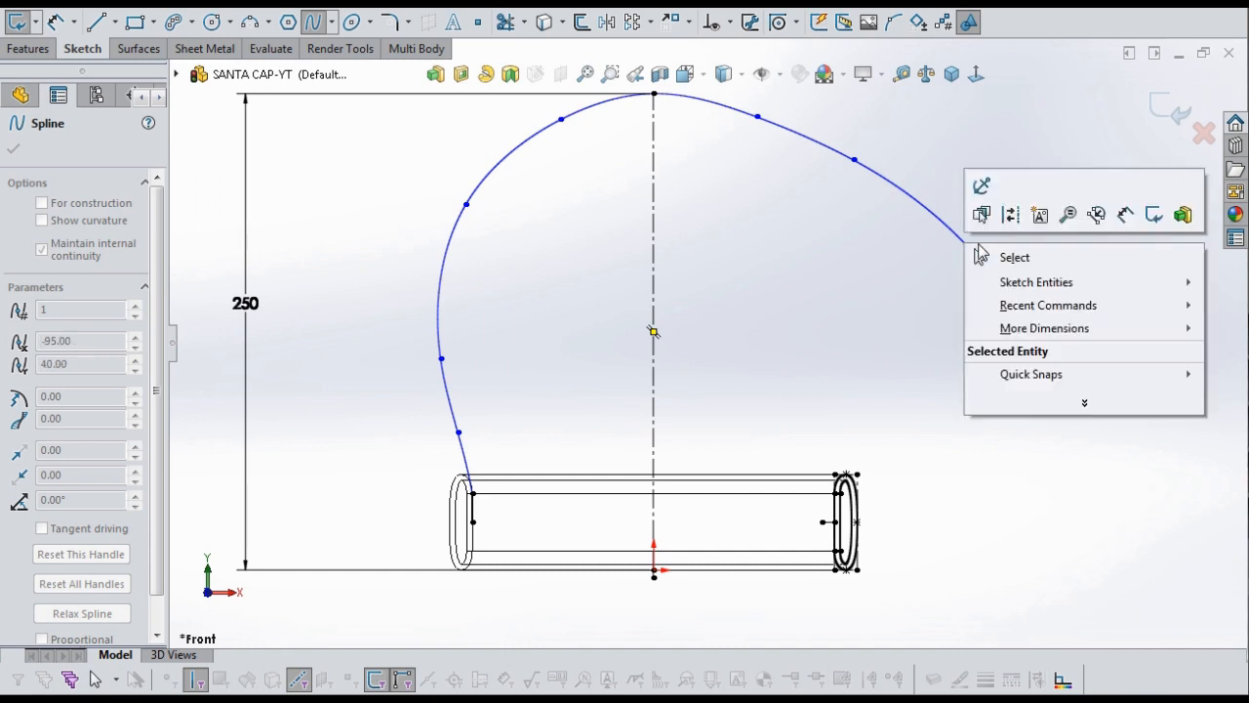
pyautogui.click(983, 257)
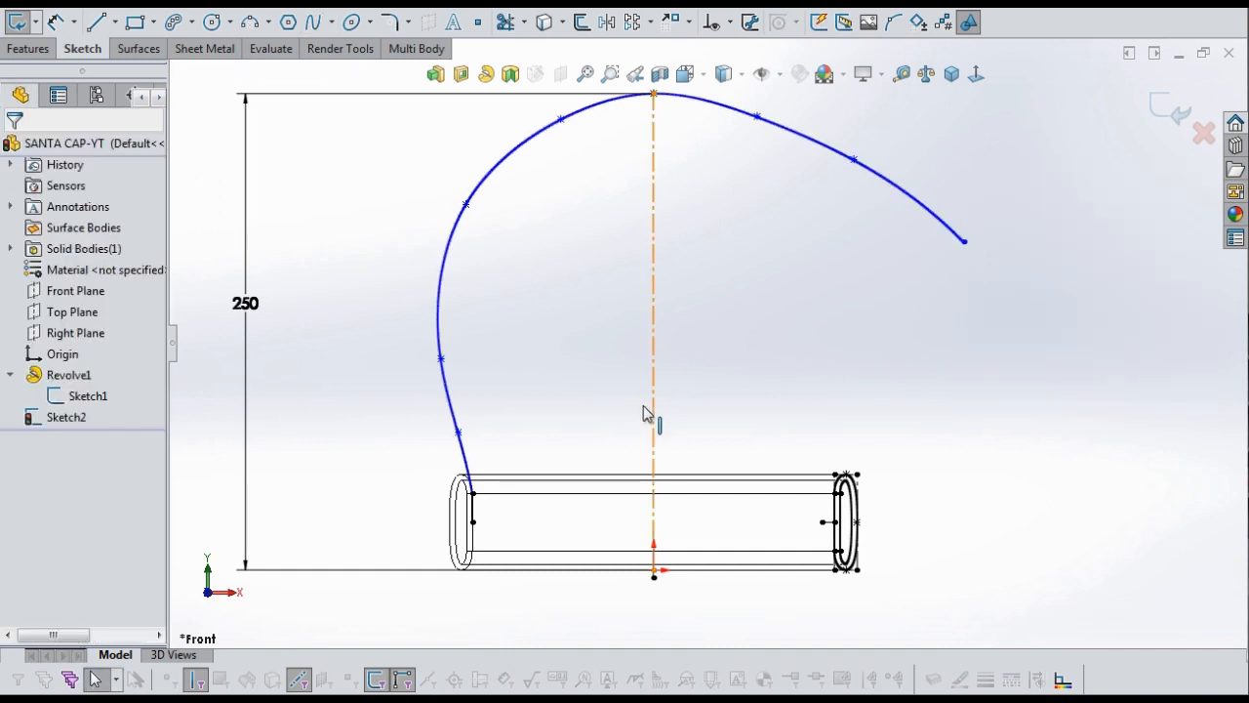
# Dimension the first spline point above the ring horizontally to the vertical centerline and set the distance to 103.08 mm.
pyautogui.scroll(1, 583, 522)
pyautogui.scroll(-2, 583, 522)
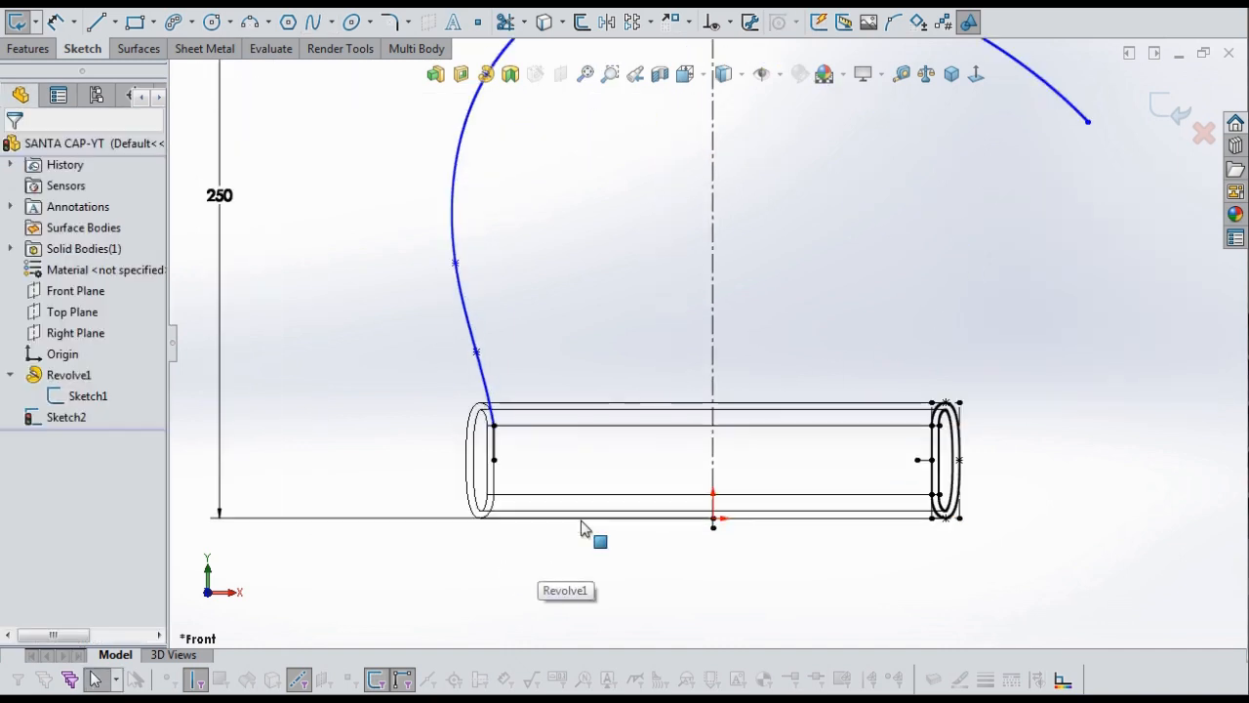
pyautogui.click(55, 24)
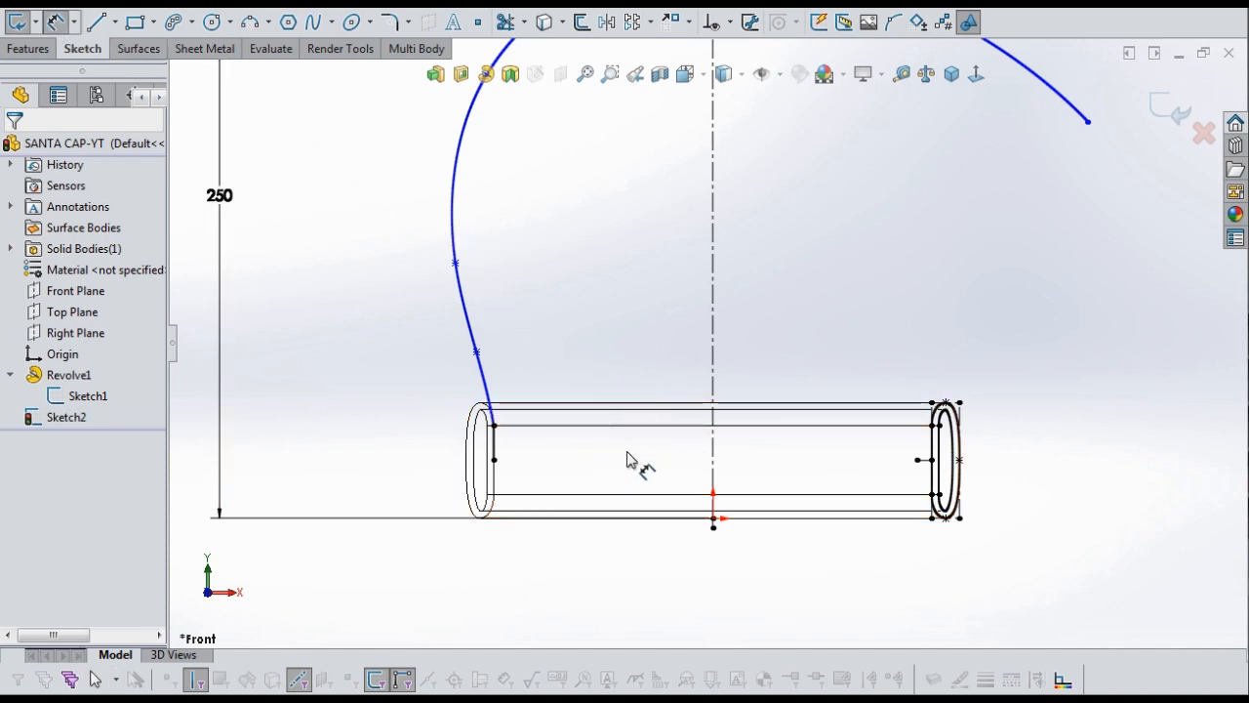
pyautogui.click(476, 353)
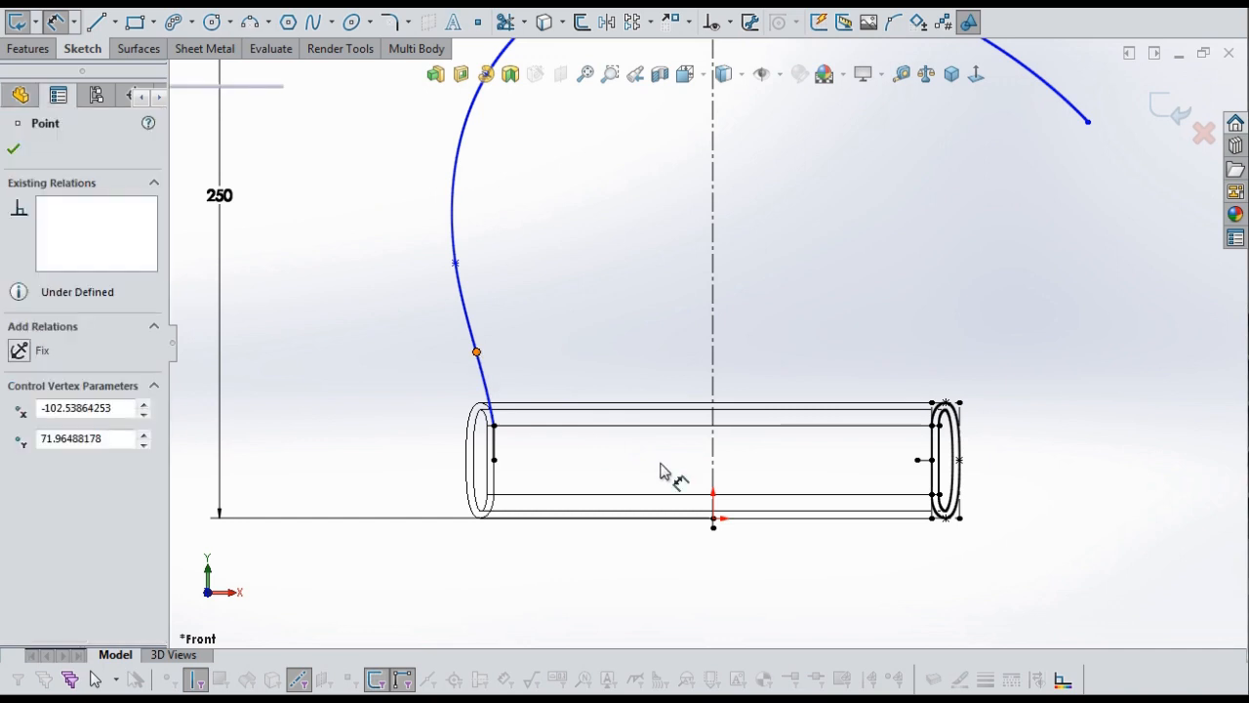
pyautogui.click(714, 491)
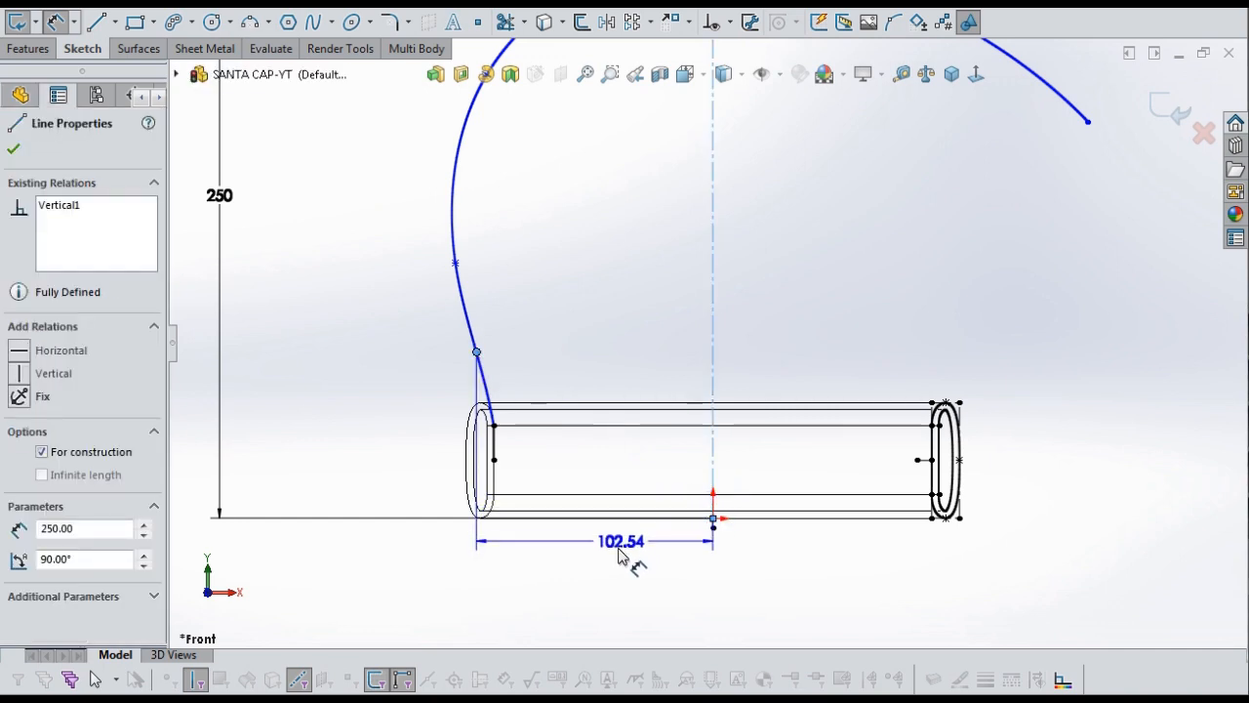
pyautogui.click(596, 575)
pyautogui.click(578, 584)
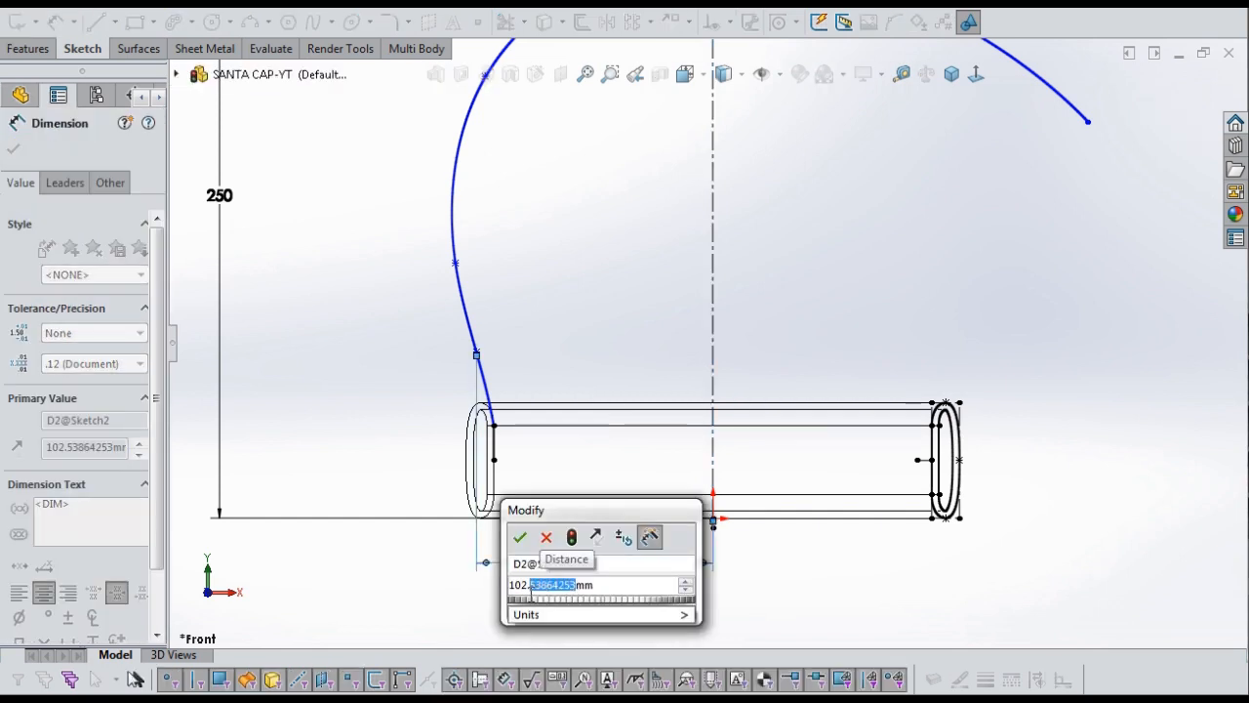
pyautogui.write('08')
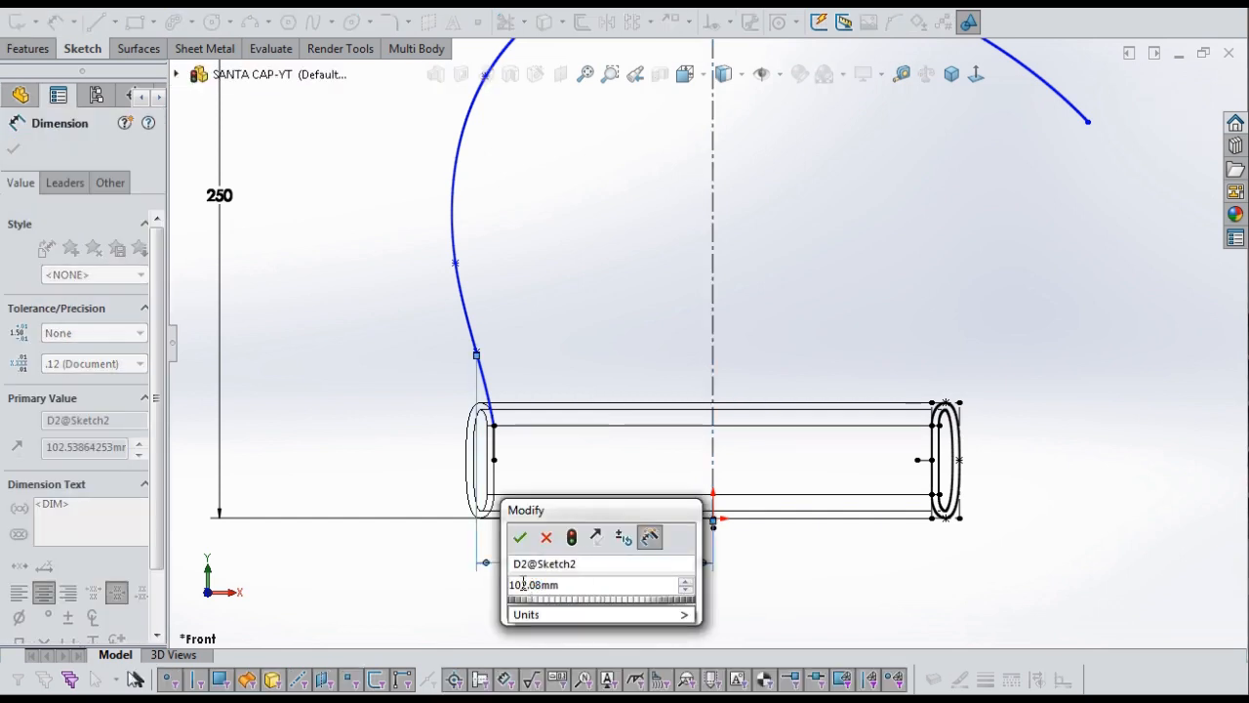
pyautogui.write('3')
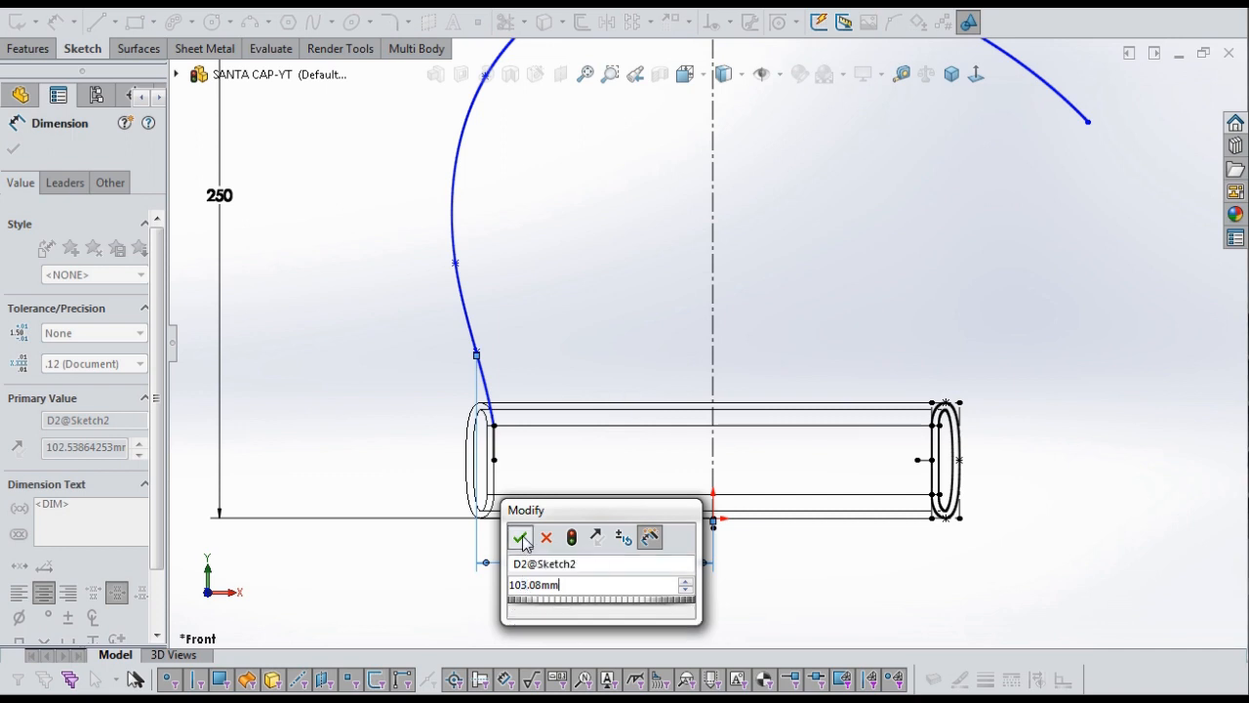
pyautogui.click(519, 537)
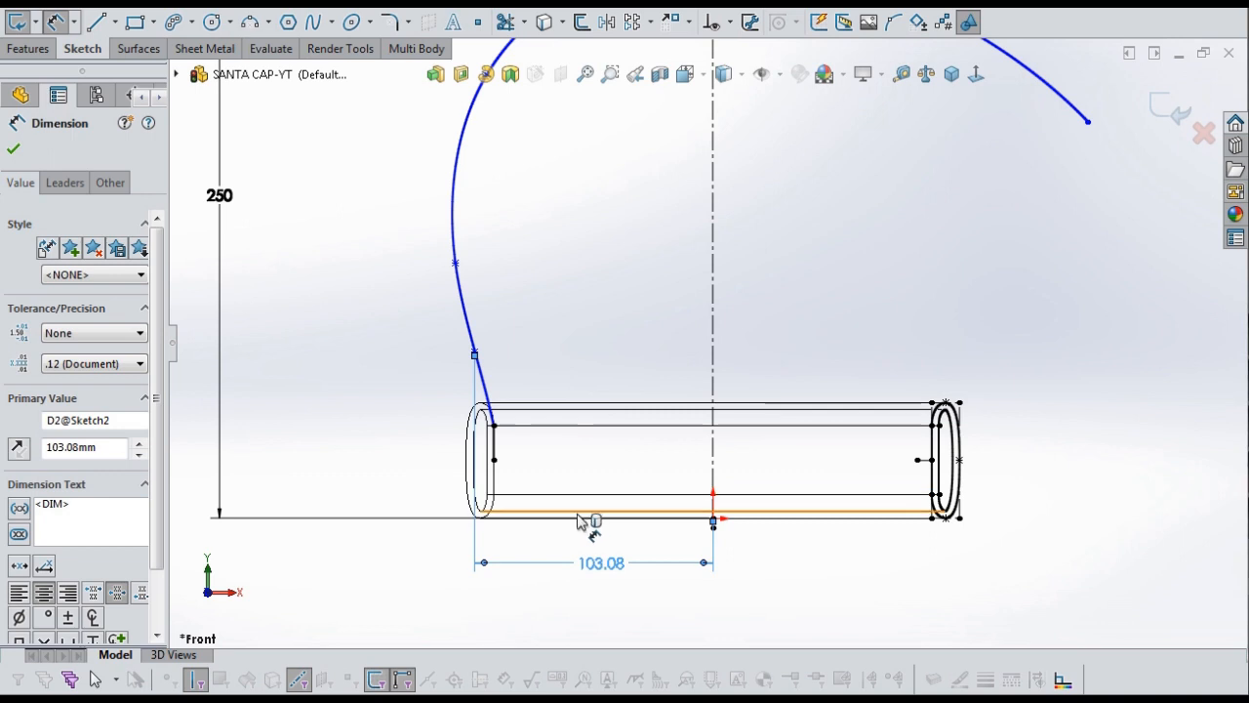
# Dimension the first spline point above the ring vertically from the origin and set the height to 77.19 mm.
pyautogui.click(713, 519)
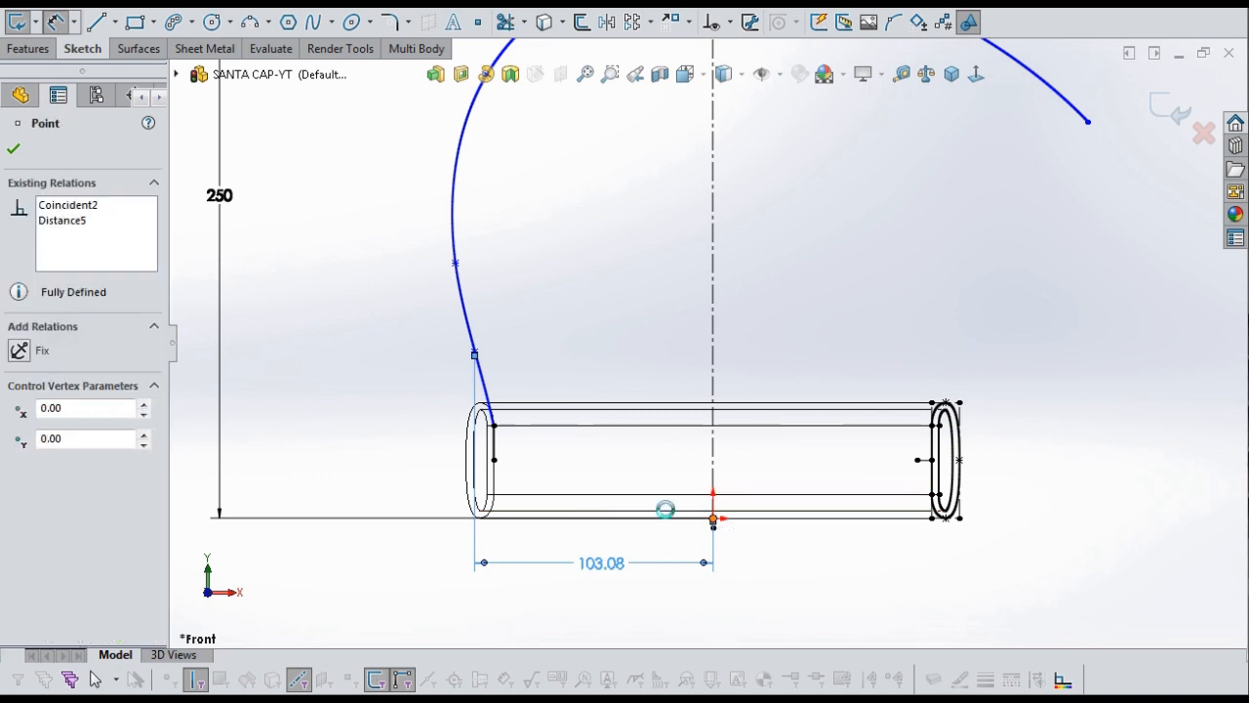
pyautogui.click(475, 353)
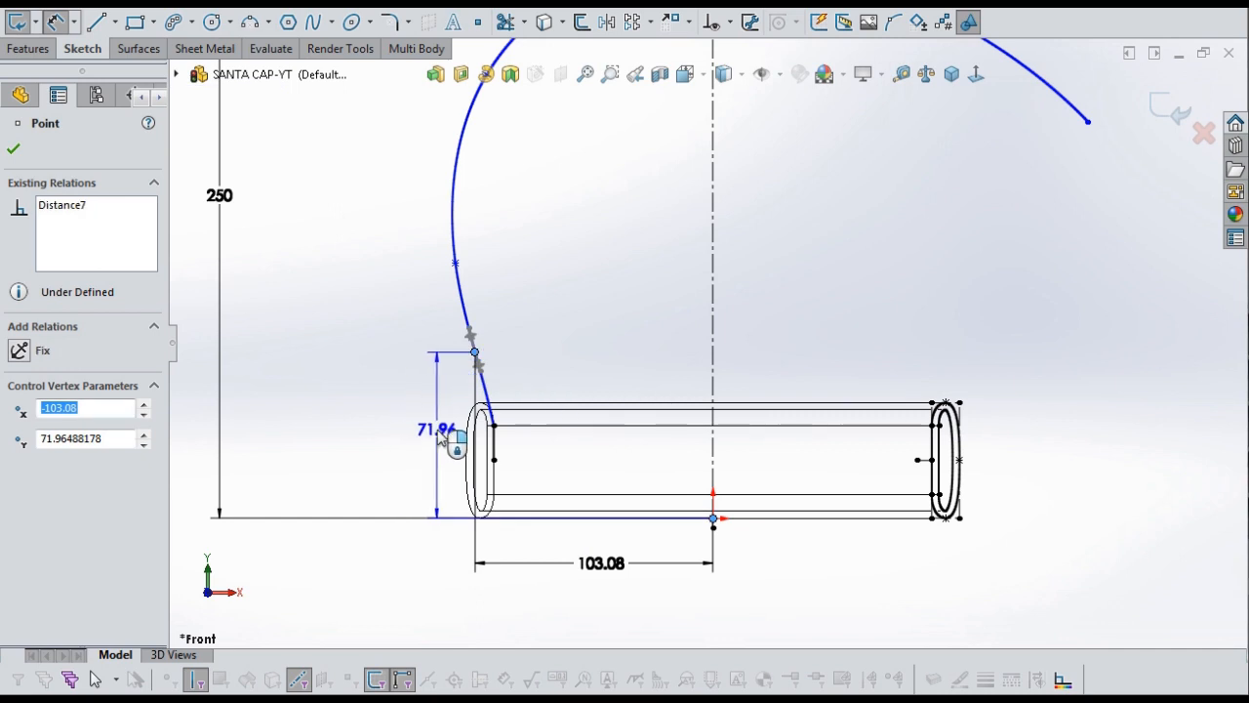
pyautogui.click(440, 431)
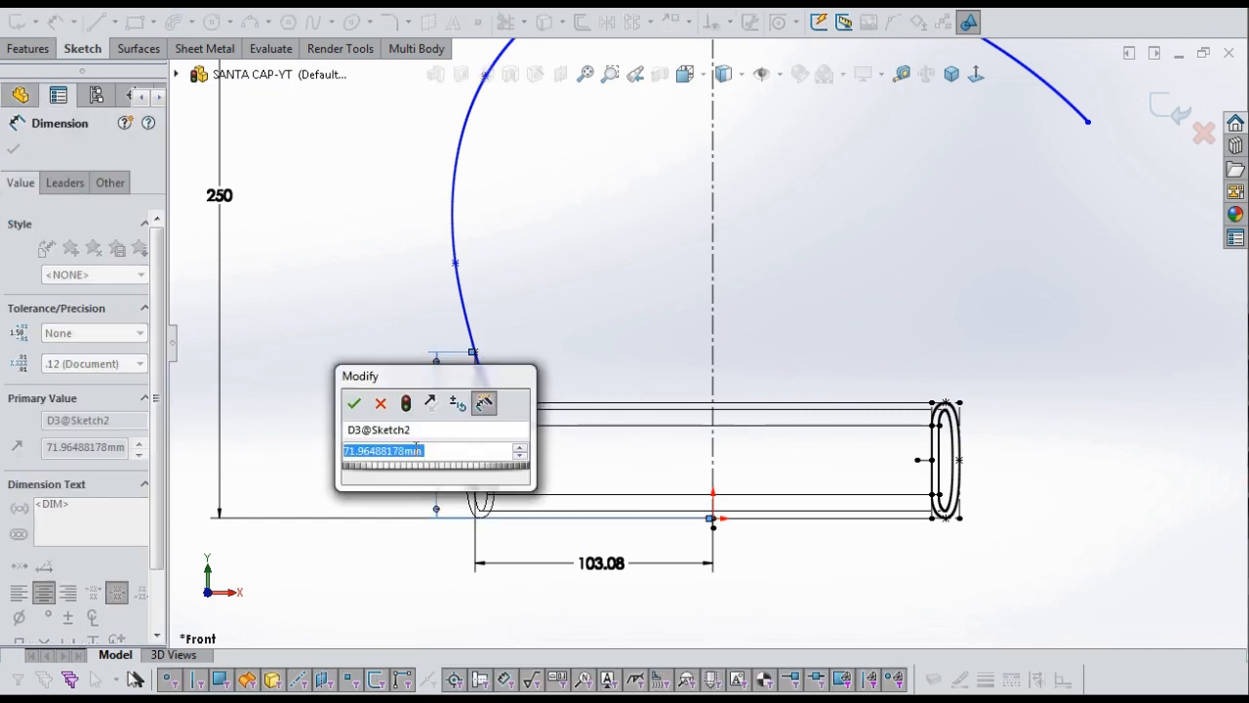
pyautogui.click(417, 450)
pyautogui.moveTo(418, 450); pyautogui.dragTo(359, 450)
pyautogui.write('1')
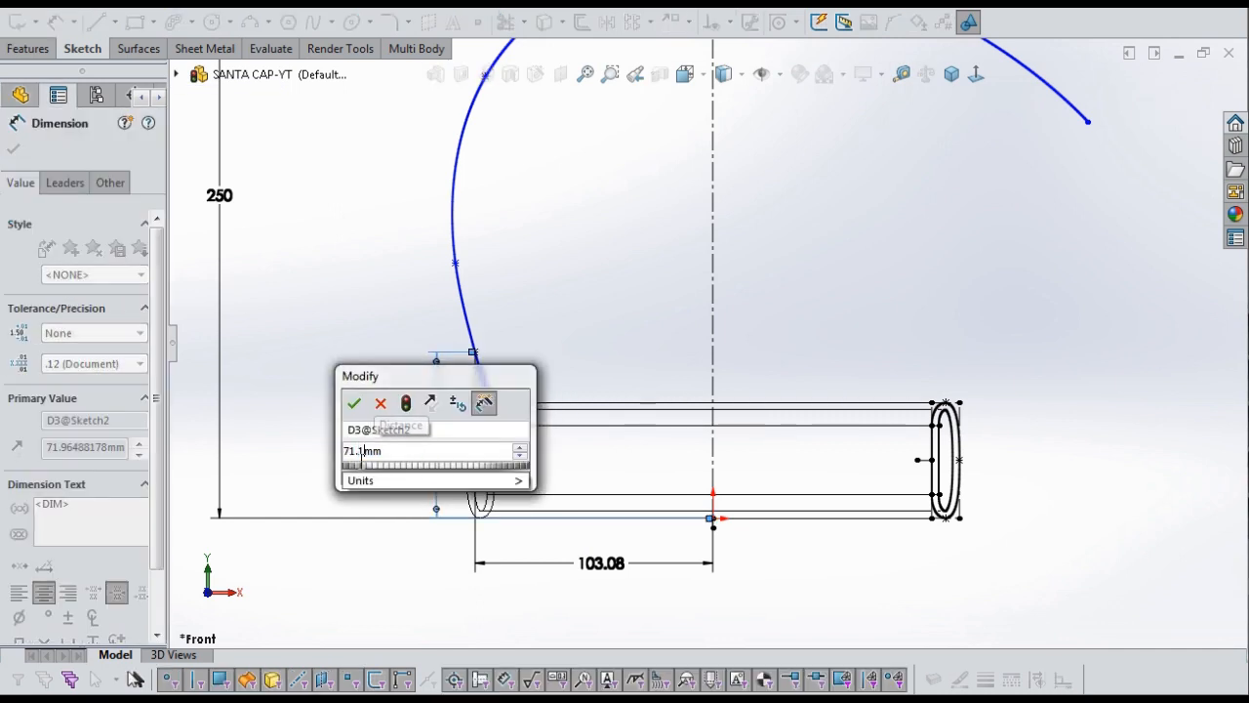
pyautogui.write('9')
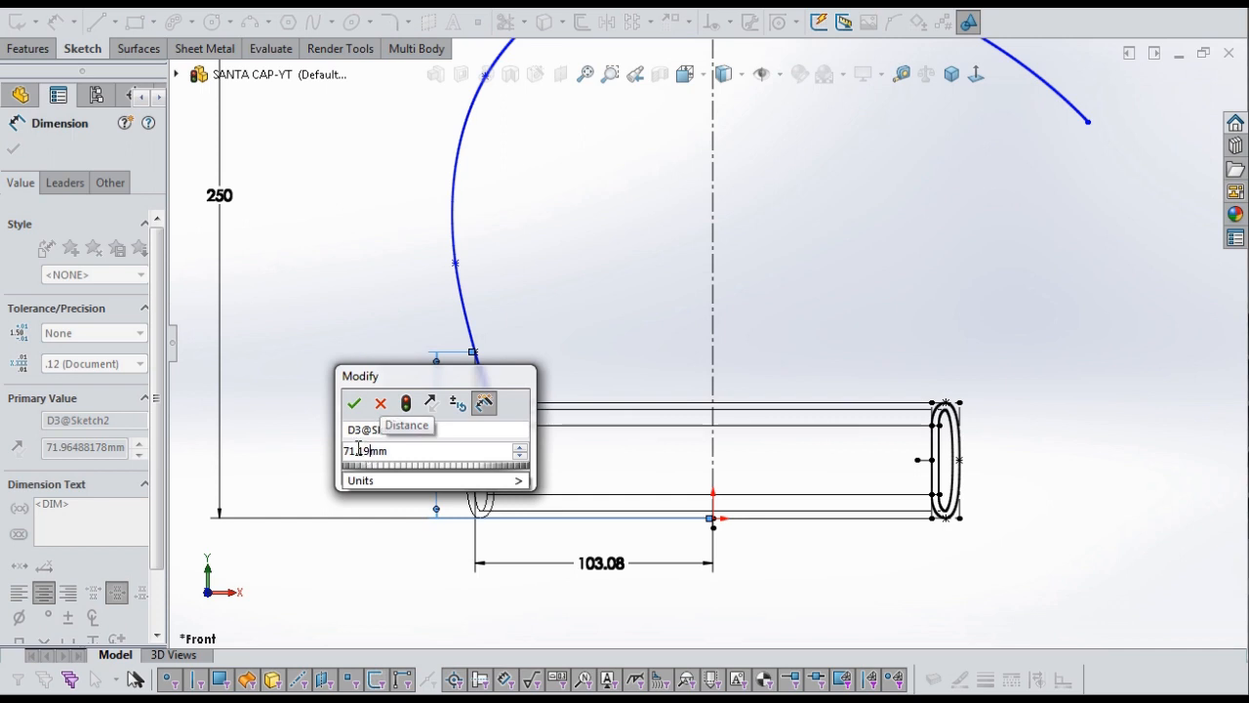
pyautogui.write('7')
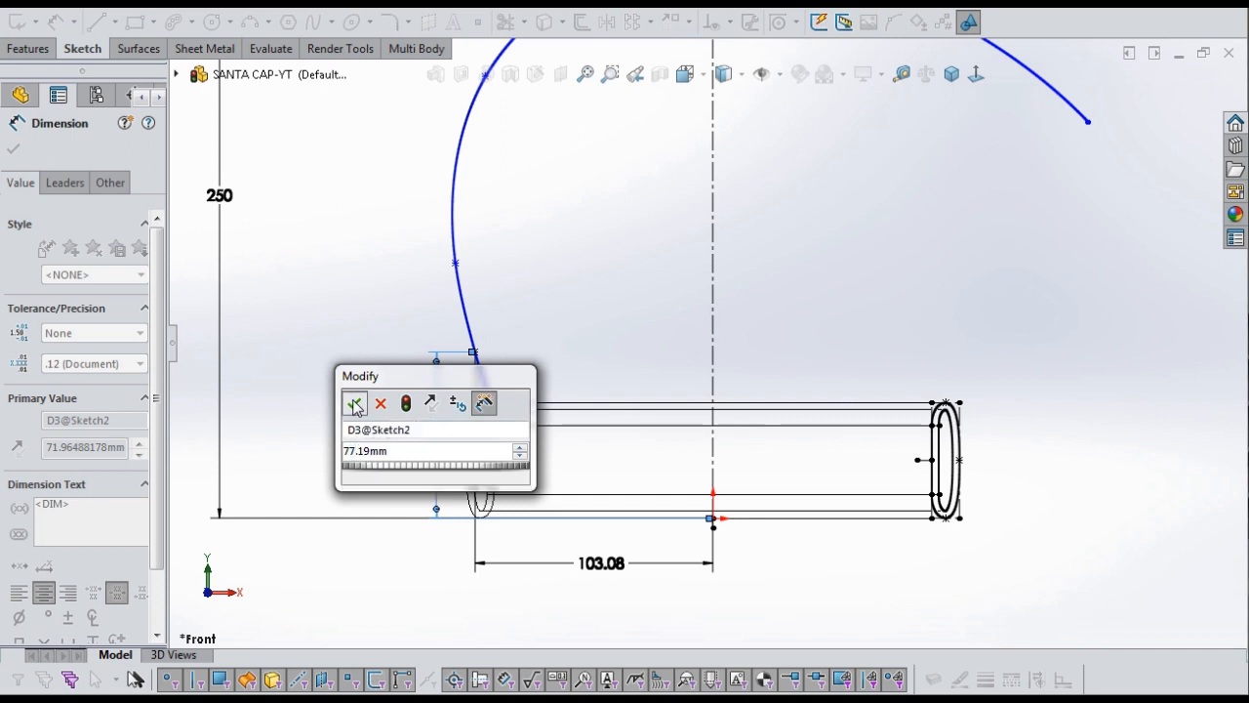
pyautogui.click(354, 402)
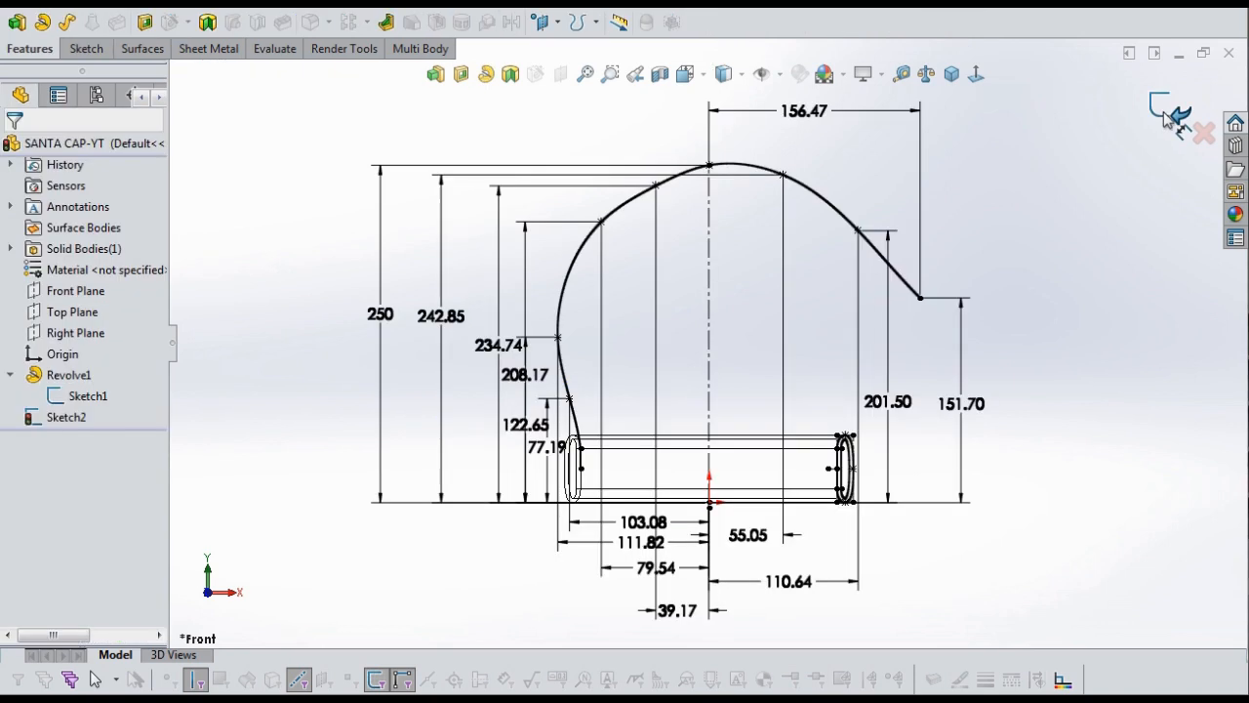
# Move the 156.47 mm dimension slightly closer to the outline and exit the sketch.
pyautogui.moveTo(832, 127); pyautogui.dragTo(841, 128)
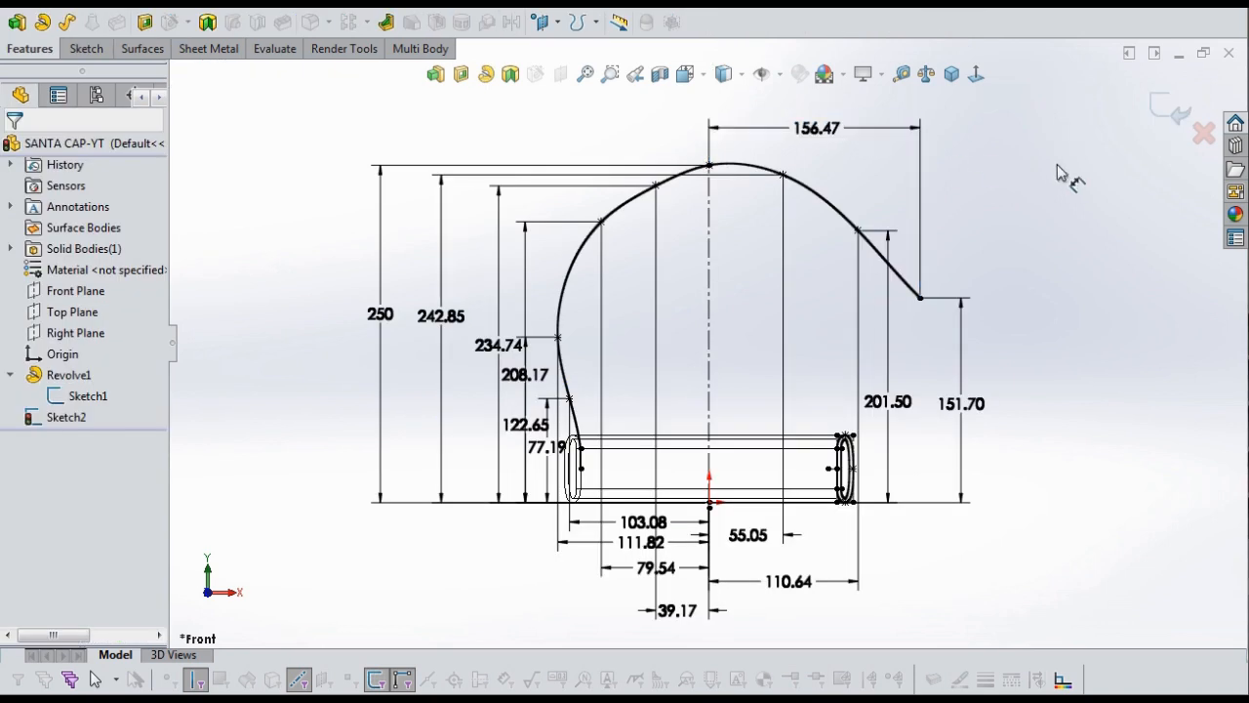
pyautogui.click(1167, 107)
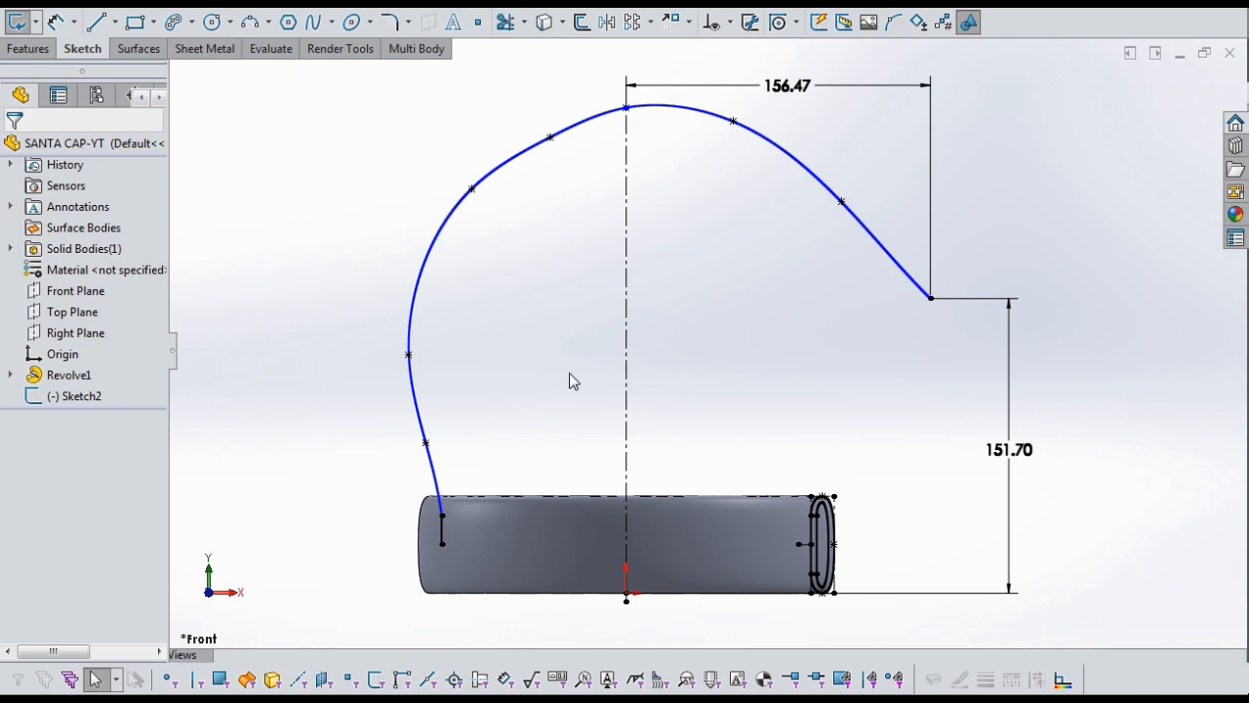
# In Sketch2, draw a 25 mm vertical line along the ring section's inner edge, from its midpoint to the upper corner.
pyautogui.scroll(1, 714, 377)
pyautogui.scroll(-1, 698, 371)
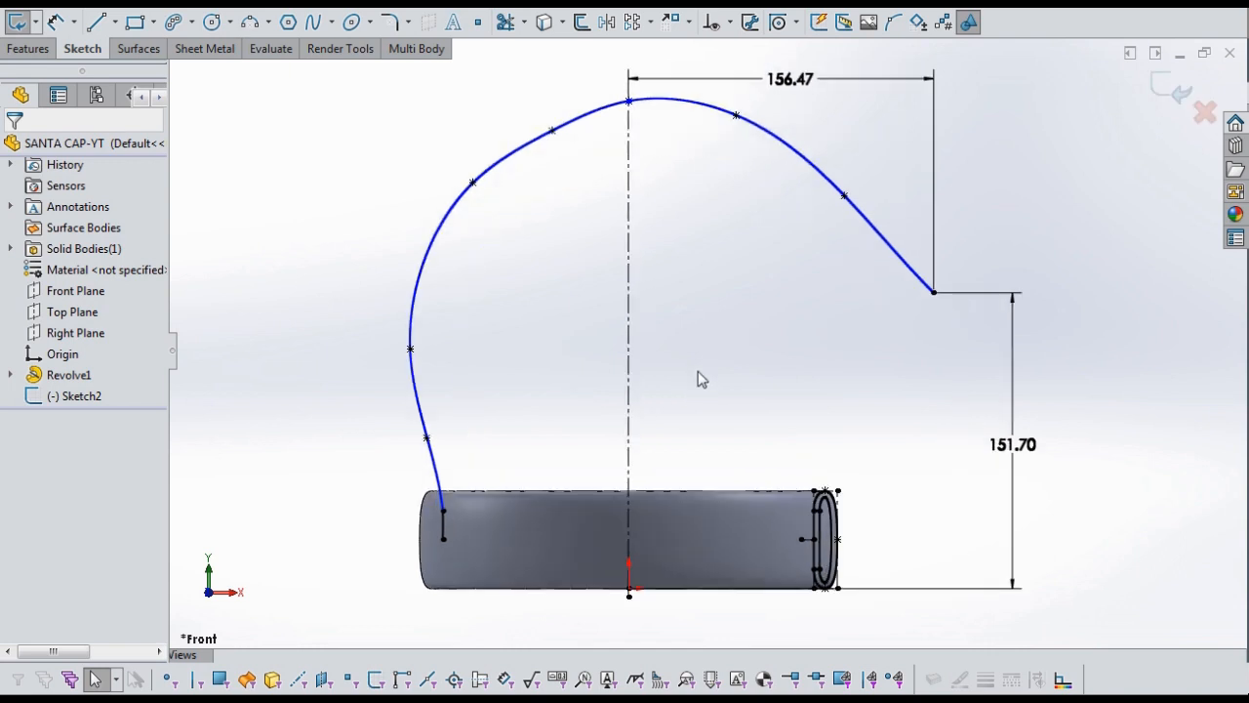
pyautogui.click(95, 21)
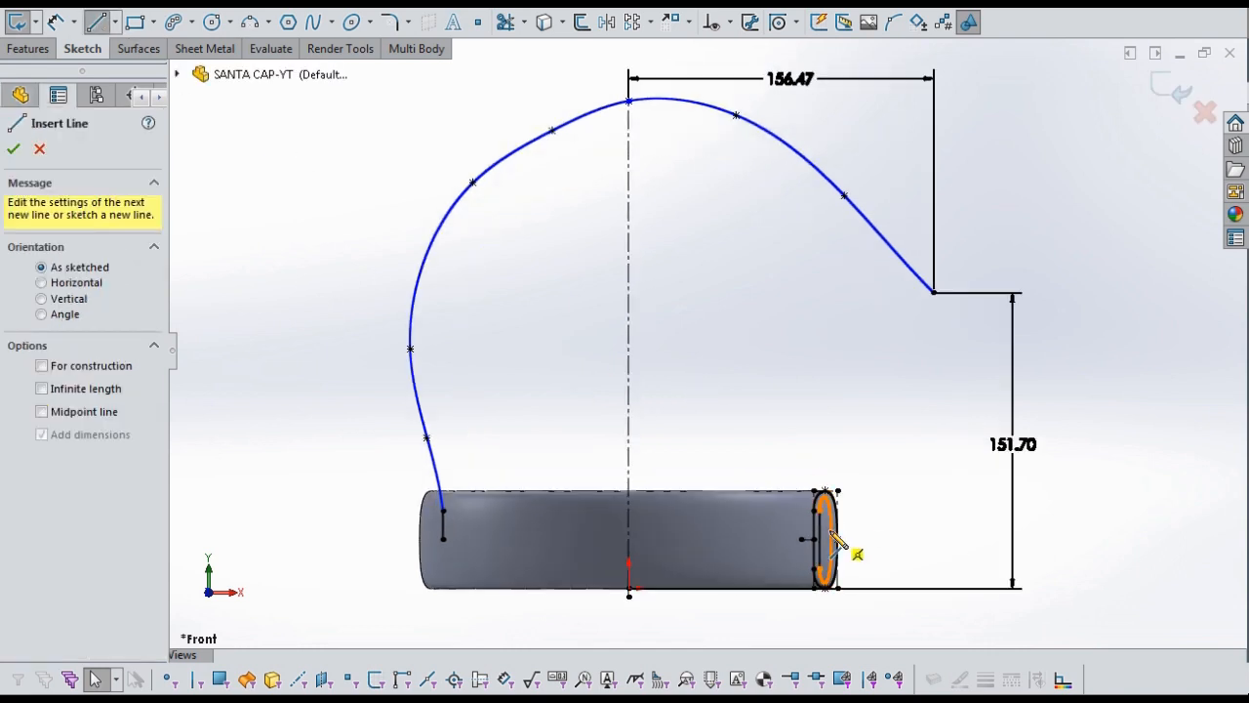
pyautogui.scroll(-3, 837, 535)
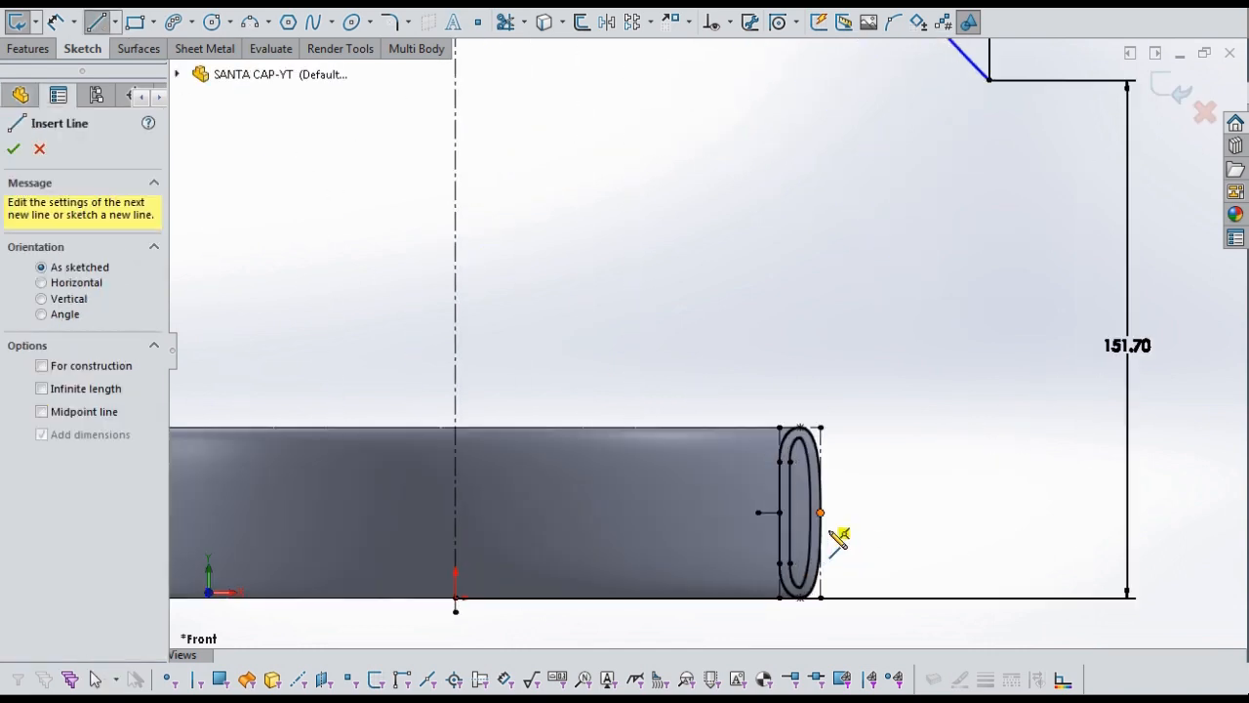
pyautogui.click(779, 513)
pyautogui.click(779, 428)
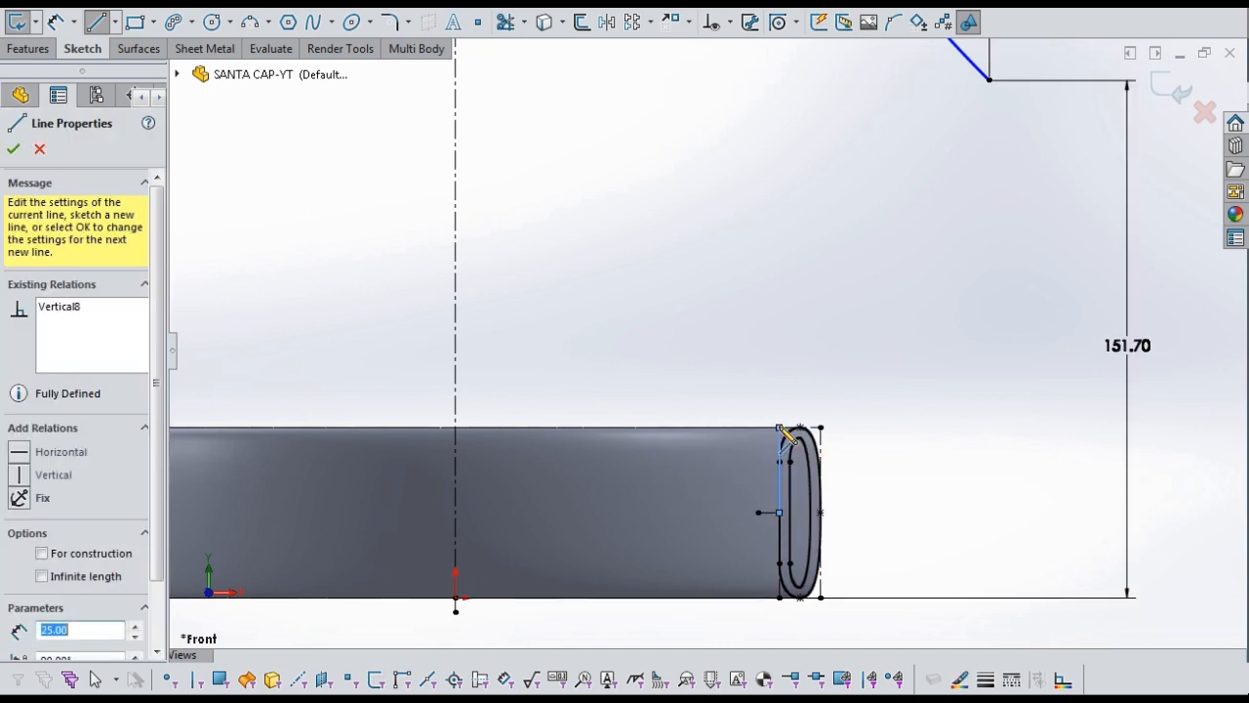
pyautogui.rightClick(822, 371)
pyautogui.click(849, 373)
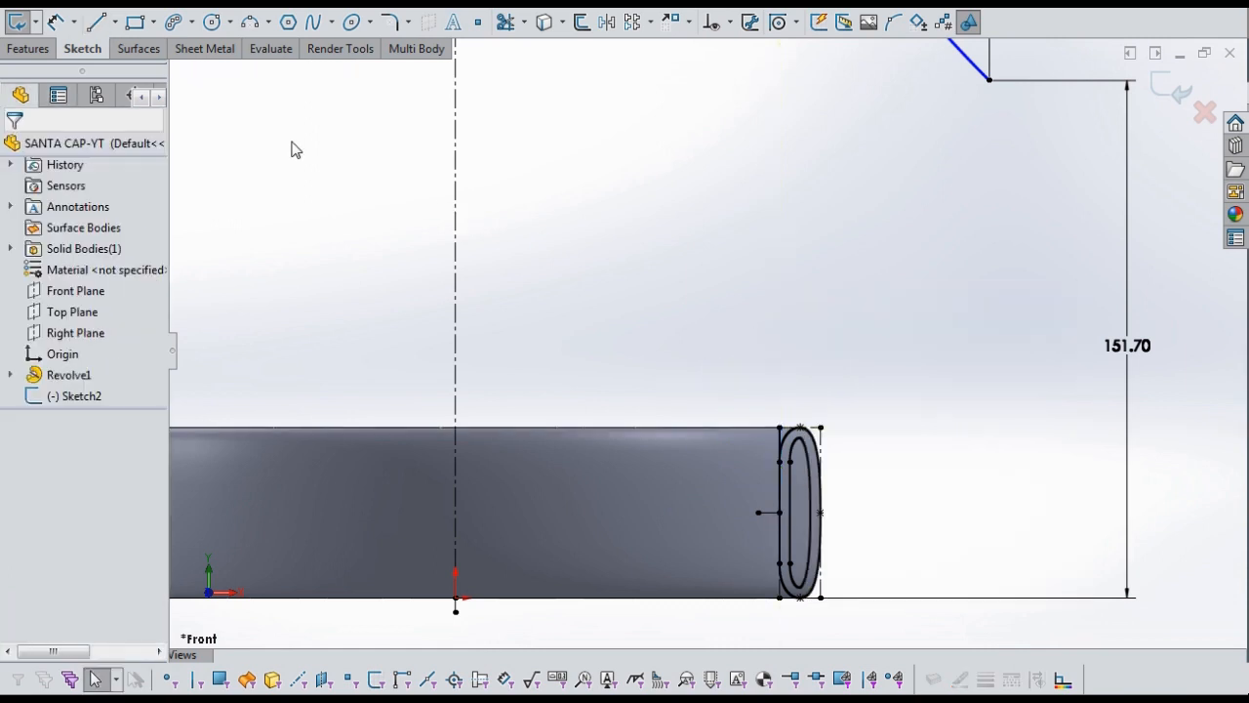
# Sketch a five-point spline from the 25 mm line's upper end, bulging outward and curving up inside the outline toward the centerline.
pyautogui.click(308, 27)
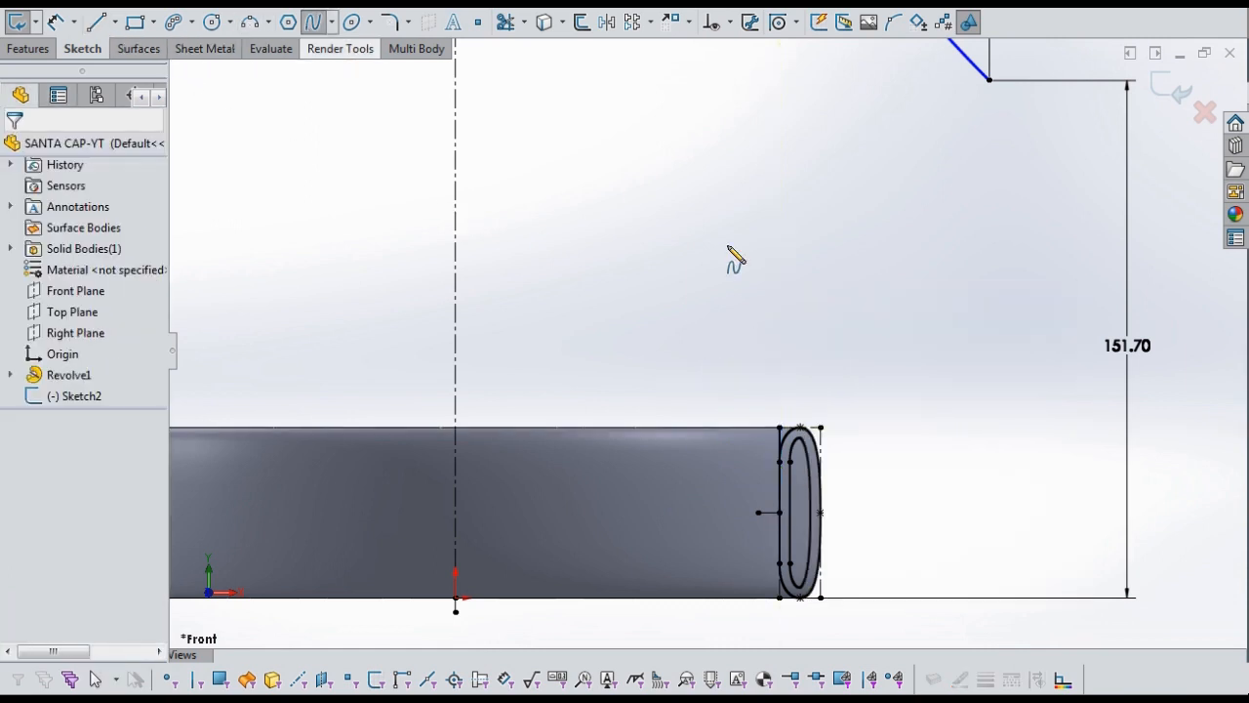
pyautogui.click(780, 428)
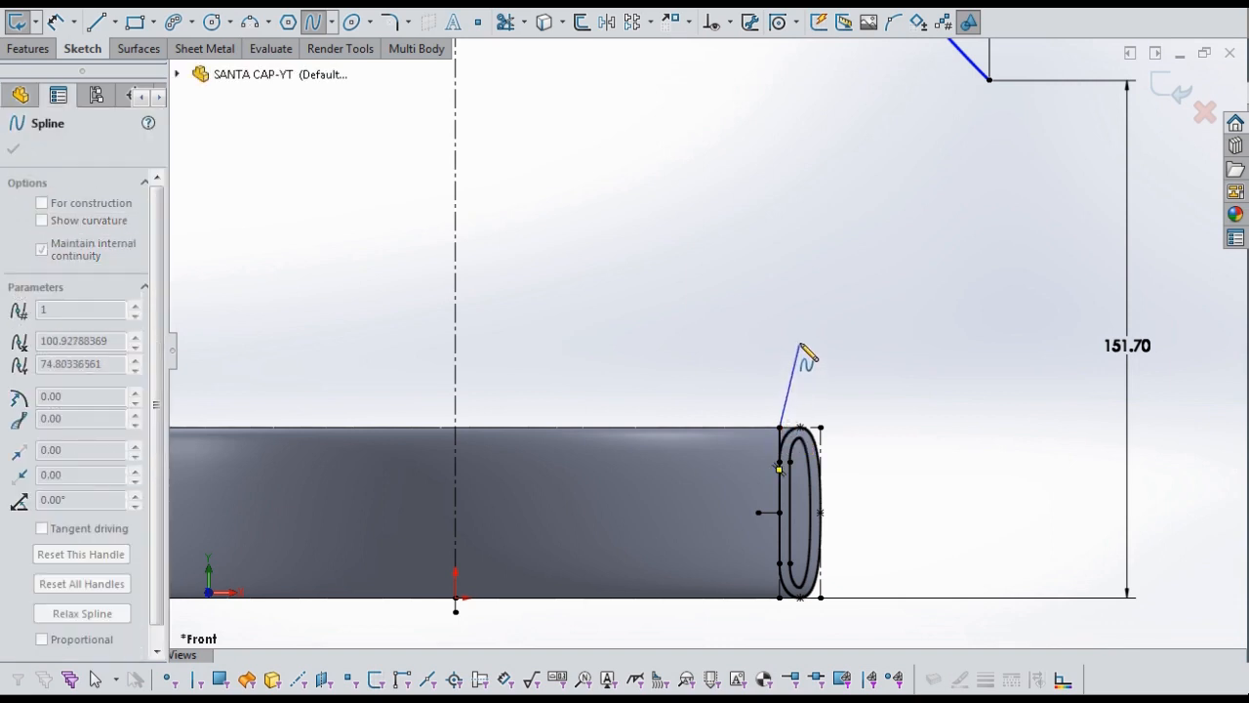
pyautogui.click(800, 343)
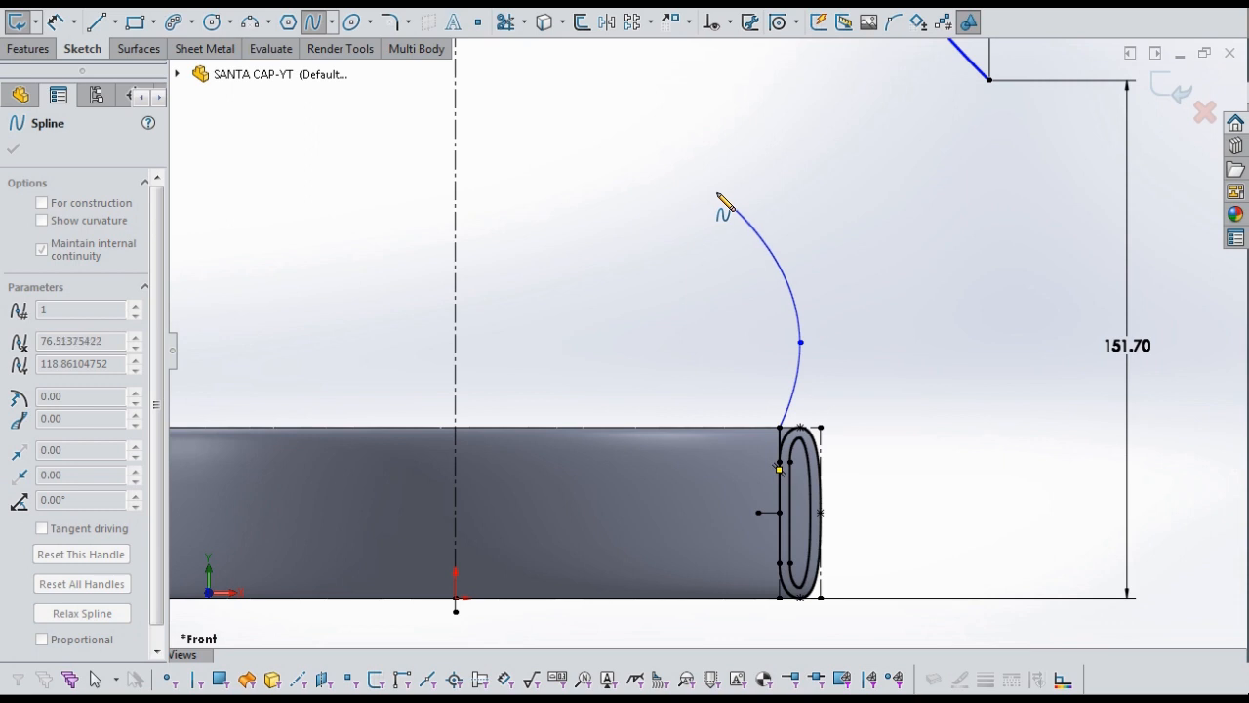
pyautogui.click(717, 191)
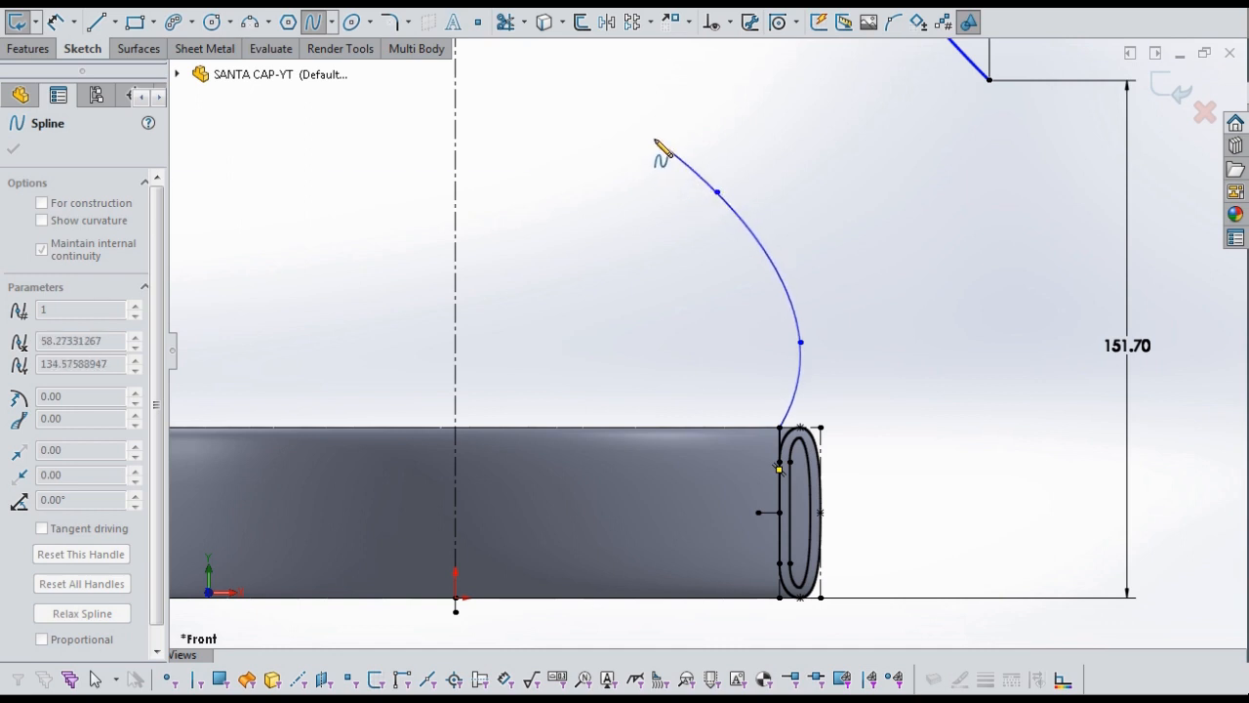
pyautogui.click(655, 139)
pyautogui.press('z')
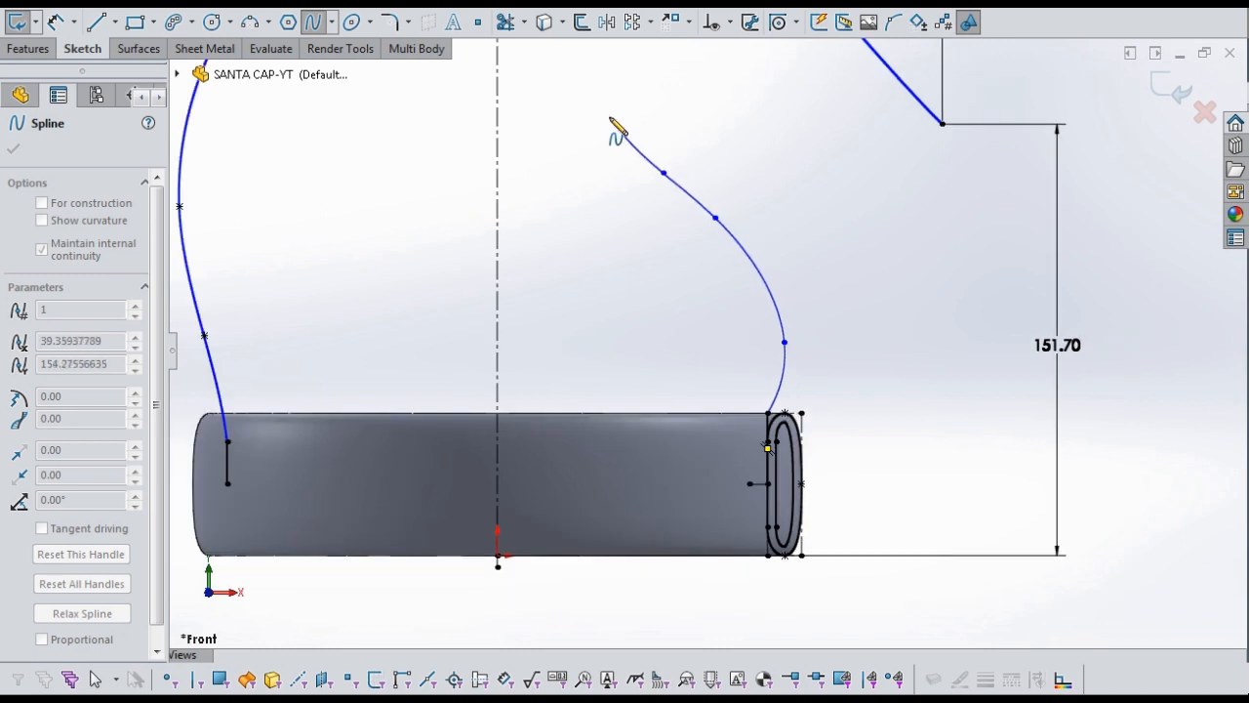
pyautogui.rightClick(617, 127)
pyautogui.click(634, 130)
pyautogui.scroll(-3, 697, 187)
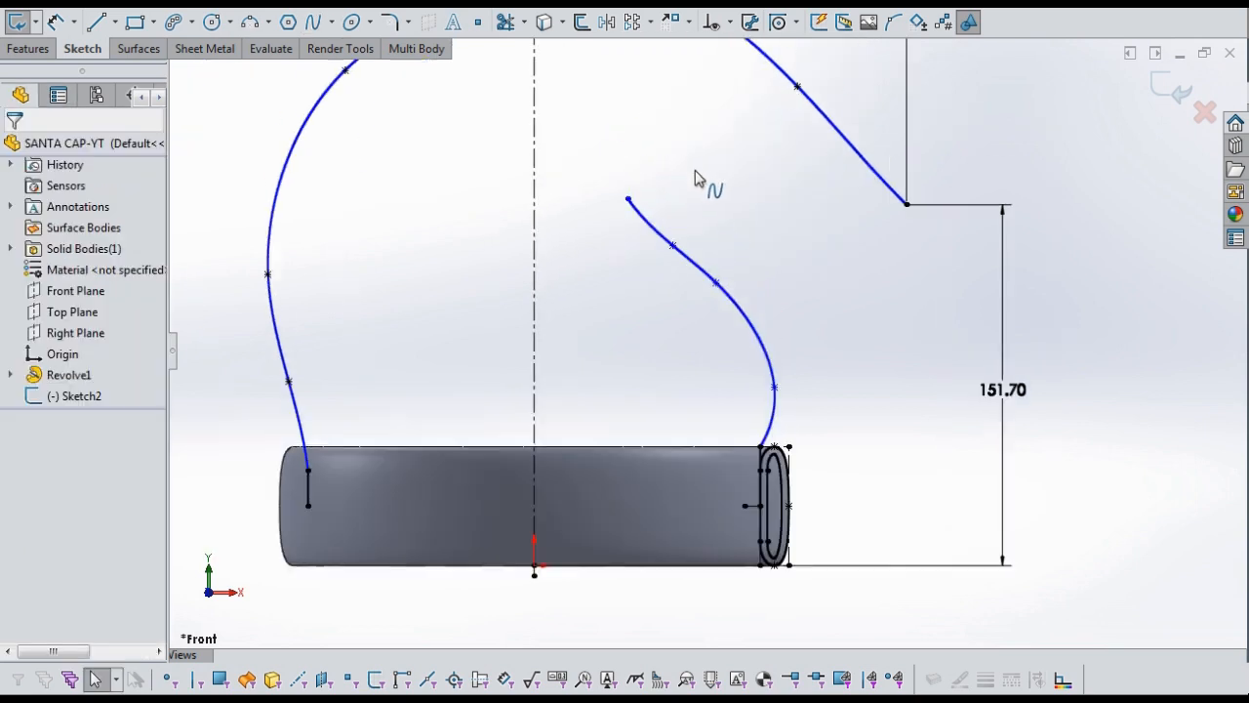
pyautogui.click(253, 26)
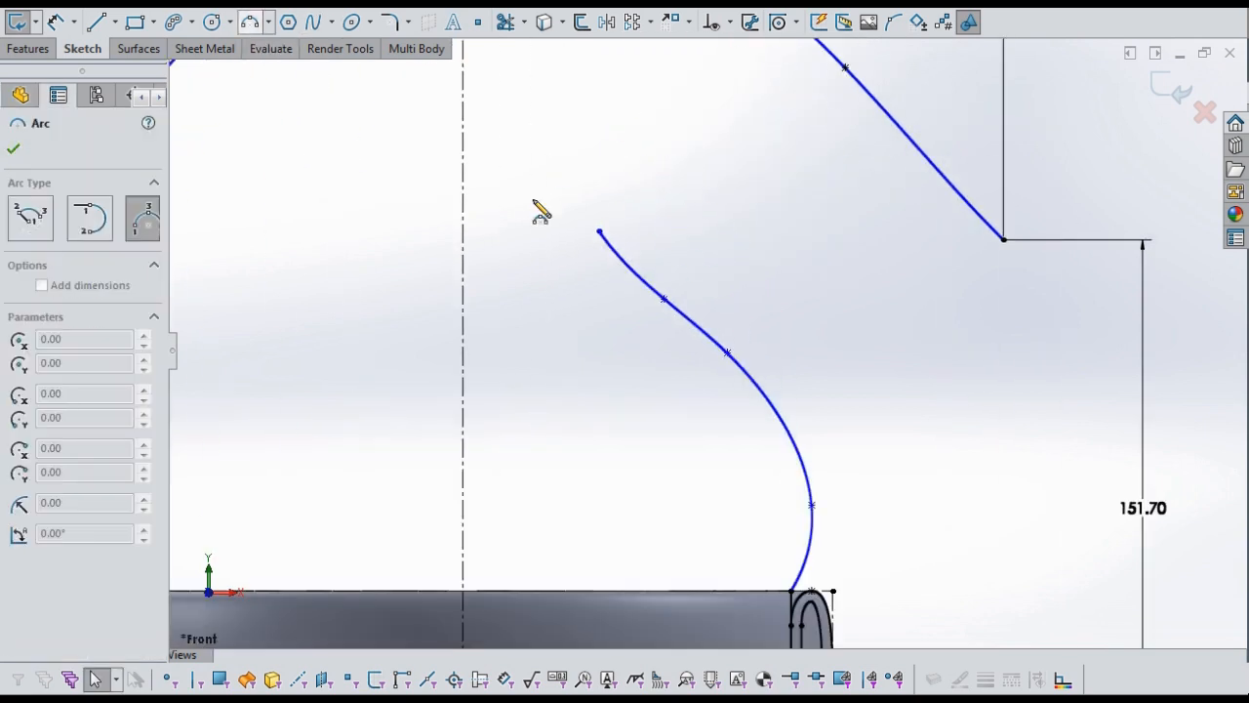
pyautogui.click(601, 233)
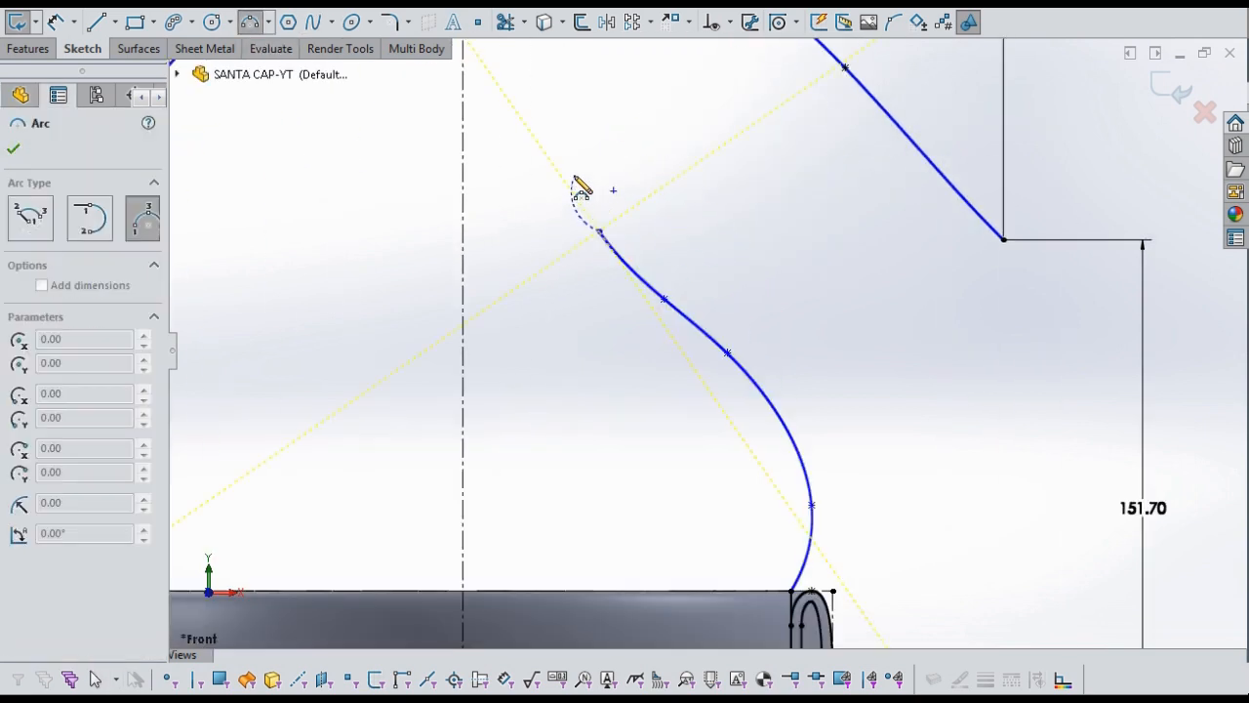
pyautogui.rightClick(580, 180)
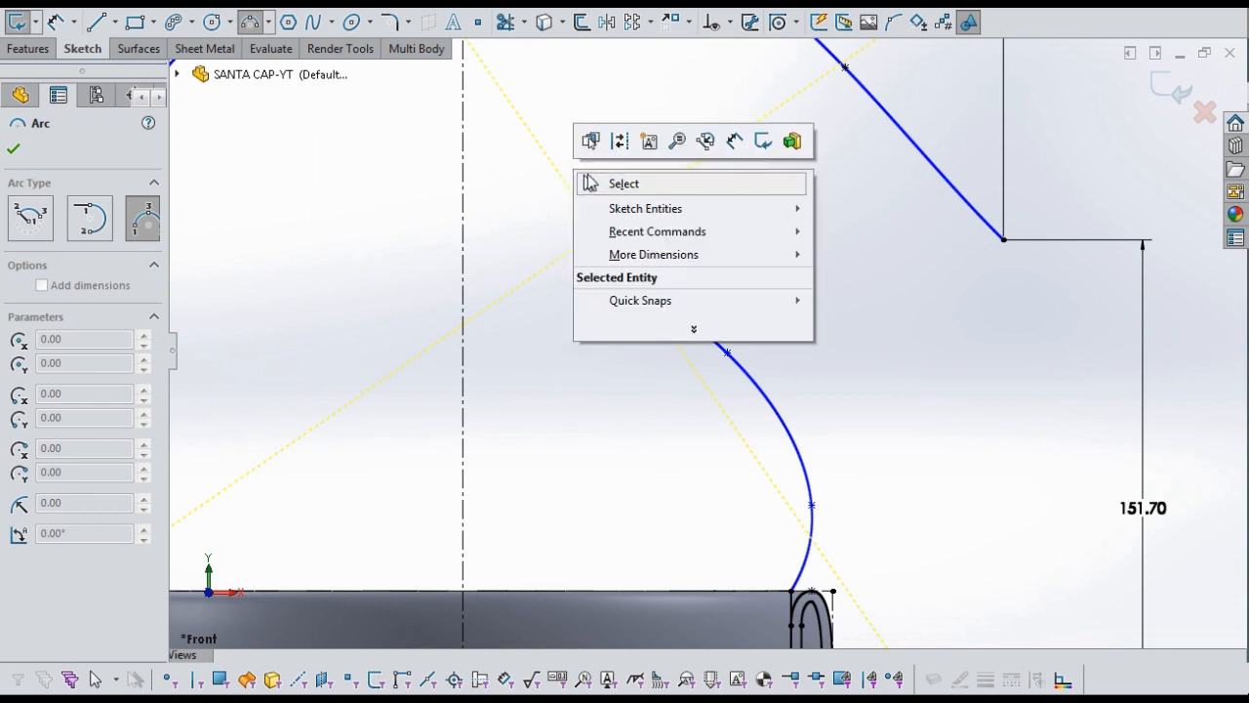
pyautogui.click(623, 183)
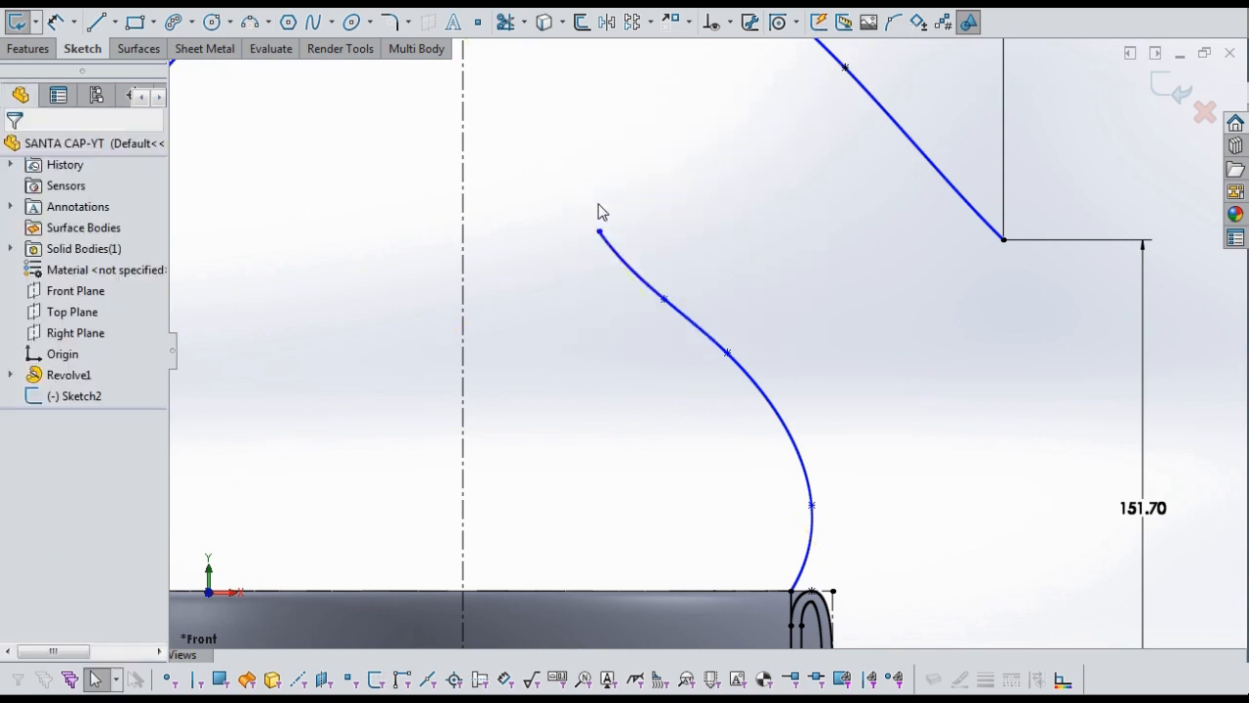
# Draw a short three-point arc curving upward from the inner spline's free end.
pyautogui.click(250, 22)
pyautogui.click(599, 233)
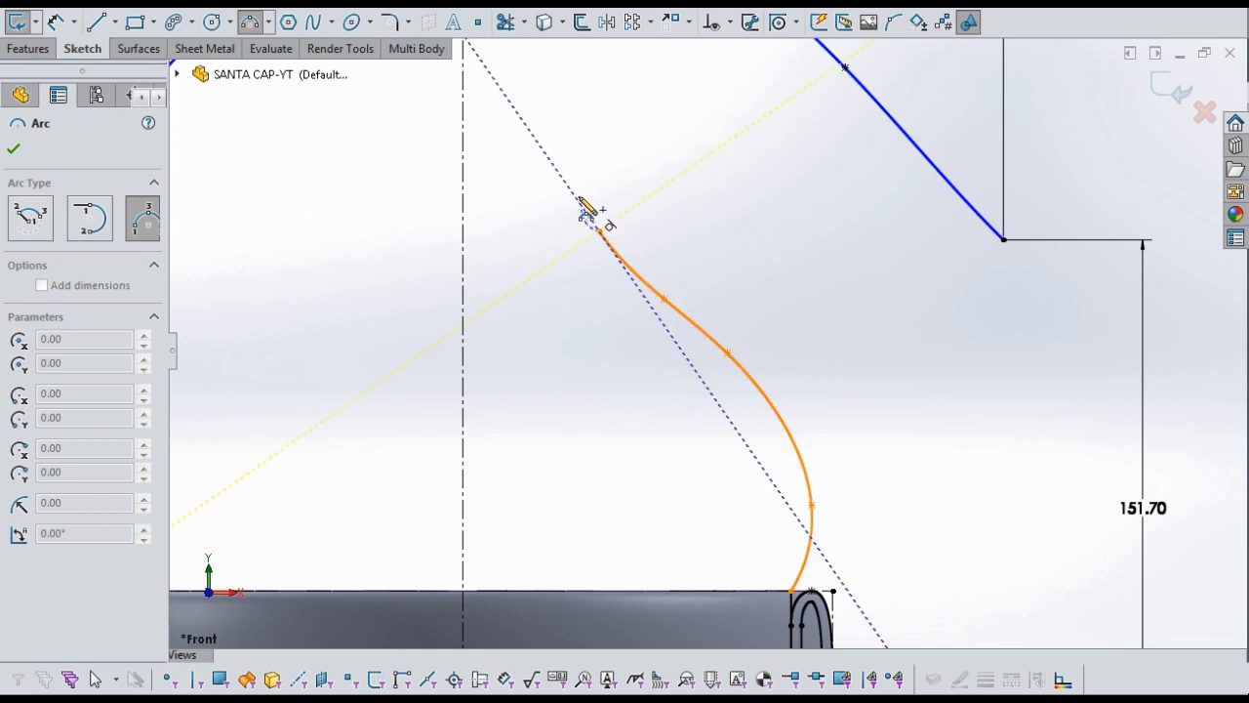
pyautogui.click(568, 174)
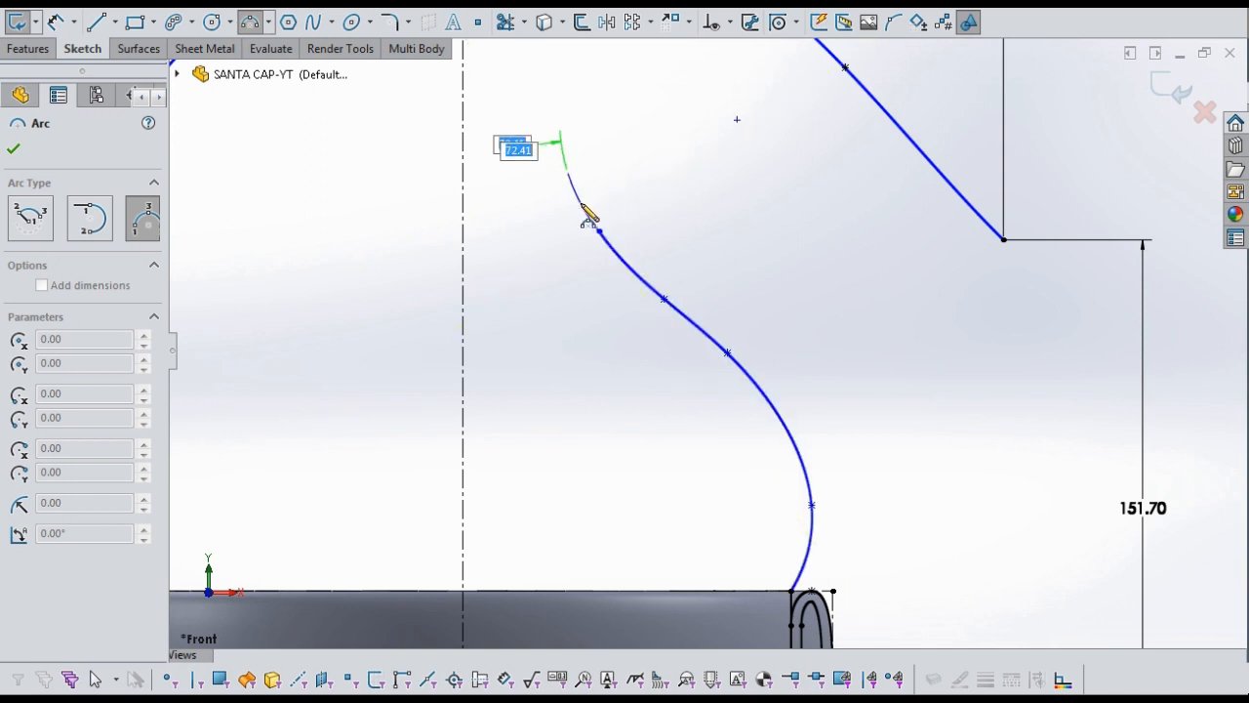
pyautogui.click(583, 211)
pyautogui.press('Escape')
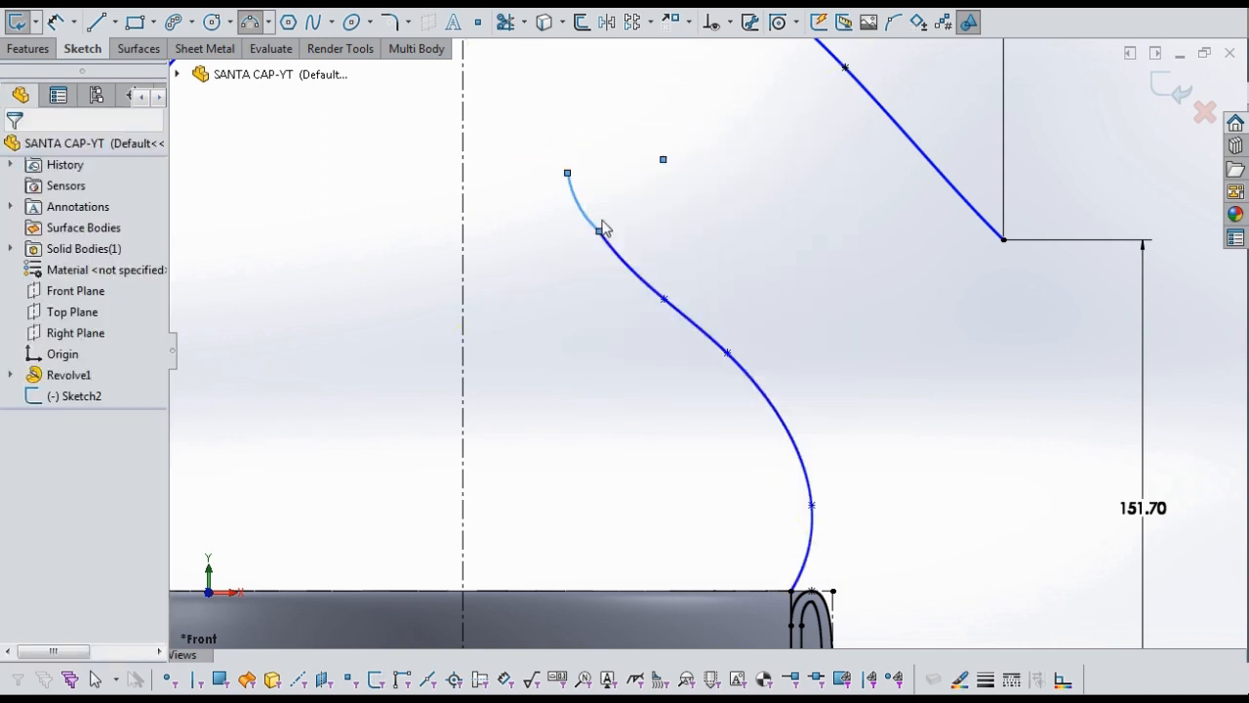
pyautogui.press('f')
pyautogui.click(643, 280)
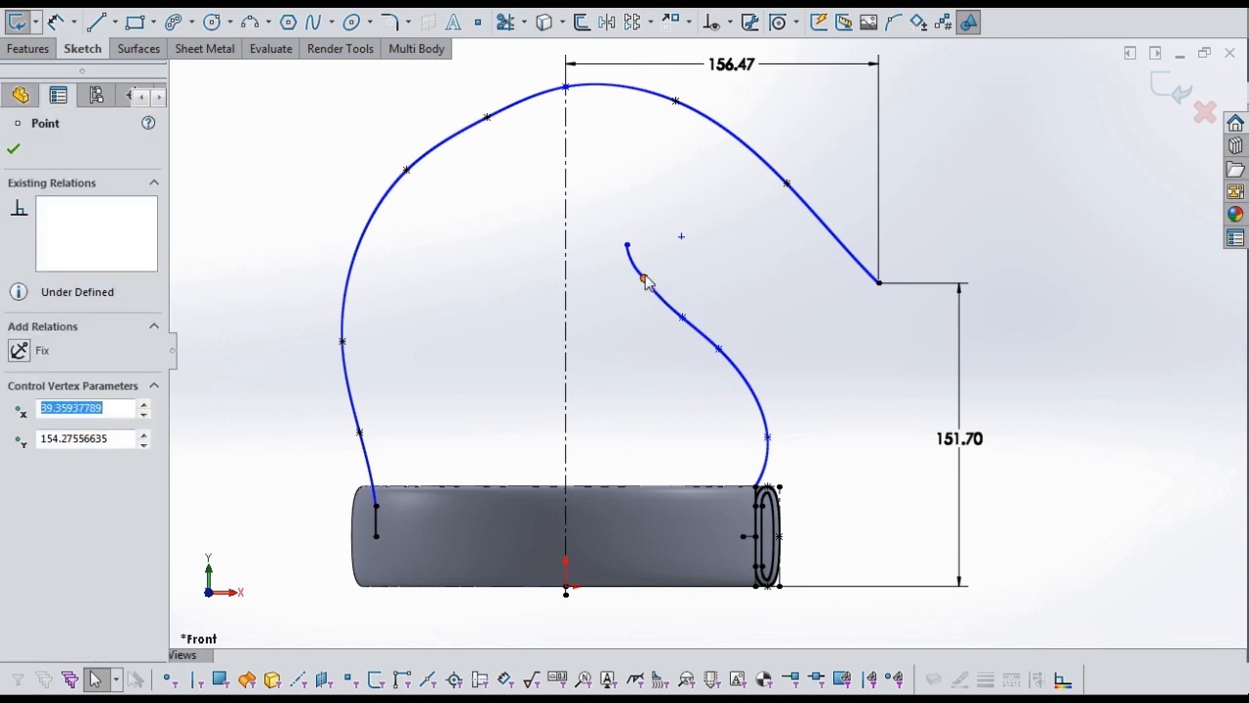
pyautogui.click(723, 283)
pyautogui.scroll(-3, 681, 298)
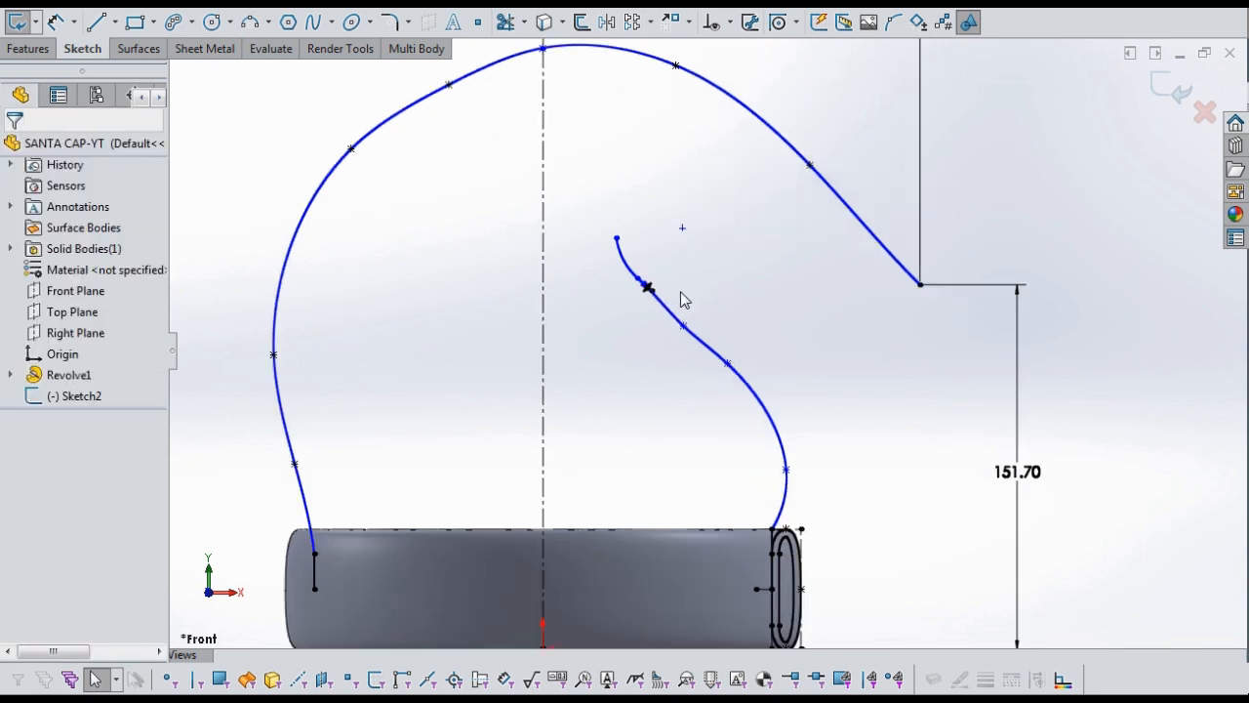
# Dimension the height of the inner spline's lowest bulge point above the ring section's lower corner and set it to 83.57 mm.
pyautogui.scroll(4, 706, 357)
pyautogui.scroll(-2, 695, 444)
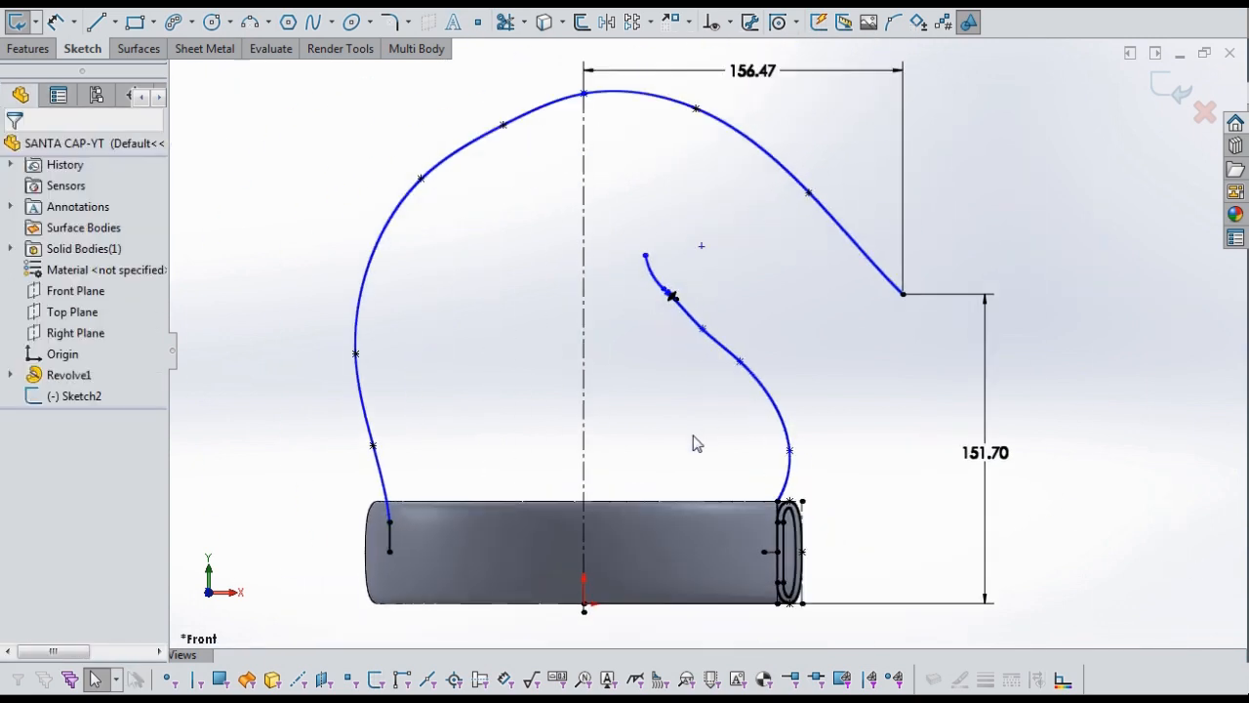
pyautogui.moveTo(854, 401); pyautogui.dragTo(846, 370, button='right')
pyautogui.click(791, 454)
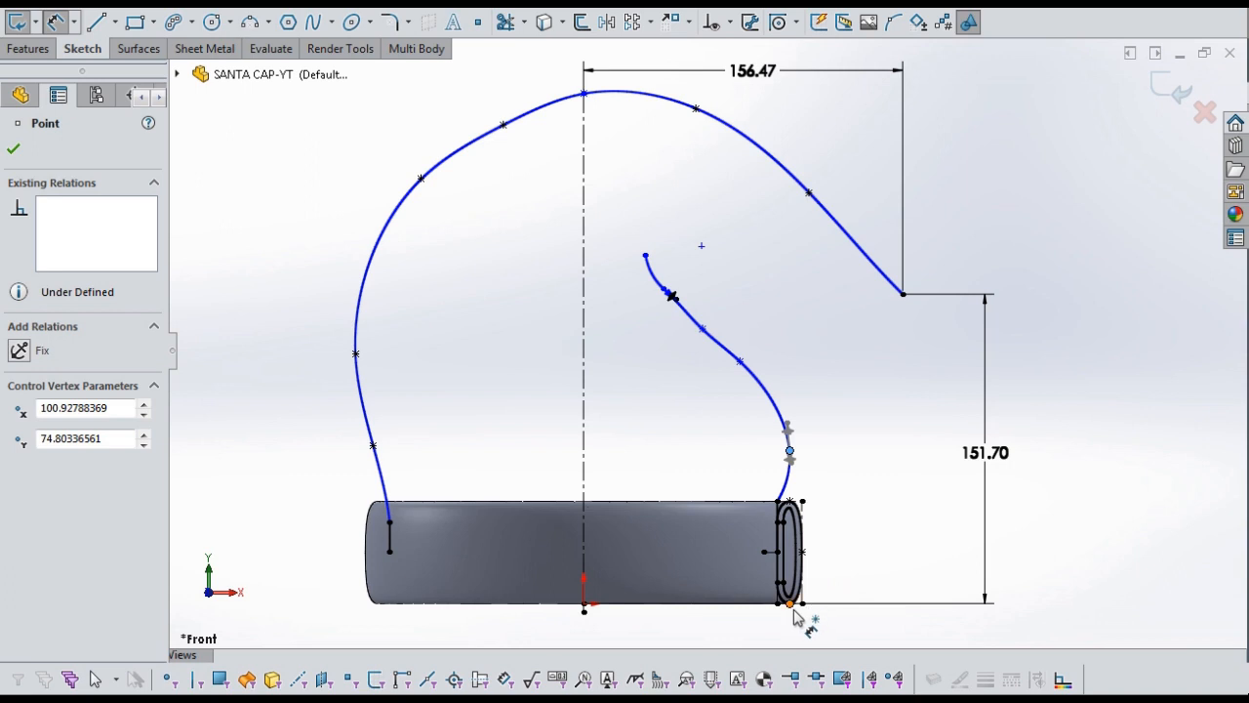
pyautogui.scroll(-2, 806, 621)
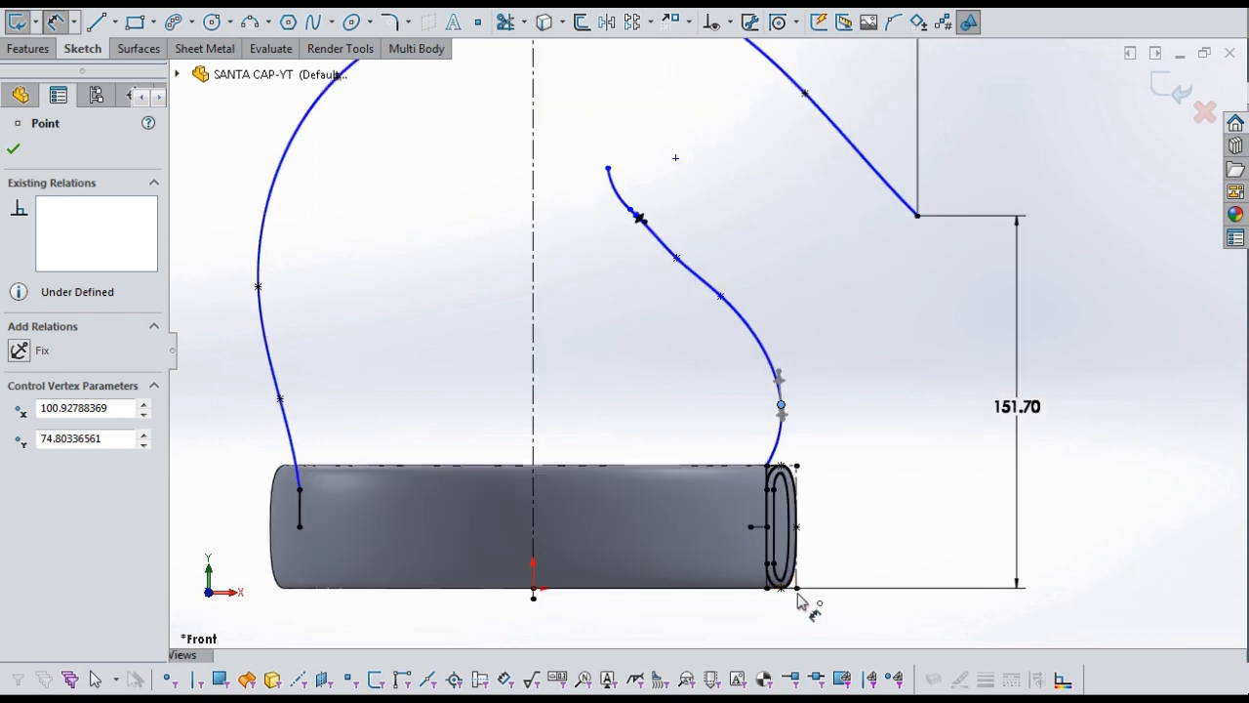
pyautogui.click(796, 589)
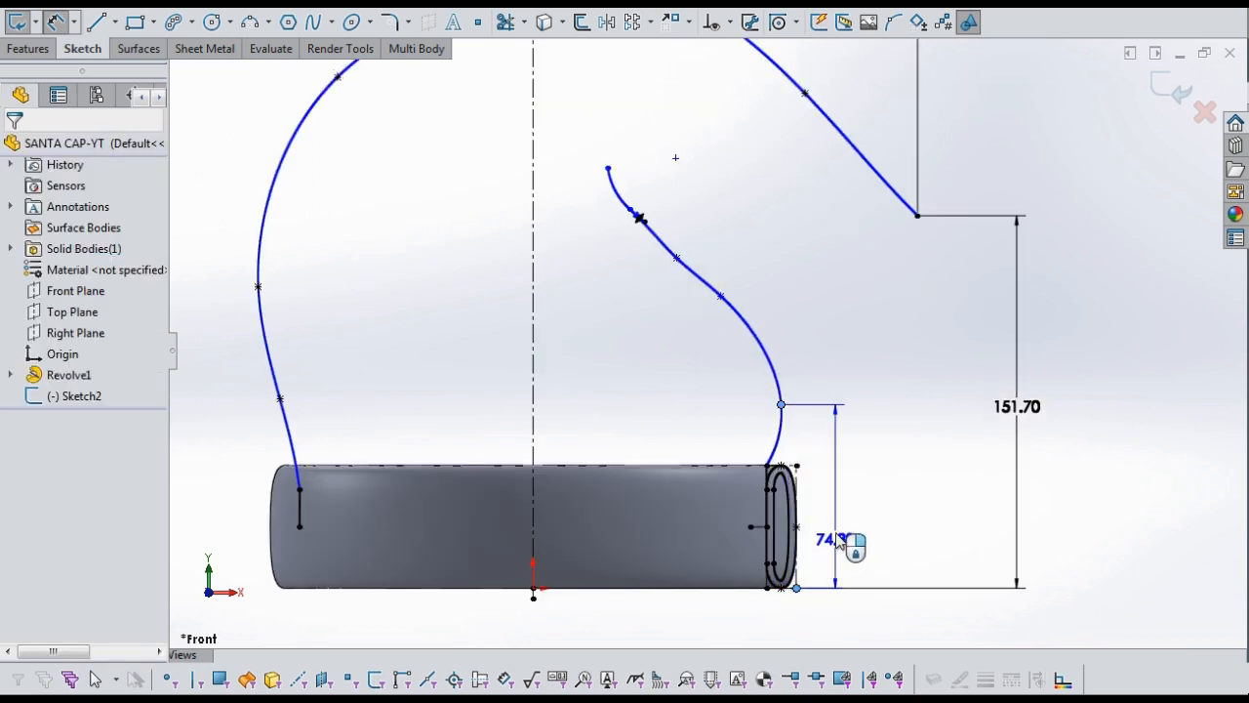
pyautogui.click(838, 522)
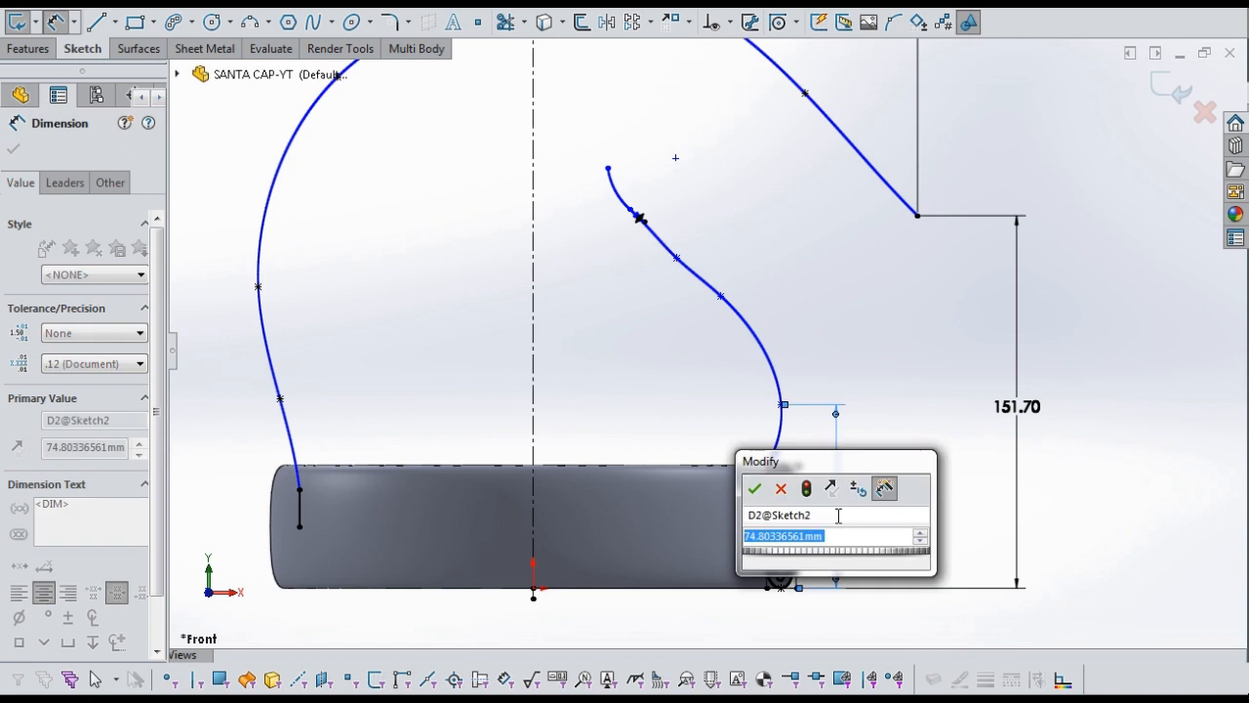
pyautogui.click(919, 531)
pyautogui.click(782, 538)
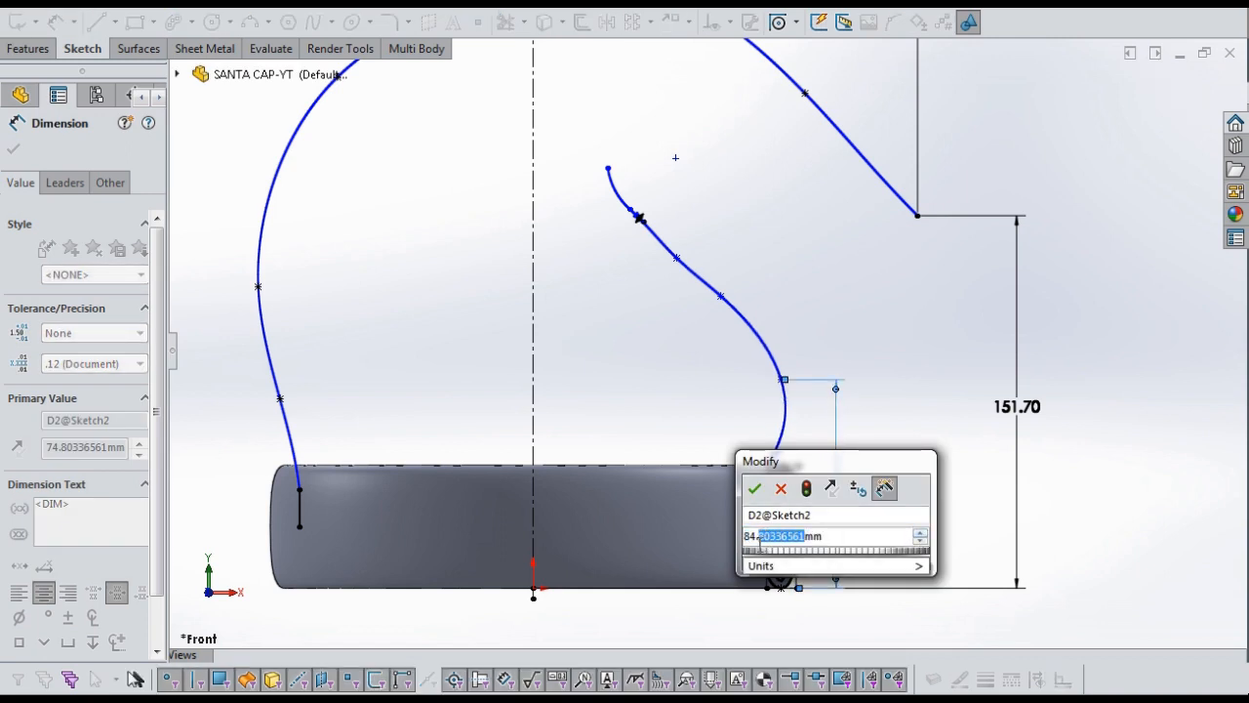
pyautogui.write('57')
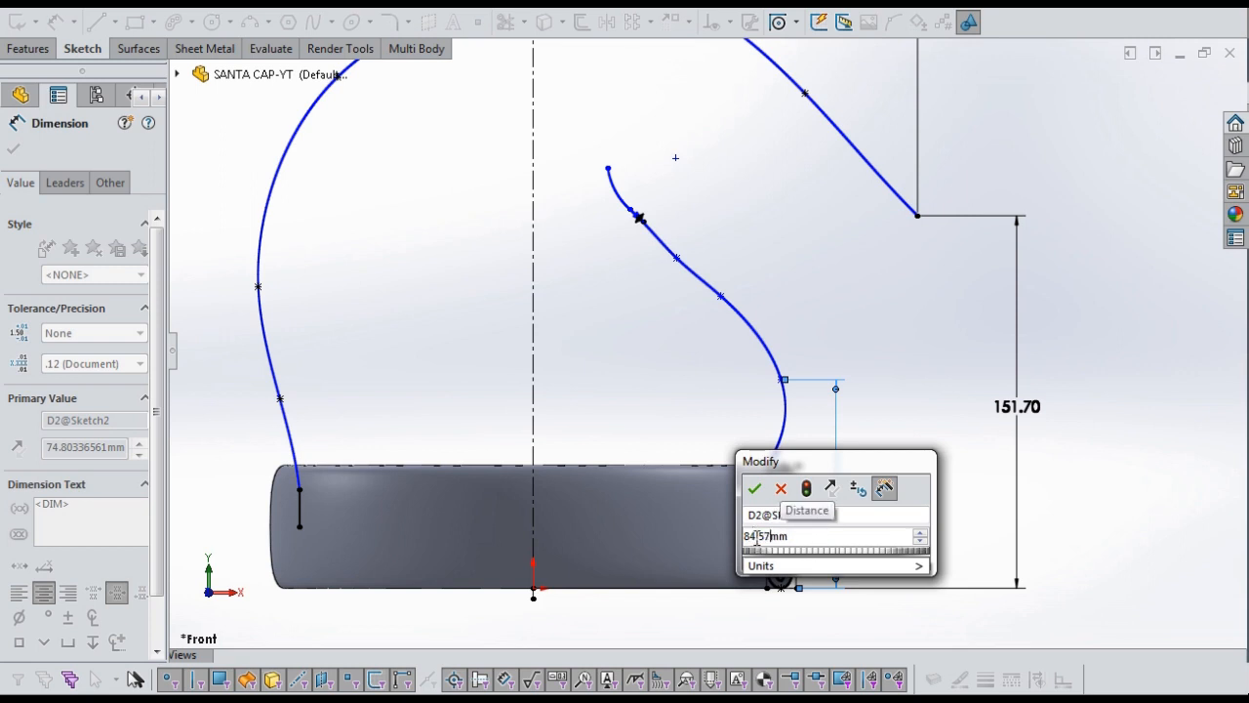
pyautogui.moveTo(757, 538); pyautogui.dragTo(751, 536)
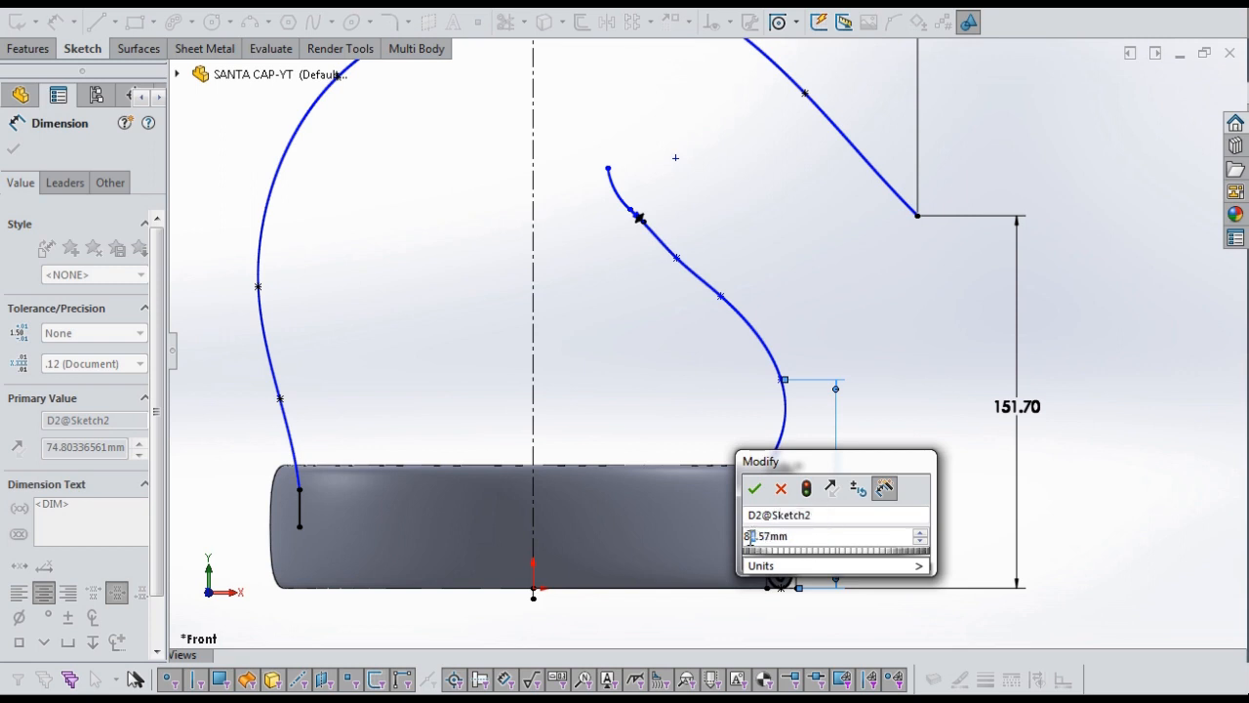
pyautogui.click(755, 490)
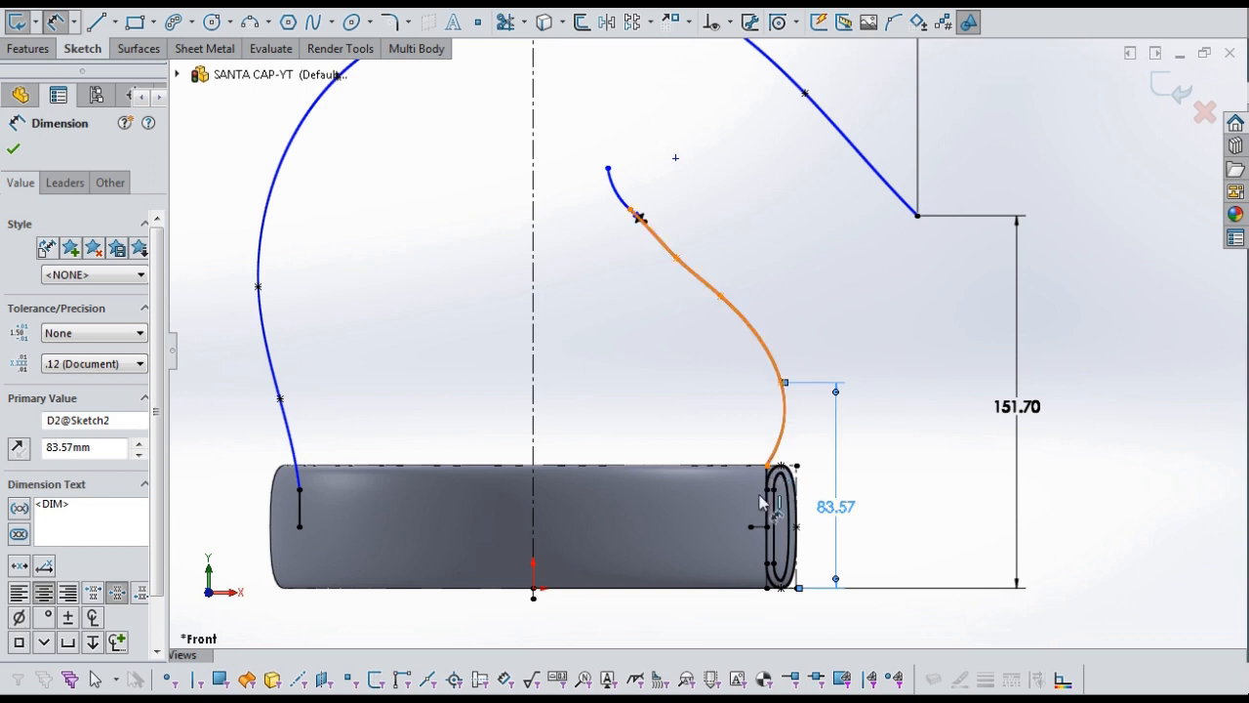
# Dimension the horizontal distance from the origin to the same inner spline point and set it to 95 mm.
pyautogui.click(537, 593)
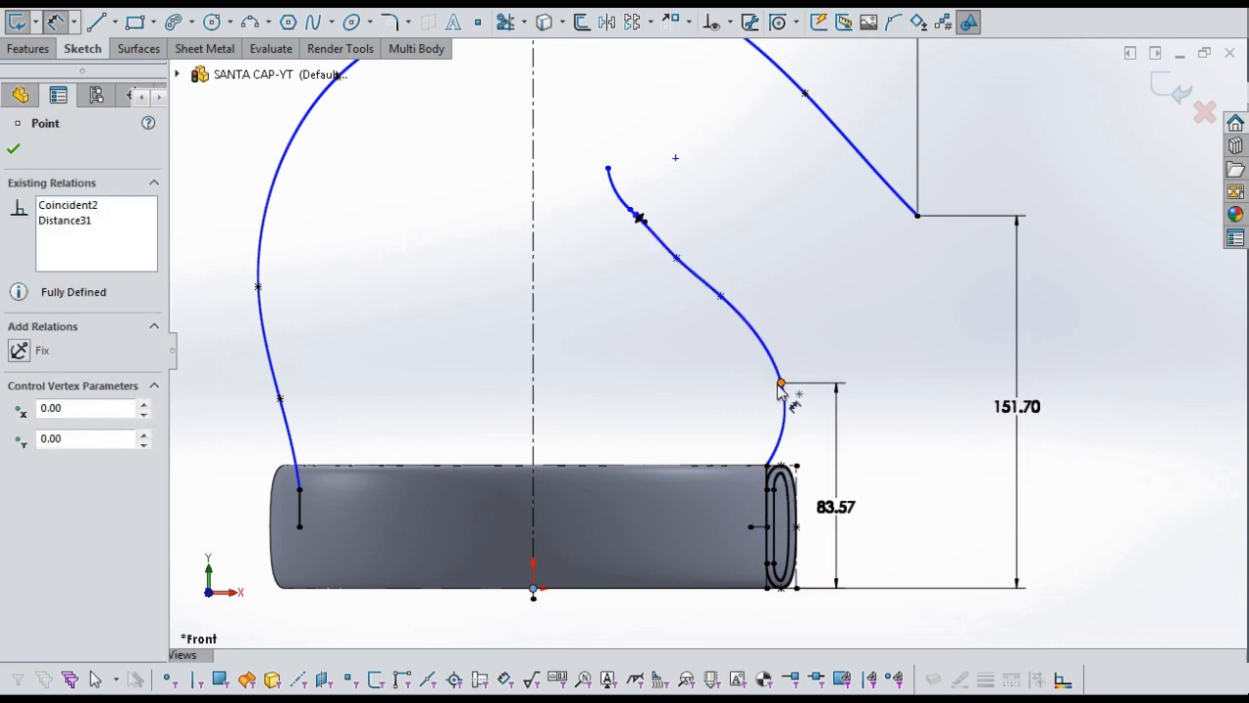
pyautogui.click(780, 383)
pyautogui.click(648, 627)
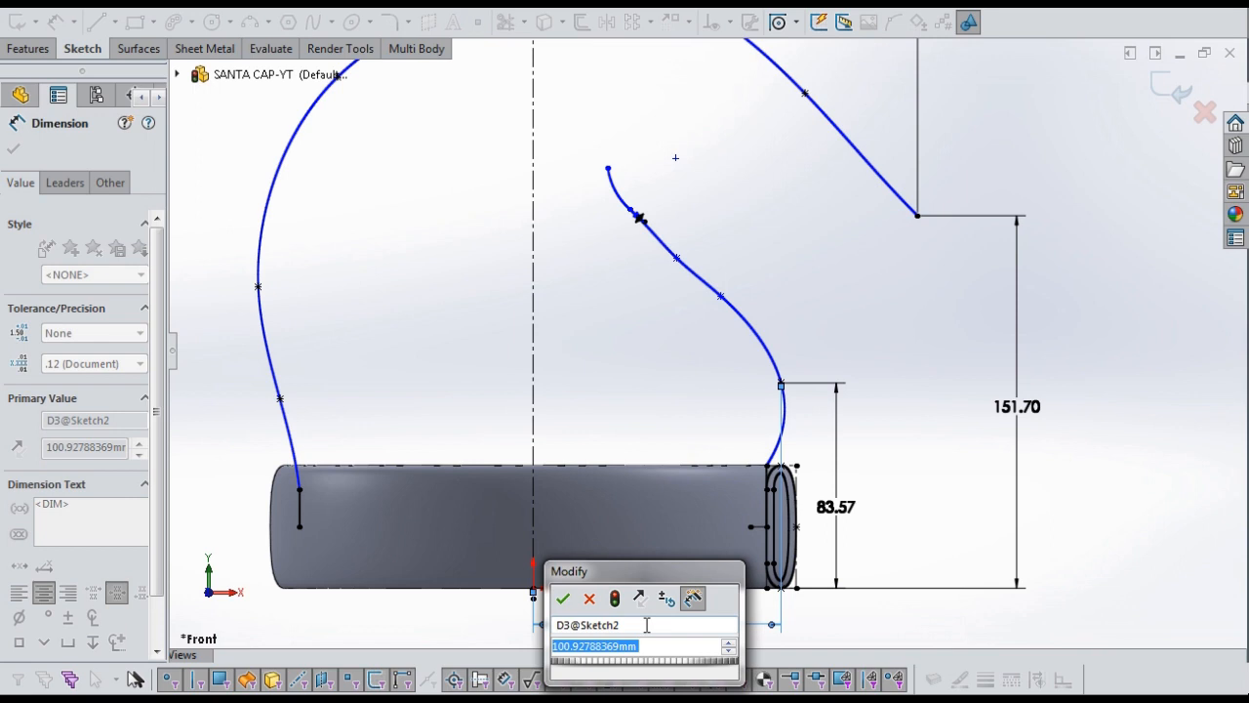
pyautogui.write('60.33')
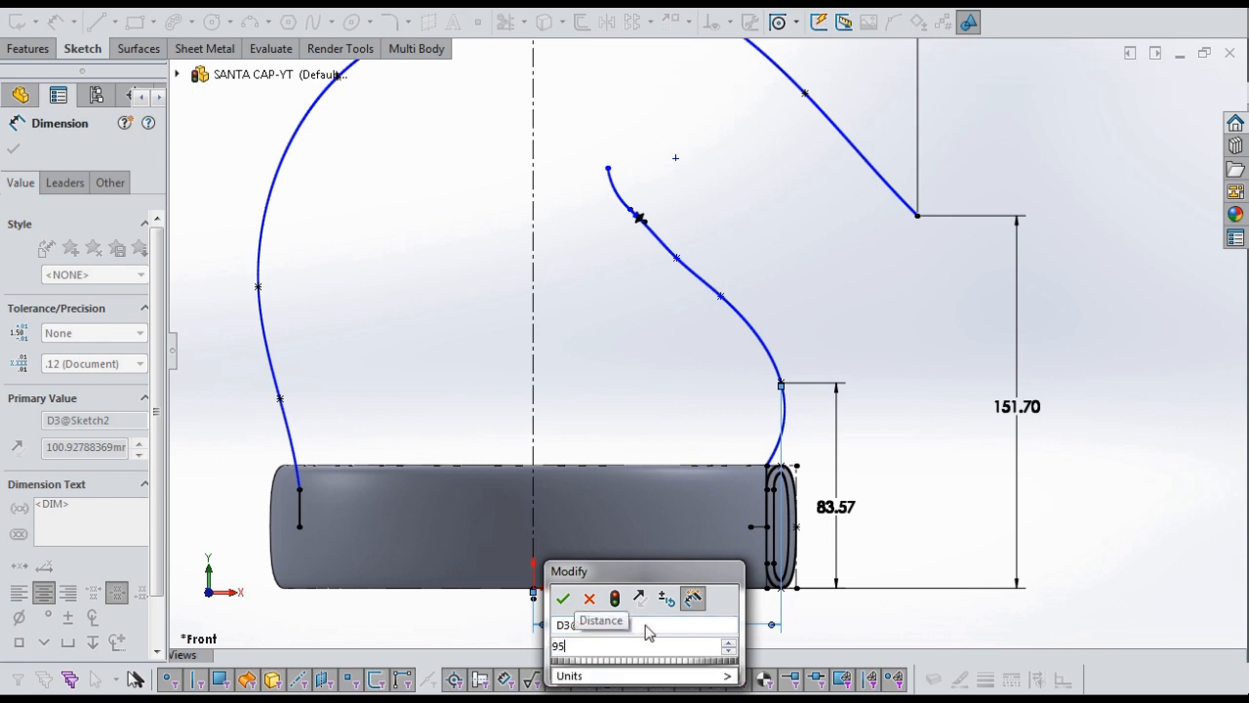
pyautogui.press('Return')
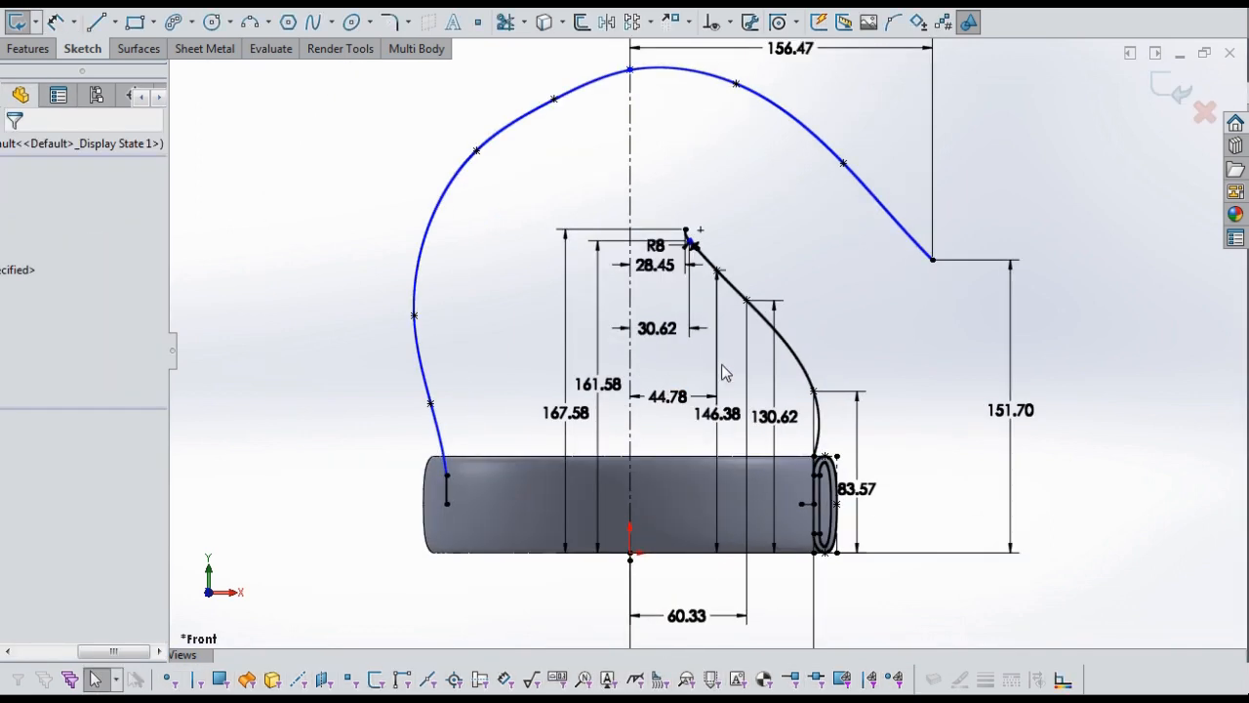
# Exit the cap outline sketch.
pyautogui.click(1174, 92)
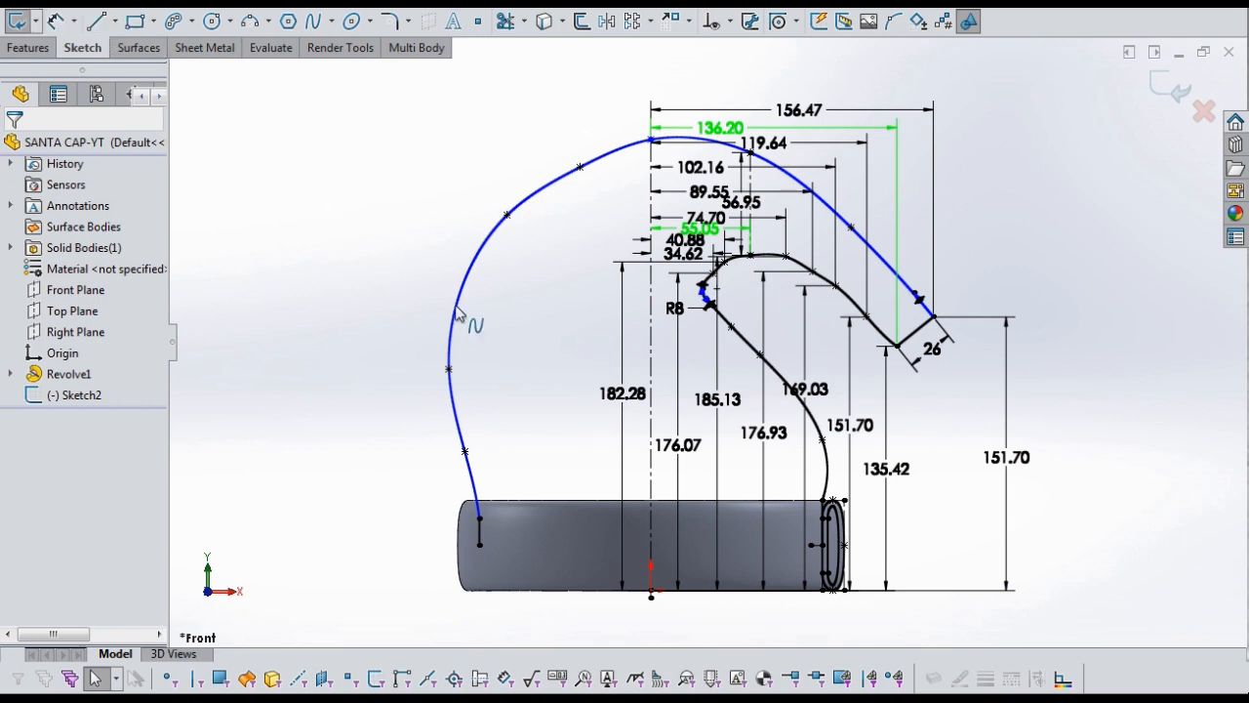
pyautogui.click(1172, 88)
pyautogui.scroll(1, 635, 359)
pyautogui.scroll(-1, 624, 354)
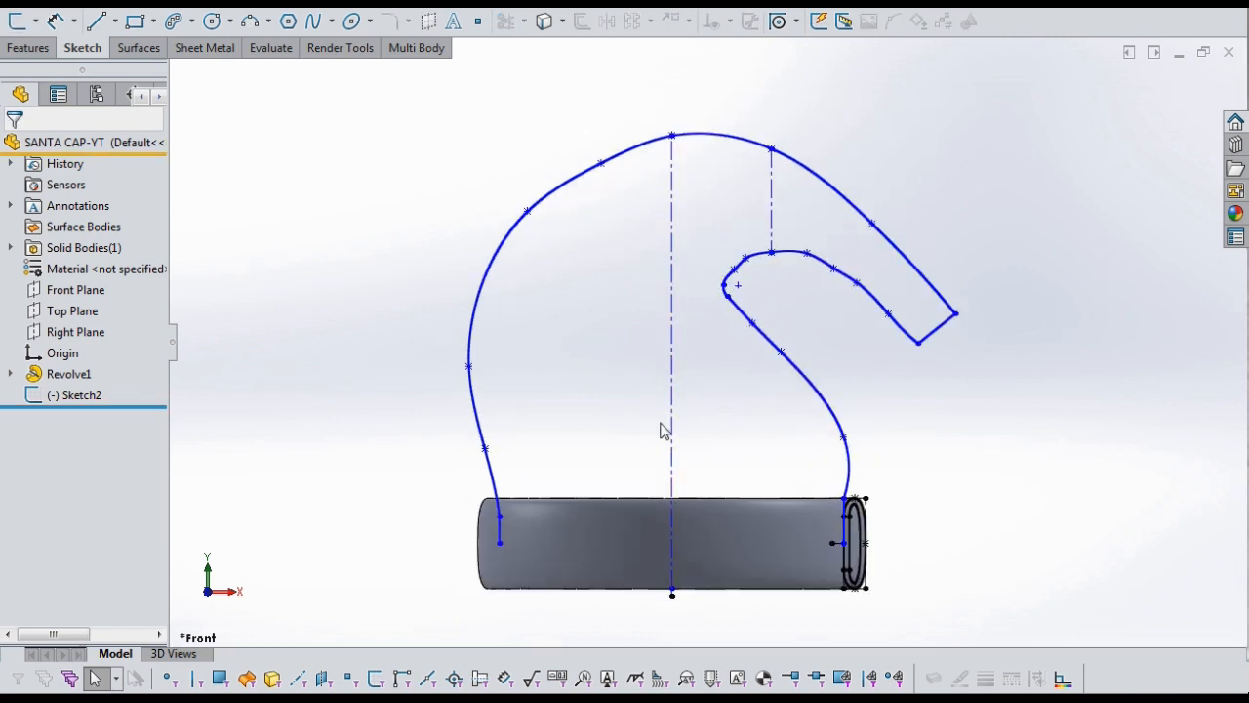
pyautogui.moveTo(719, 432); pyautogui.dragTo(635, 517, button='middle')
pyautogui.scroll(-1, 575, 480)
pyautogui.moveTo(564, 417); pyautogui.dragTo(610, 406, button='middle')
pyautogui.scroll(1, 776, 380)
pyautogui.scroll(-1, 752, 307)
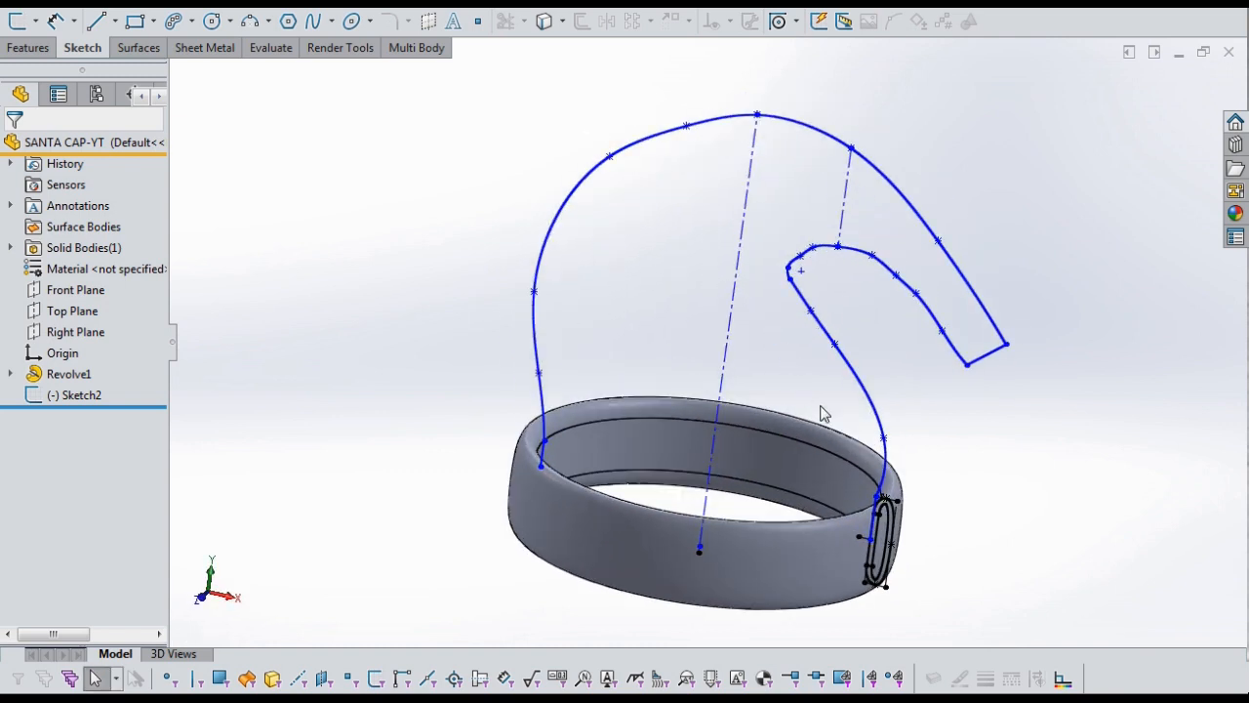
pyautogui.moveTo(821, 414)
pyautogui.mouseDown(button='middle')
pyautogui.moveTo(785, 425)
pyautogui.moveTo(792, 439)
pyautogui.mouseUp(button='middle')
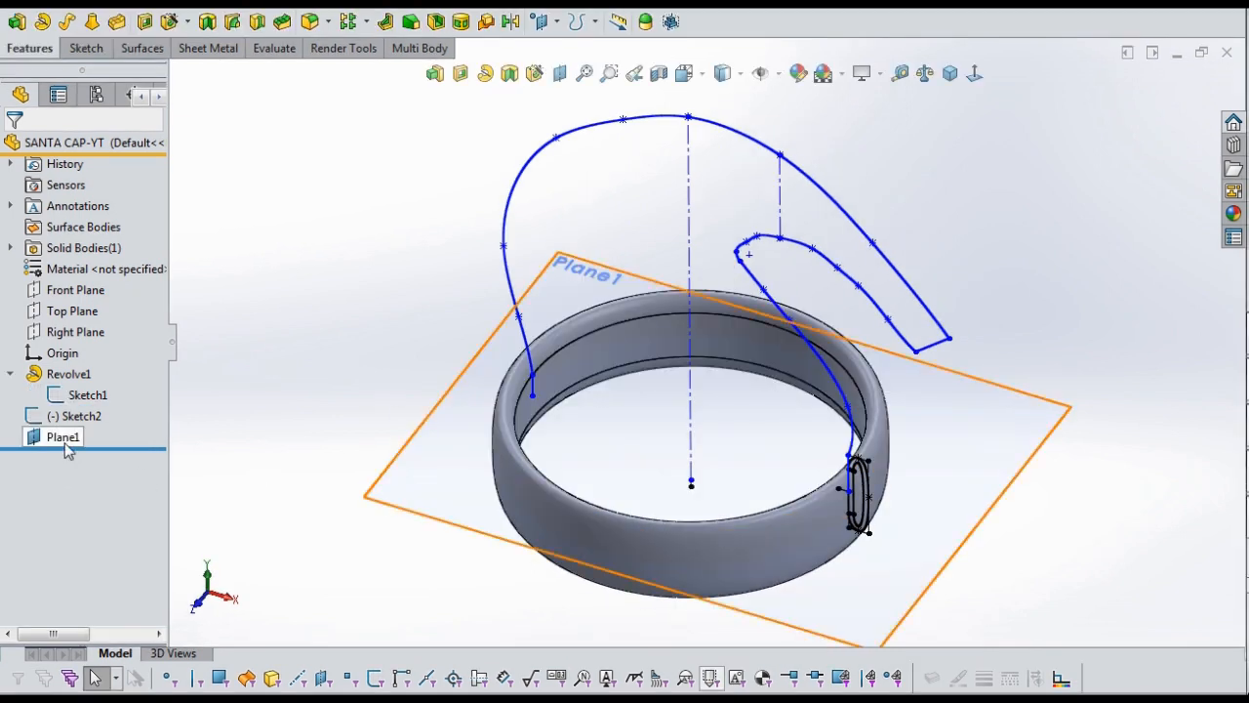
# Open a sketch on Plane1 and draw a circle centered on the origin, slightly smaller than the ring's opening.
pyautogui.click(64, 438)
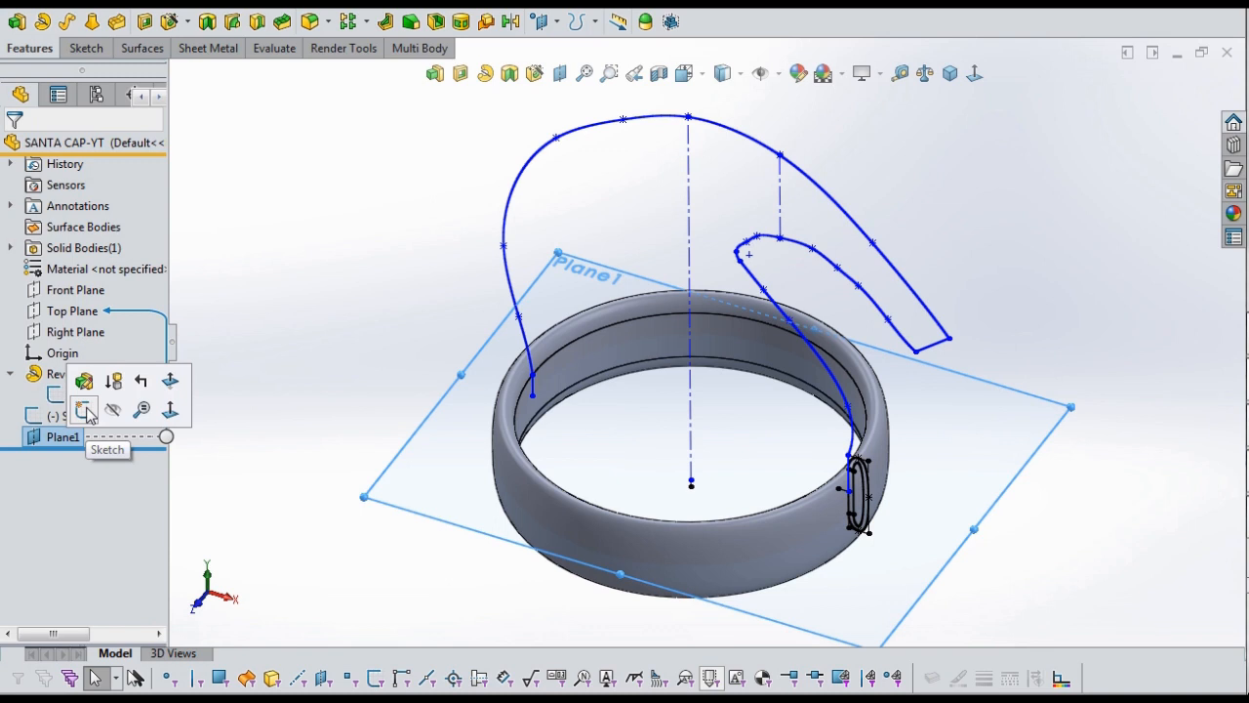
pyautogui.click(85, 410)
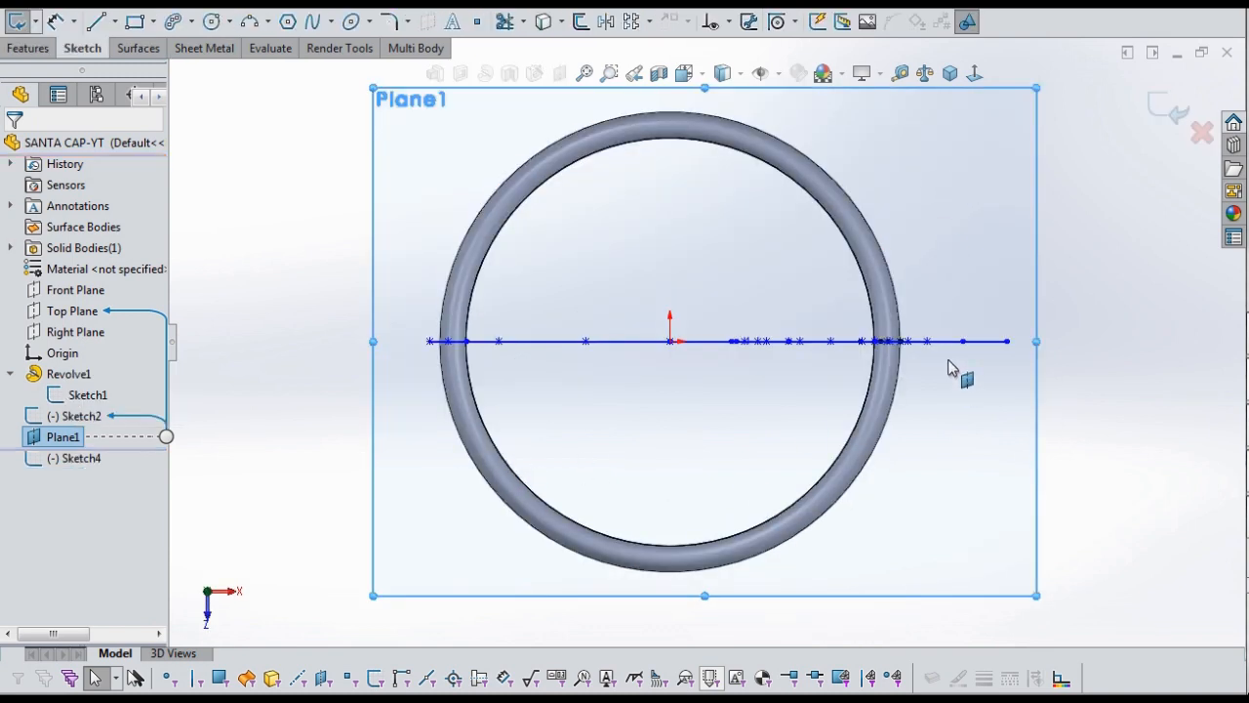
pyautogui.moveTo(953, 368); pyautogui.dragTo(946, 236, button='middle')
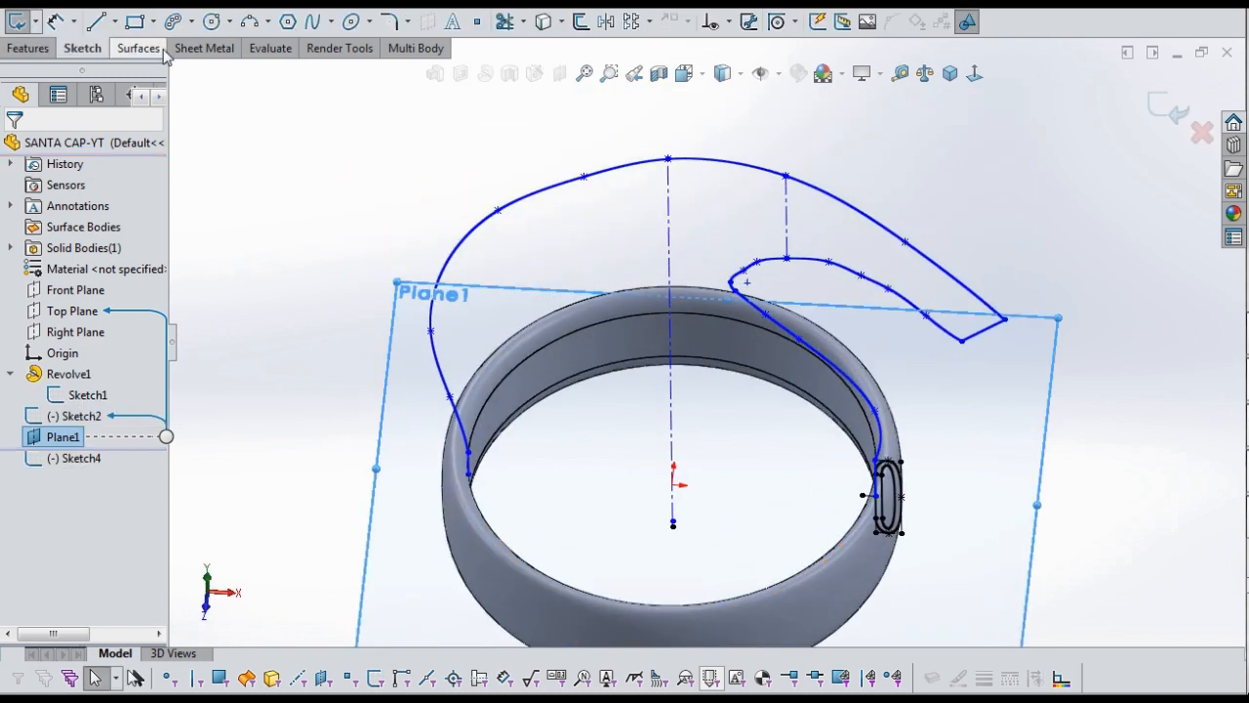
pyautogui.click(212, 20)
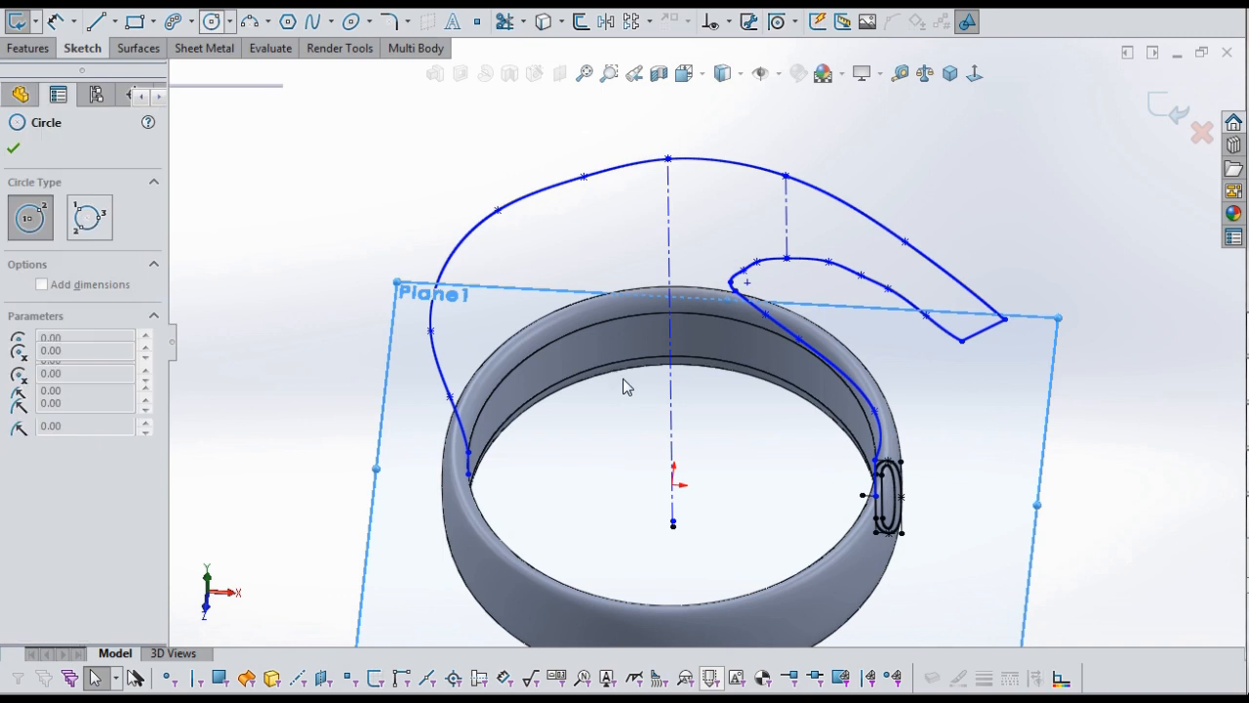
pyautogui.click(674, 484)
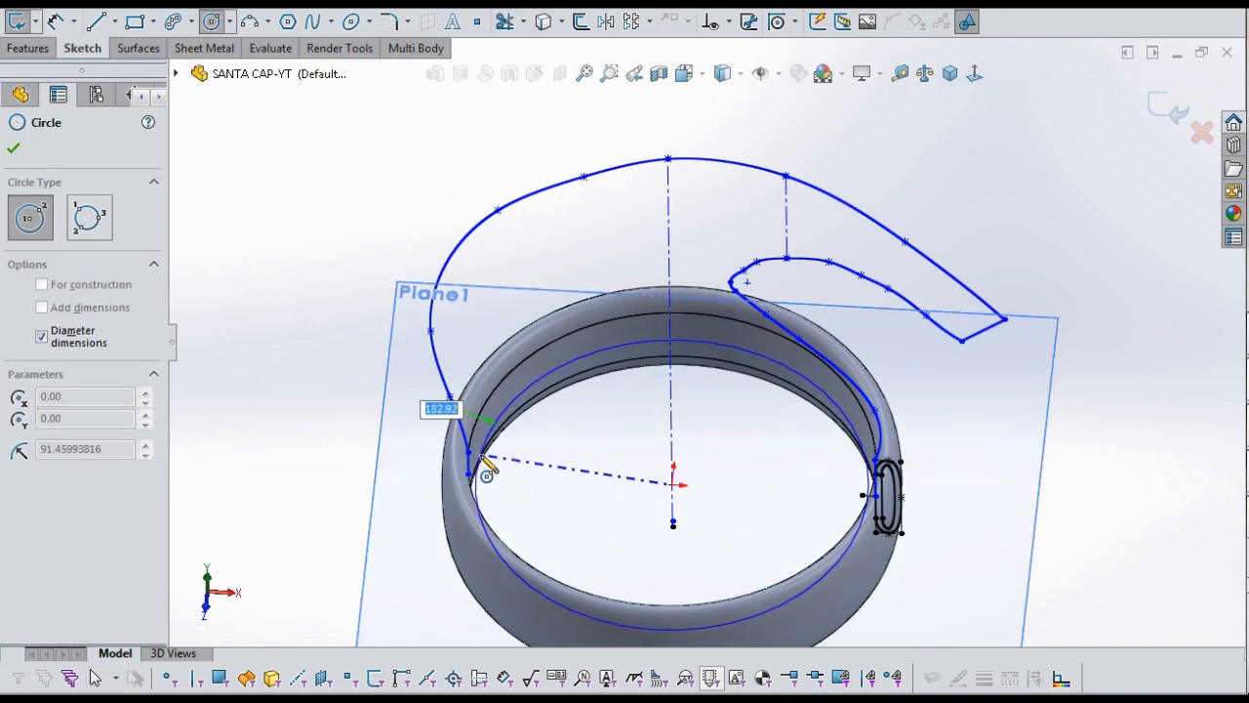
pyautogui.click(502, 457)
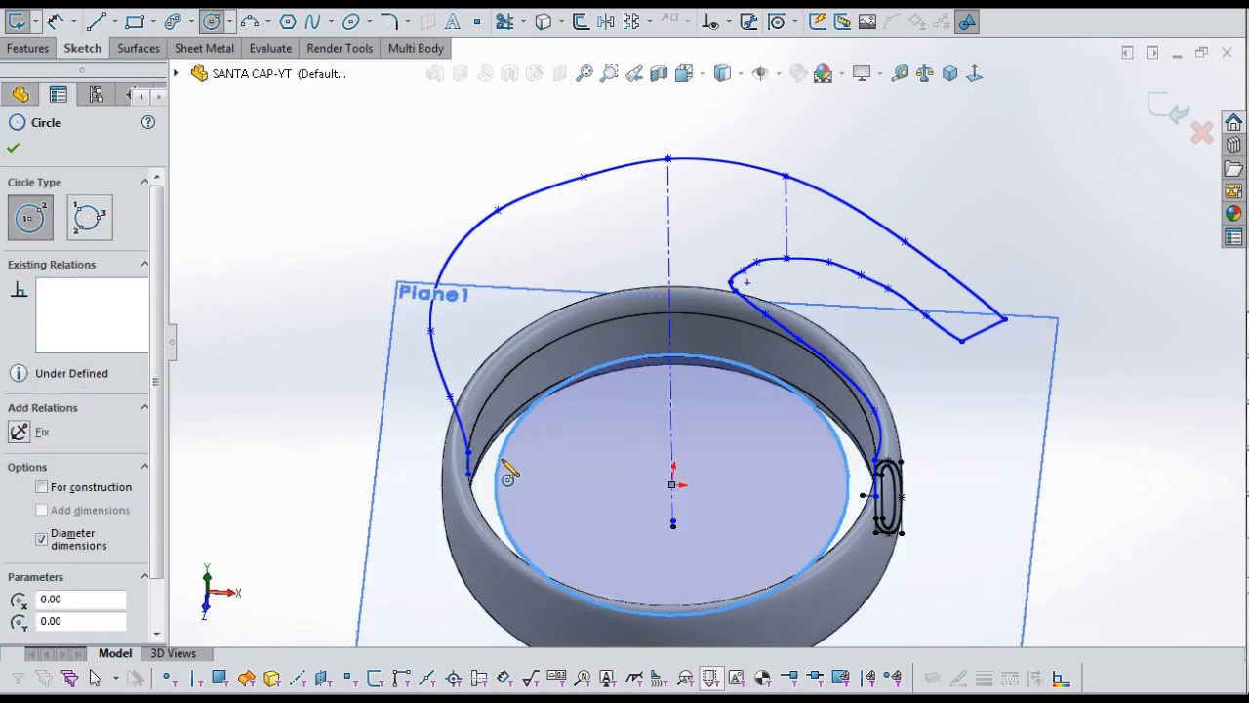
pyautogui.scroll(-2, 480, 489)
pyautogui.moveTo(483, 490); pyautogui.dragTo(468, 496, button='middle')
pyautogui.press('Escape')
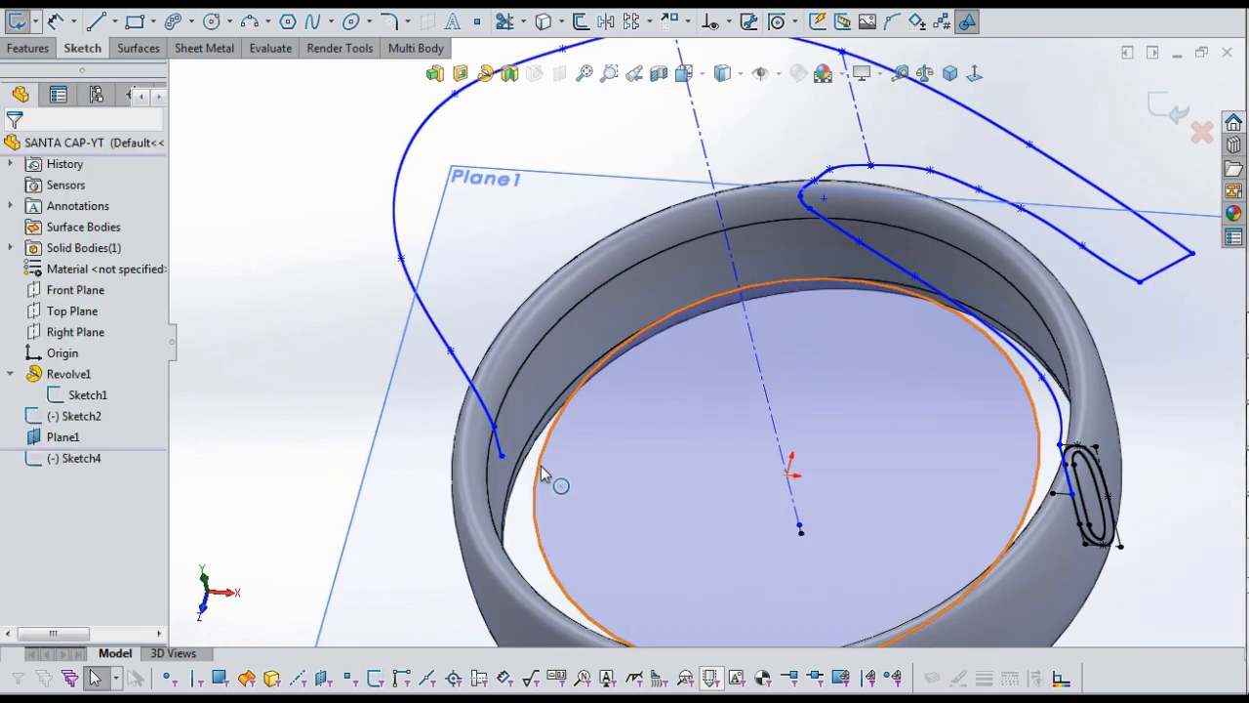
# Make the circle coincident with the lower endpoint of the cap outline inside the ring wall and exit the sketch.
pyautogui.click(537, 471)
pyautogui.keyDown('ctrl'); pyautogui.click(503, 458); pyautogui.keyUp('ctrl')
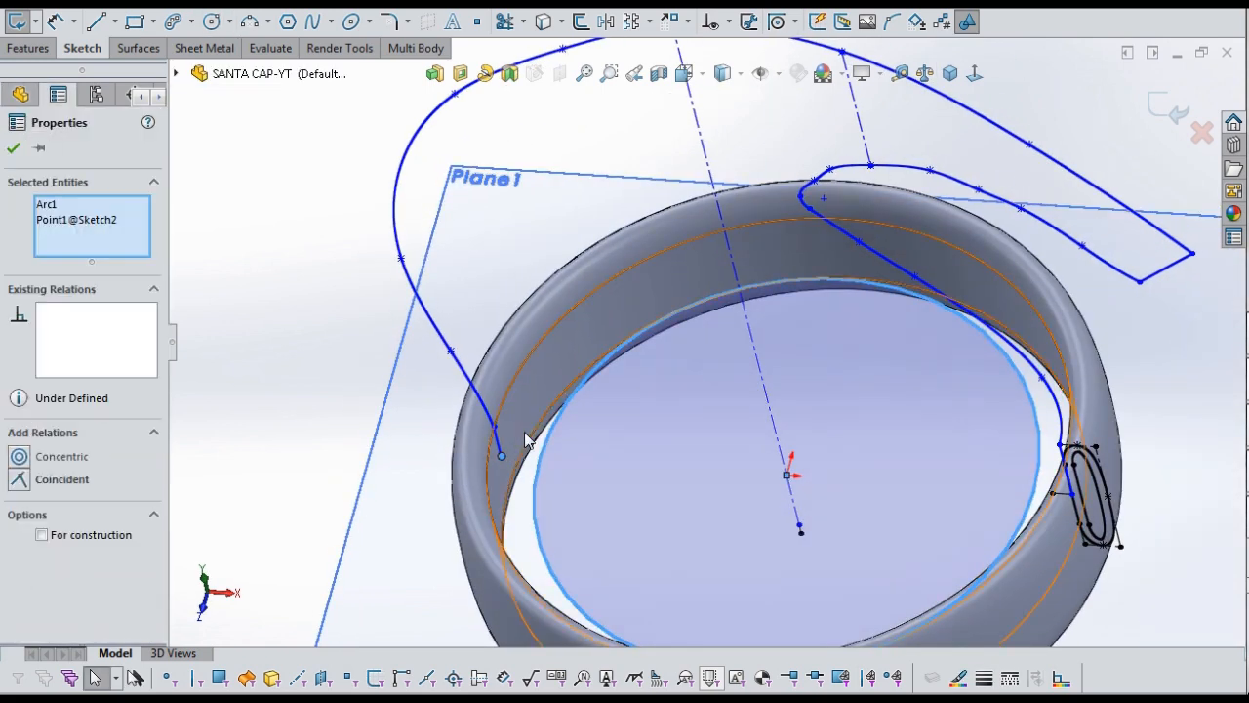
pyautogui.click(589, 372)
pyautogui.press('Escape')
pyautogui.scroll(2, 583, 481)
pyautogui.moveTo(581, 478); pyautogui.dragTo(516, 410, button='middle')
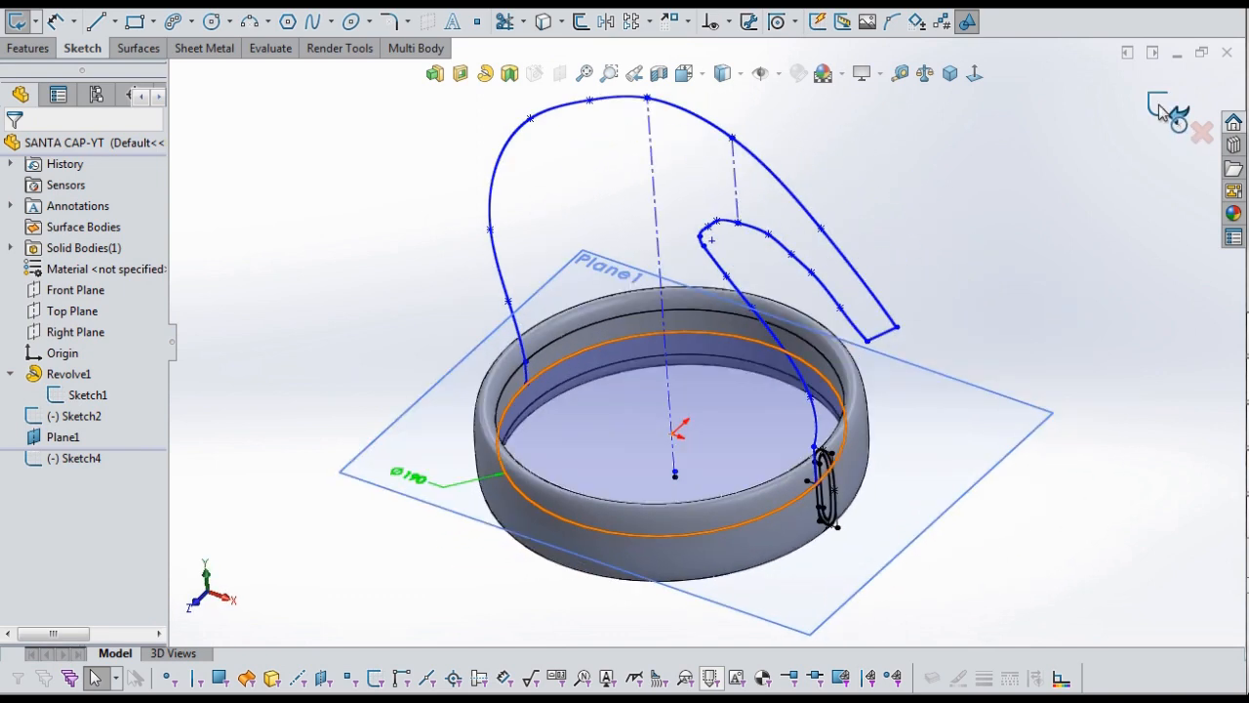
pyautogui.click(1161, 110)
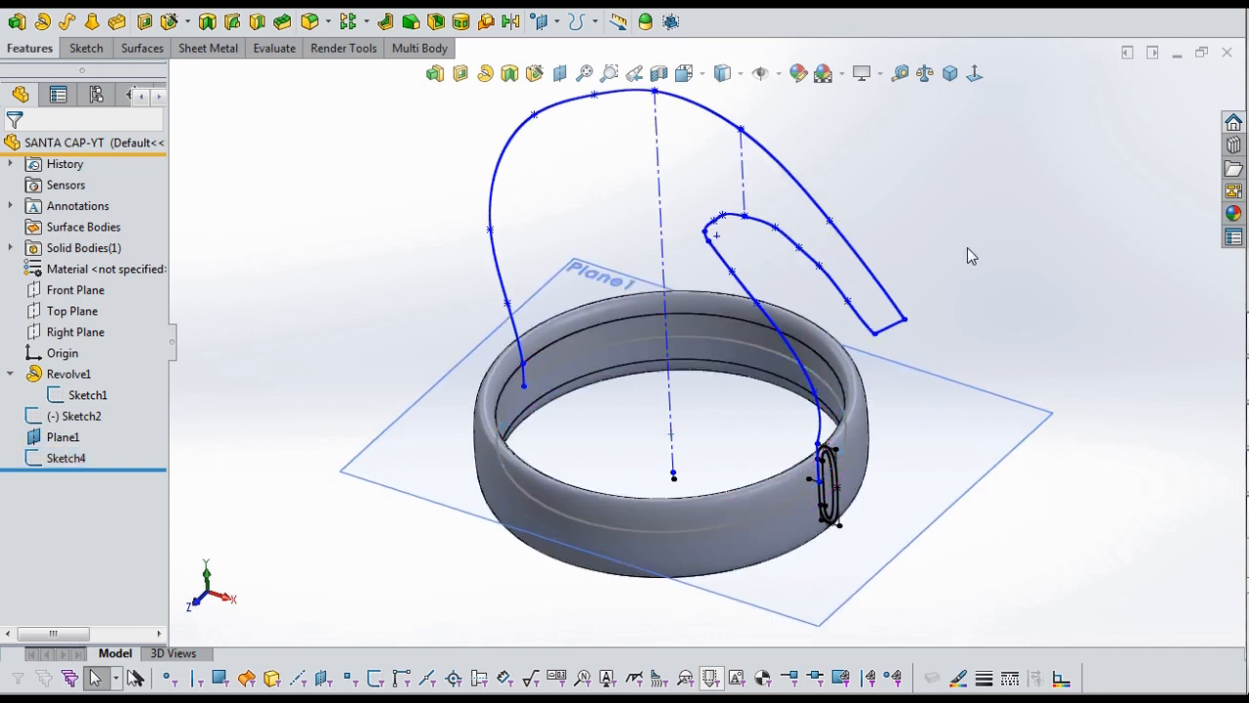
# Start a new sketch on Plane2, the inclined plane at the cap tip's short end line.
pyautogui.scroll(1, 955, 413)
pyautogui.moveTo(951, 416); pyautogui.dragTo(880, 385, button='middle')
pyautogui.scroll(-1, 899, 400)
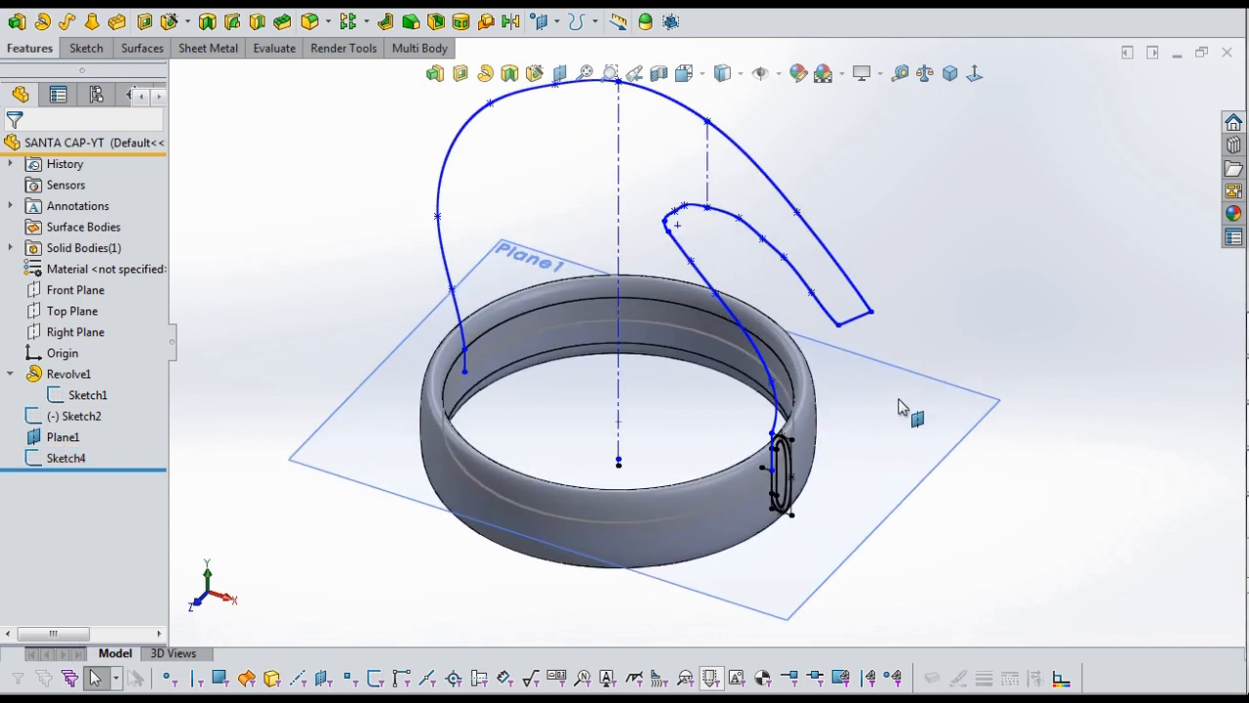
pyautogui.moveTo(830, 399); pyautogui.dragTo(822, 381, button='middle')
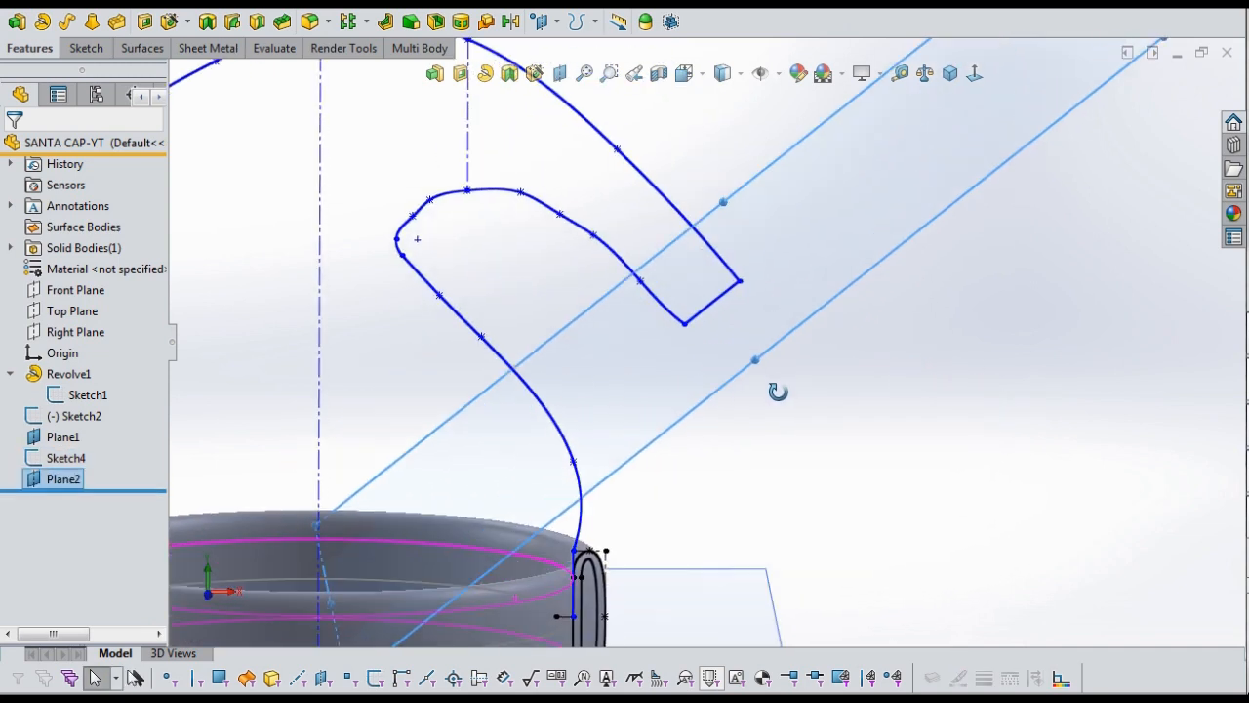
pyautogui.scroll(2, 782, 394)
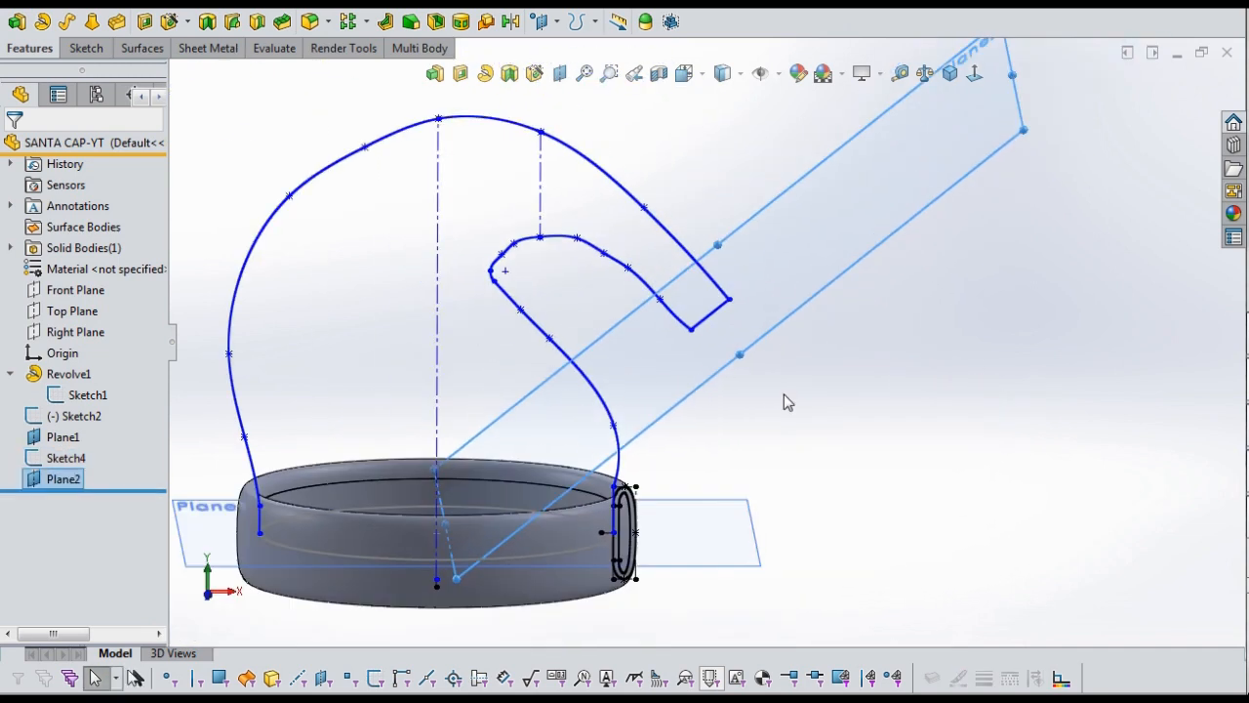
pyautogui.scroll(1, 783, 394)
pyautogui.click(793, 394)
pyautogui.click(759, 338)
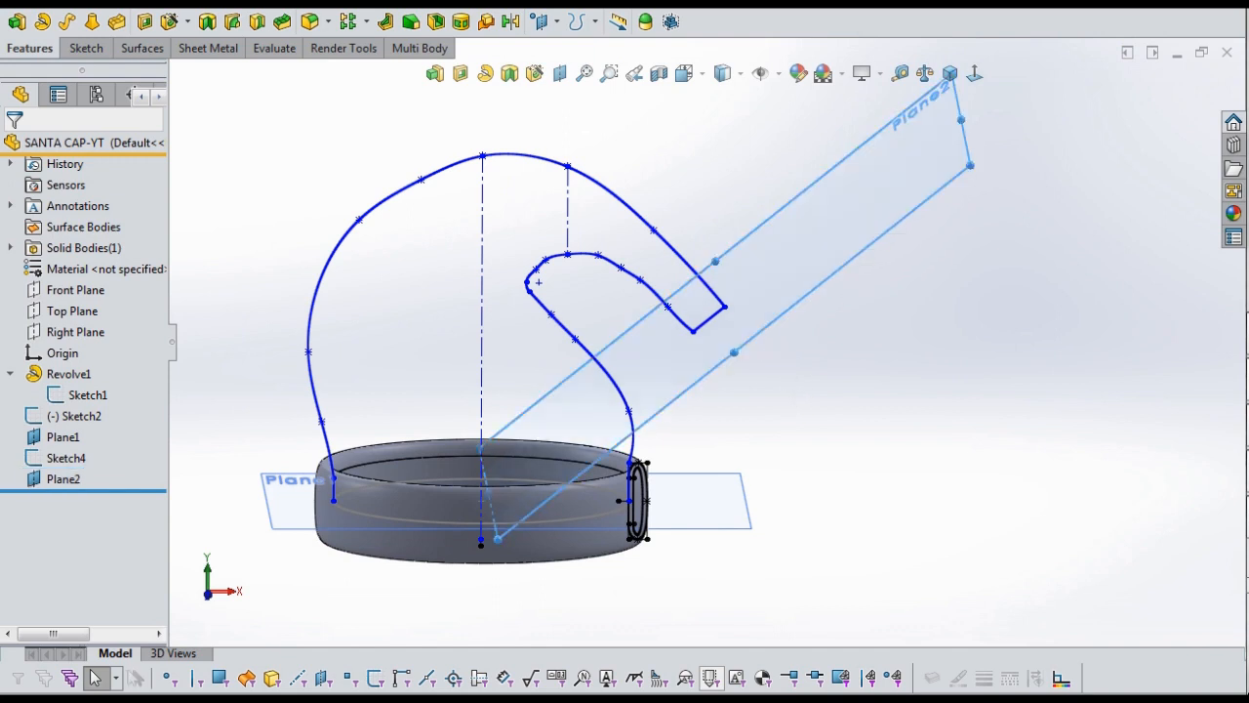
pyautogui.click(838, 277)
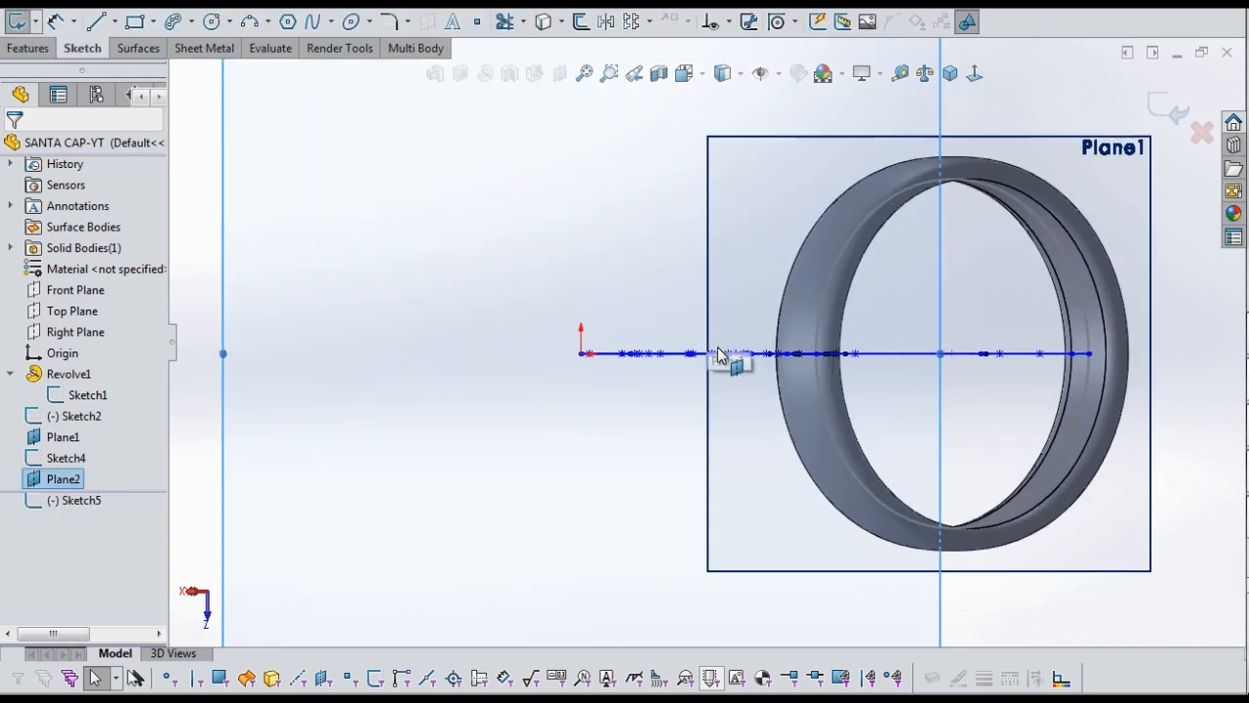
# Draw a circle centered on the midpoint of the cap tip's 26 mm end line, passing through the line's upper endpoint.
pyautogui.moveTo(717, 354); pyautogui.dragTo(1021, 340, button='middle')
pyautogui.scroll(-3, 766, 359)
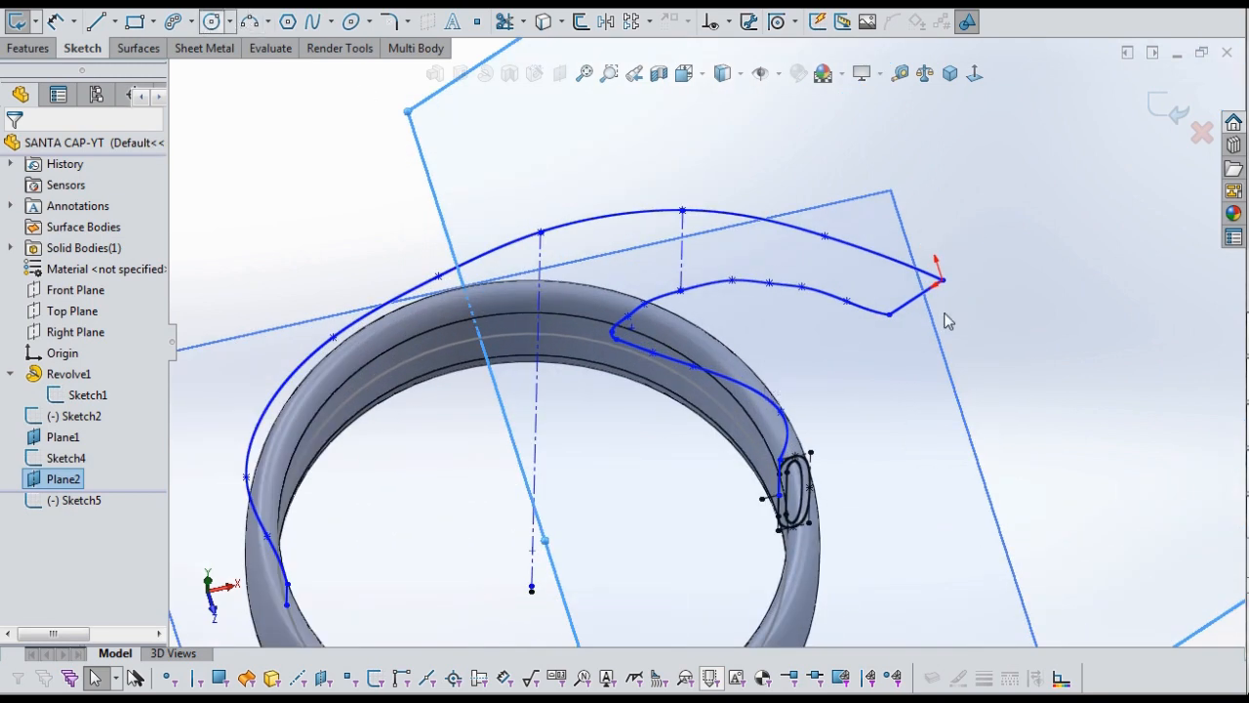
pyautogui.click(915, 298)
pyautogui.scroll(-2, 942, 309)
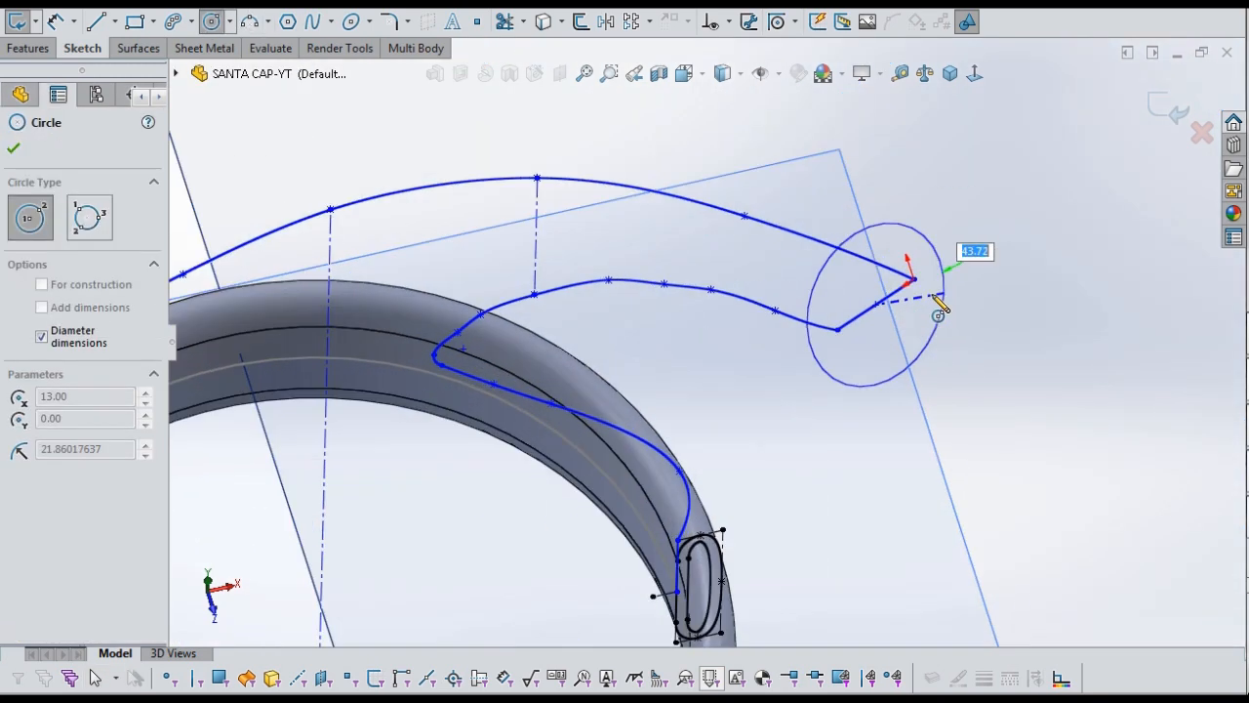
pyautogui.scroll(-1, 935, 304)
pyautogui.click(898, 285)
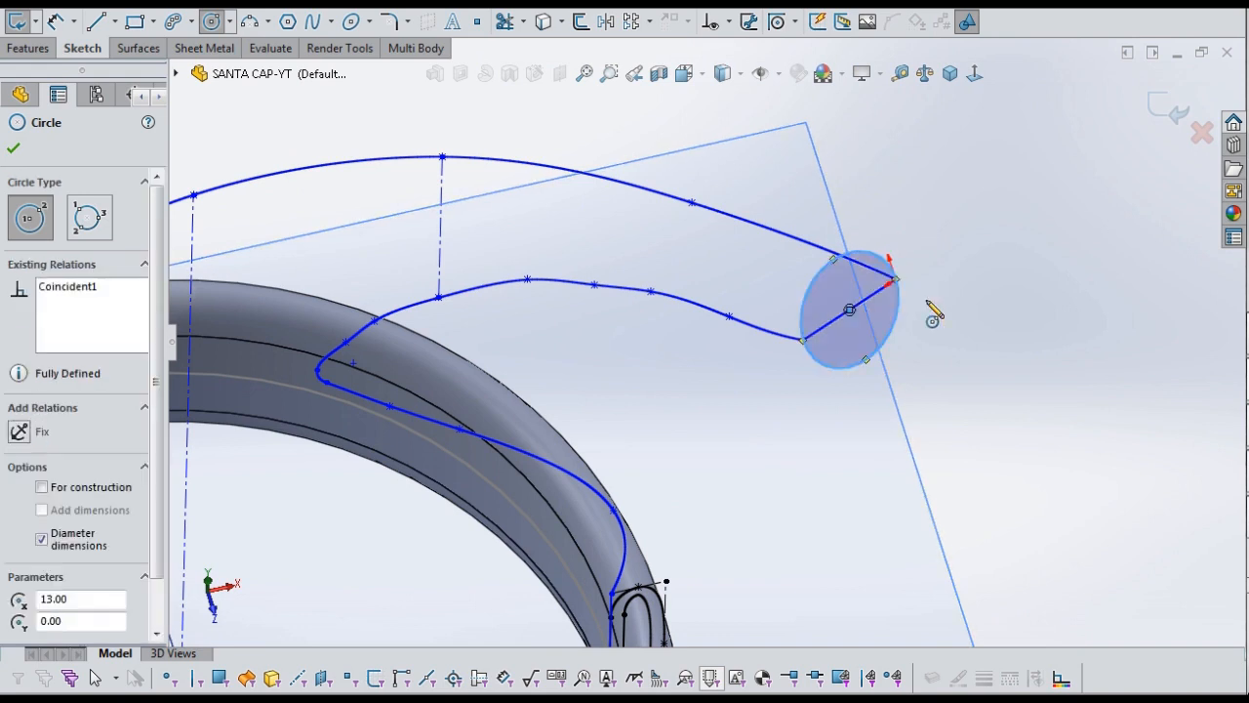
# Dimension the diameter of the circle at the cap tip and exit the sketch.
pyautogui.press('Escape')
pyautogui.moveTo(947, 283); pyautogui.dragTo(934, 228, button='right')
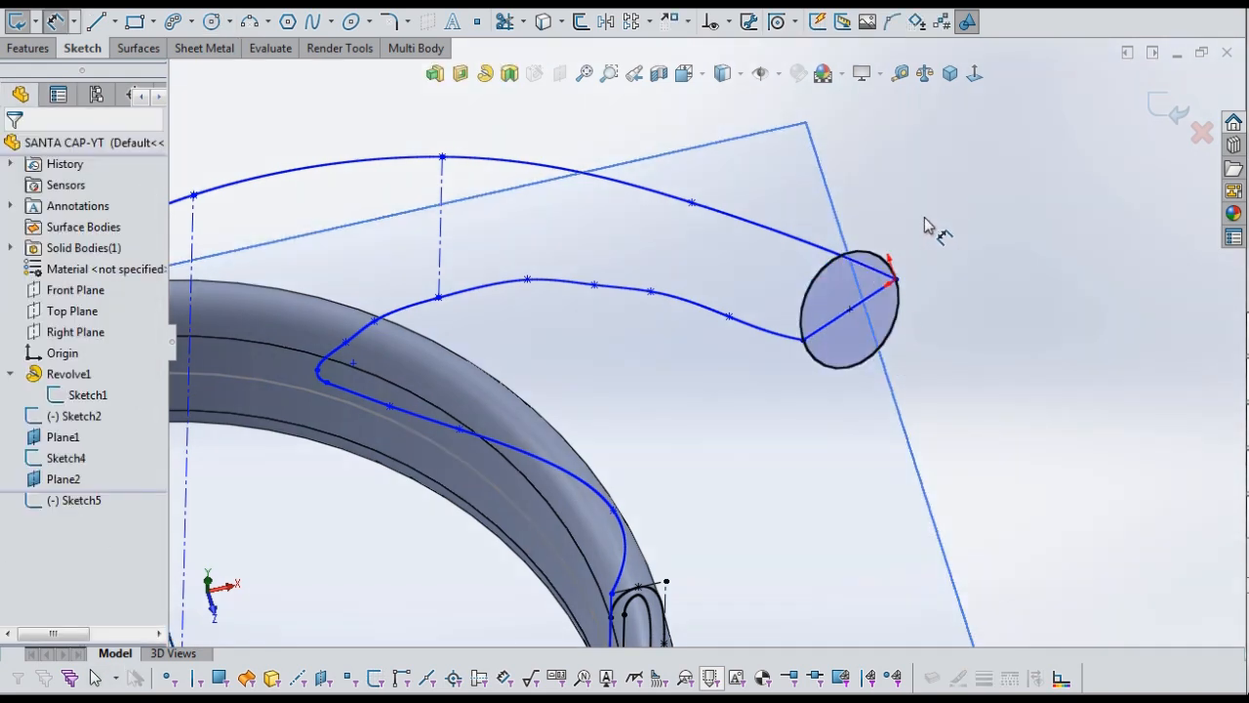
pyautogui.click(909, 314)
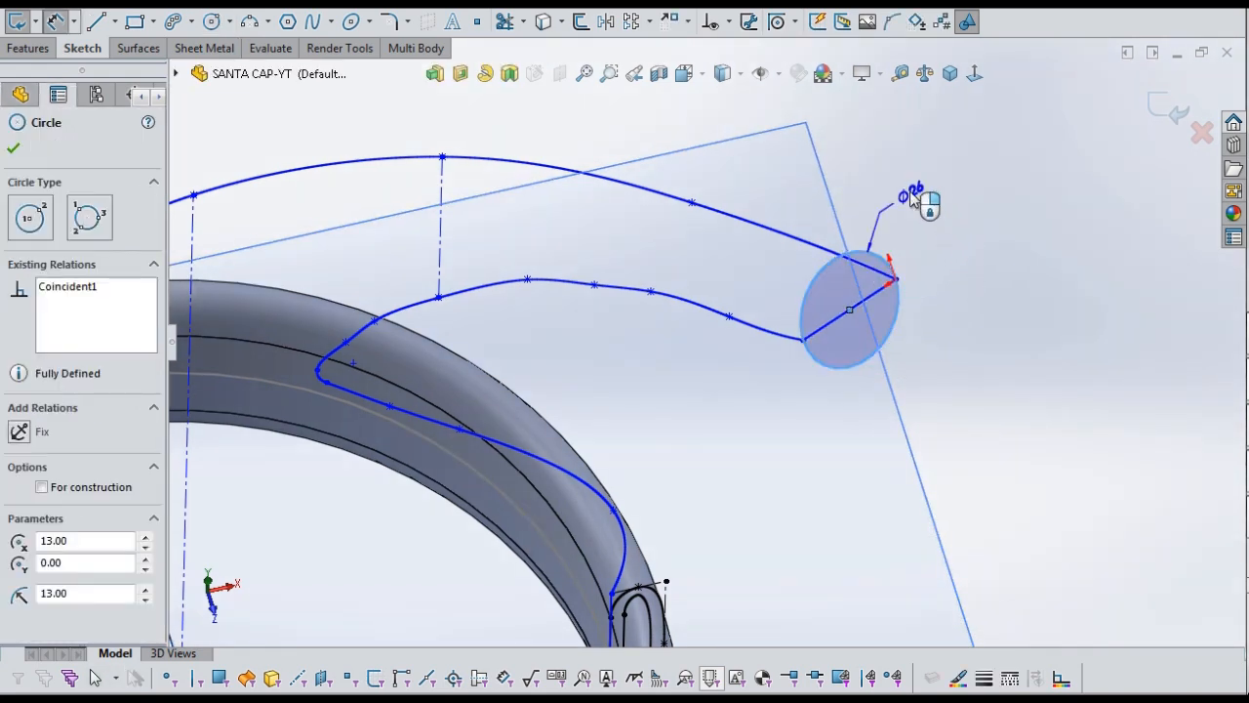
pyautogui.click(913, 194)
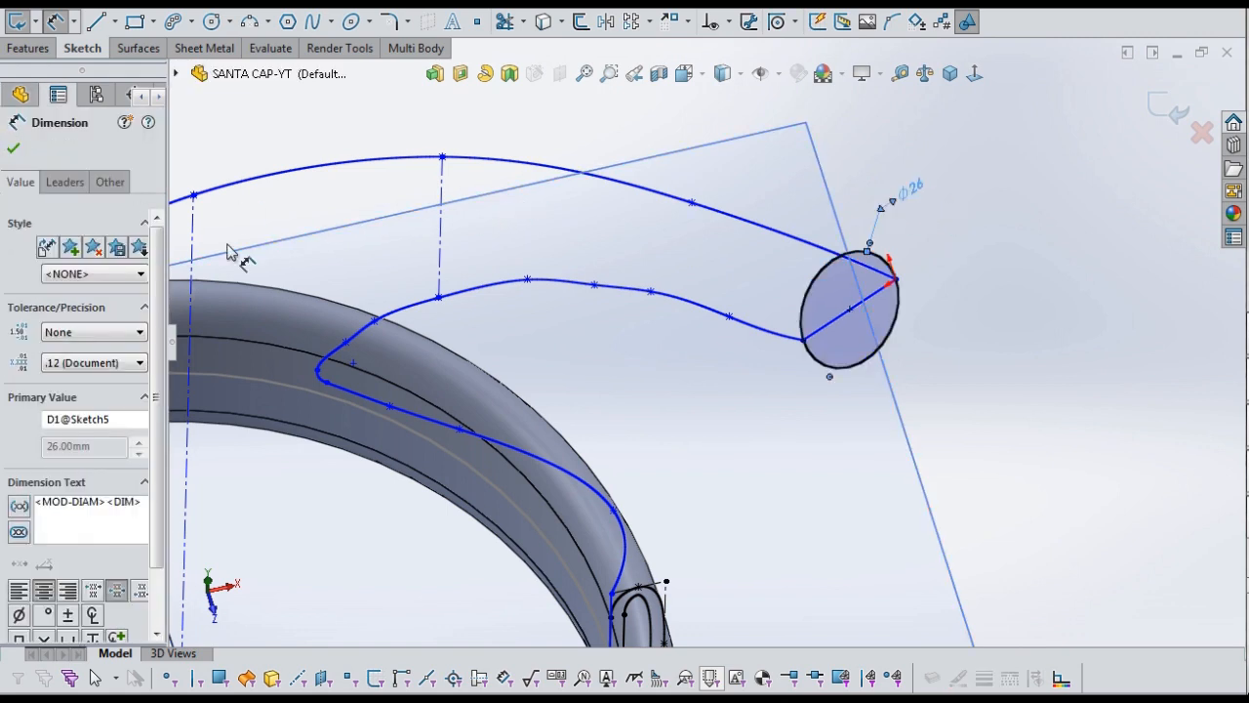
pyautogui.scroll(7, 932, 255)
pyautogui.press('Escape')
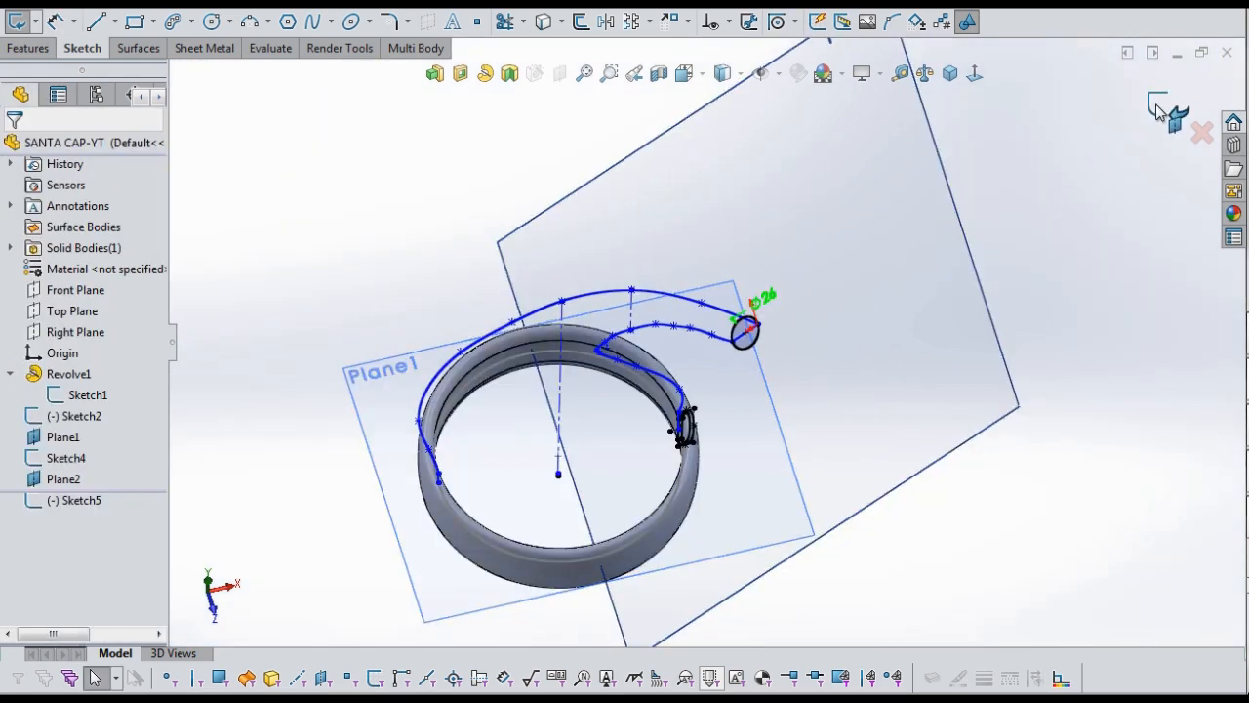
pyautogui.click(1158, 109)
# Start a Loft using the circle inside the ring and the circle at the cap tip as profiles.
pyautogui.moveTo(644, 351)
pyautogui.mouseDown(button='middle')
pyautogui.moveTo(639, 337)
pyautogui.moveTo(676, 378)
pyautogui.mouseUp(button='middle')
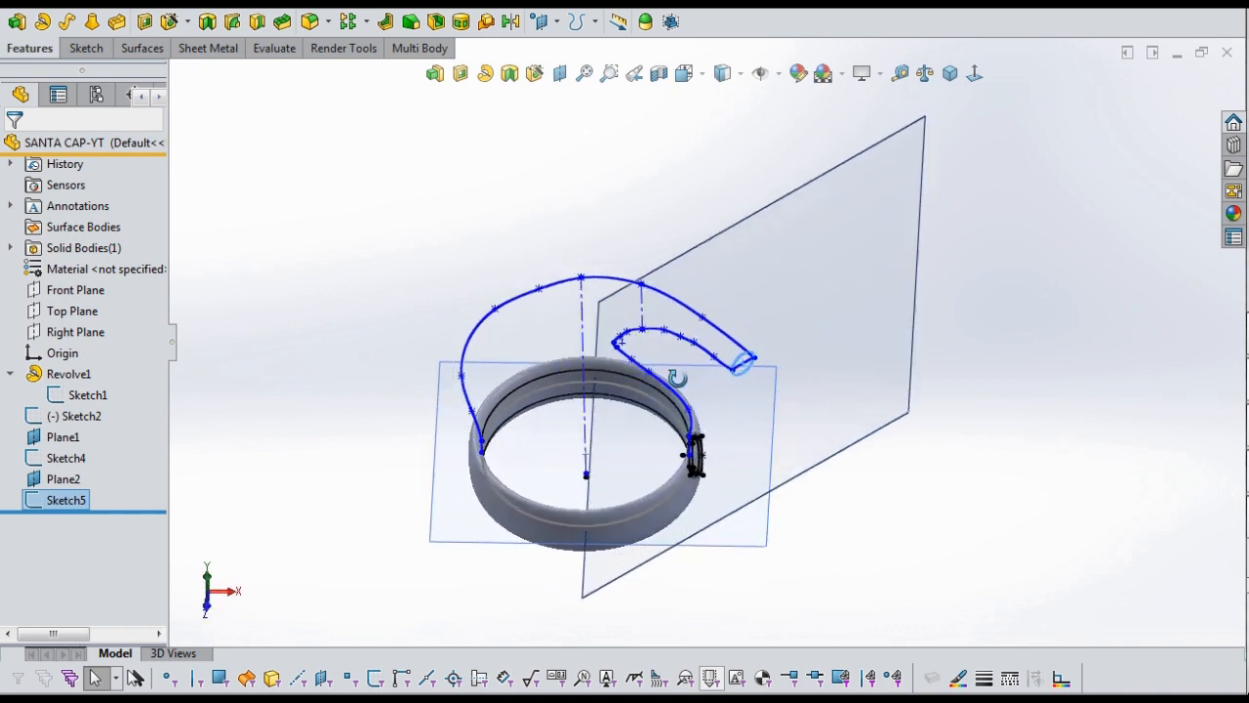
pyautogui.moveTo(676, 377); pyautogui.dragTo(683, 388, button='middle')
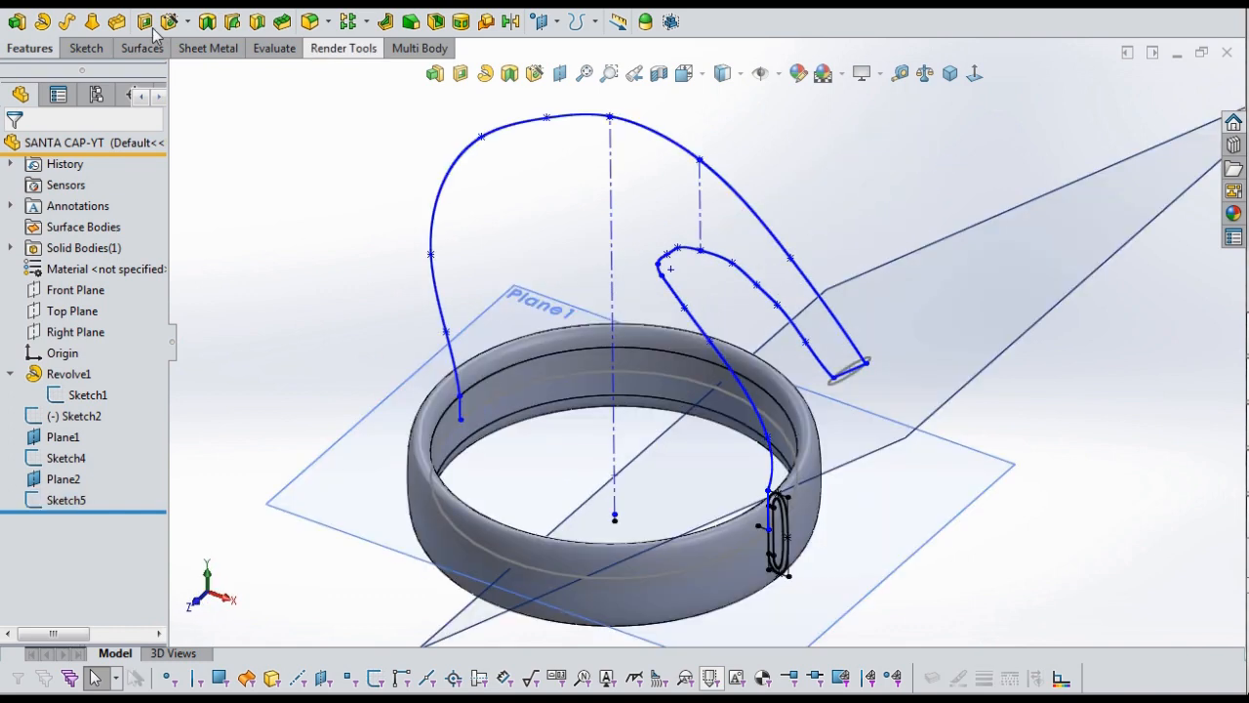
pyautogui.click(91, 21)
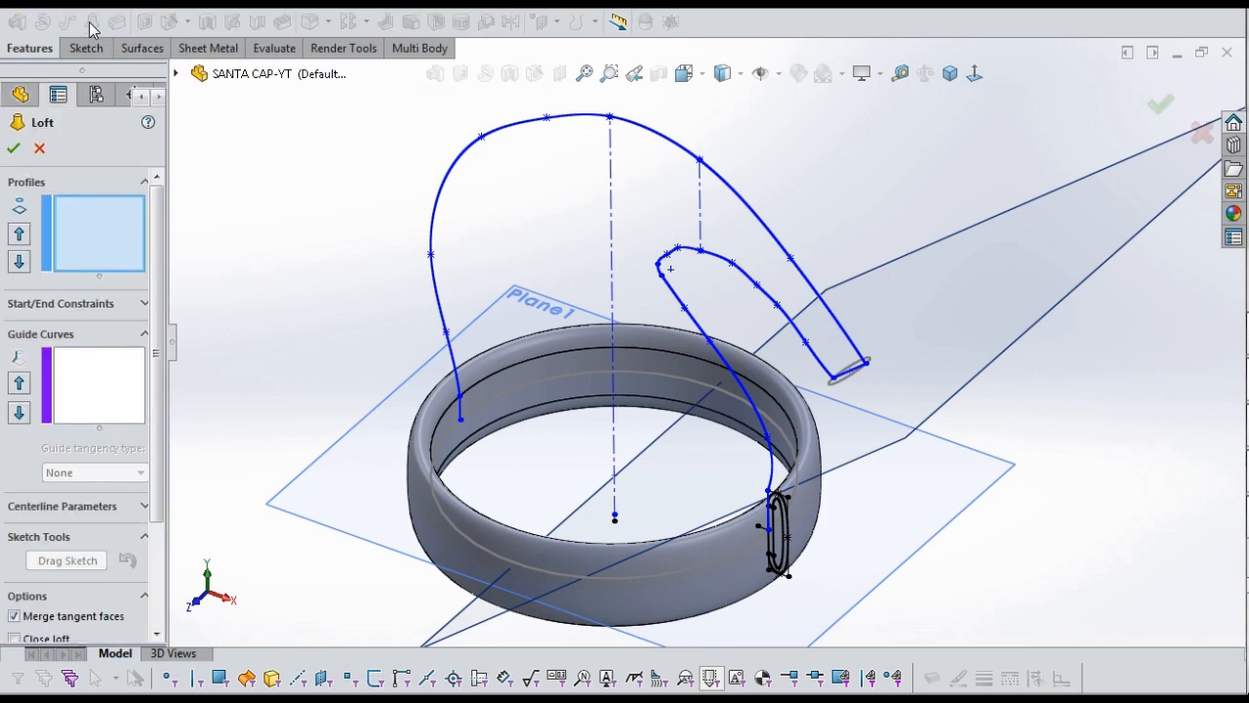
pyautogui.click(455, 427)
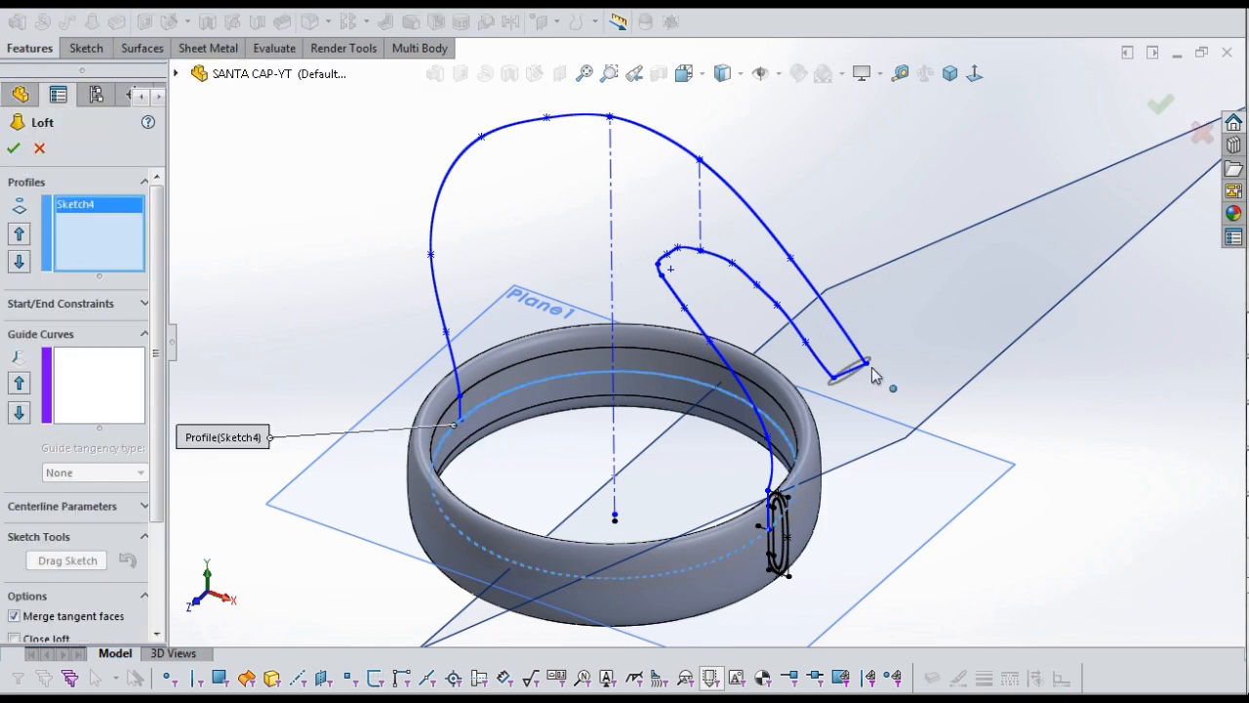
pyautogui.scroll(-5, 893, 367)
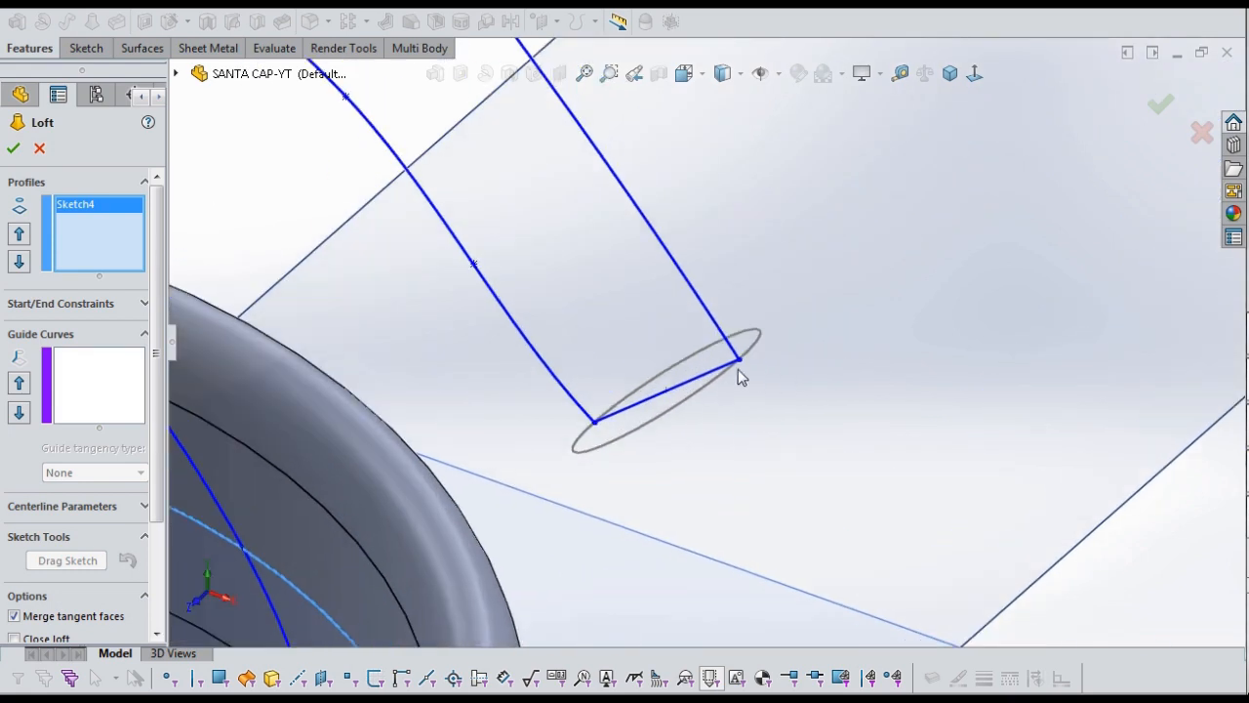
pyautogui.scroll(-2, 754, 383)
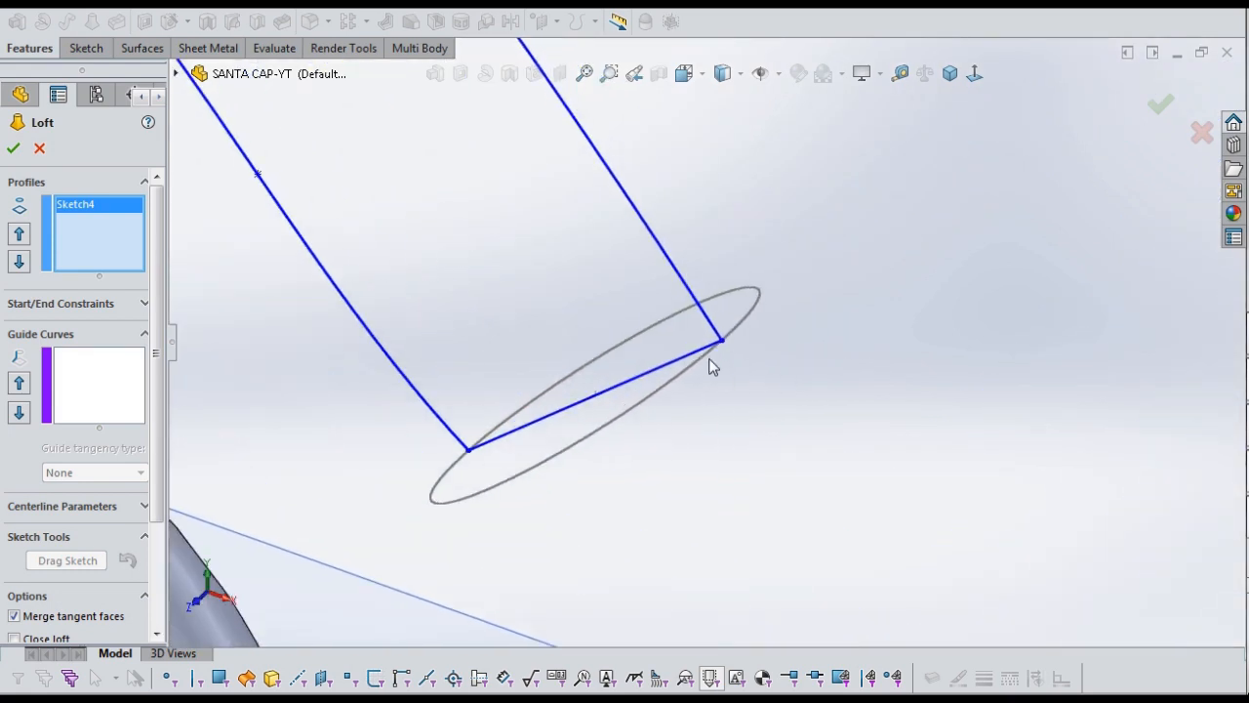
pyautogui.moveTo(737, 363); pyautogui.dragTo(747, 455, button='middle')
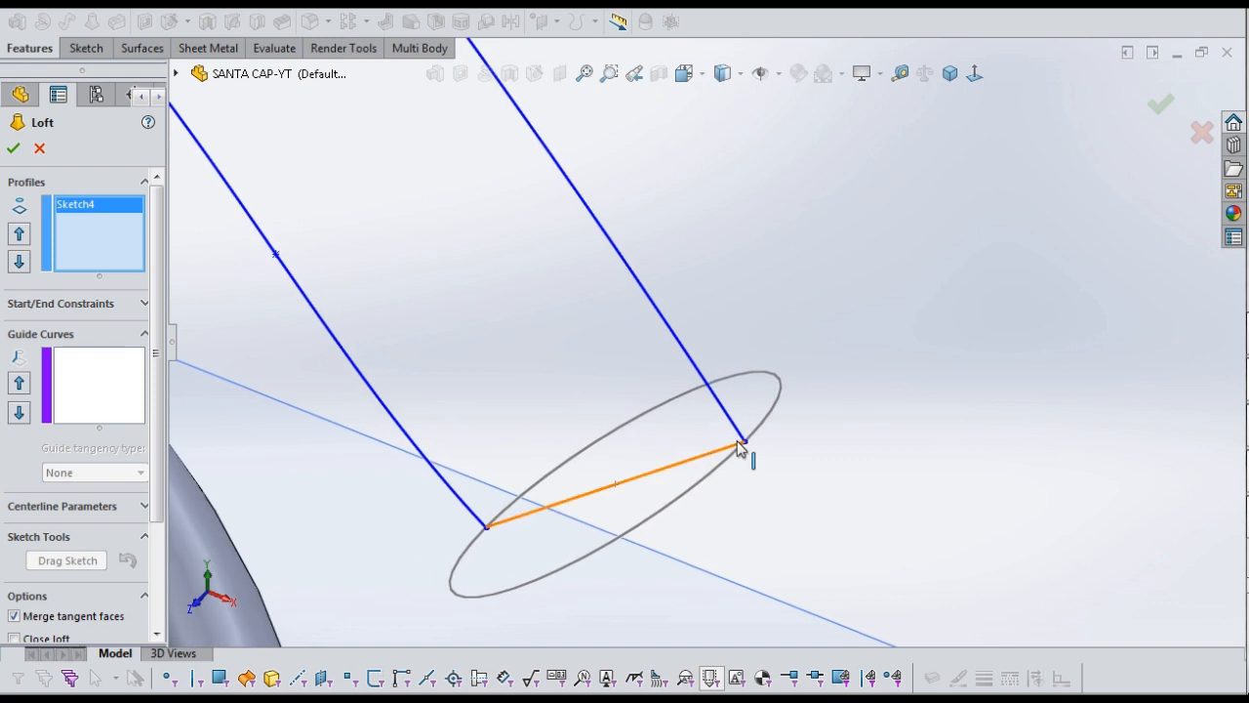
pyautogui.click(738, 451)
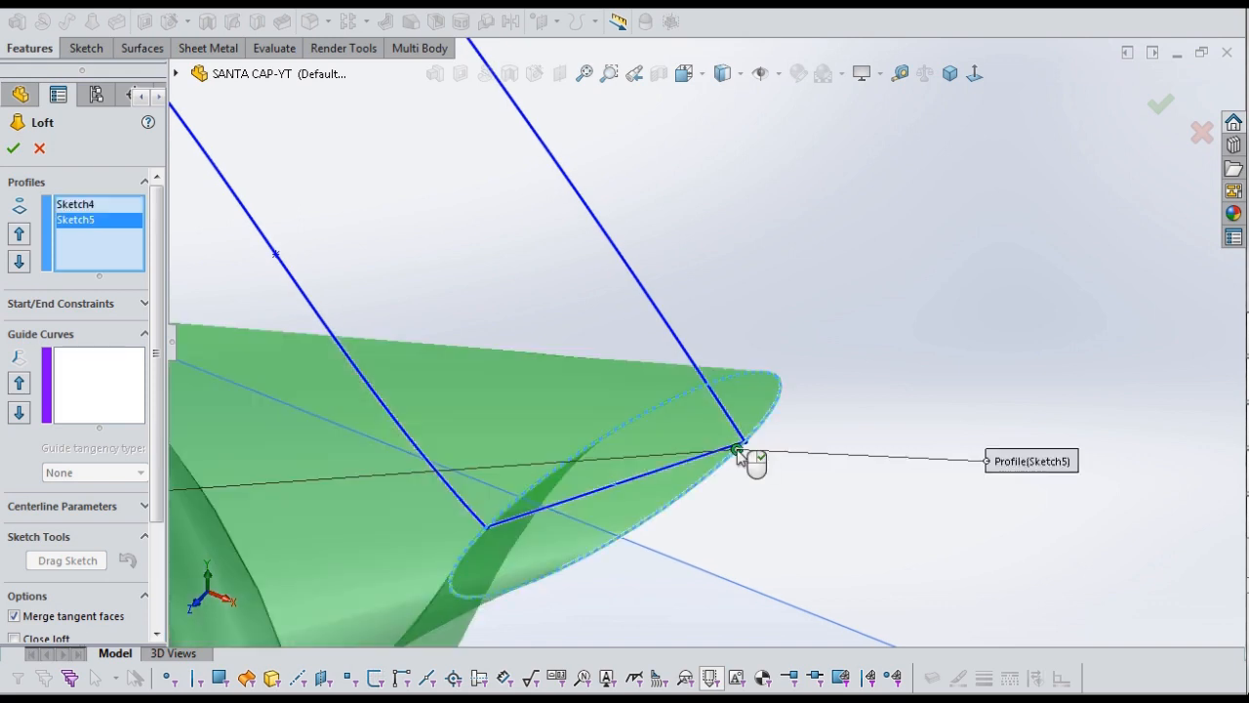
# Add the cap's outer outline, from the ring circle over the crown to the tip, as an open-group guide curve using SelectionManager.
pyautogui.click(110, 381)
pyautogui.scroll(10, 545, 426)
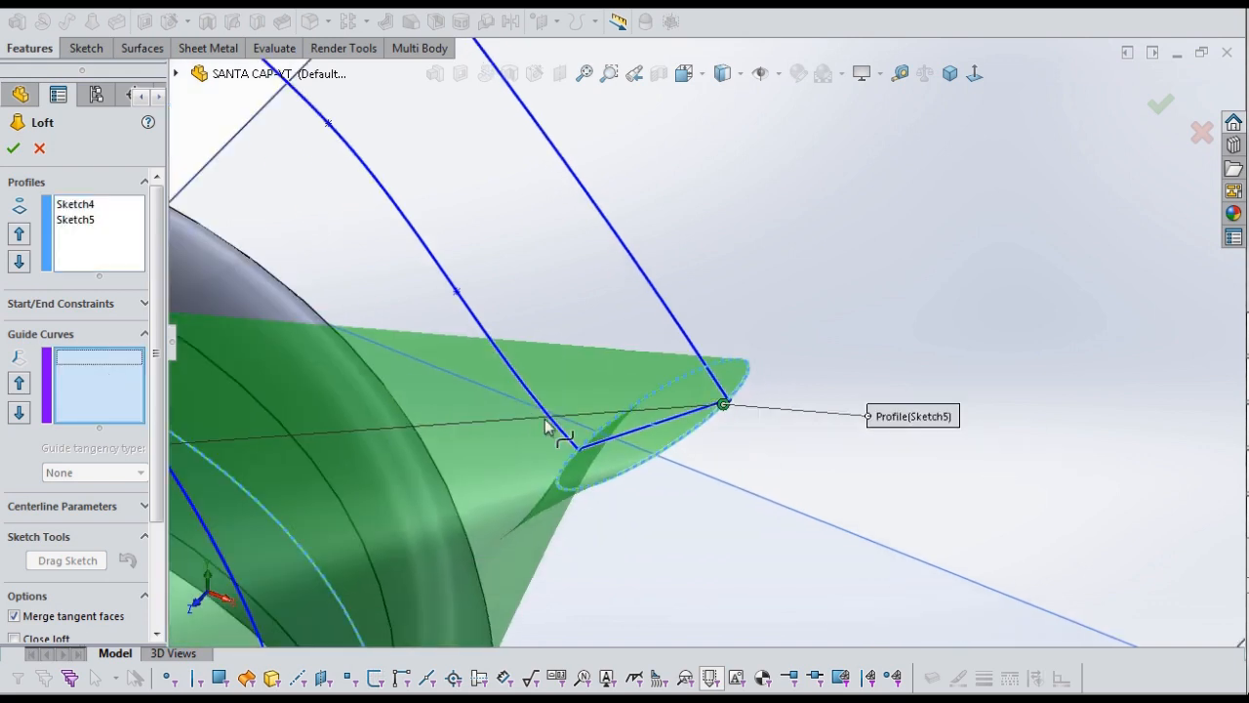
pyautogui.scroll(5, 530, 432)
pyautogui.moveTo(526, 429); pyautogui.dragTo(284, 383, button='middle')
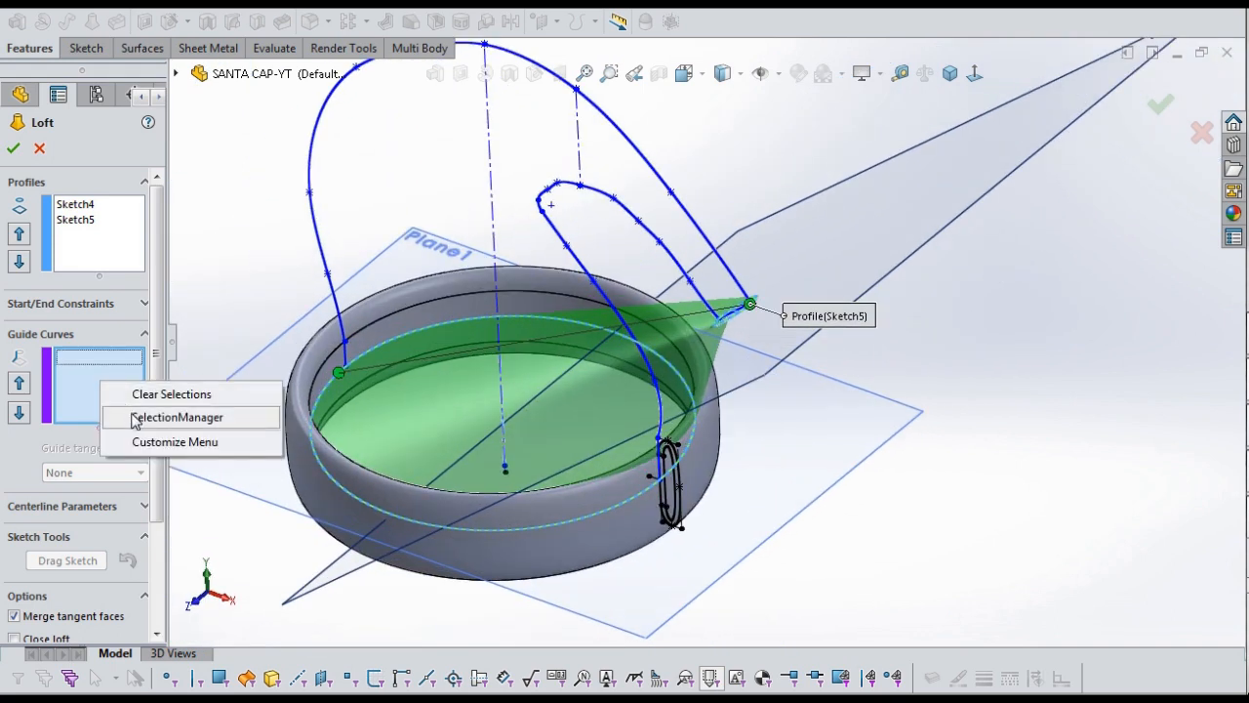
pyautogui.click(135, 417)
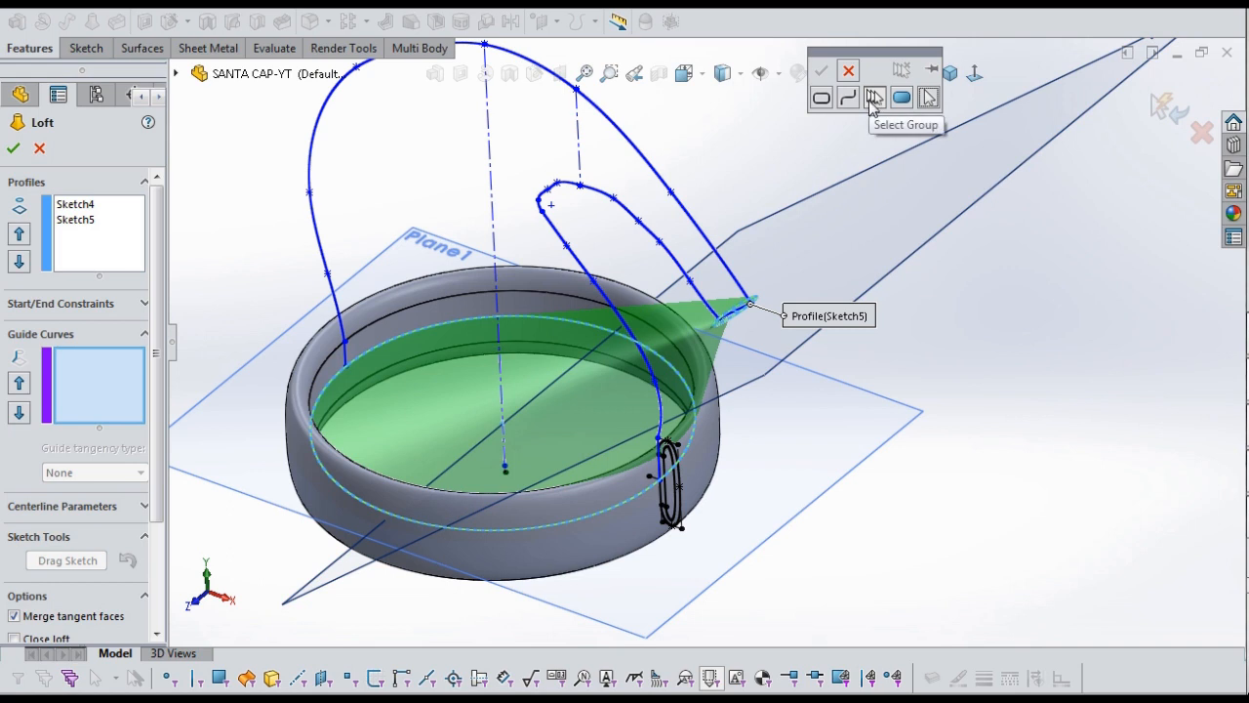
pyautogui.click(874, 98)
pyautogui.click(344, 352)
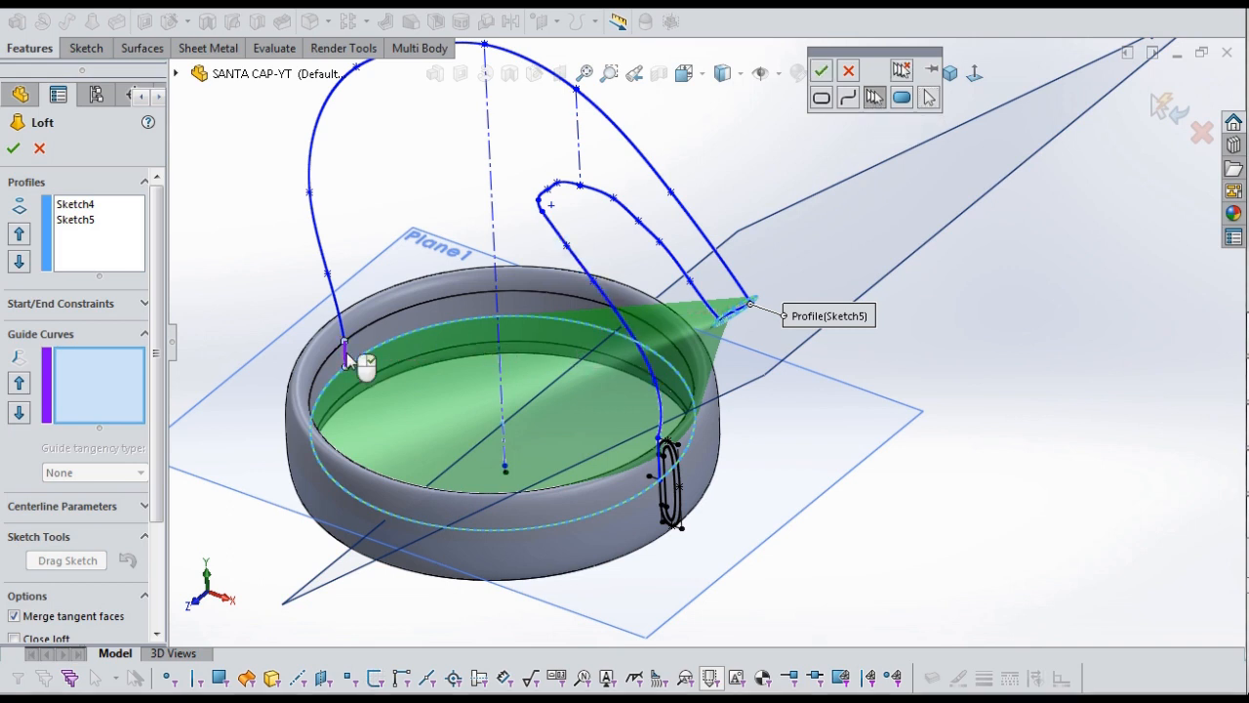
pyautogui.click(345, 335)
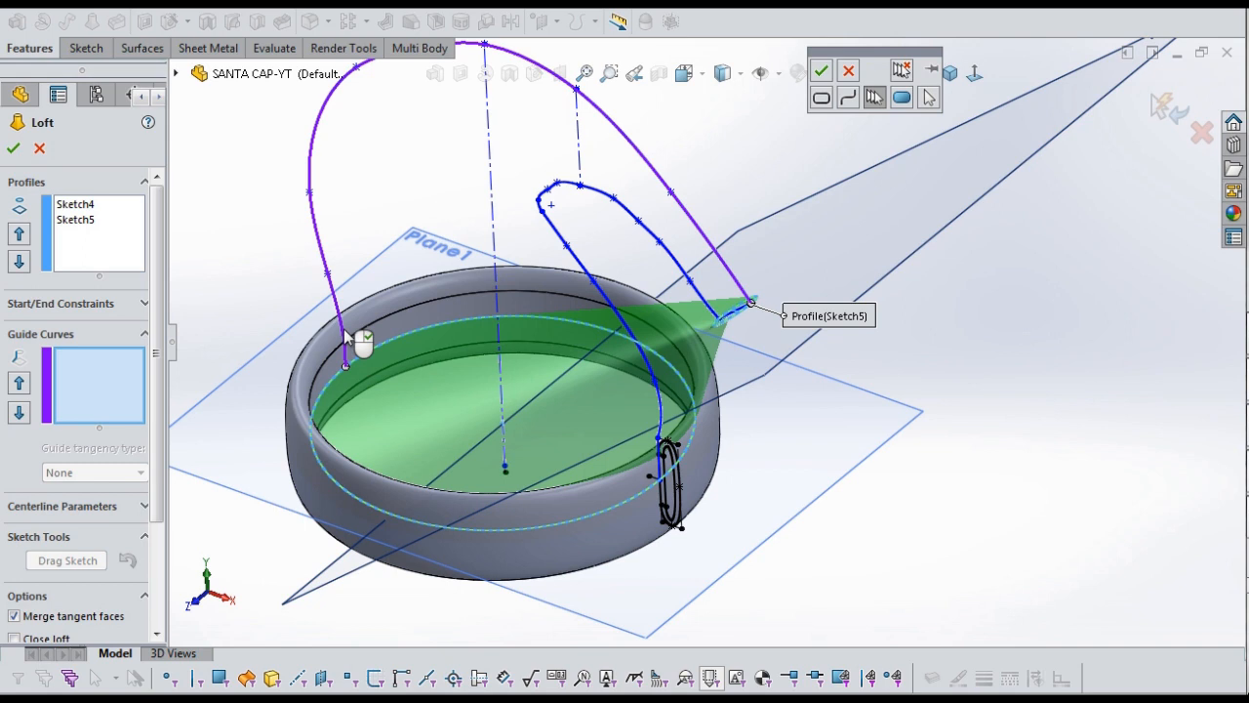
pyautogui.click(824, 71)
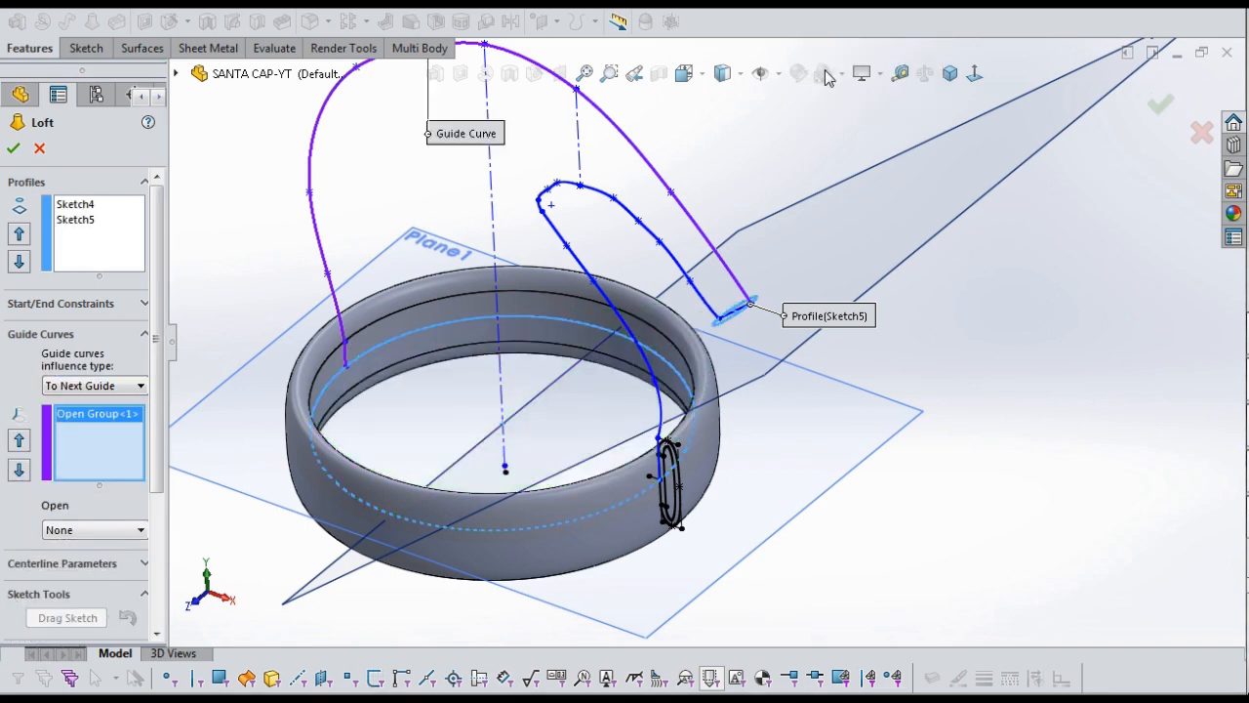
# Add the cap's inner outline, from the ring wall through the fold to the tip, as the second open-group guide curve.
pyautogui.rightClick(83, 444)
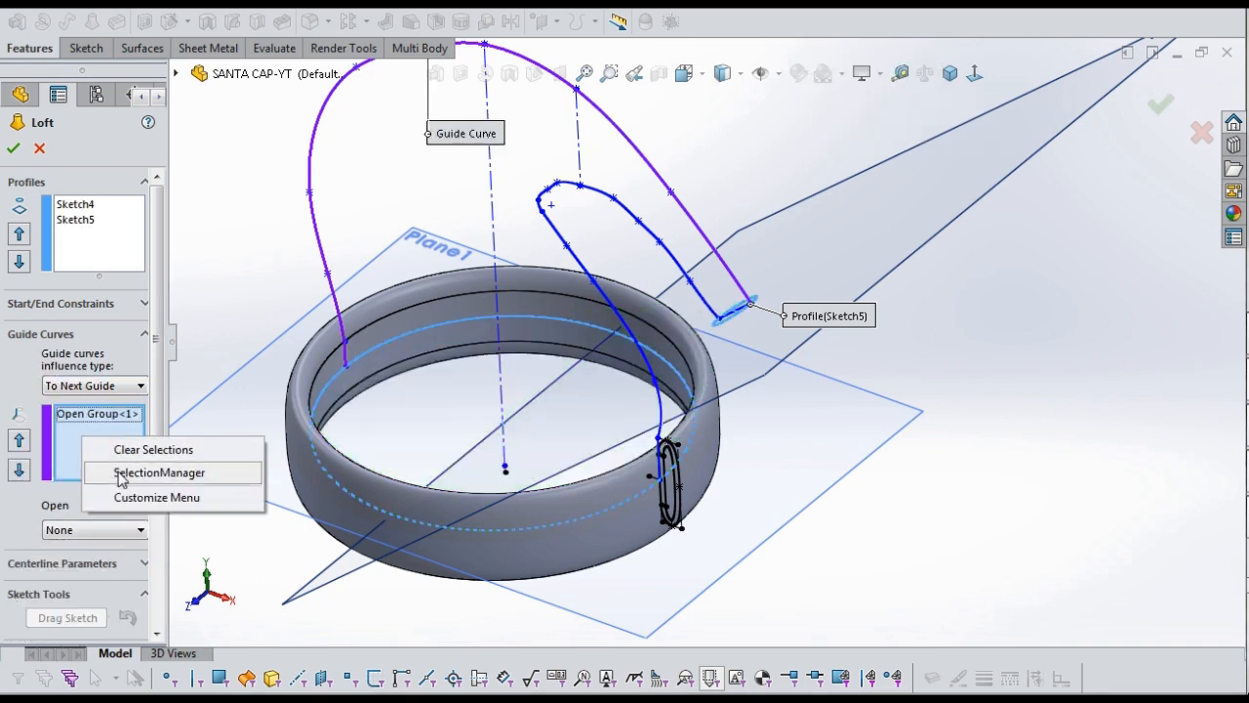
pyautogui.click(122, 472)
pyautogui.scroll(-5, 665, 406)
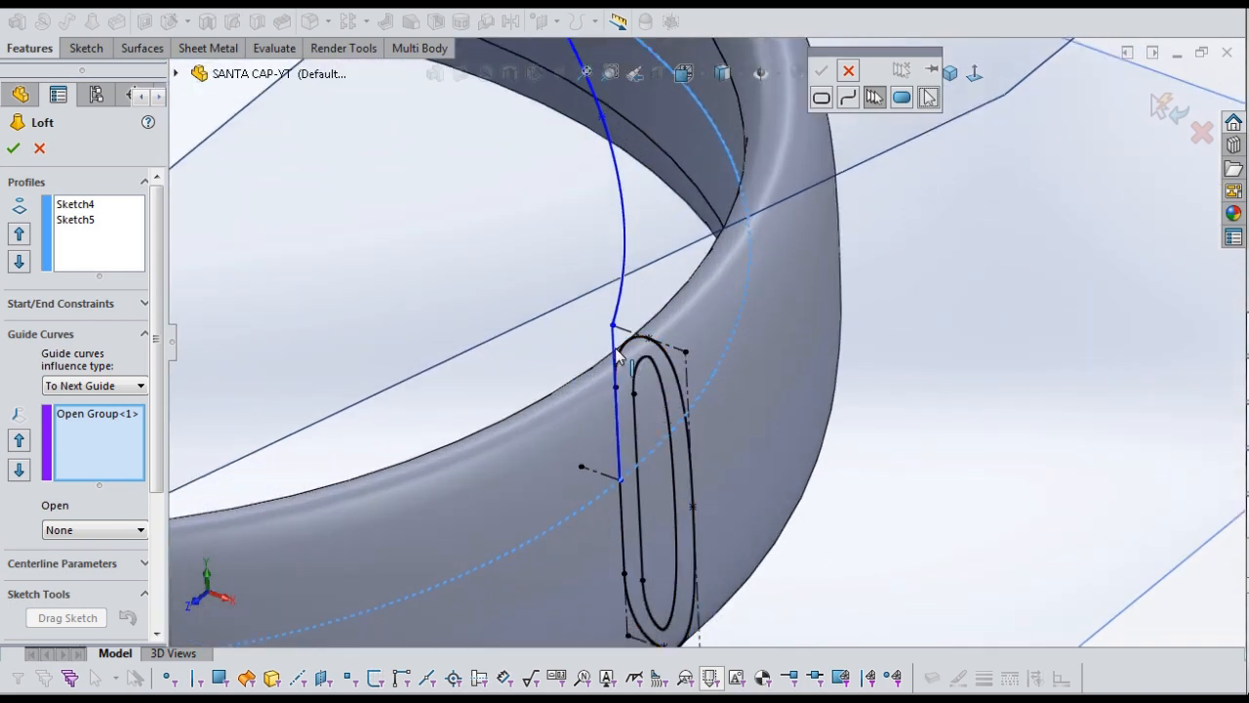
pyautogui.click(614, 352)
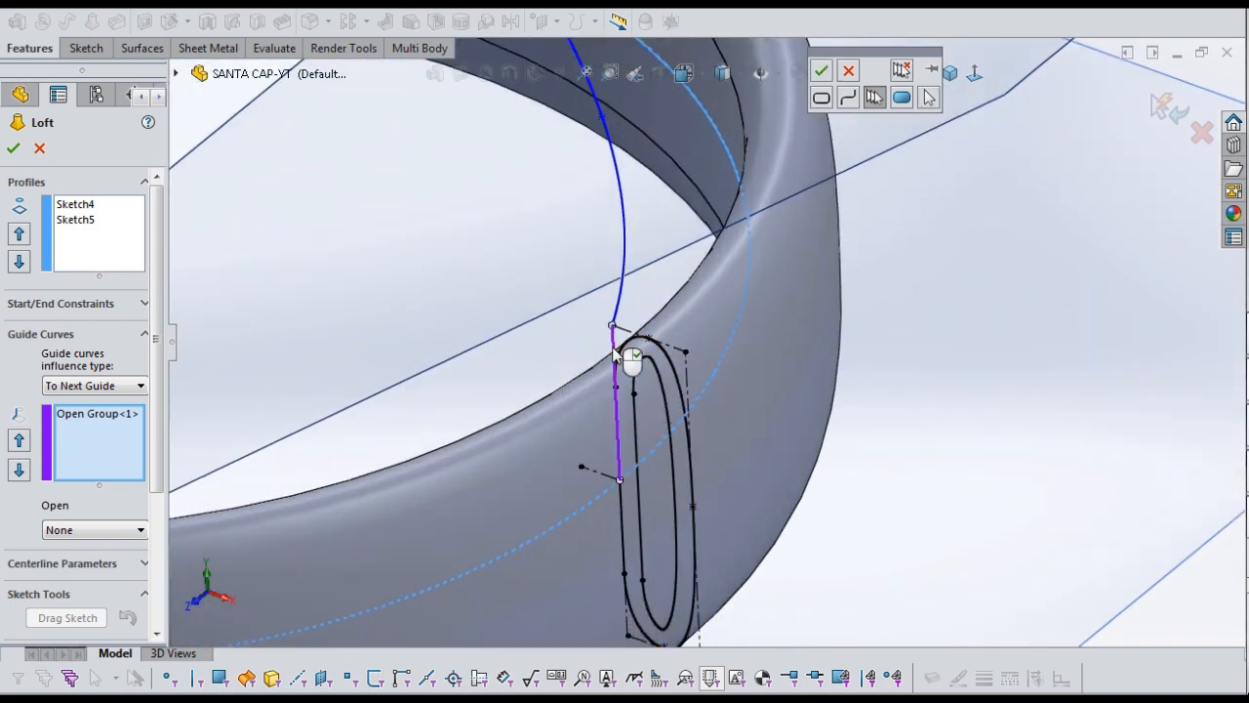
pyautogui.click(619, 320)
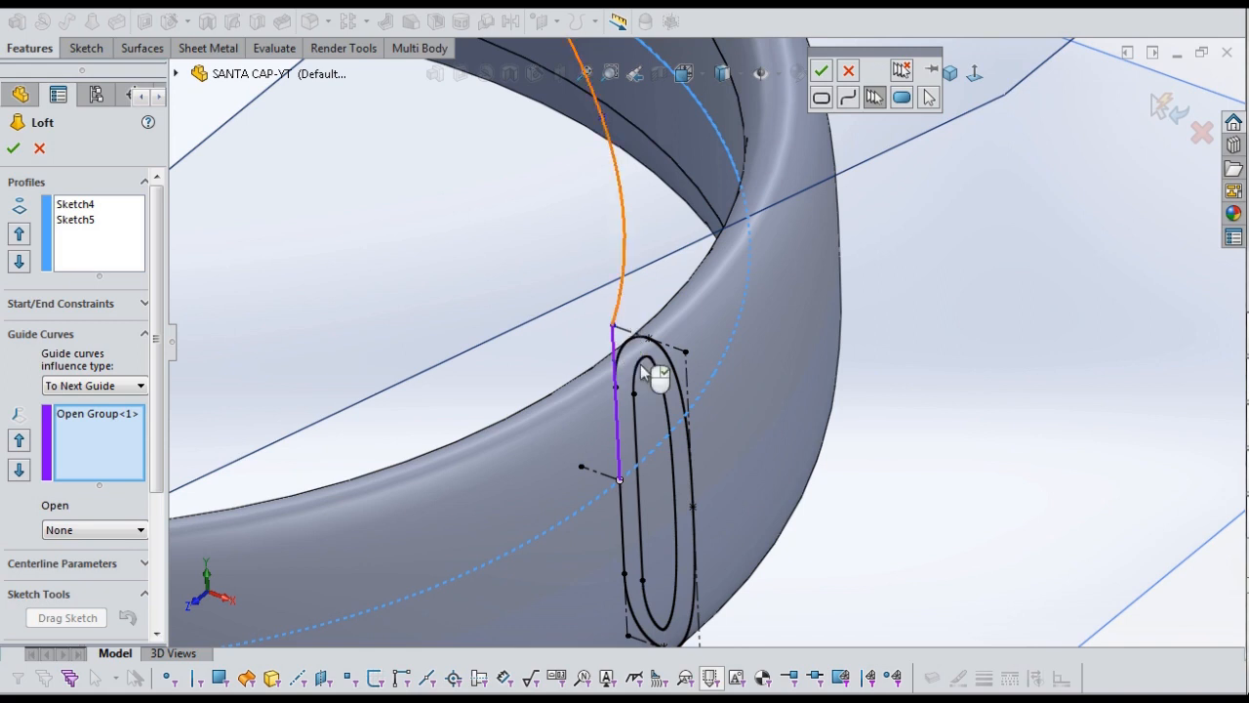
pyautogui.scroll(3, 660, 414)
pyautogui.scroll(4, 659, 414)
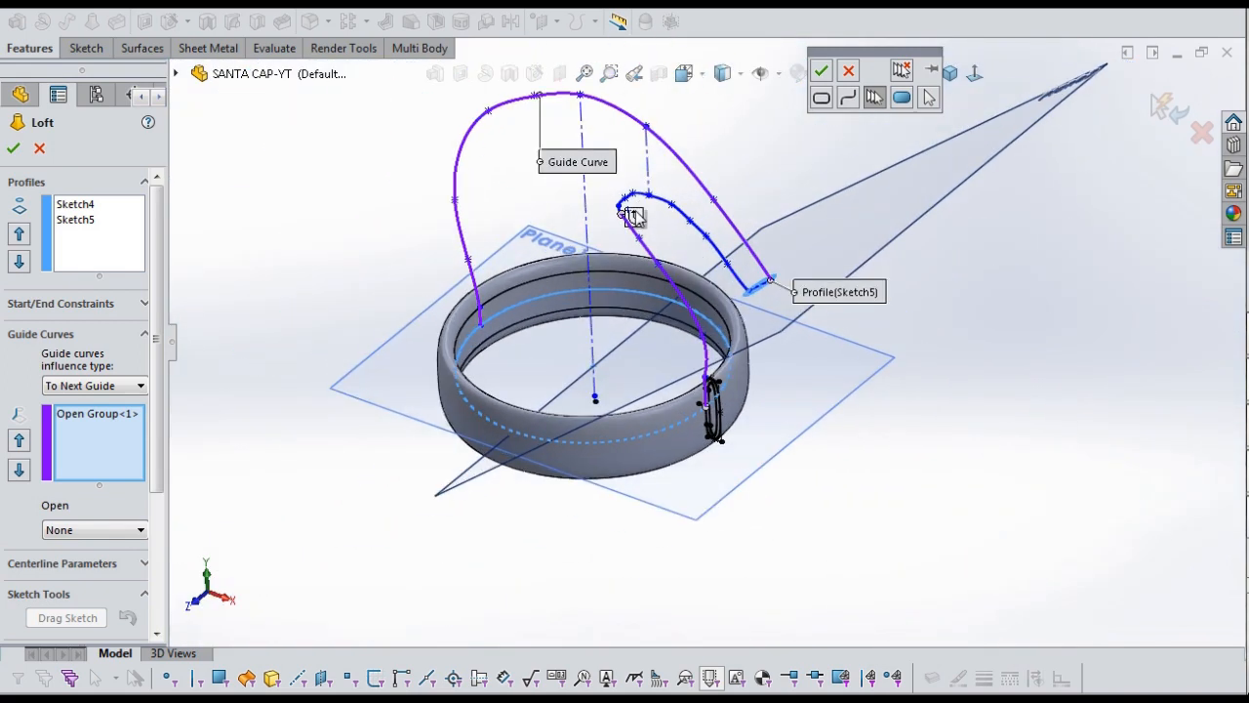
pyautogui.click(630, 214)
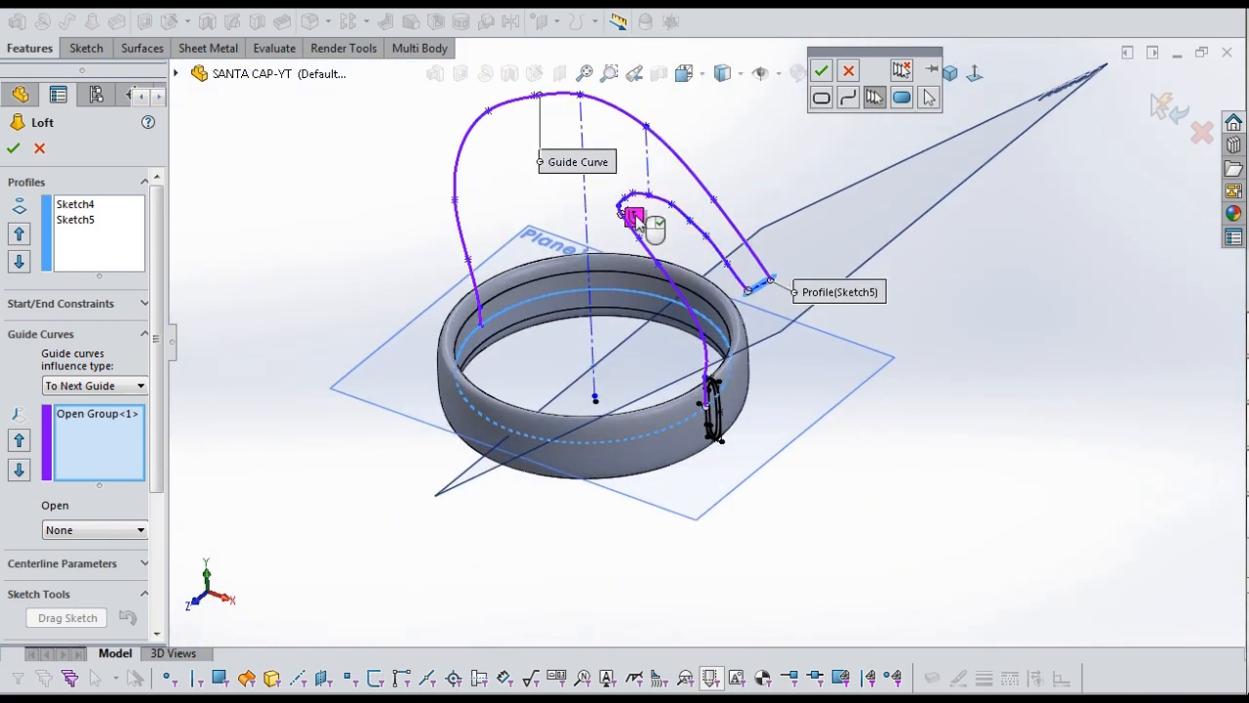
pyautogui.click(820, 72)
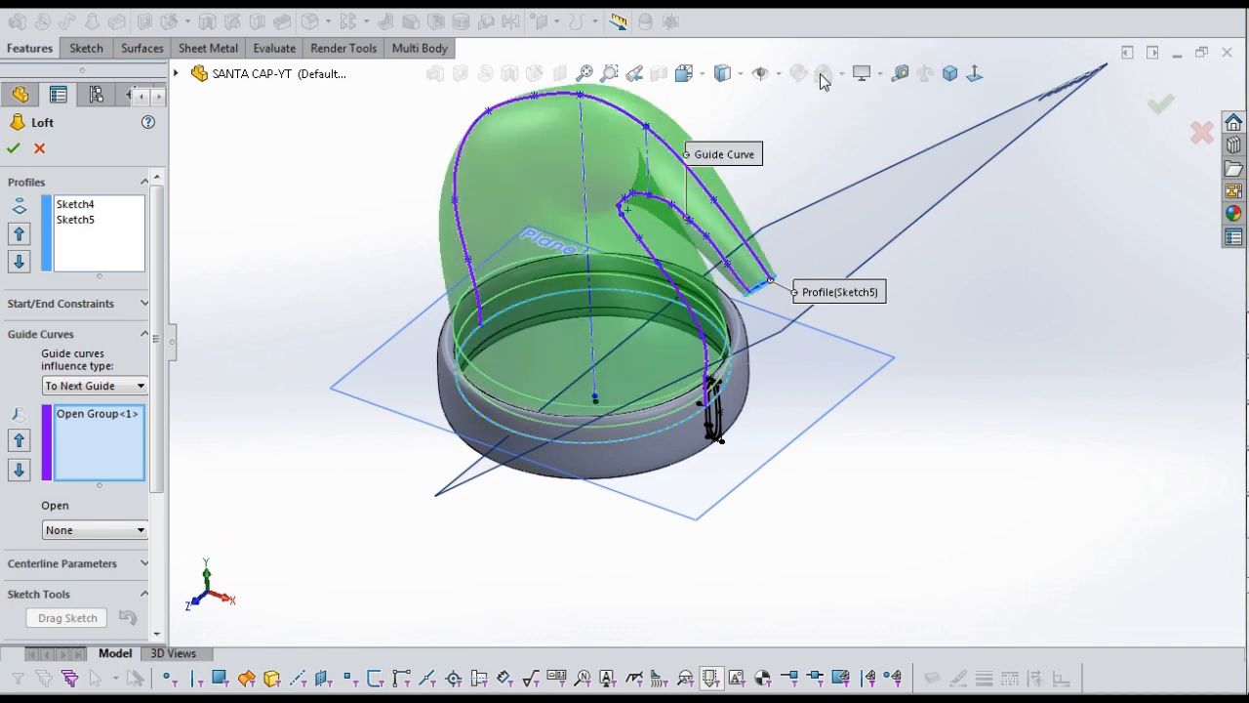
# Turn off Merge result so the cap remains a separate body, and complete the loft.
pyautogui.scroll(-3, 158, 573)
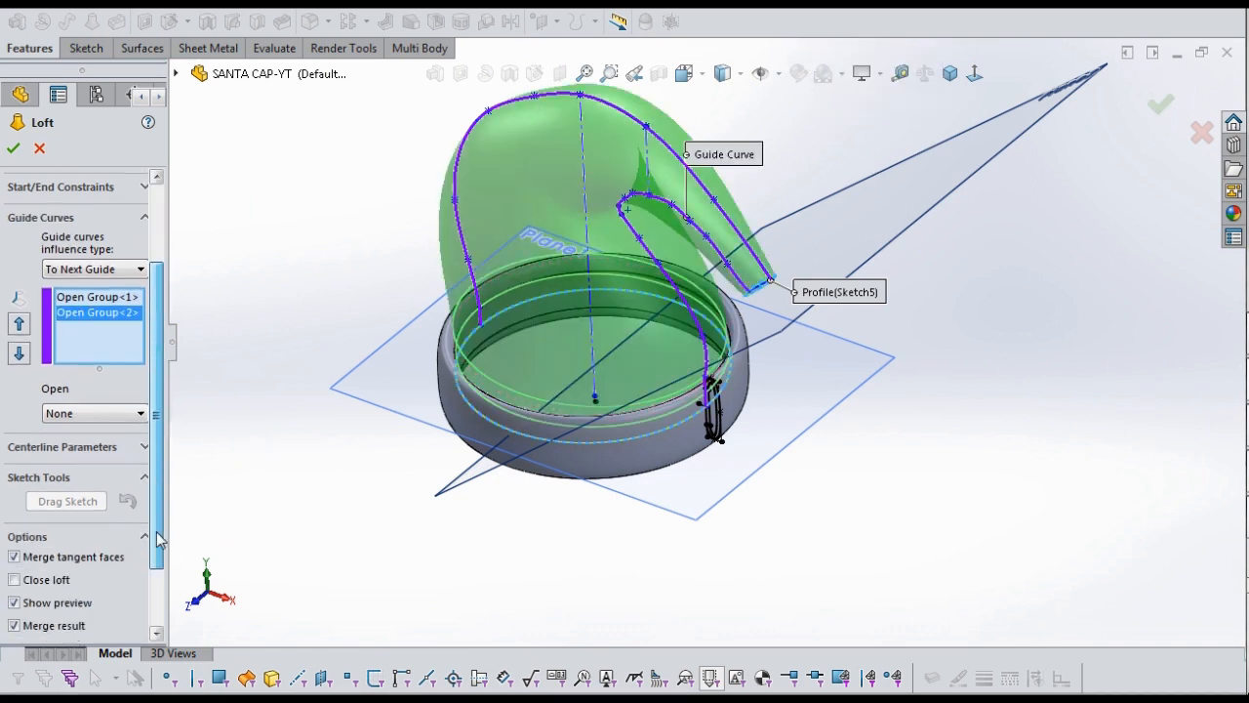
pyautogui.scroll(-1, 158, 573)
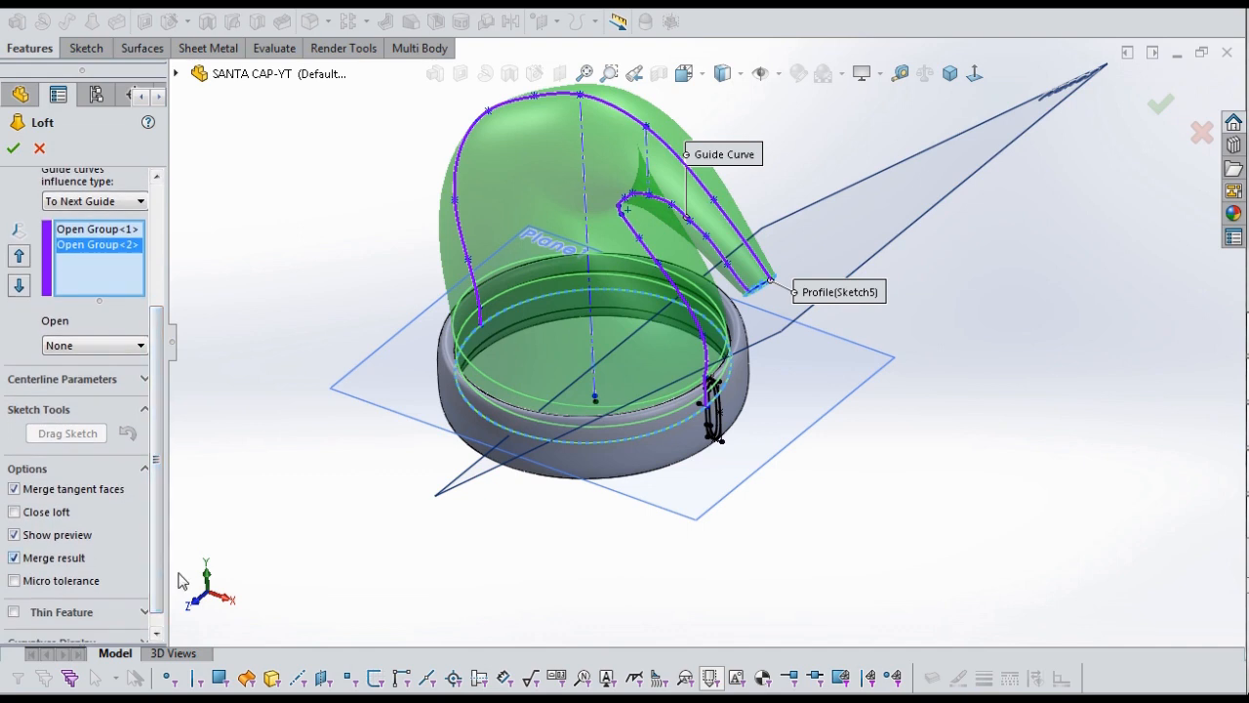
pyautogui.moveTo(173, 576); pyautogui.dragTo(192, 576)
pyautogui.scroll(-1, 179, 576)
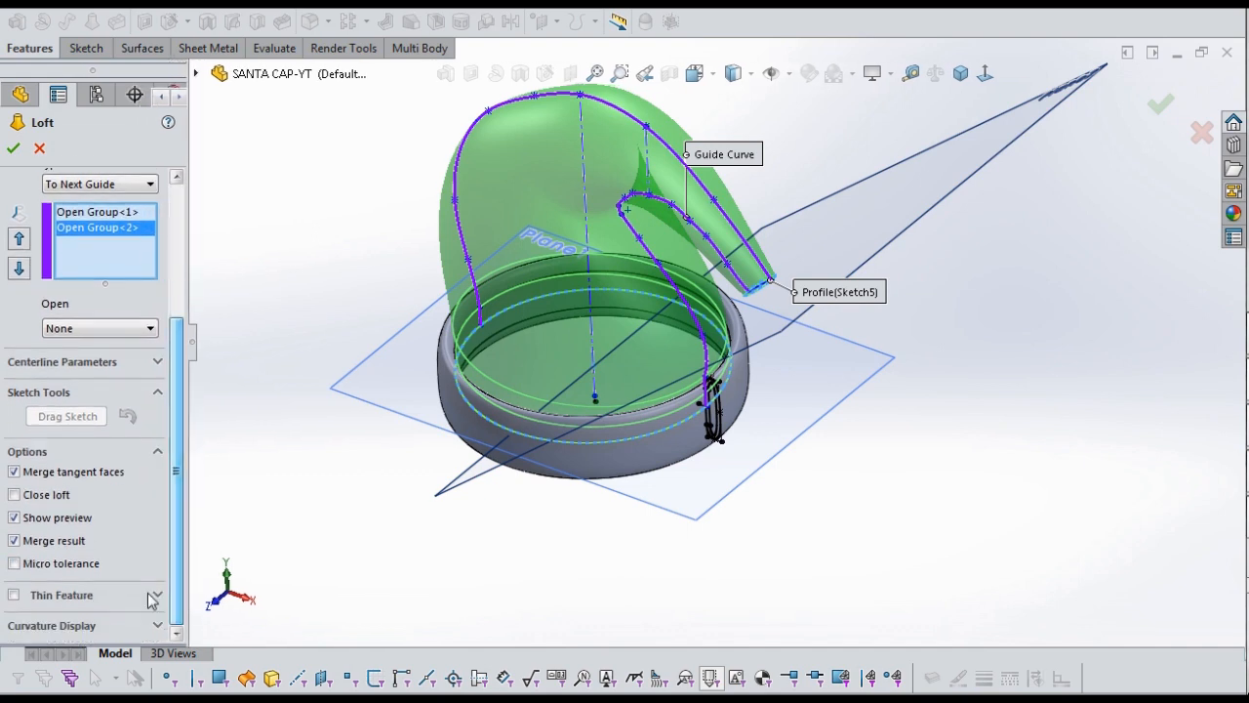
pyautogui.click(14, 540)
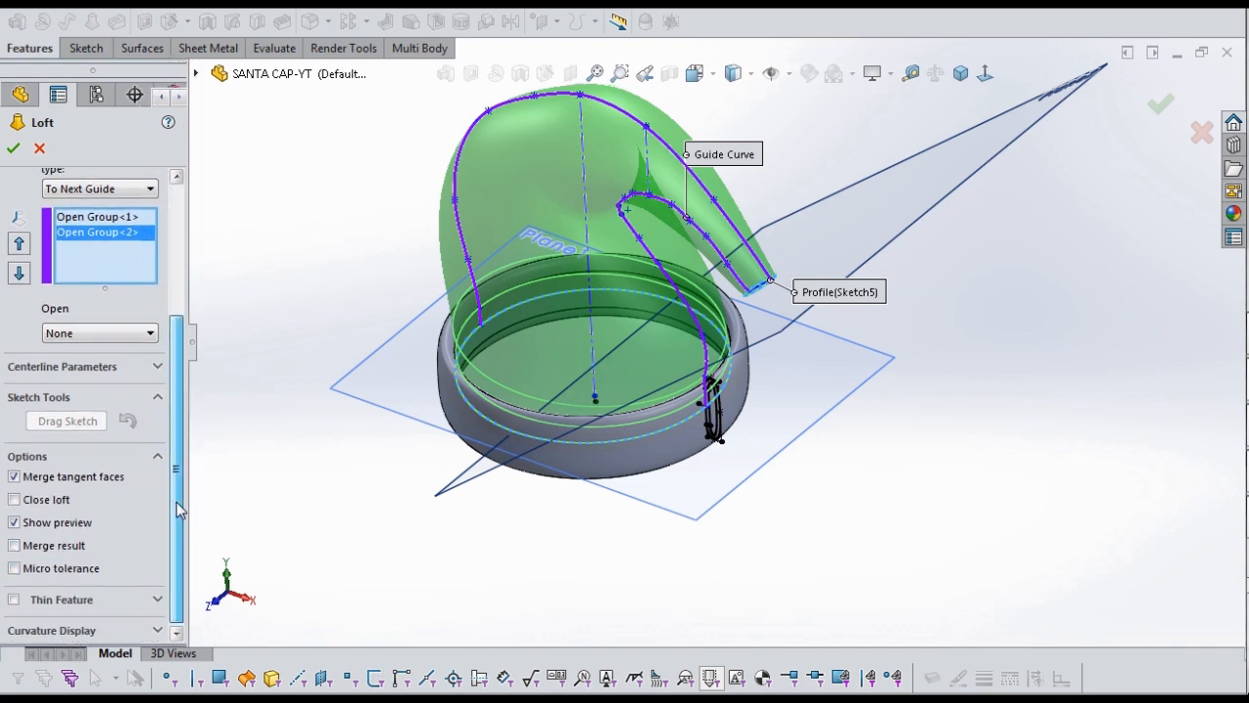
pyautogui.scroll(5, 177, 488)
pyautogui.click(14, 149)
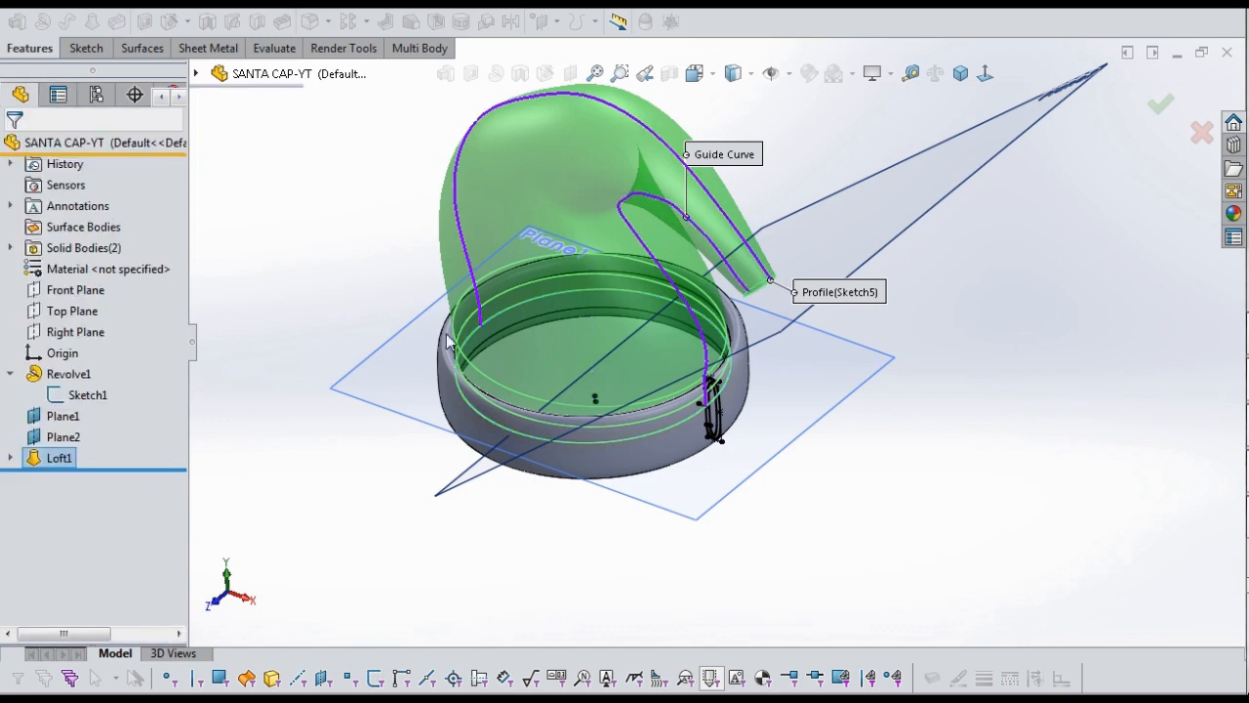
# Isolate the lofted cap body from the ring.
pyautogui.scroll(-2, 661, 427)
pyautogui.moveTo(661, 427)
pyautogui.mouseDown(button='middle')
pyautogui.moveTo(661, 354)
pyautogui.moveTo(707, 388)
pyautogui.moveTo(664, 432)
pyautogui.mouseUp(button='middle')
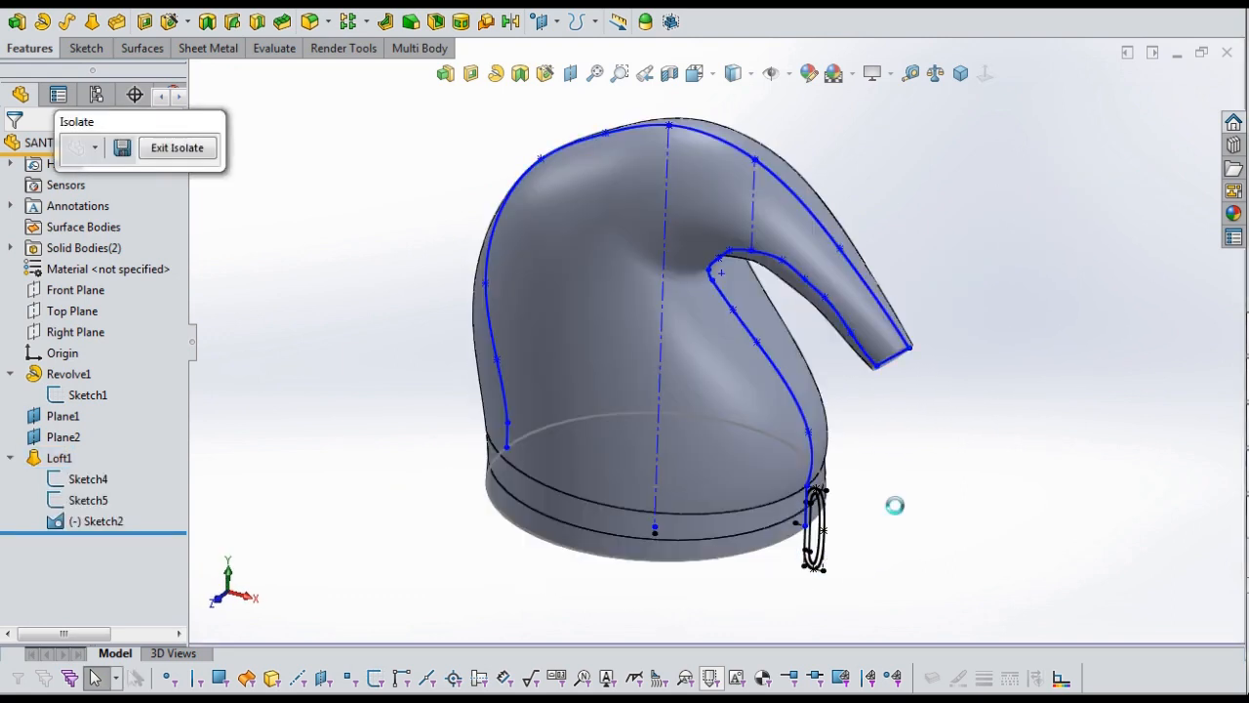
pyautogui.moveTo(895, 505)
pyautogui.mouseDown(button='middle')
pyautogui.moveTo(881, 374)
pyautogui.moveTo(882, 423)
pyautogui.moveTo(888, 413)
pyautogui.mouseUp(button='middle')
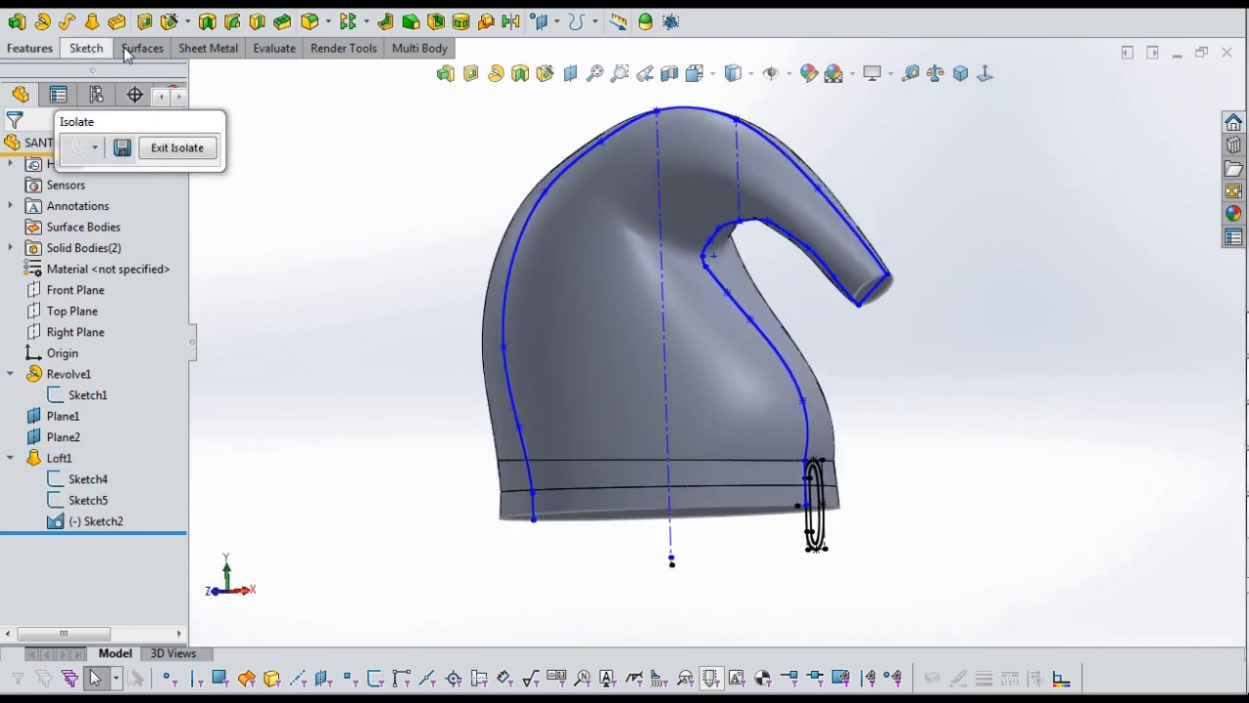
# Shell the cap body to a 1.5 mm wall, removing the base face and the tip's end face.
pyautogui.click(434, 24)
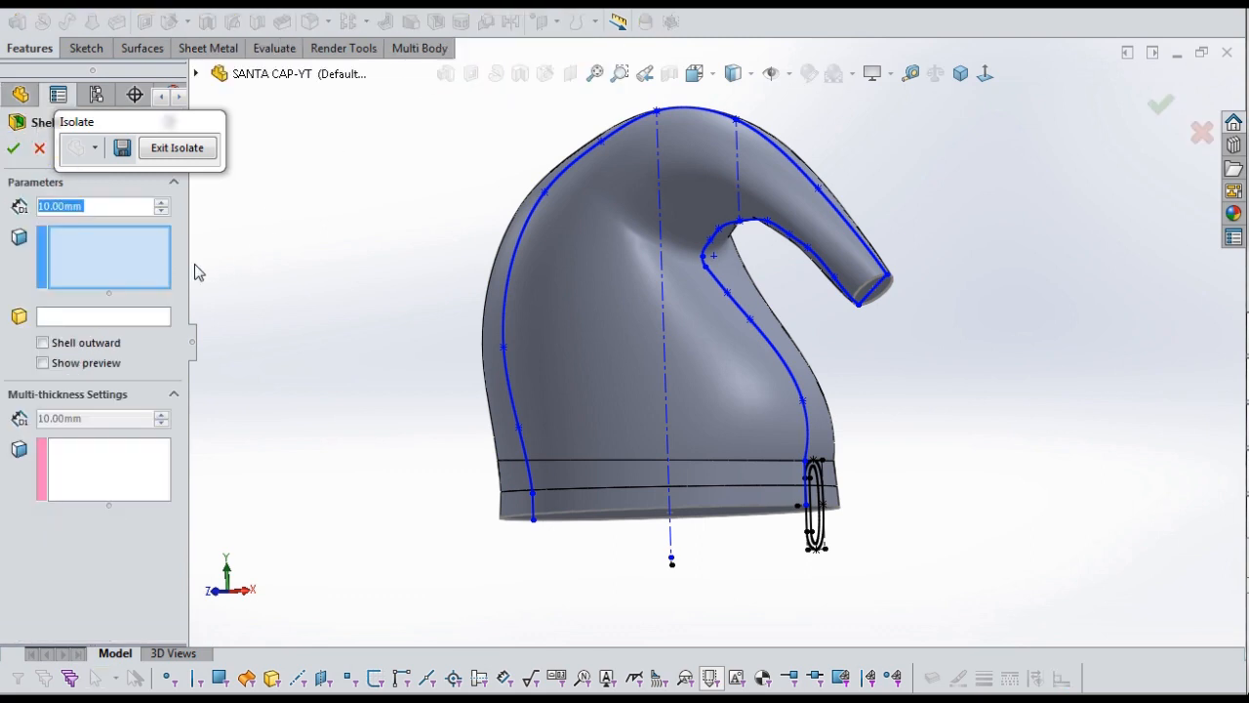
pyautogui.write('1.5')
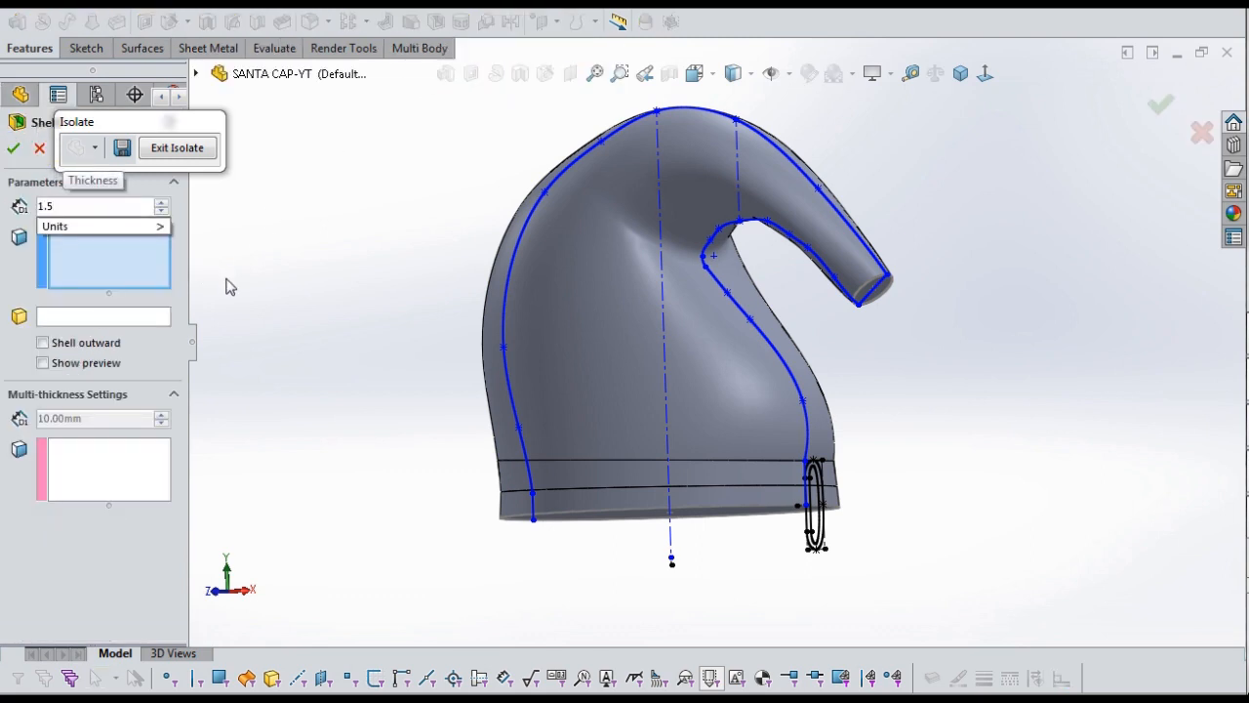
pyautogui.press('Return')
pyautogui.moveTo(590, 604); pyautogui.dragTo(649, 532, button='middle')
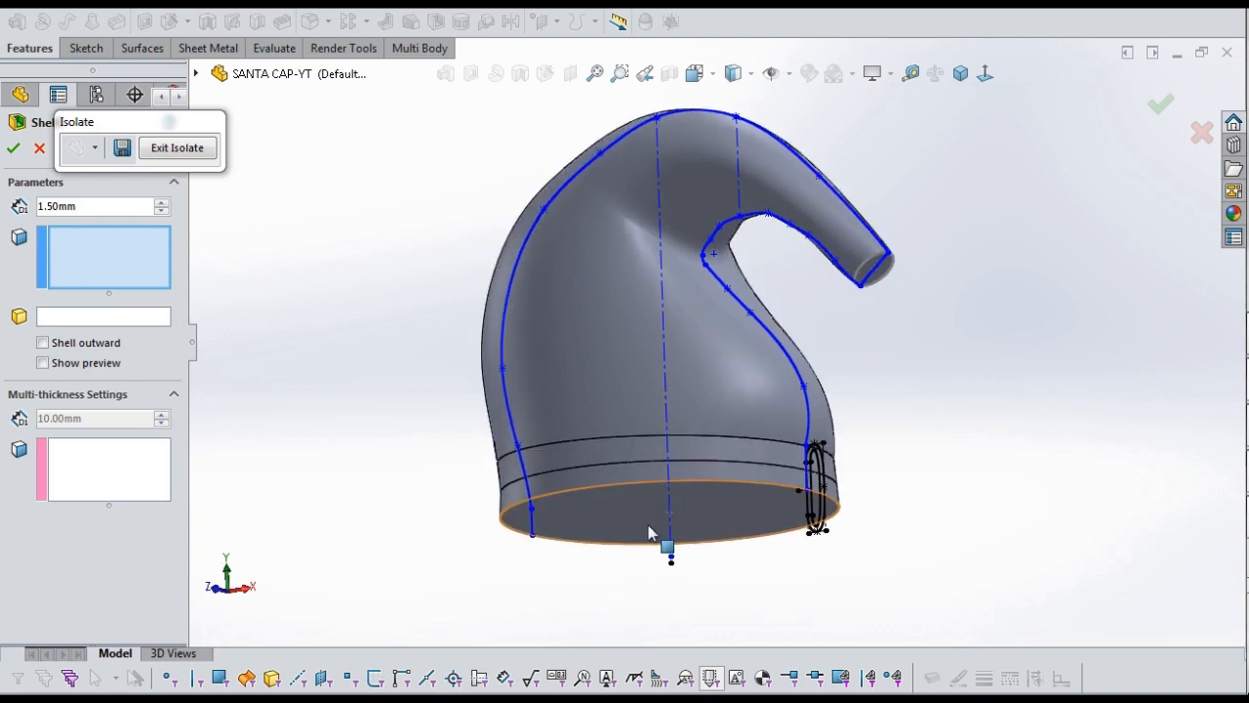
pyautogui.click(649, 532)
pyautogui.scroll(-2, 888, 280)
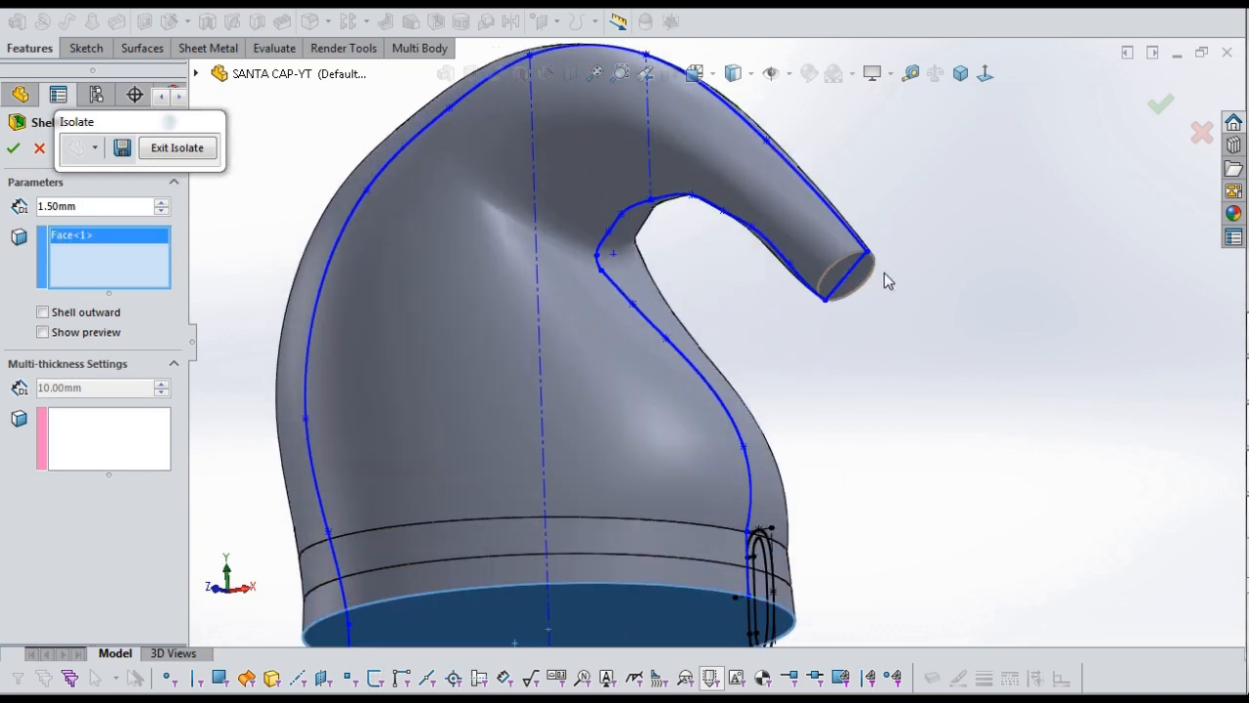
pyautogui.click(849, 276)
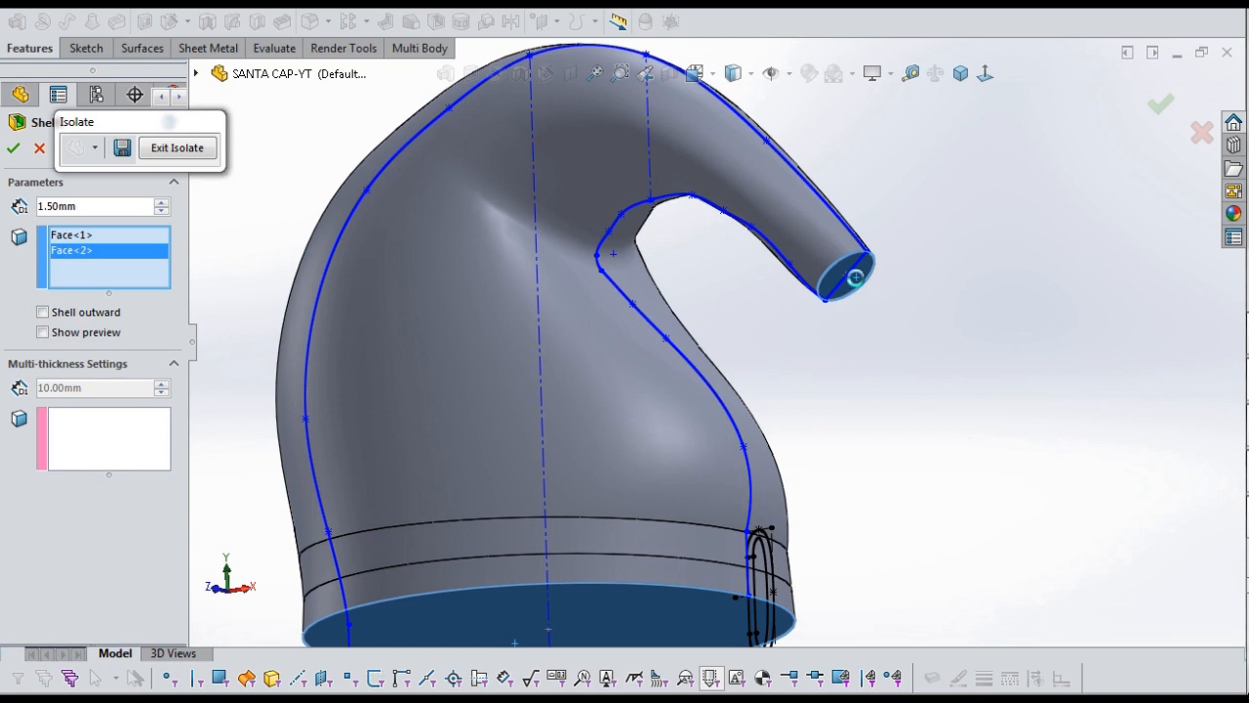
pyautogui.rightClick(869, 351)
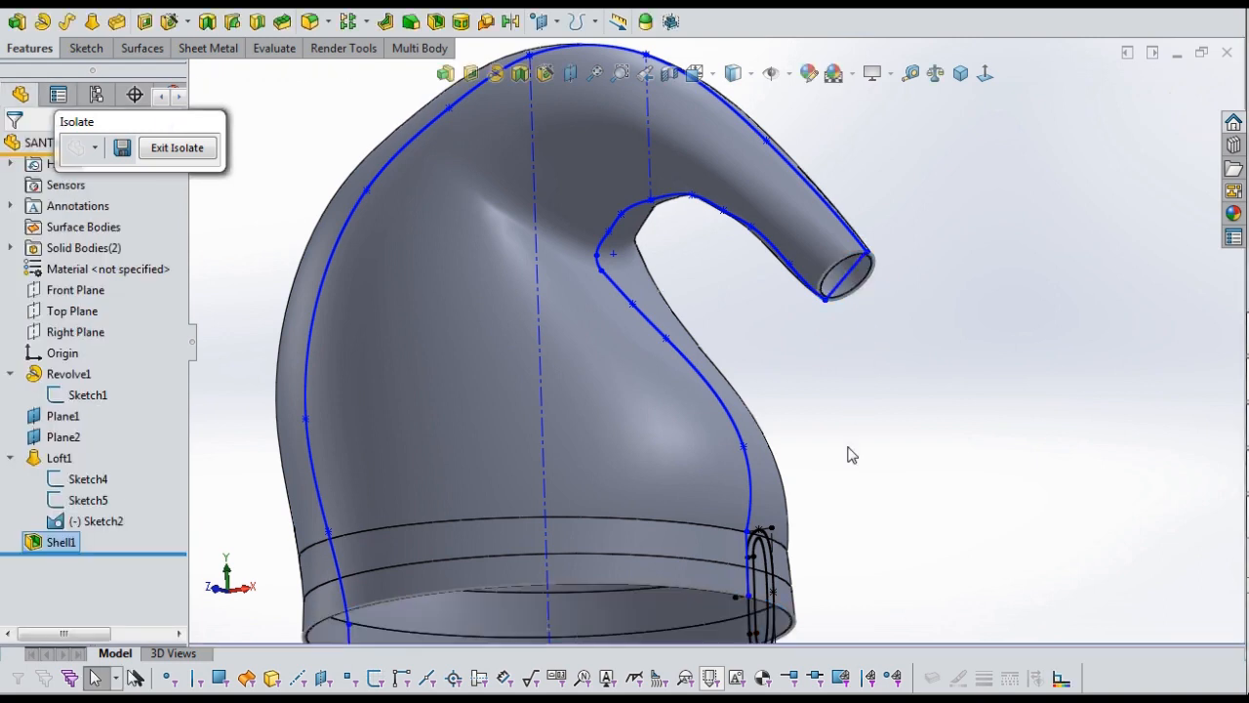
# Exit isolation so the ring is displayed with the cap again, and orient the model to the front view.
pyautogui.moveTo(847, 455); pyautogui.dragTo(817, 397, button='middle')
pyautogui.scroll(1, 822, 385)
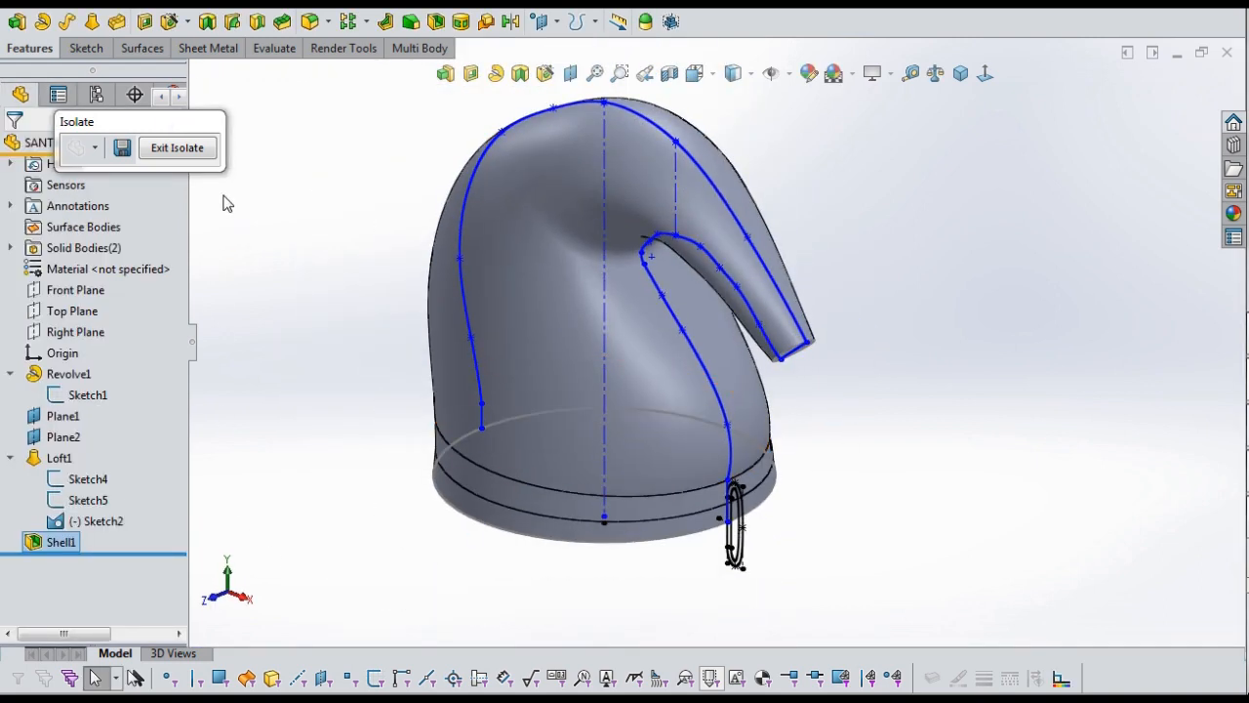
pyautogui.click(198, 147)
pyautogui.moveTo(557, 376); pyautogui.dragTo(931, 459, button='middle')
pyautogui.hotkey('ctrl', '1')
pyautogui.hotkey('ctrl', '1')
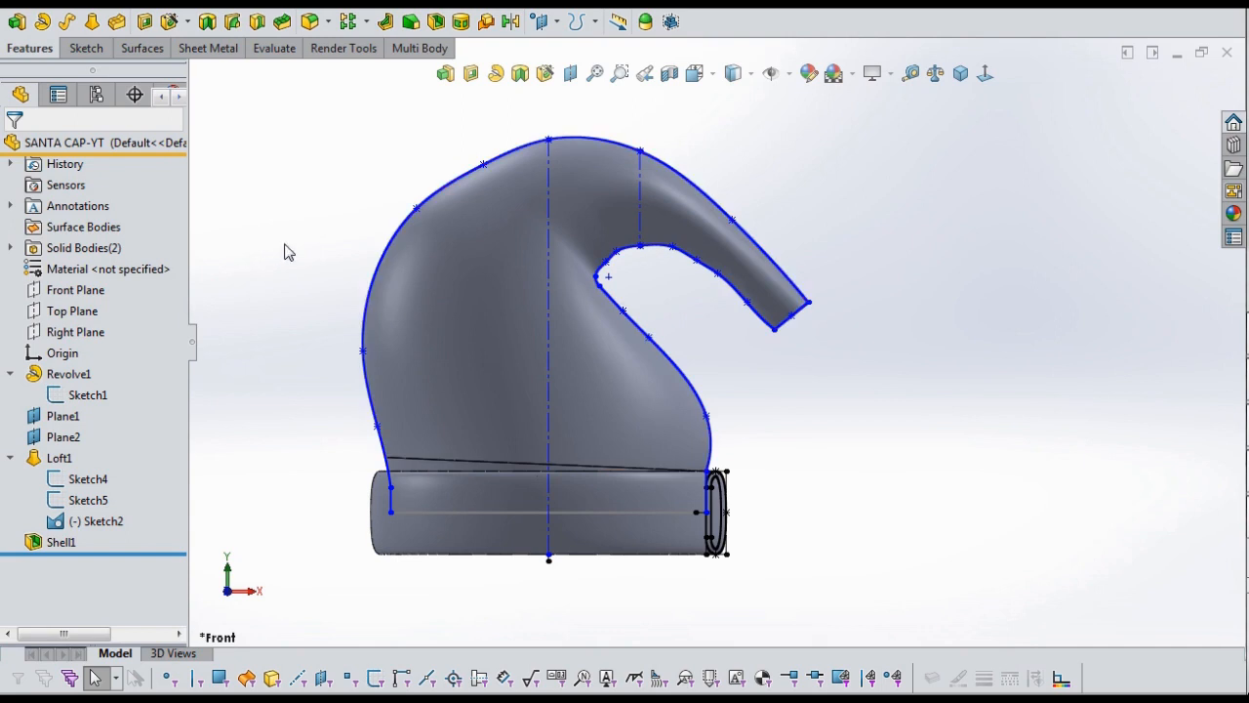
# Start a sketch on the Front Plane and draw a circle of about 33 mm radius centred near the middle of the cap's tip end.
pyautogui.click(78, 290)
pyautogui.click(105, 266)
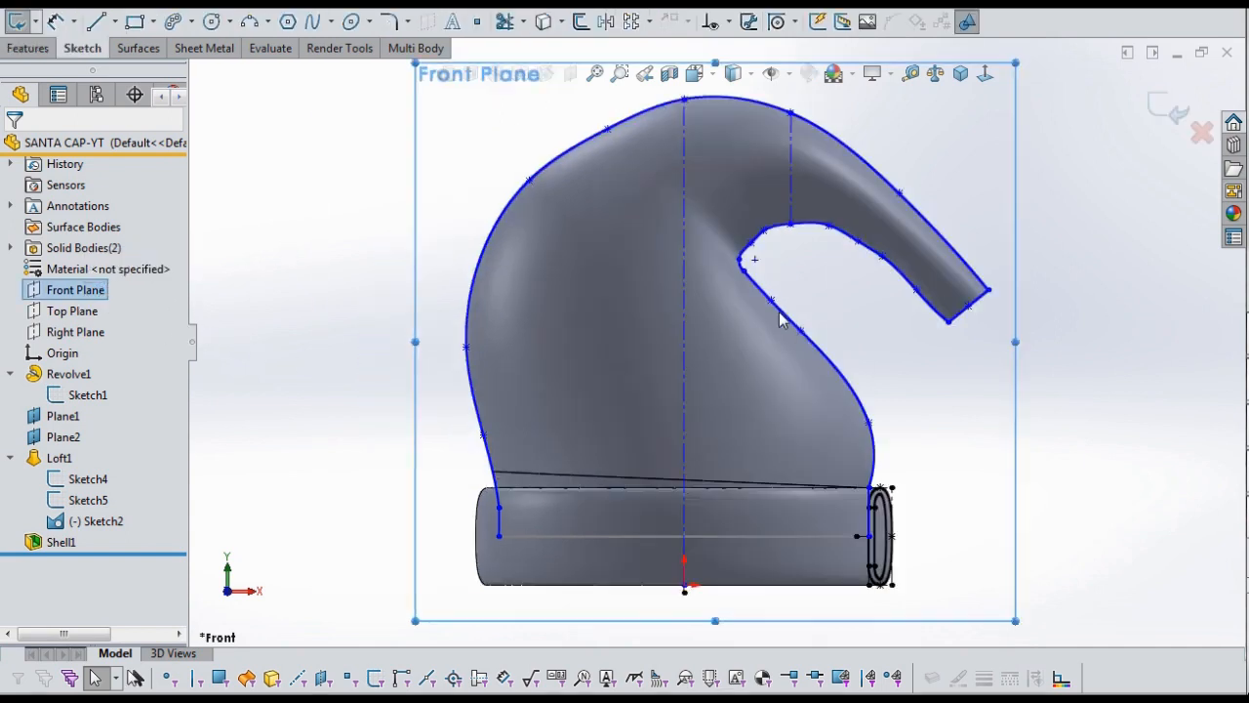
pyautogui.scroll(-4, 783, 315)
pyautogui.scroll(2, 921, 329)
pyautogui.scroll(-3, 1035, 296)
pyautogui.scroll(1, 1025, 293)
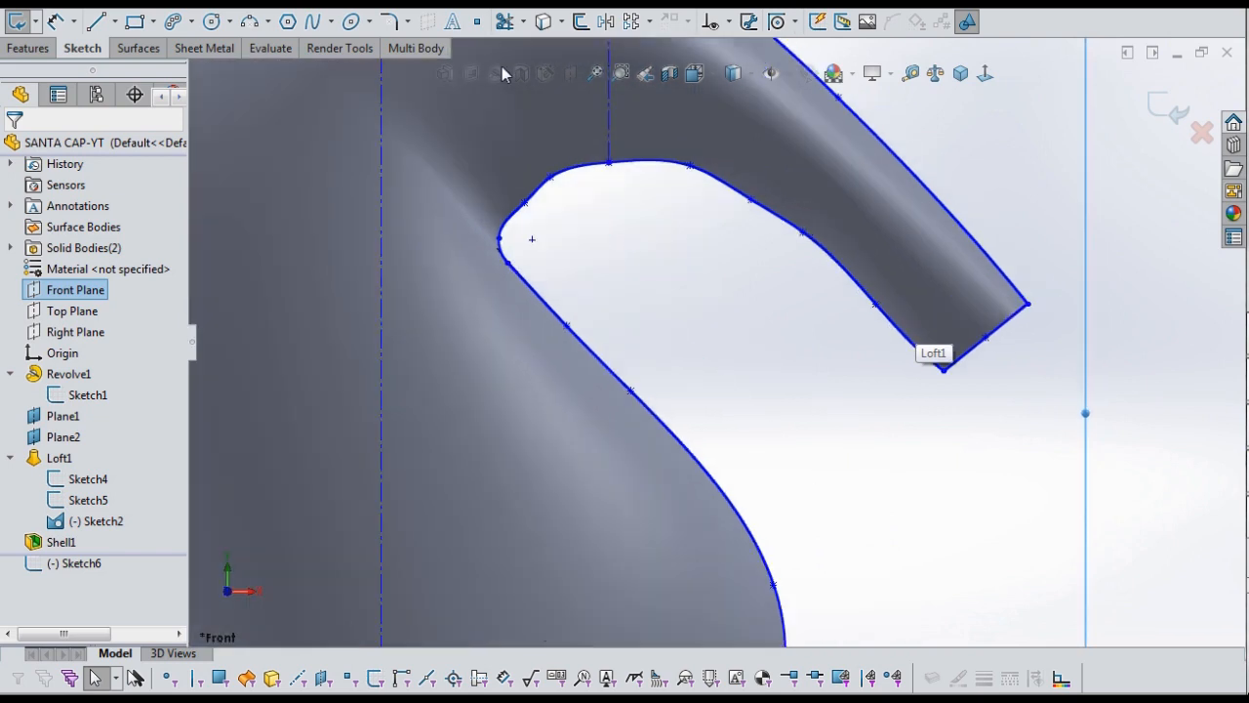
pyautogui.click(213, 22)
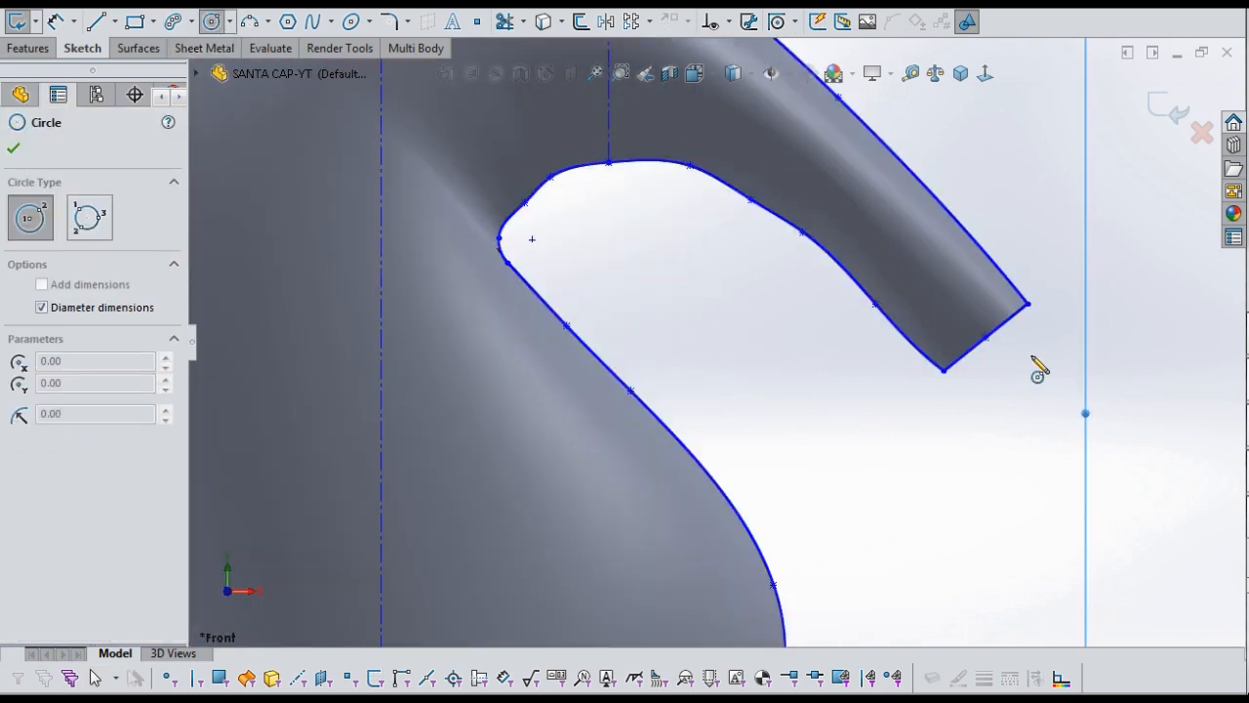
pyautogui.click(971, 323)
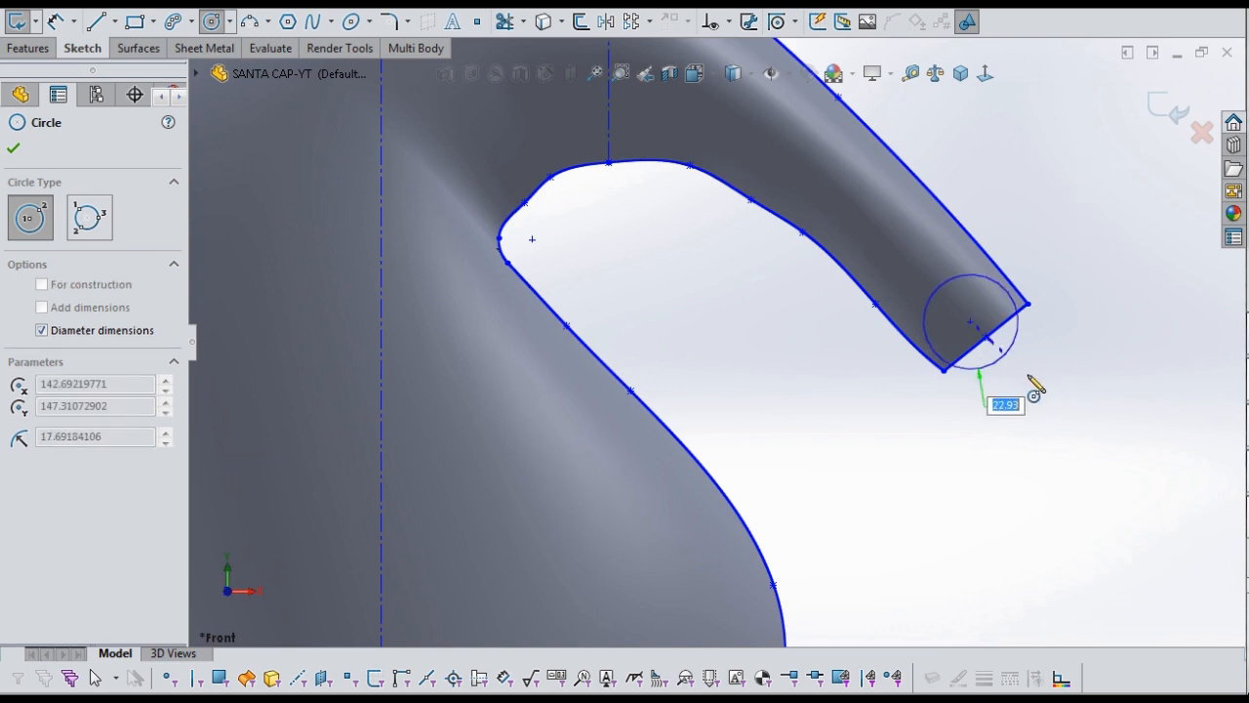
pyautogui.click(1065, 420)
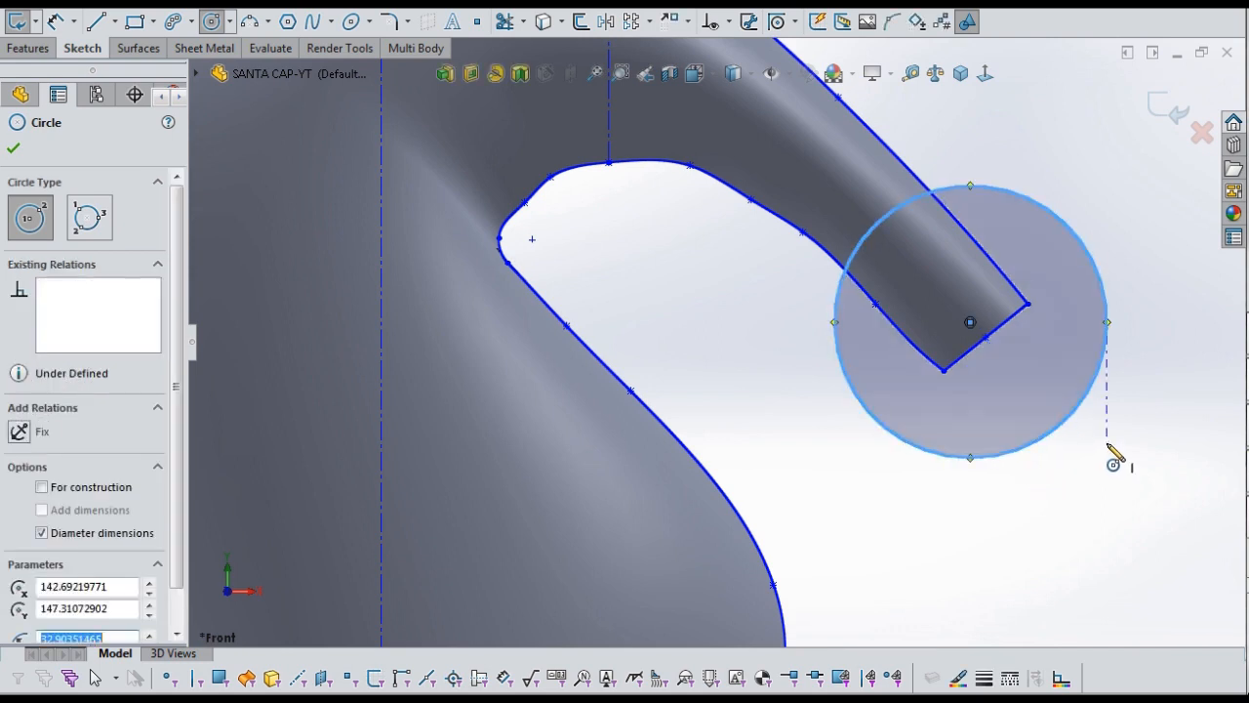
pyautogui.press('Escape')
# Complete the ball profile as a half-circle closed by a diameter line, with radius 30 mm and a 5 mm offset from the tip's end edge.
pyautogui.press('l')
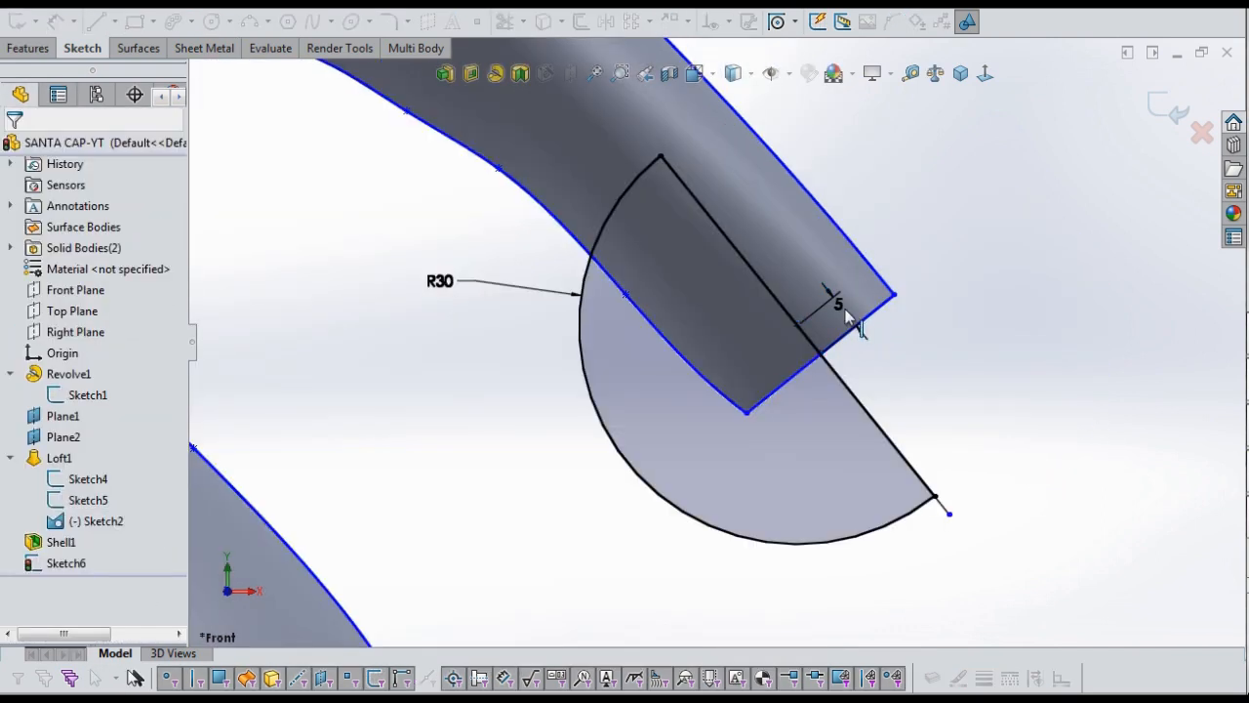
pyautogui.press('Escape')
pyautogui.scroll(1, 717, 156)
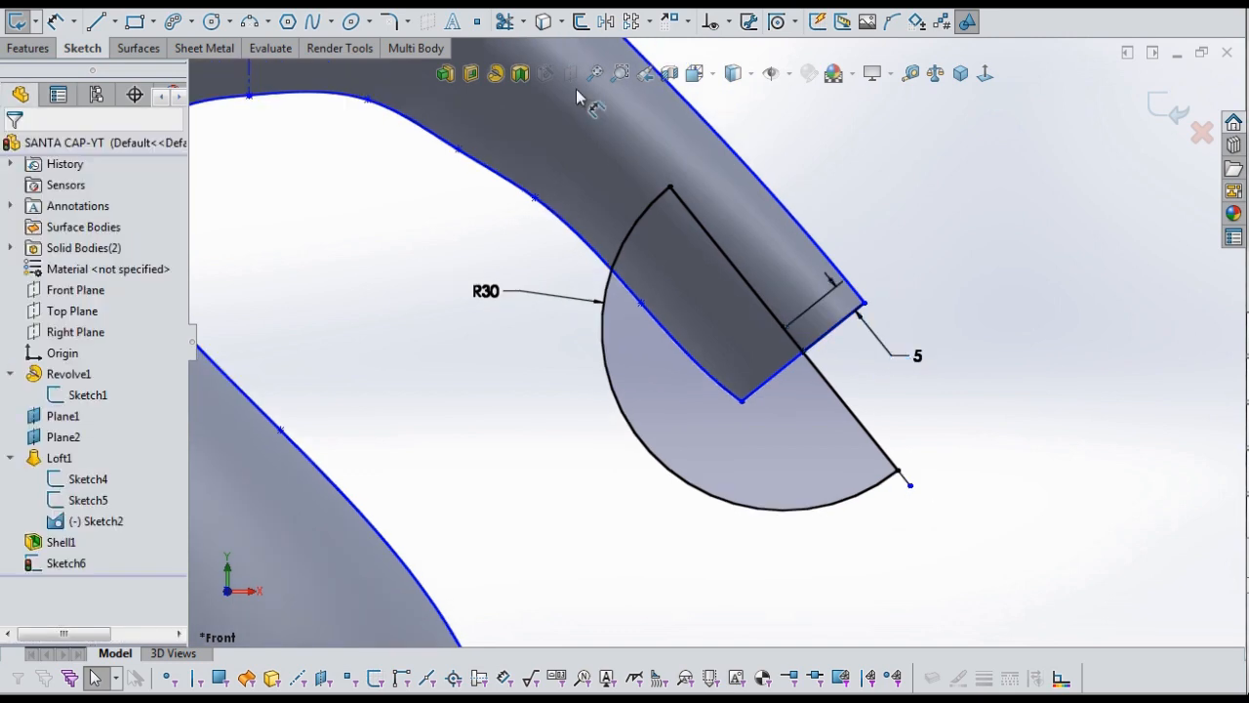
# Revolve the half-circle 360 degrees about its diameter line as a separate ball body, with Merge result turned off.
pyautogui.click(495, 82)
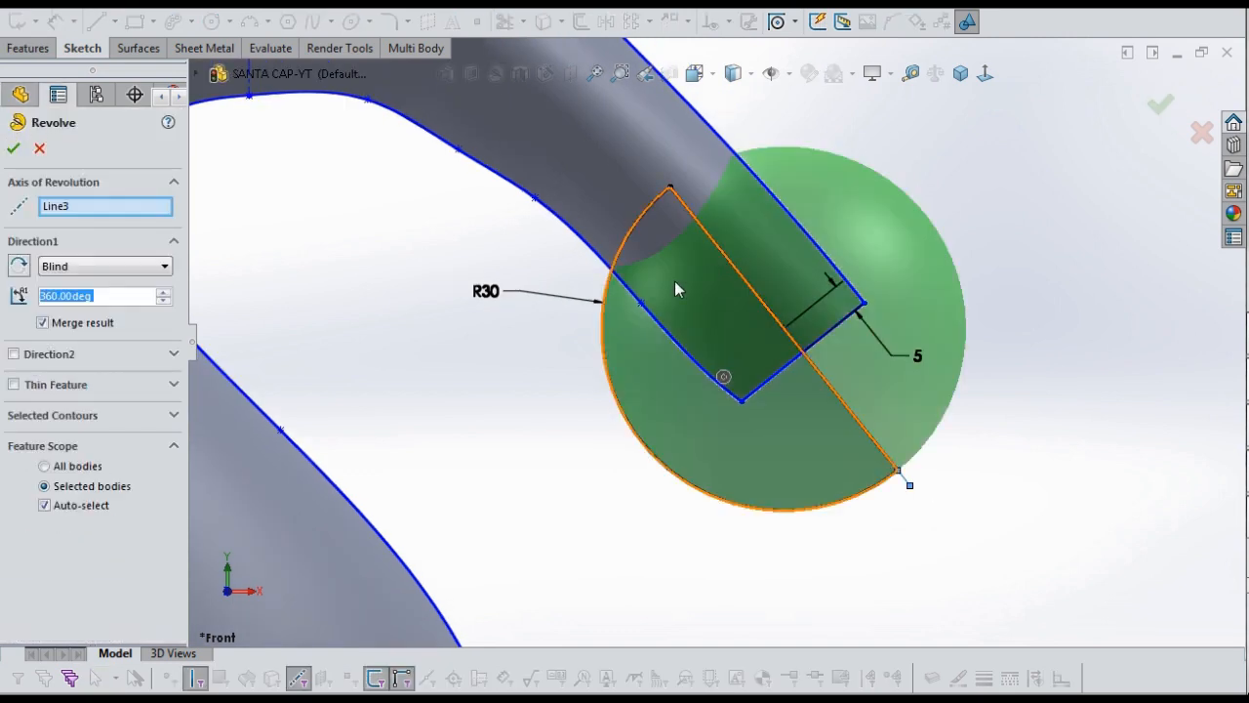
pyautogui.click(69, 326)
pyautogui.press('Return')
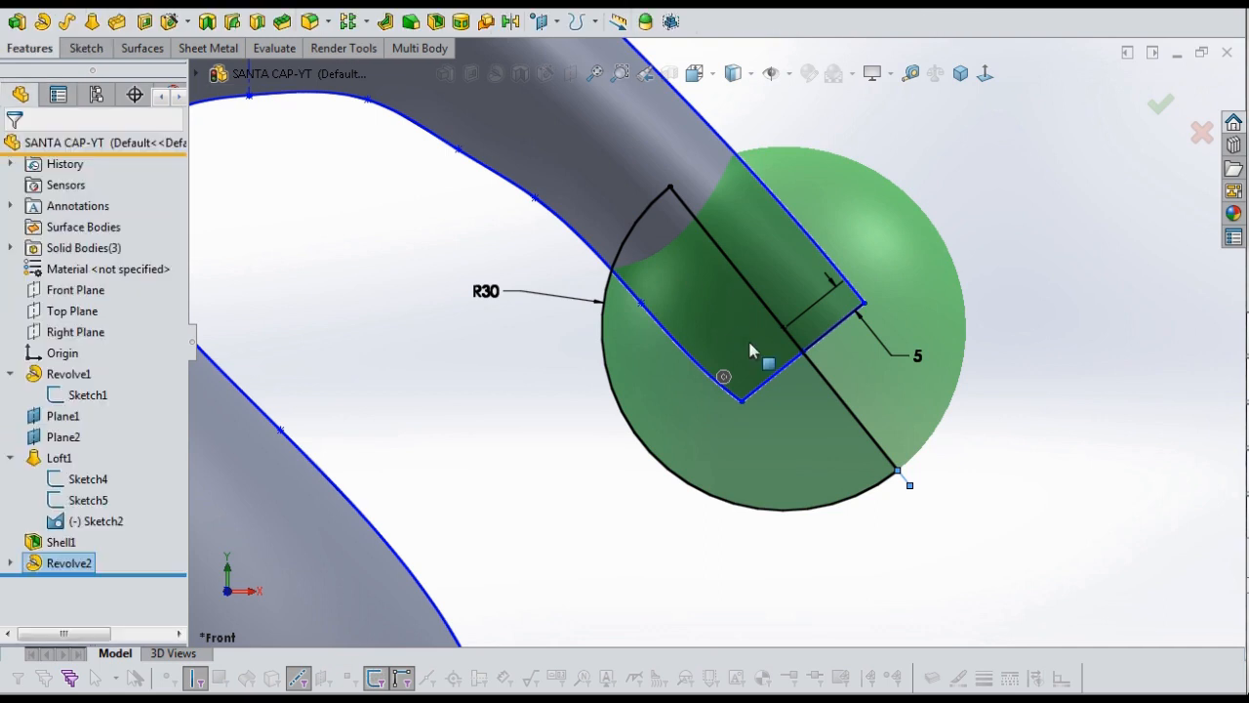
# Examine the cap, ring band and tip ball together from several angles and in the isometric view.
pyautogui.scroll(8, 747, 338)
pyautogui.scroll(-2, 552, 389)
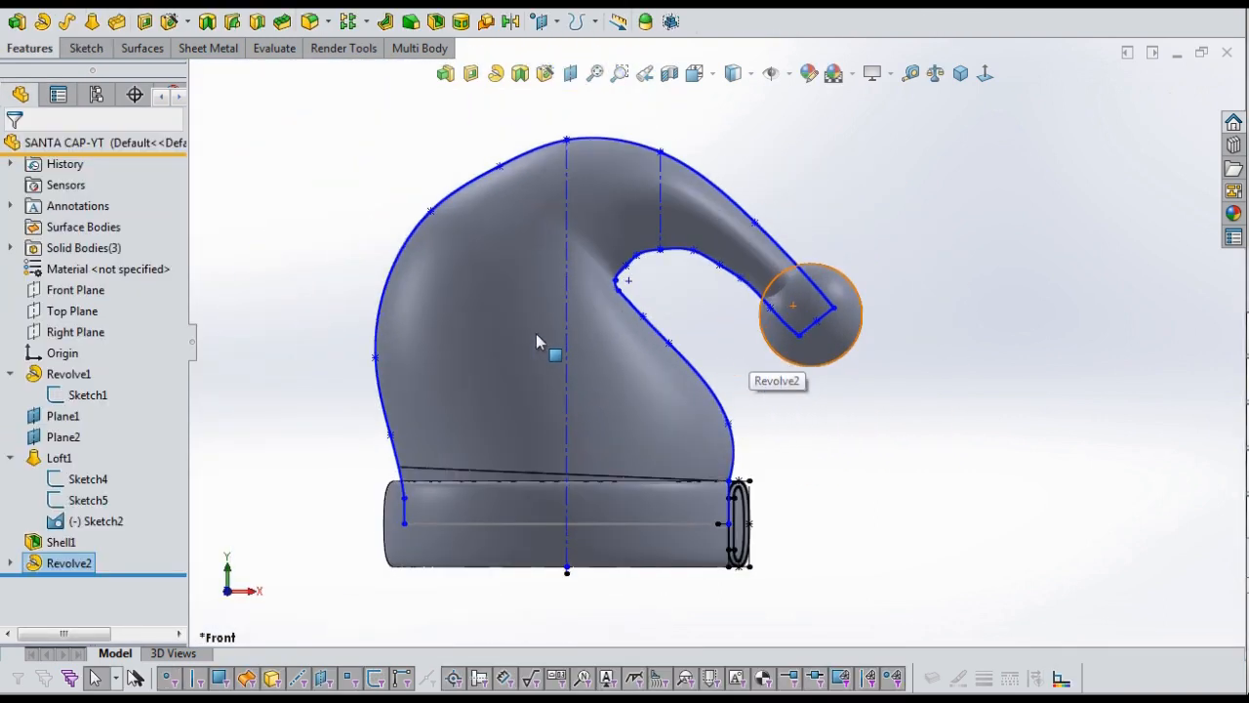
pyautogui.scroll(-1, 420, 350)
pyautogui.scroll(2, 718, 357)
pyautogui.moveTo(683, 359)
pyautogui.mouseDown(button='middle')
pyautogui.moveTo(669, 399)
pyautogui.moveTo(739, 377)
pyautogui.mouseUp(button='middle')
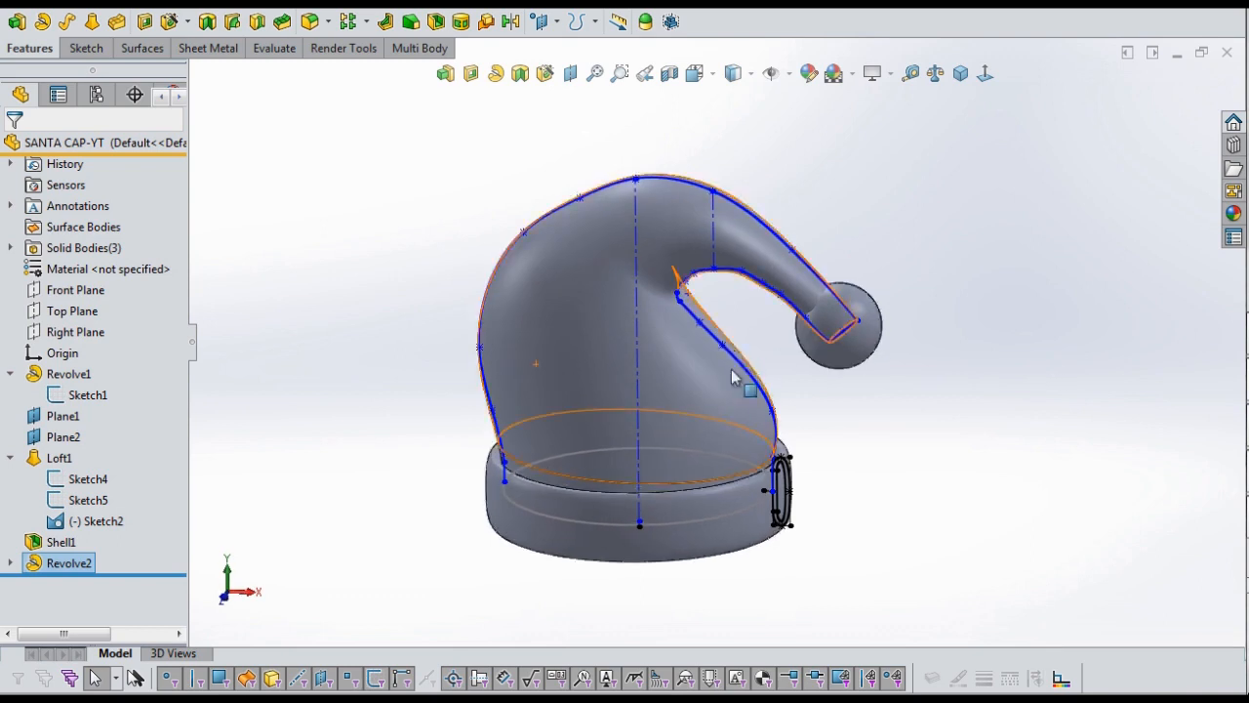
pyautogui.scroll(-2, 748, 362)
pyautogui.click(930, 465)
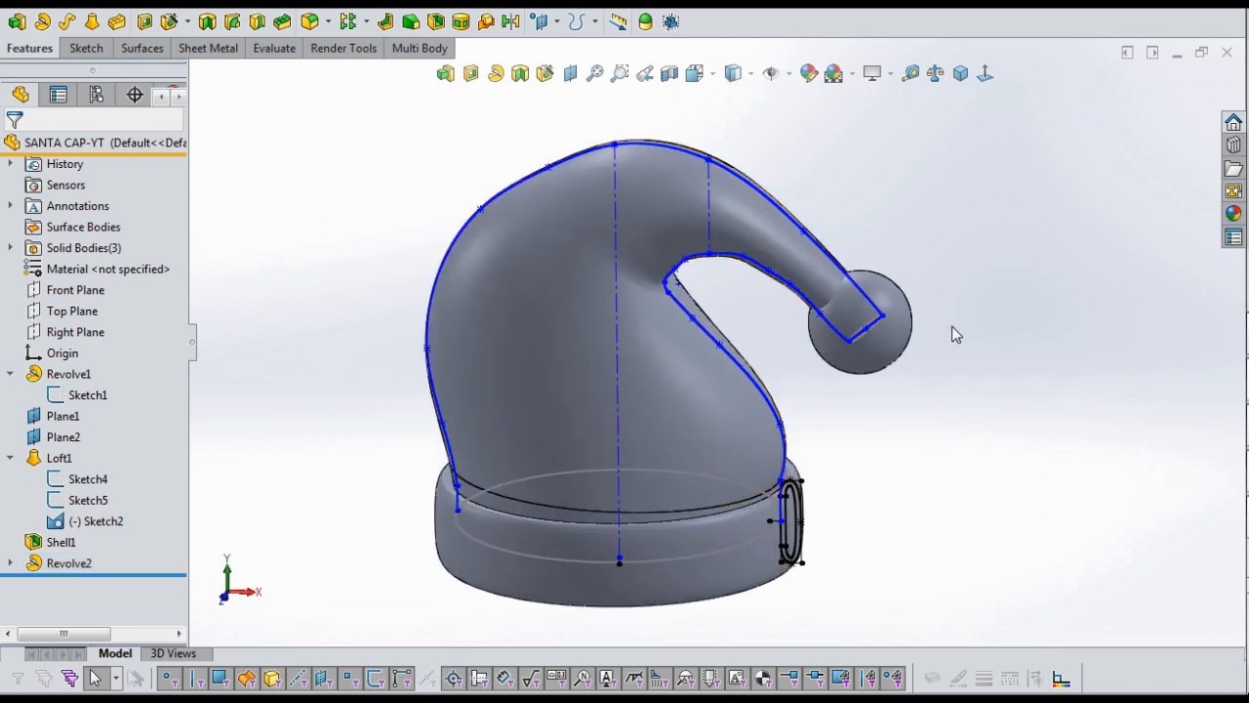
pyautogui.click(962, 74)
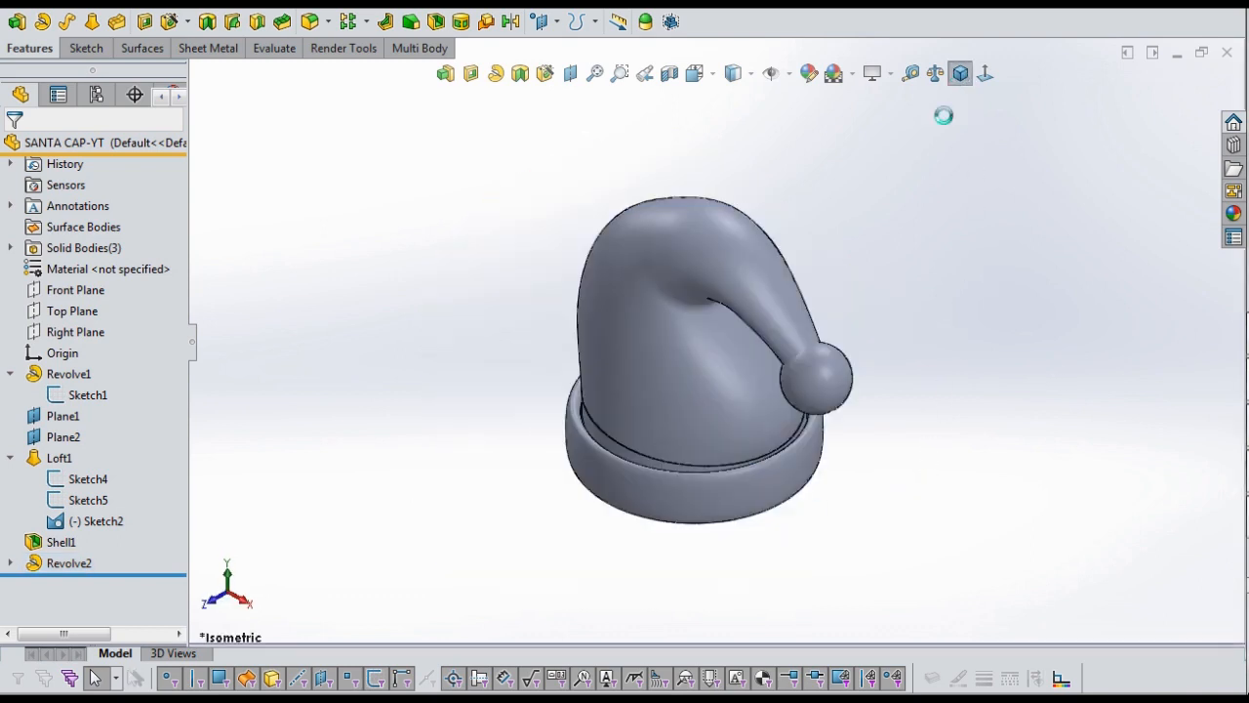
pyautogui.scroll(1, 823, 442)
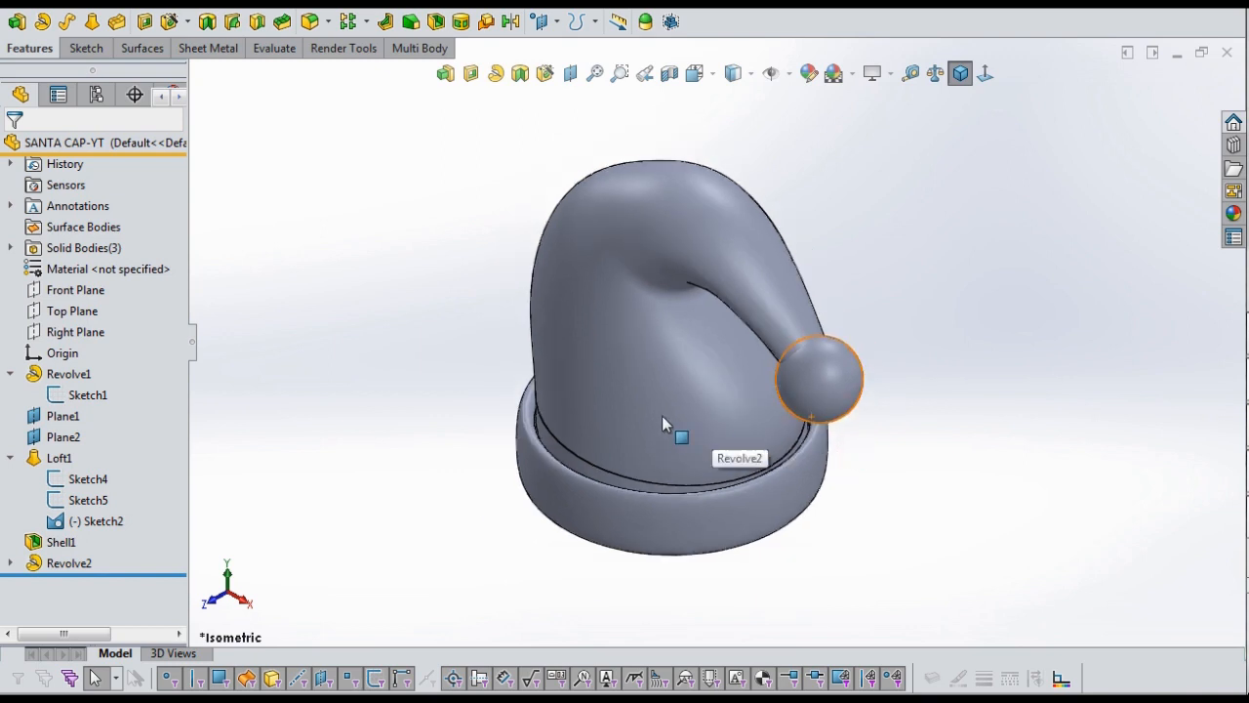
pyautogui.scroll(-1, 678, 422)
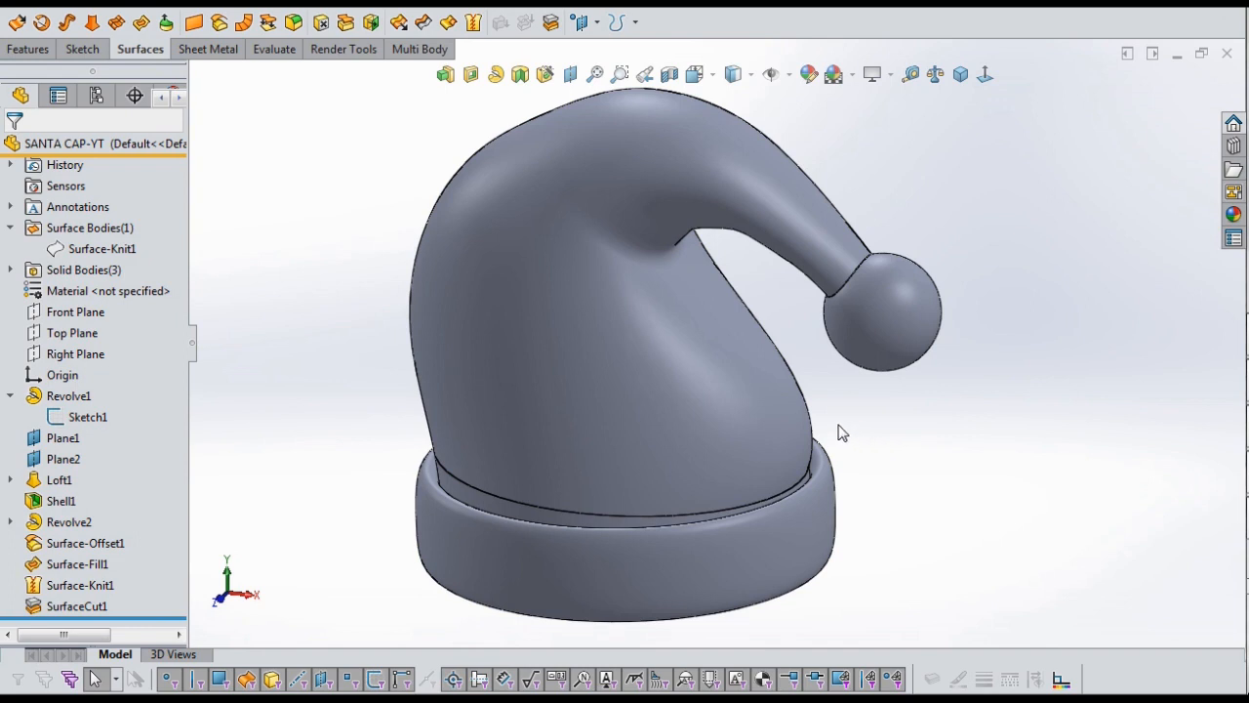
# In the isometric view, apply a white colour to the ring band body and the tip ball body.
pyautogui.moveTo(840, 427)
pyautogui.mouseDown(button='middle')
pyautogui.moveTo(795, 394)
pyautogui.moveTo(878, 406)
pyautogui.moveTo(837, 441)
pyautogui.mouseUp(button='middle')
pyautogui.scroll(2, 837, 441)
pyautogui.scroll(-2, 658, 389)
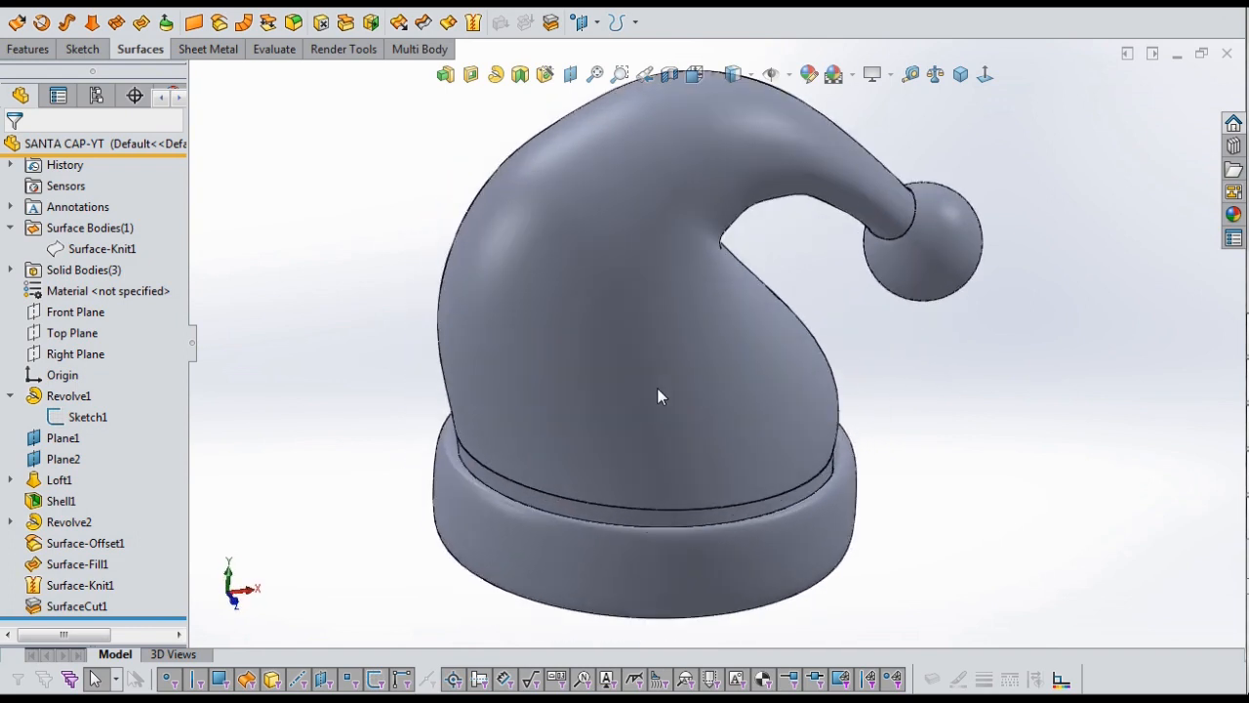
pyautogui.scroll(2, 798, 433)
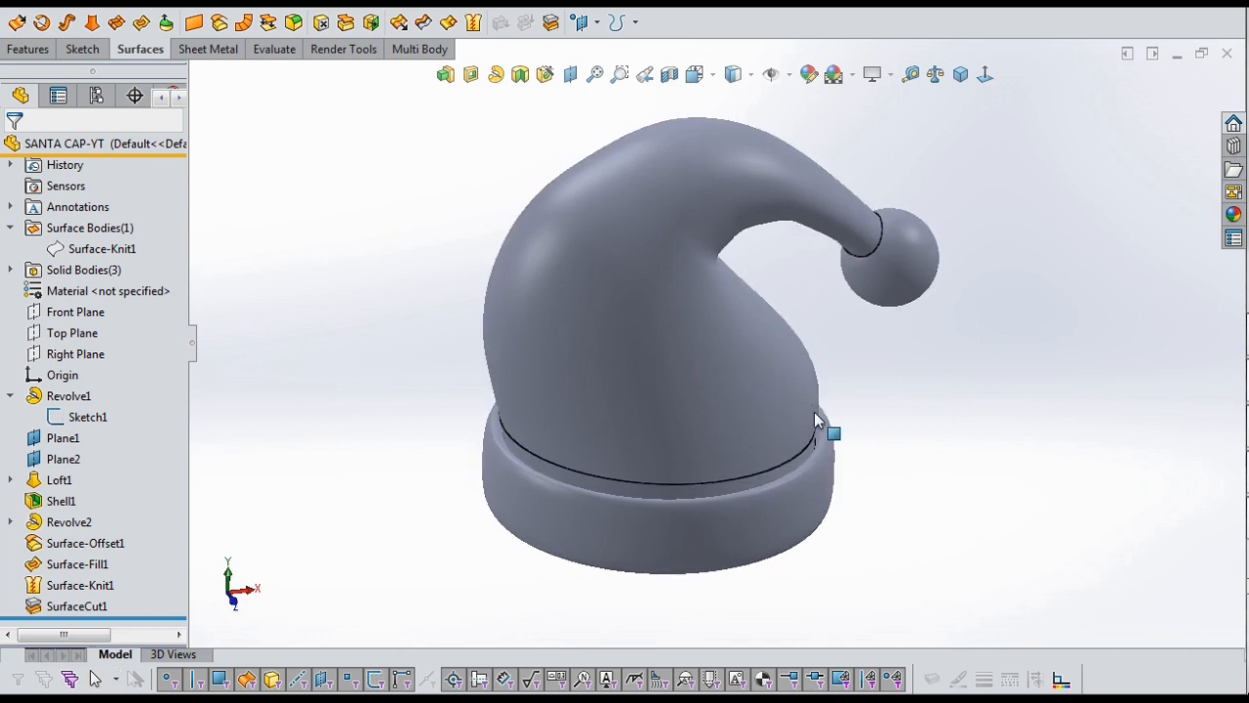
pyautogui.click(961, 76)
pyautogui.scroll(-3, 781, 332)
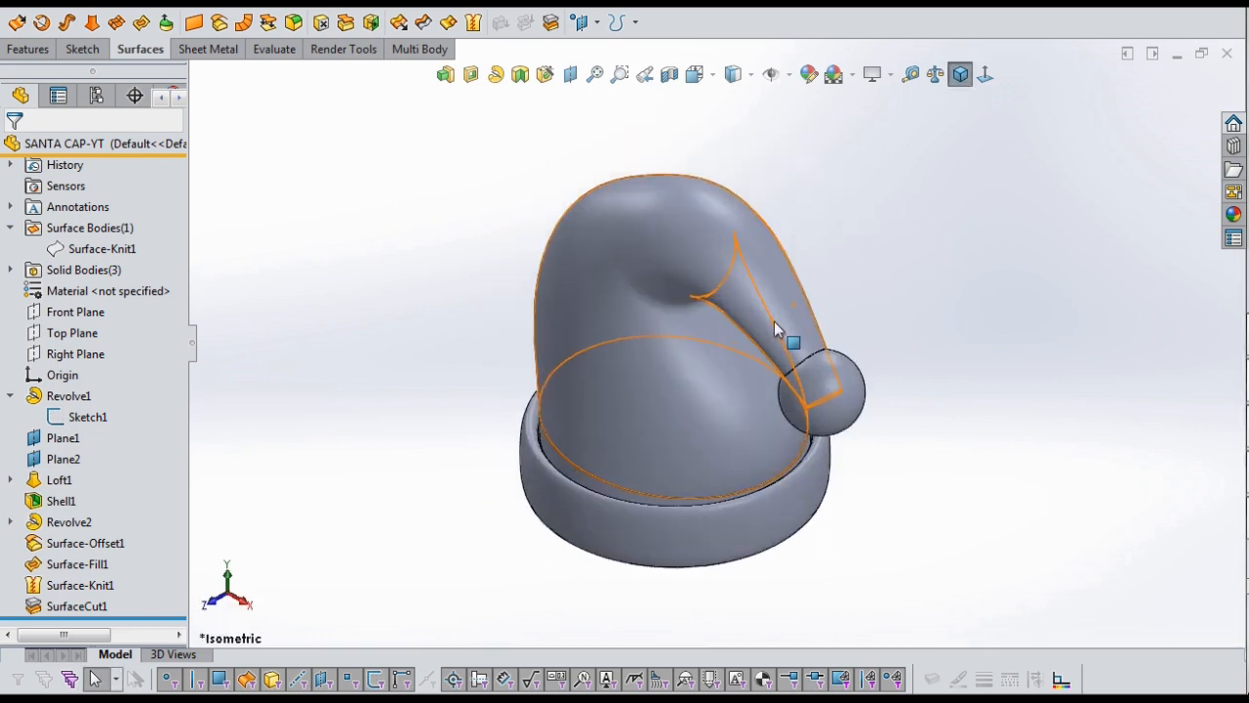
pyautogui.click(660, 574)
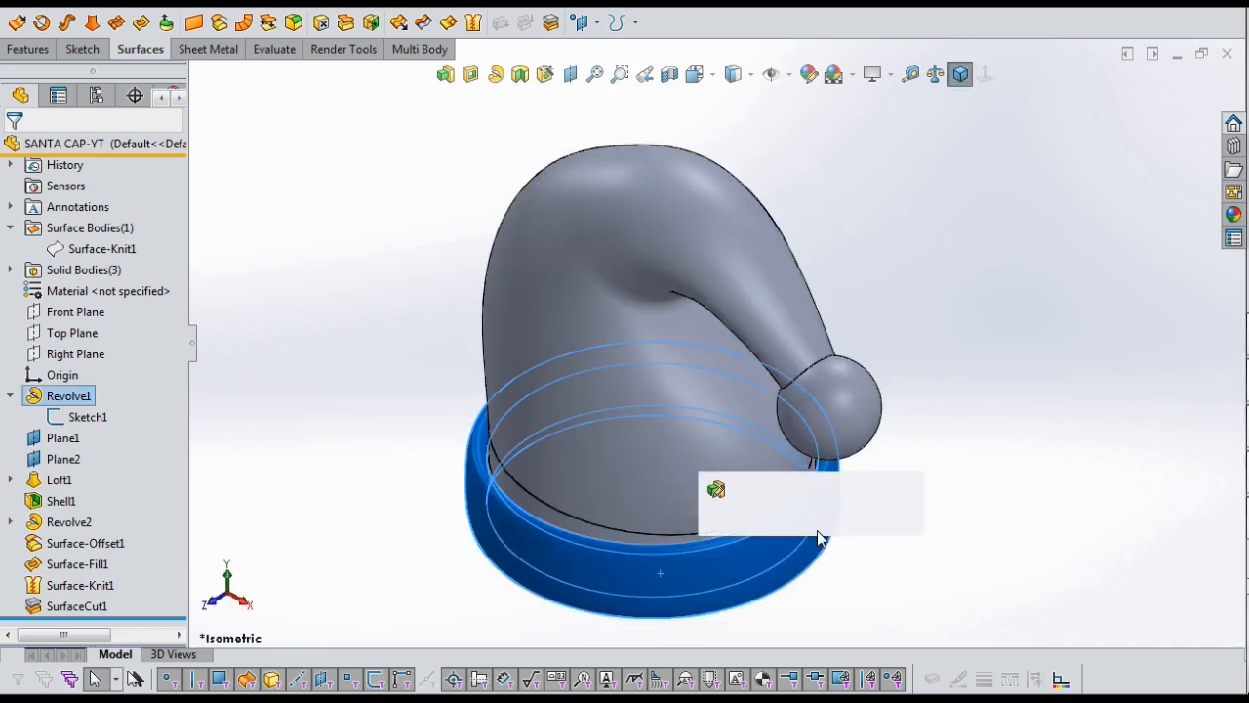
pyautogui.click(882, 490)
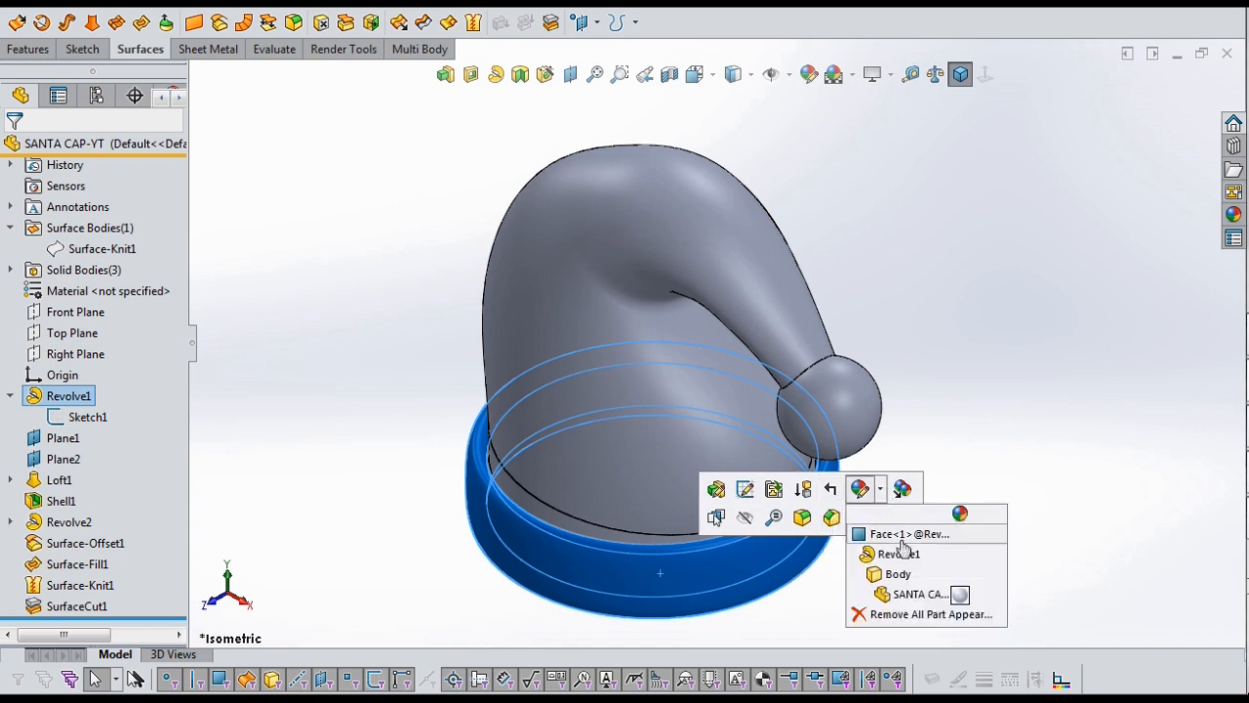
pyautogui.click(898, 575)
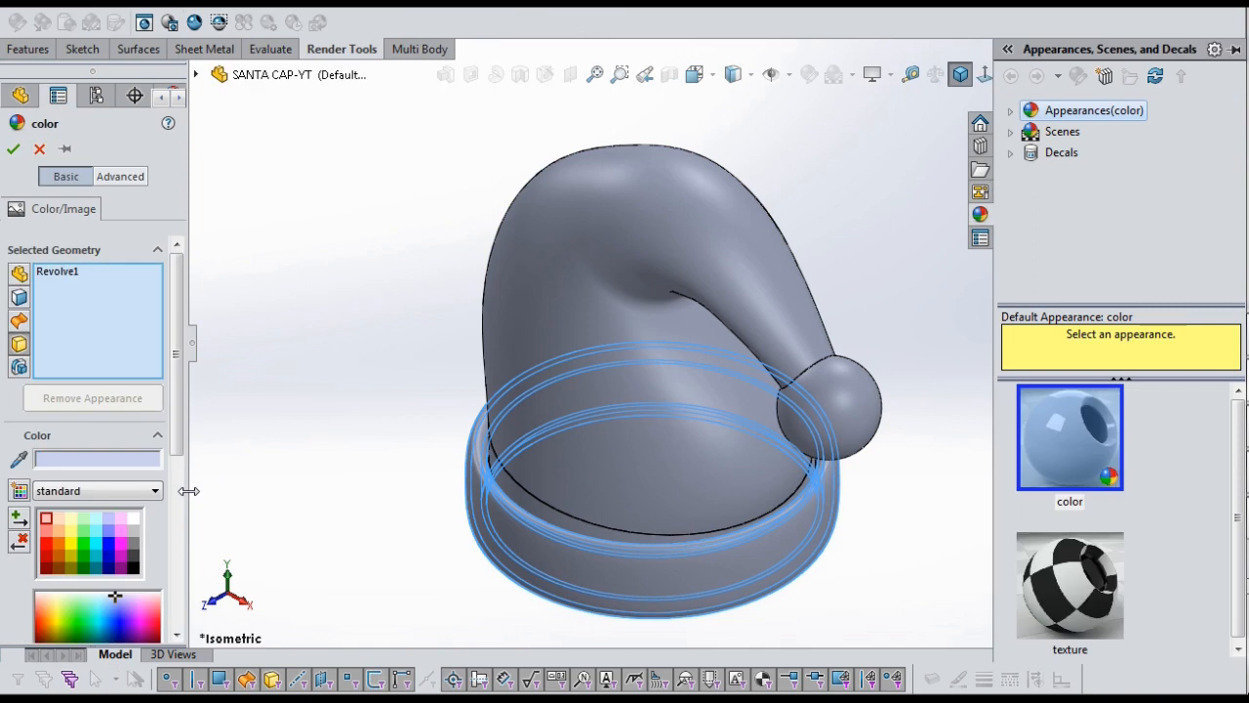
pyautogui.click(136, 519)
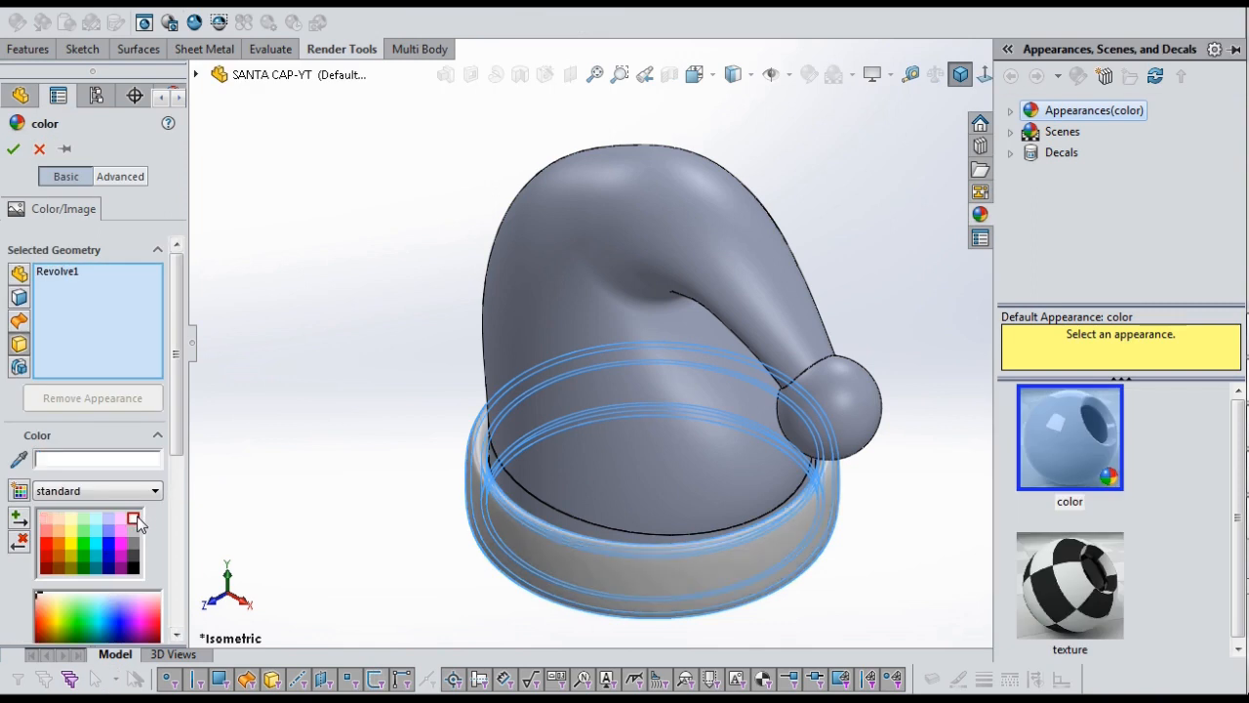
pyautogui.click(846, 417)
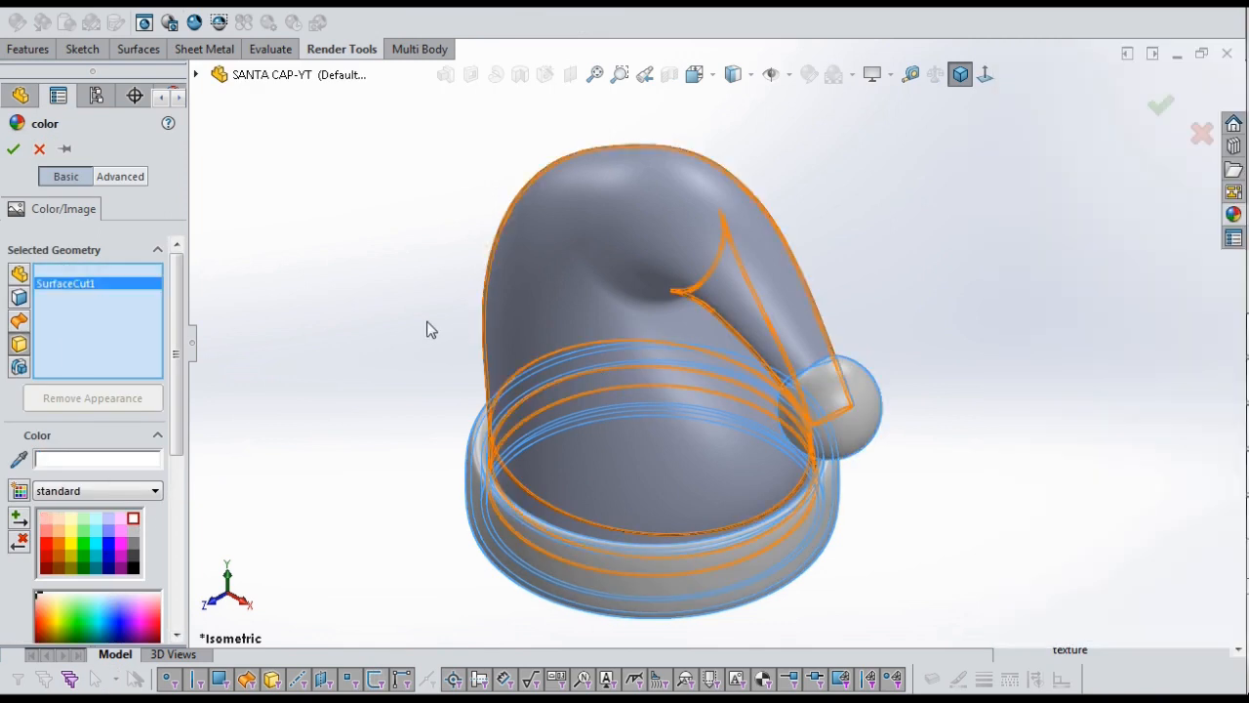
pyautogui.click(12, 150)
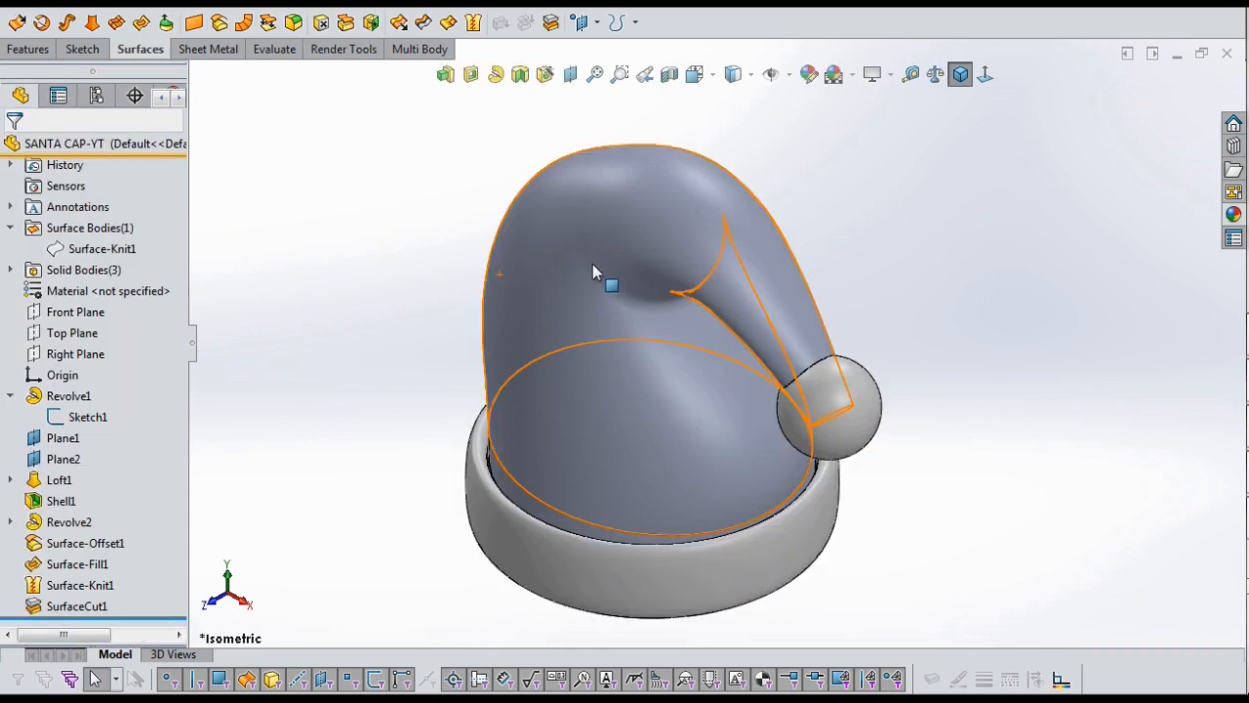
# Apply a red colour to the whole lofted cap body.
pyautogui.click(592, 262)
pyautogui.click(784, 179)
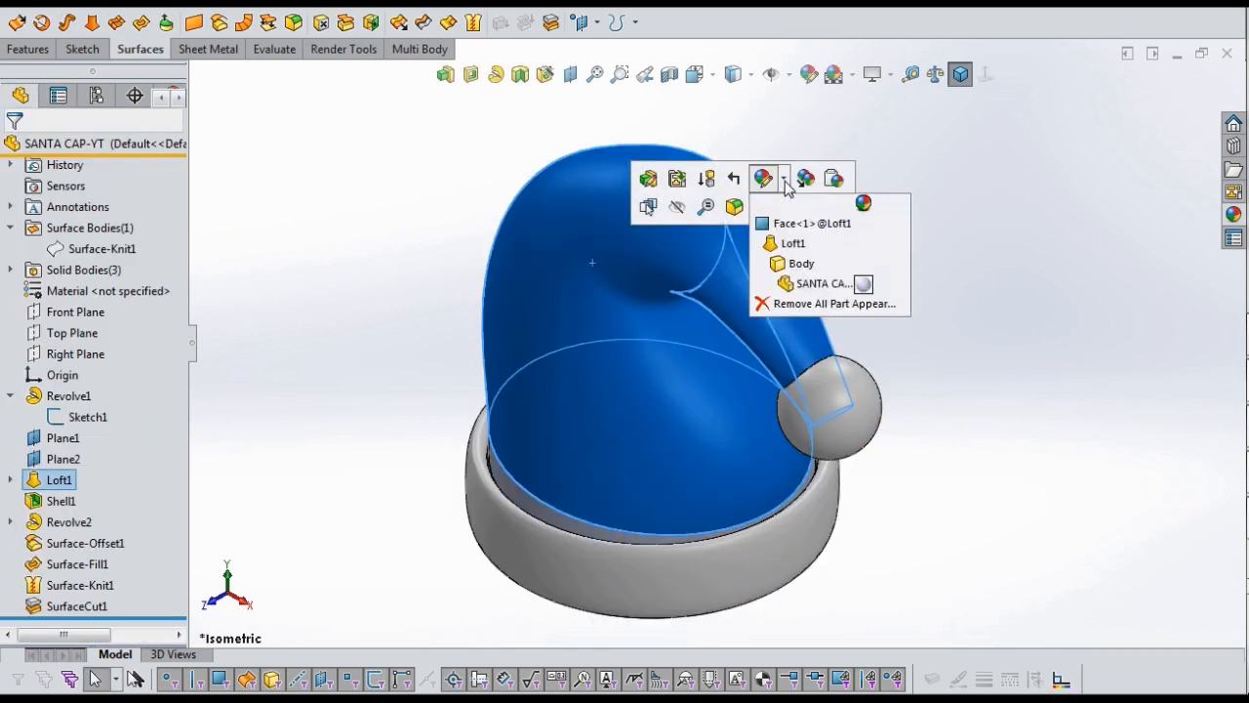
pyautogui.click(816, 266)
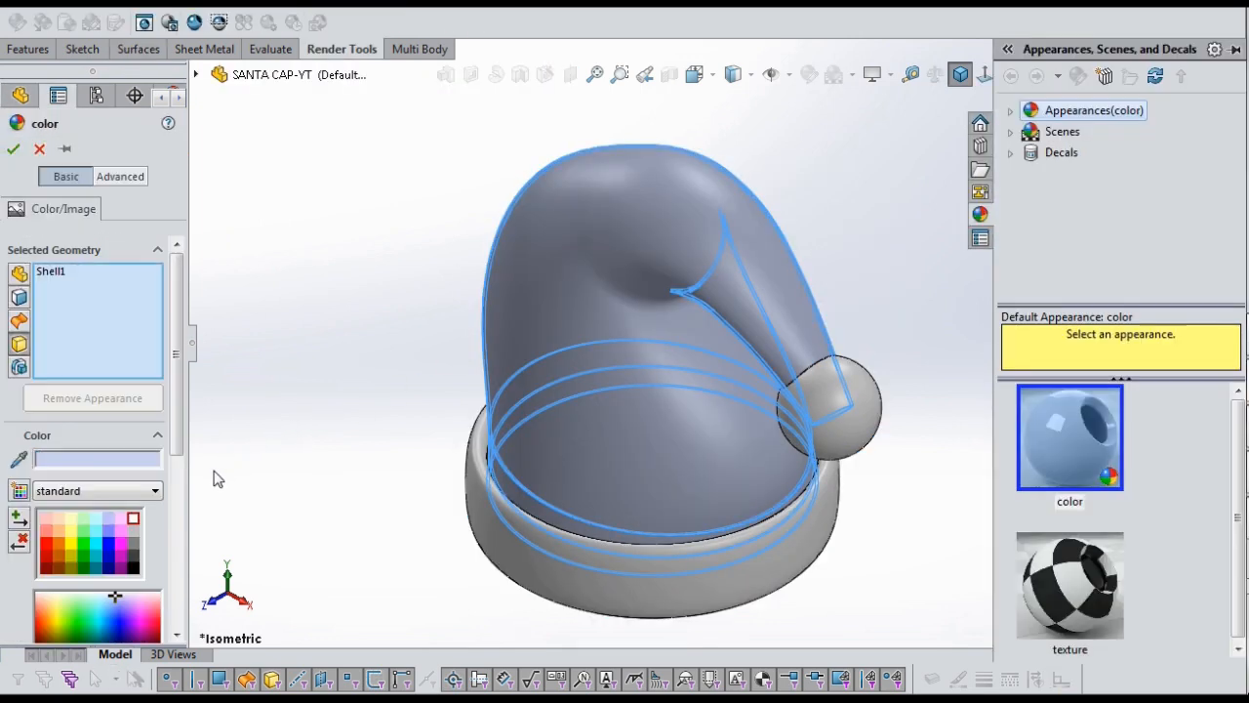
pyautogui.click(50, 550)
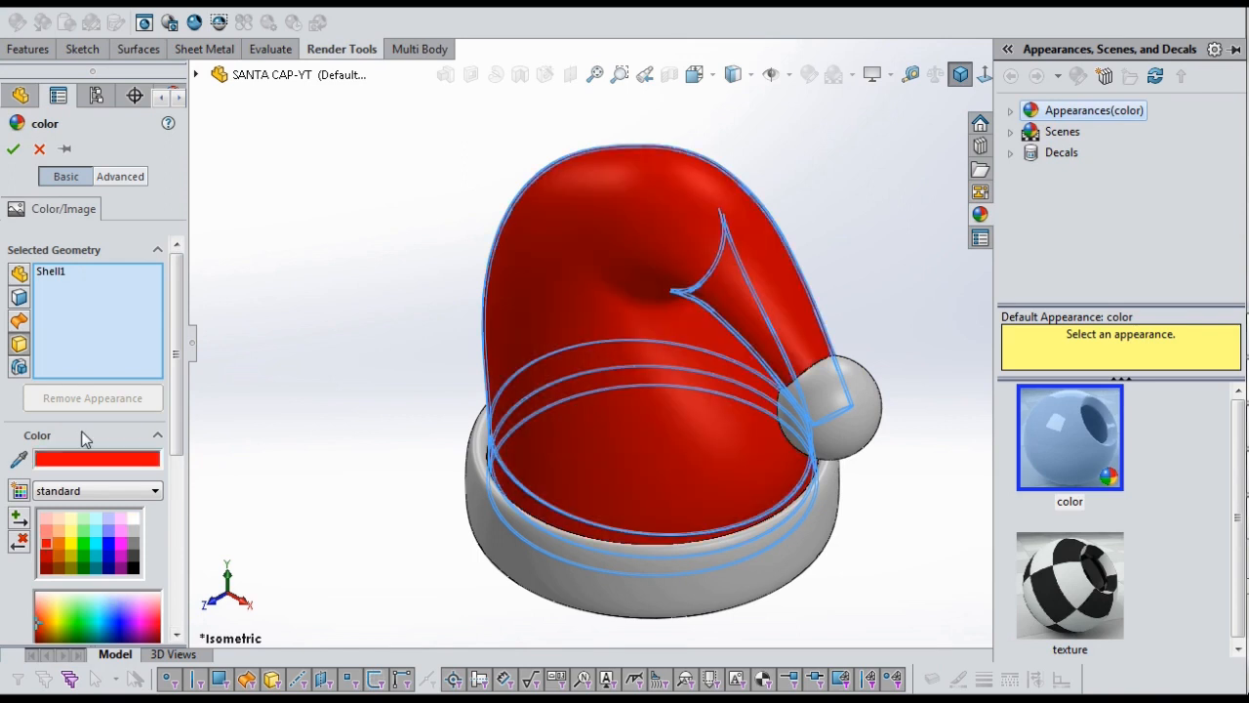
pyautogui.click(12, 148)
# Examine the finished coloured Santa cap, including its band lettering and tip ball, from several angles.
pyautogui.scroll(3, 655, 379)
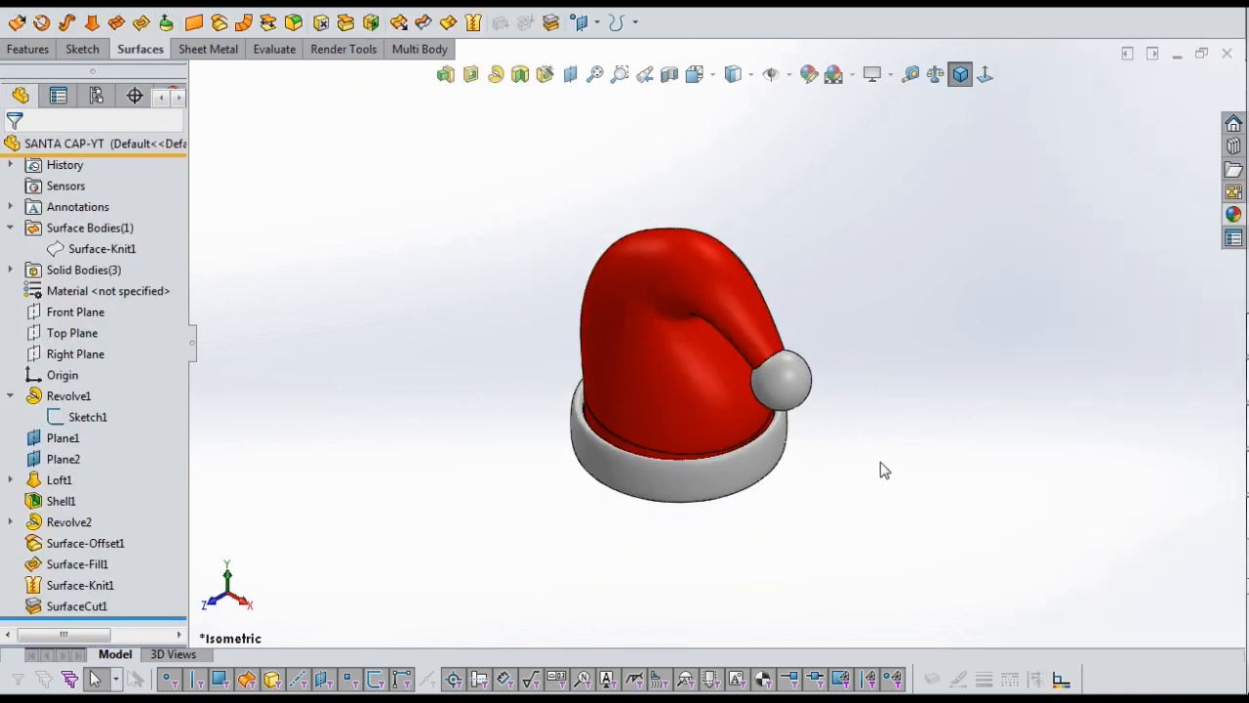
pyautogui.moveTo(881, 469); pyautogui.dragTo(934, 347, button='middle')
pyautogui.scroll(-3, 790, 414)
pyautogui.moveTo(795, 467); pyautogui.dragTo(831, 479, button='middle')
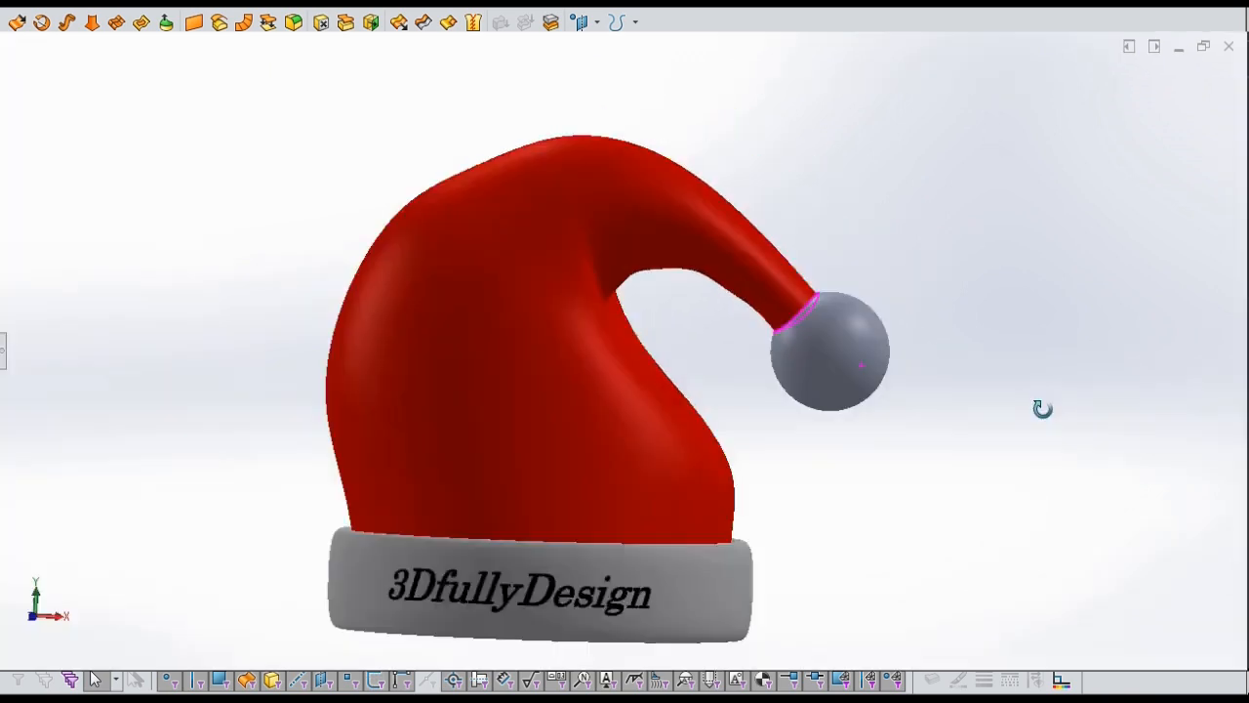
pyautogui.moveTo(1040, 407); pyautogui.dragTo(908, 566, button='middle')
pyautogui.scroll(2, 937, 502)
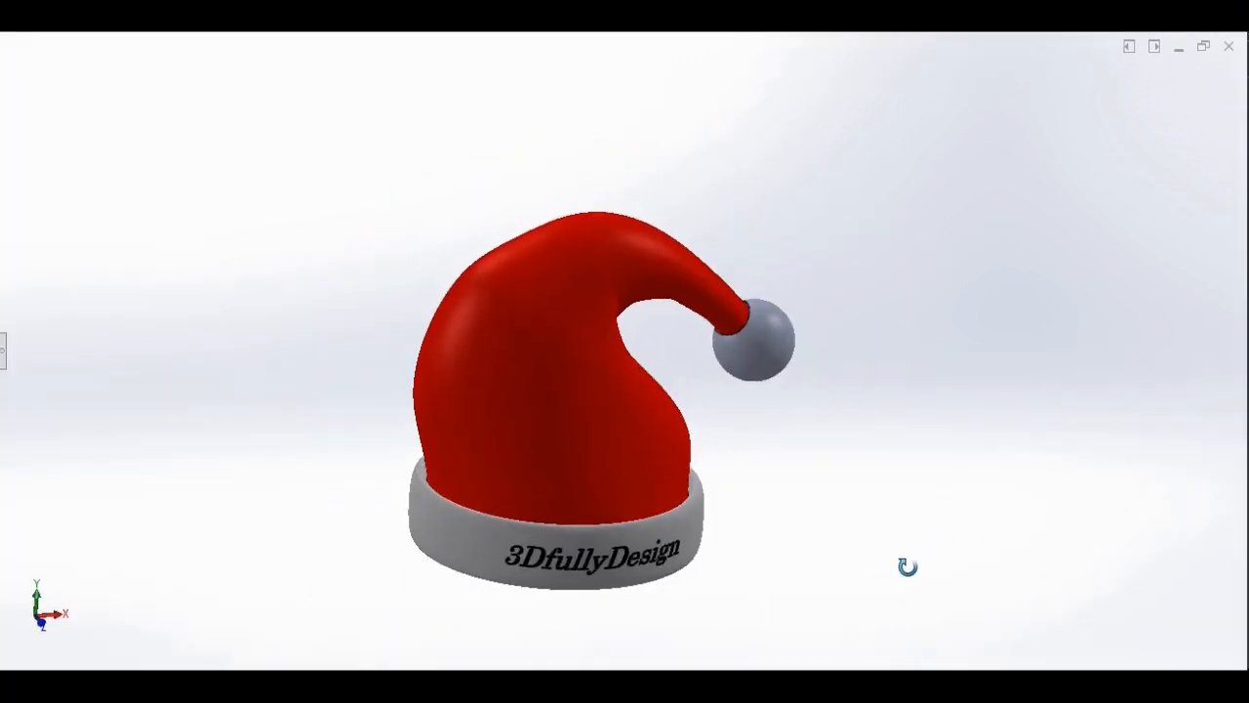
pyautogui.scroll(-2, 335, 566)
pyautogui.moveTo(1025, 528); pyautogui.dragTo(719, 479, button='middle')
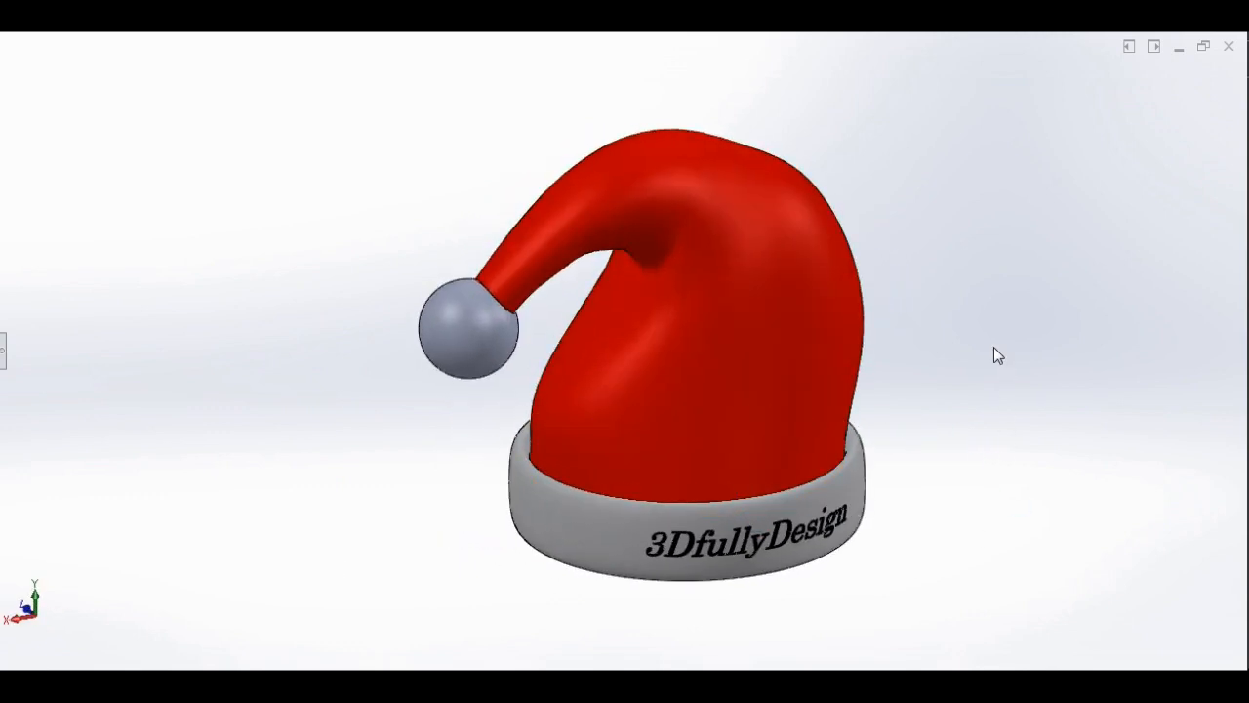
pyautogui.scroll(-3, 976, 359)
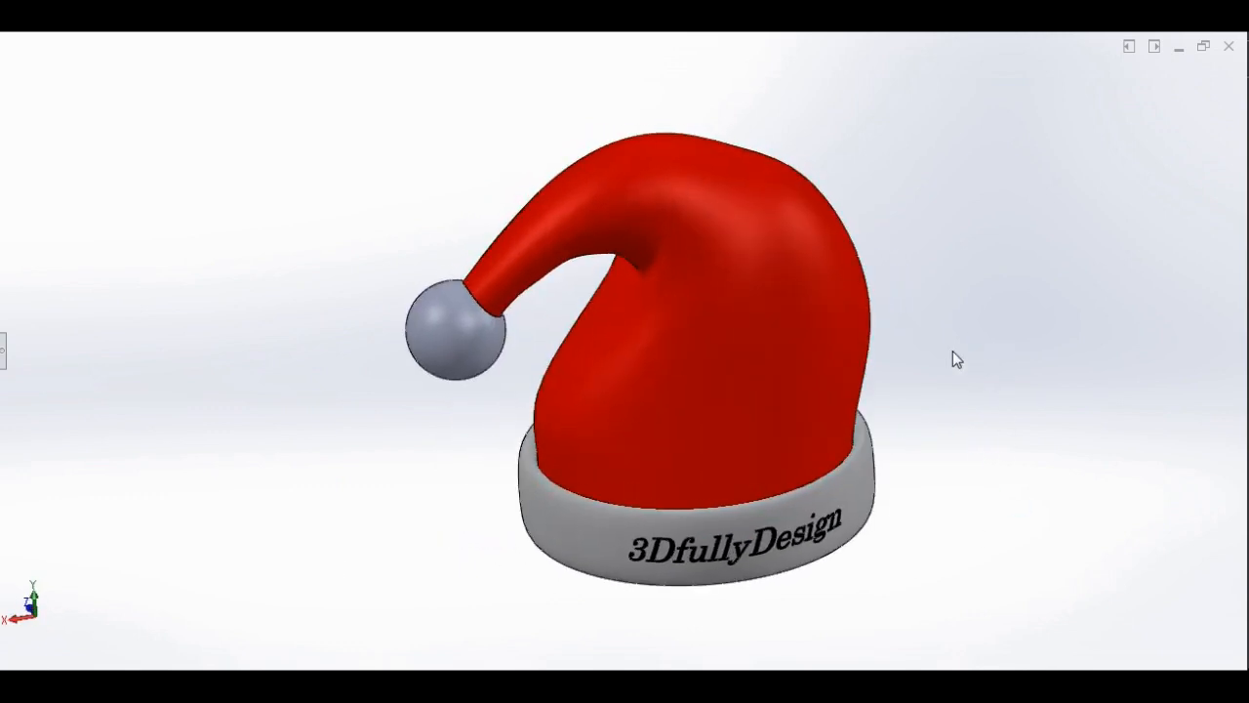